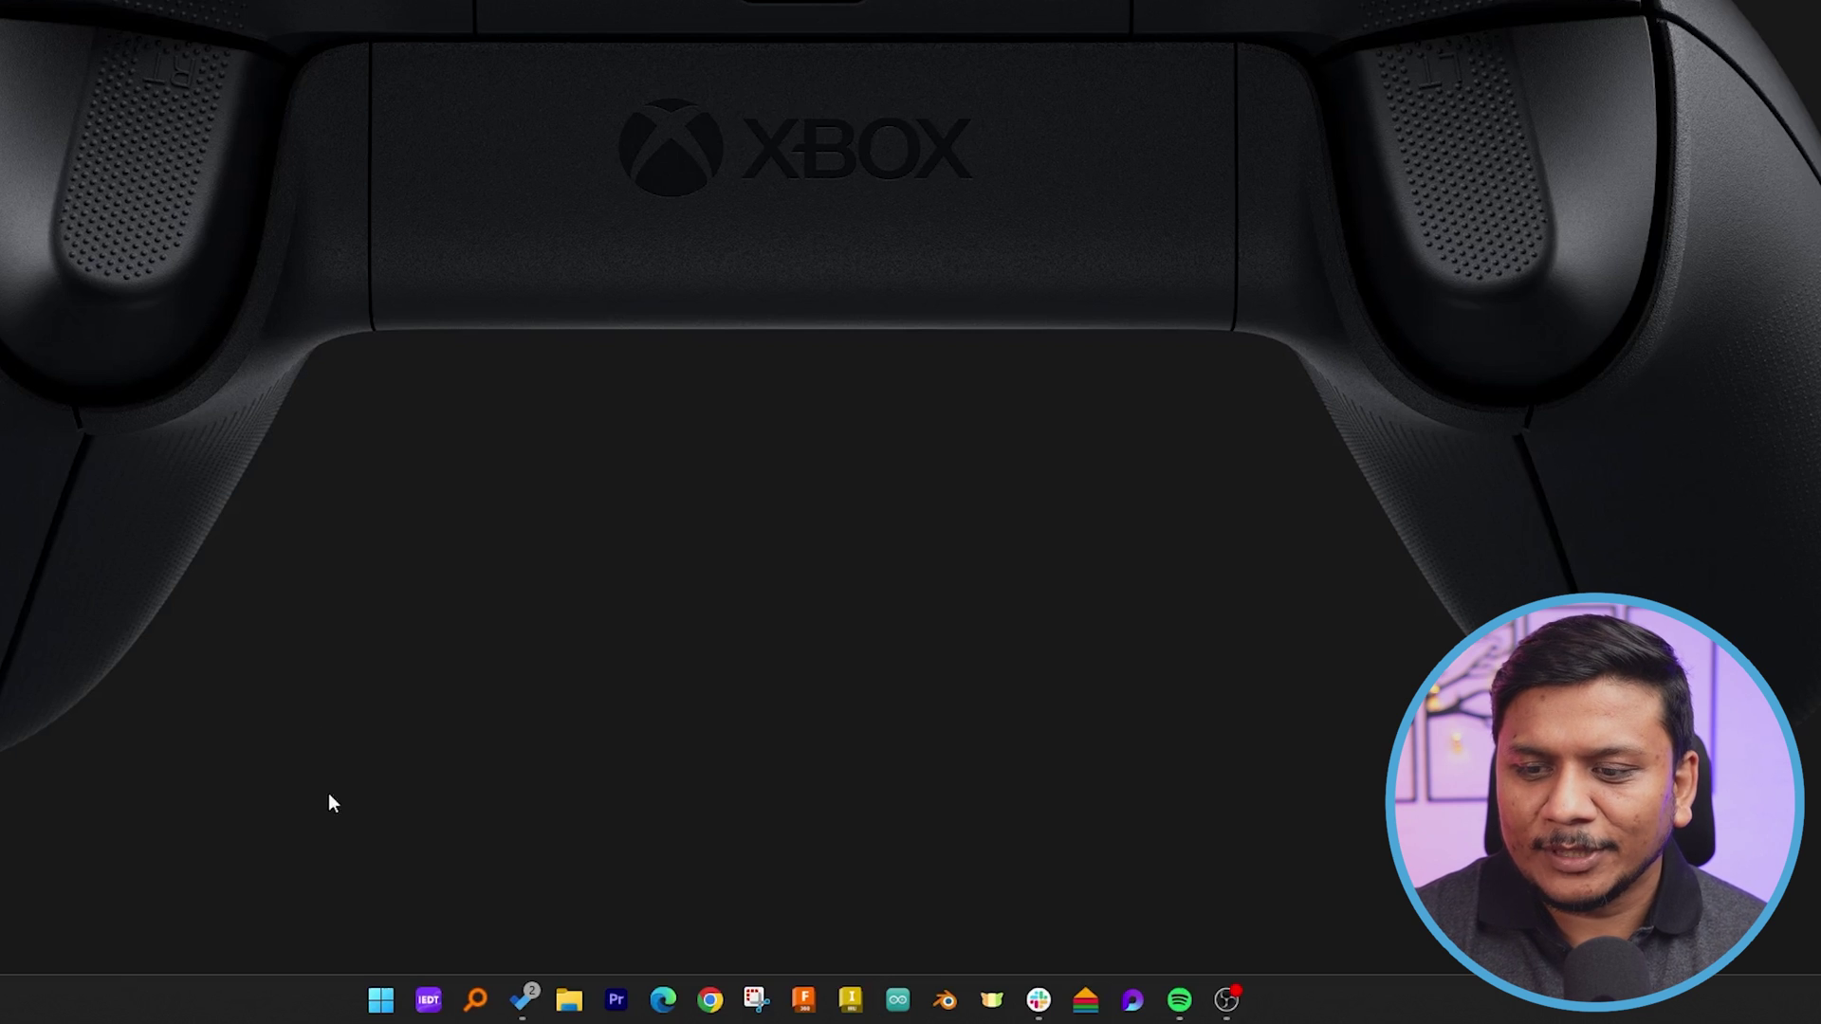
Launch Microsoft Edge from the Start menu by searching 'ed'.
left_click(385, 1008)
type("ed")
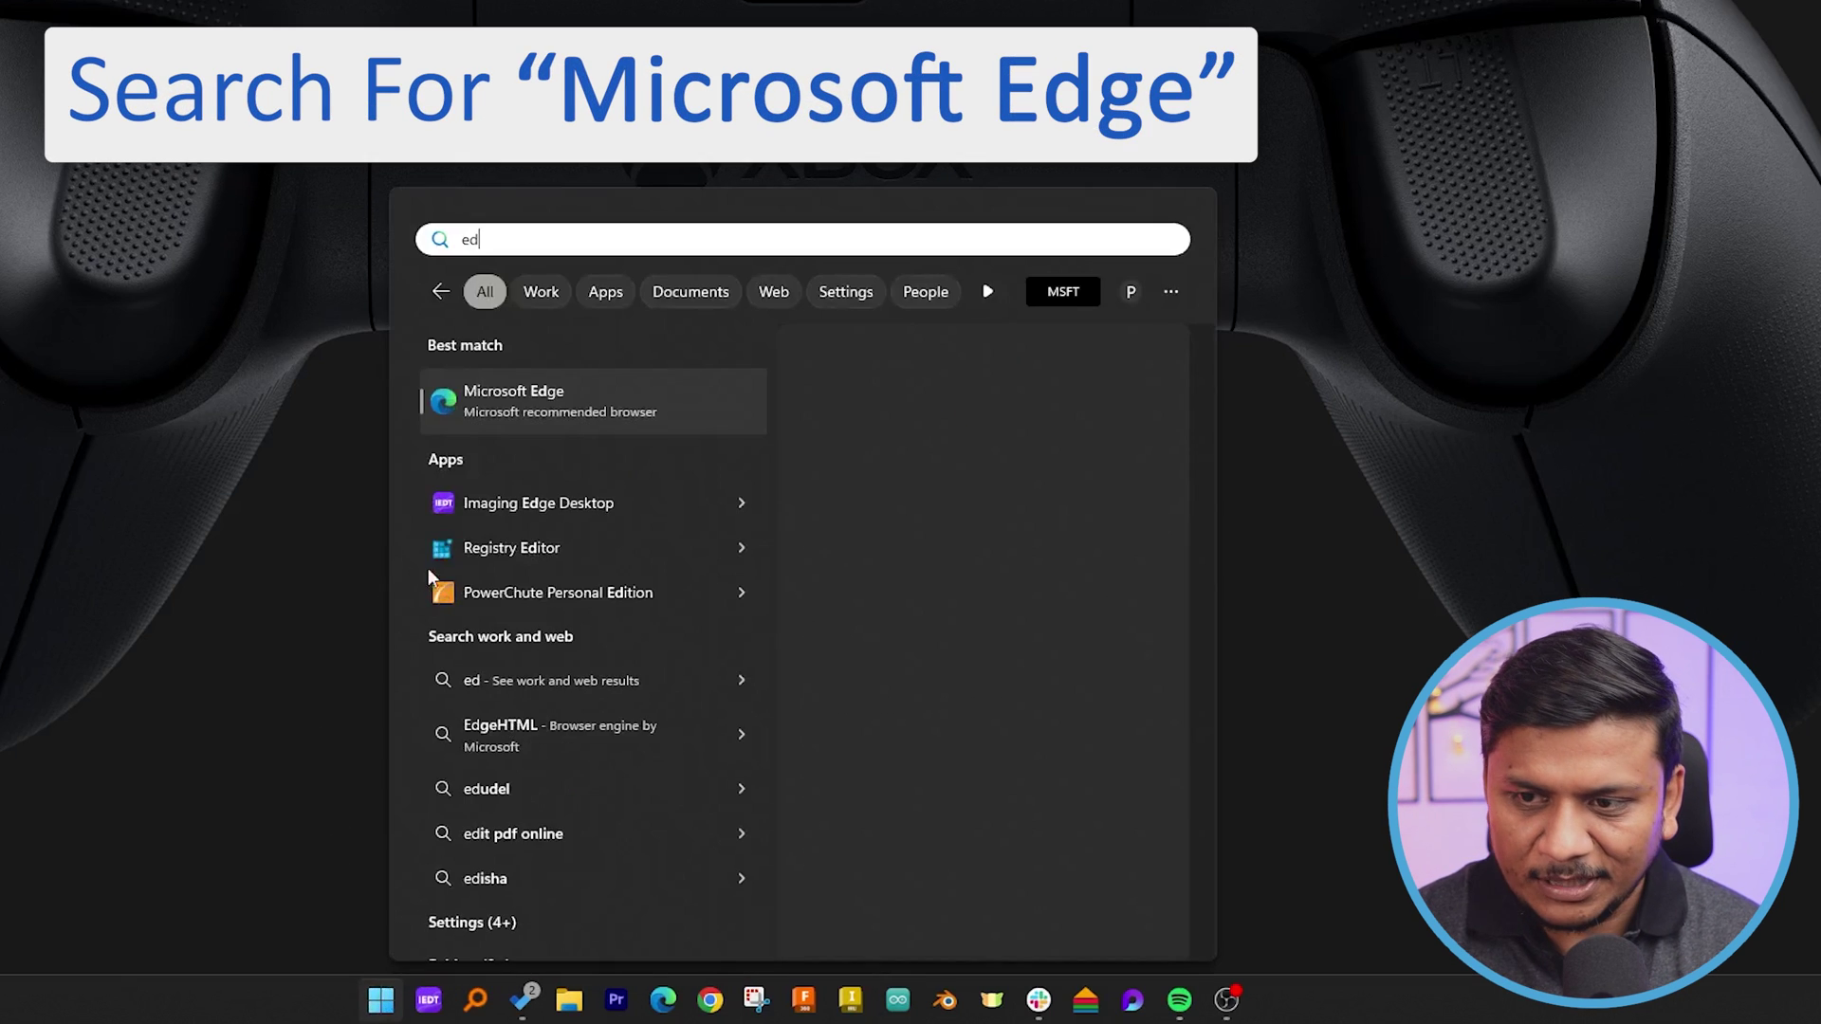
left_click(487, 401)
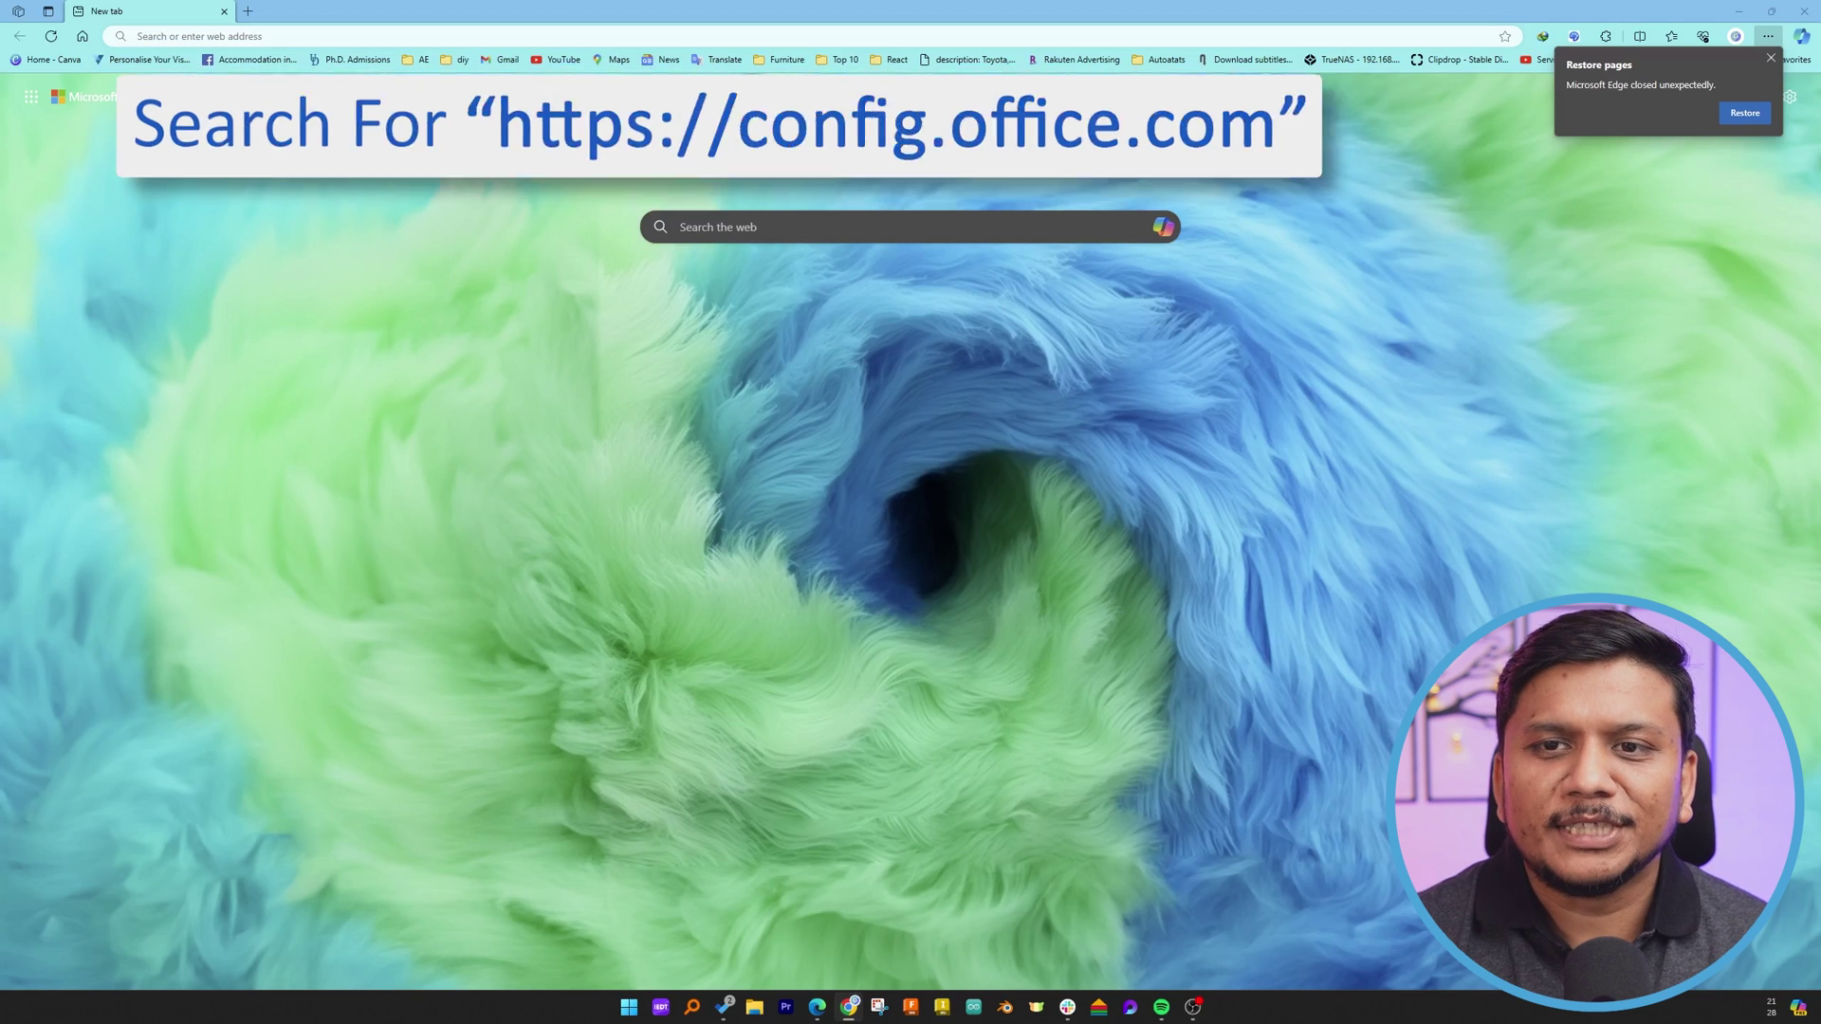
left_click(297, 39)
type("https://config.office.com/")
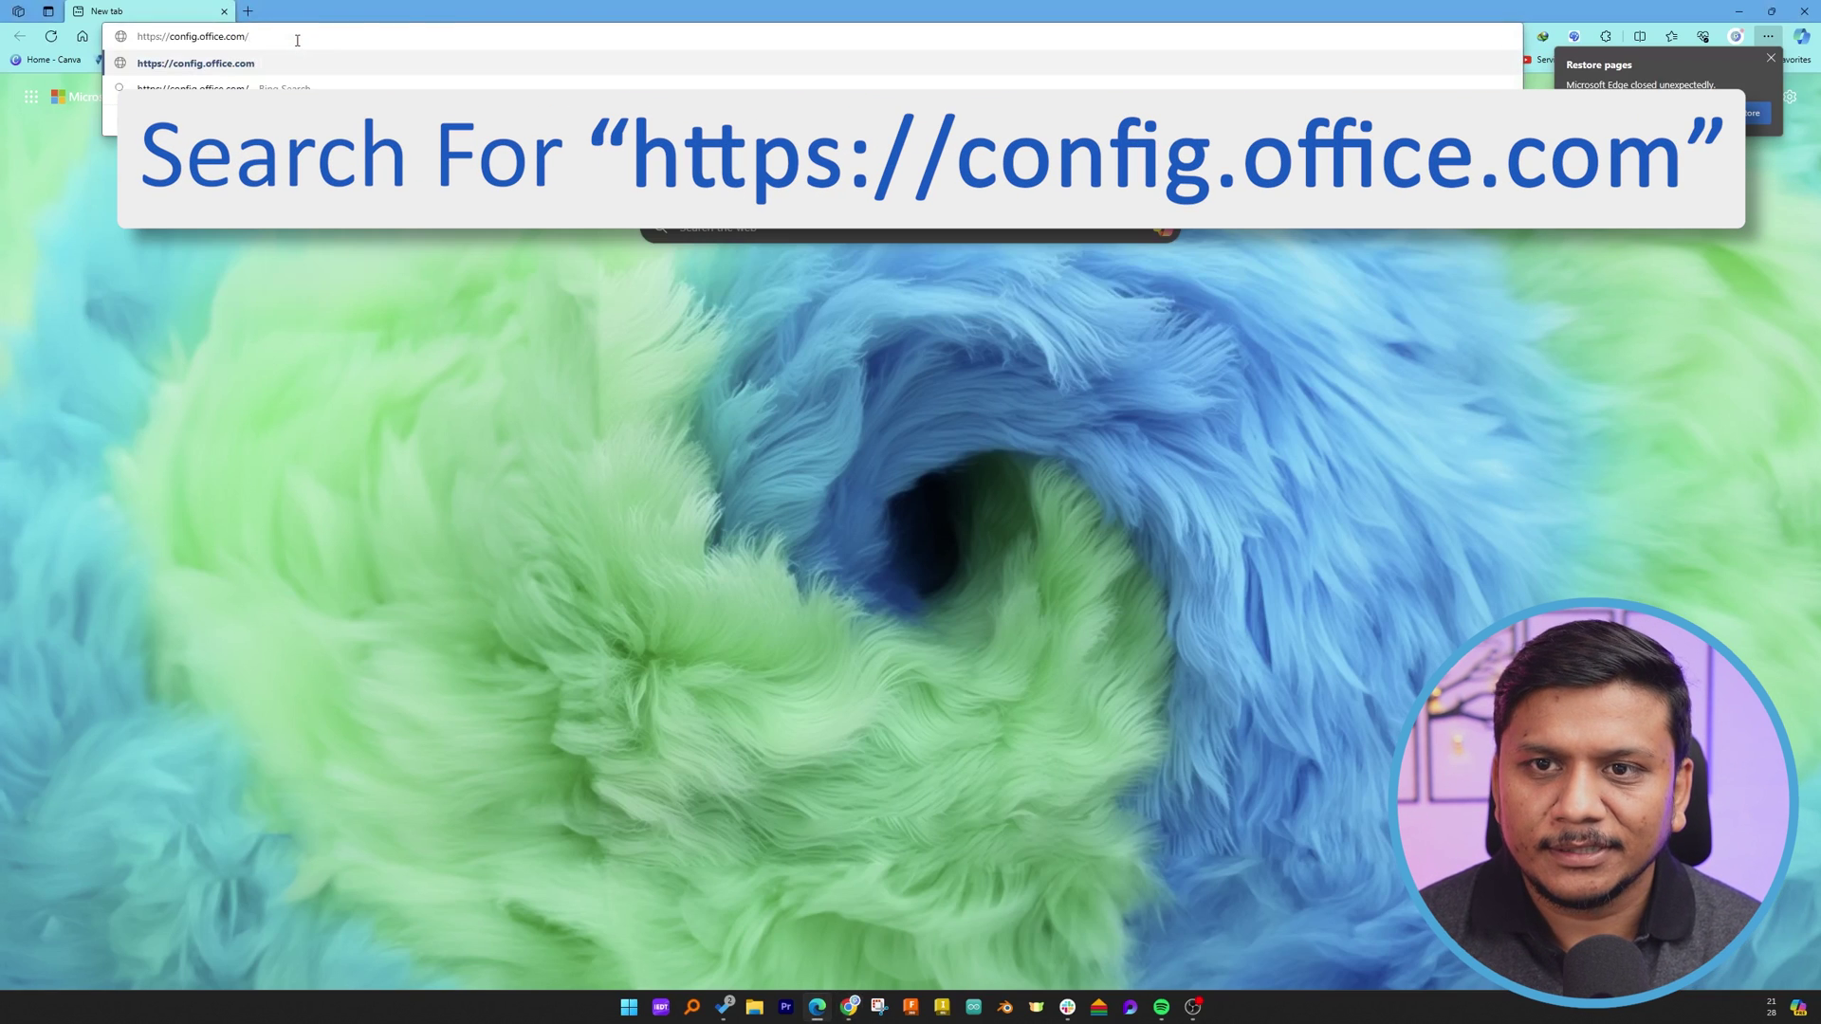
key("Return")
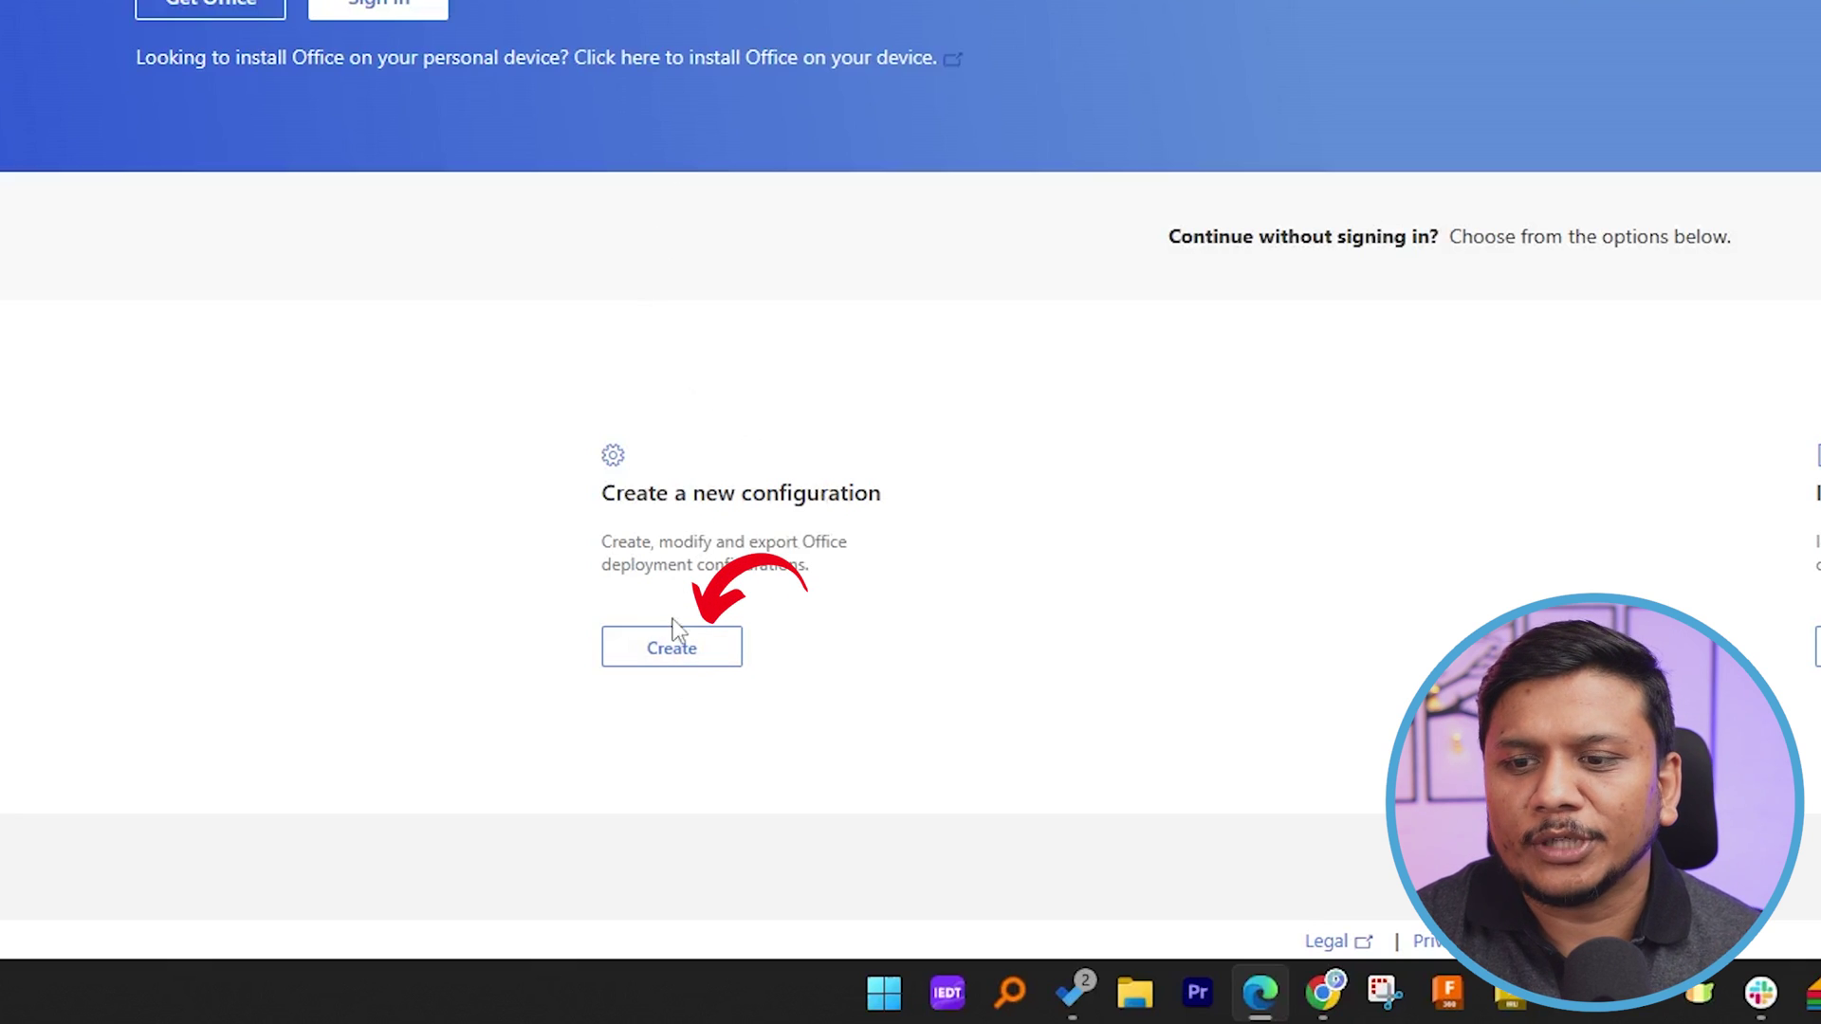
left_click(684, 675)
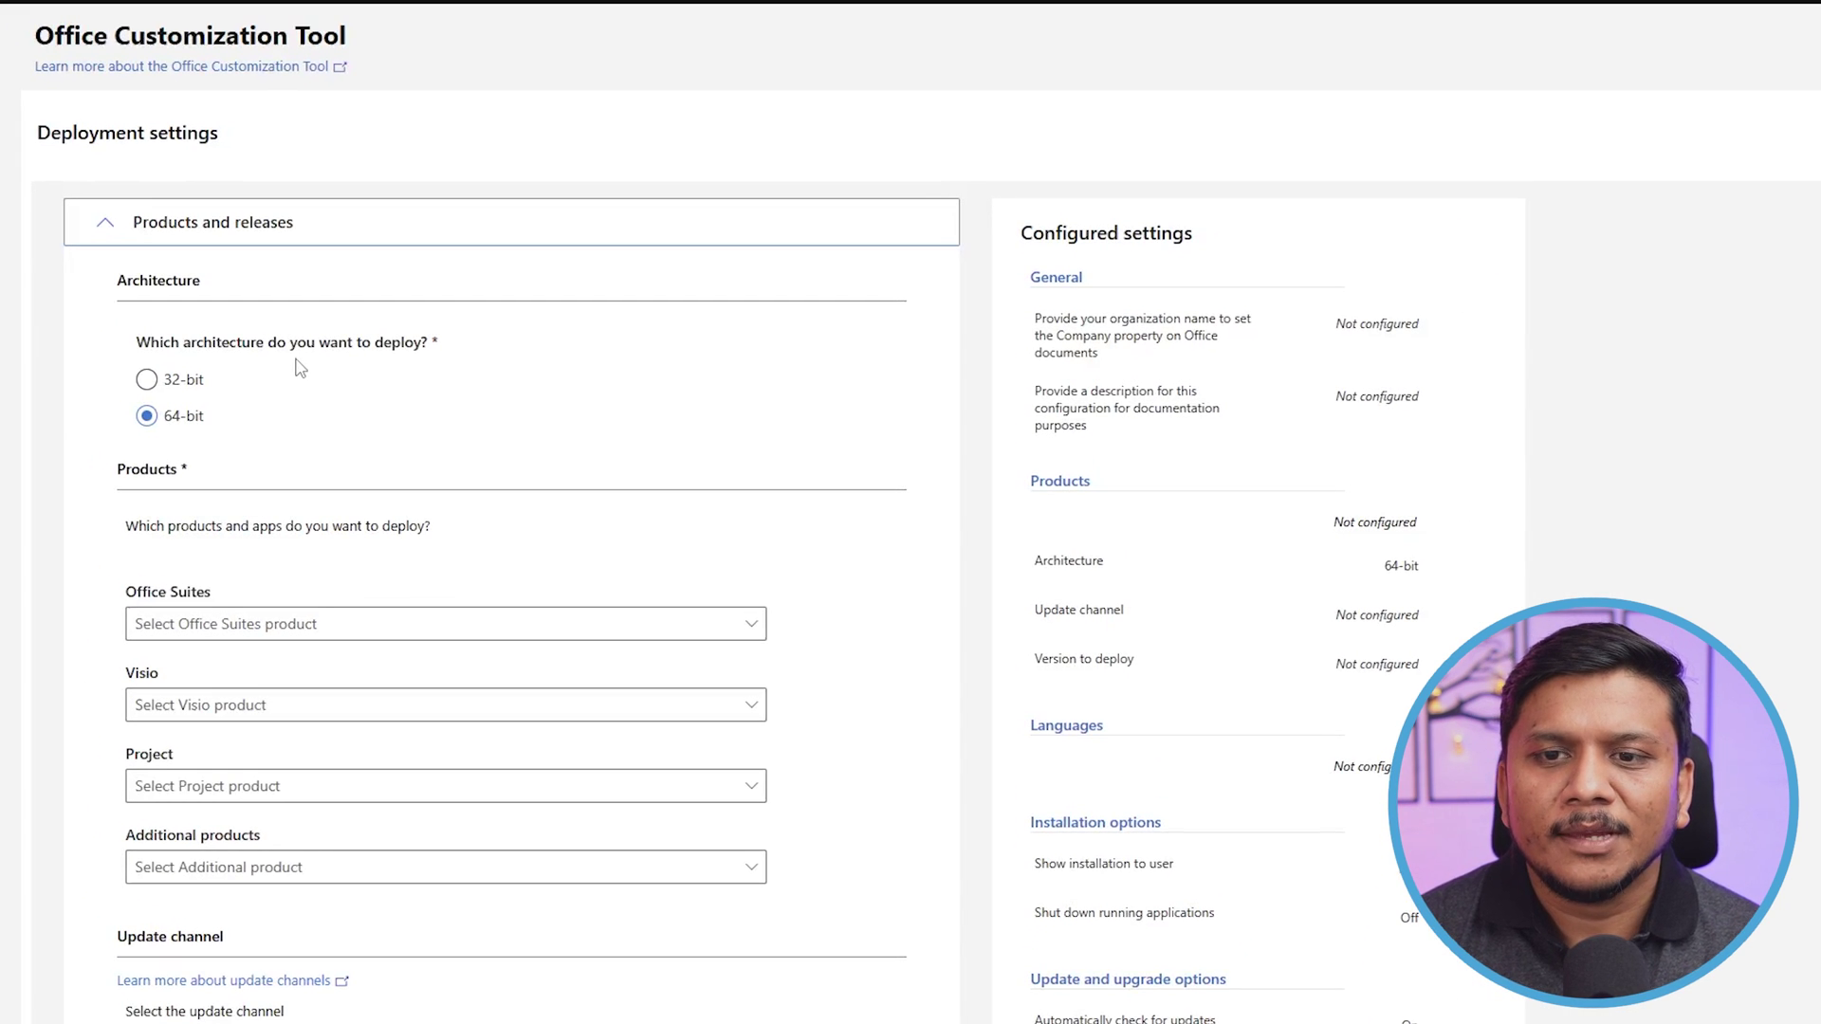
left_click(225, 342)
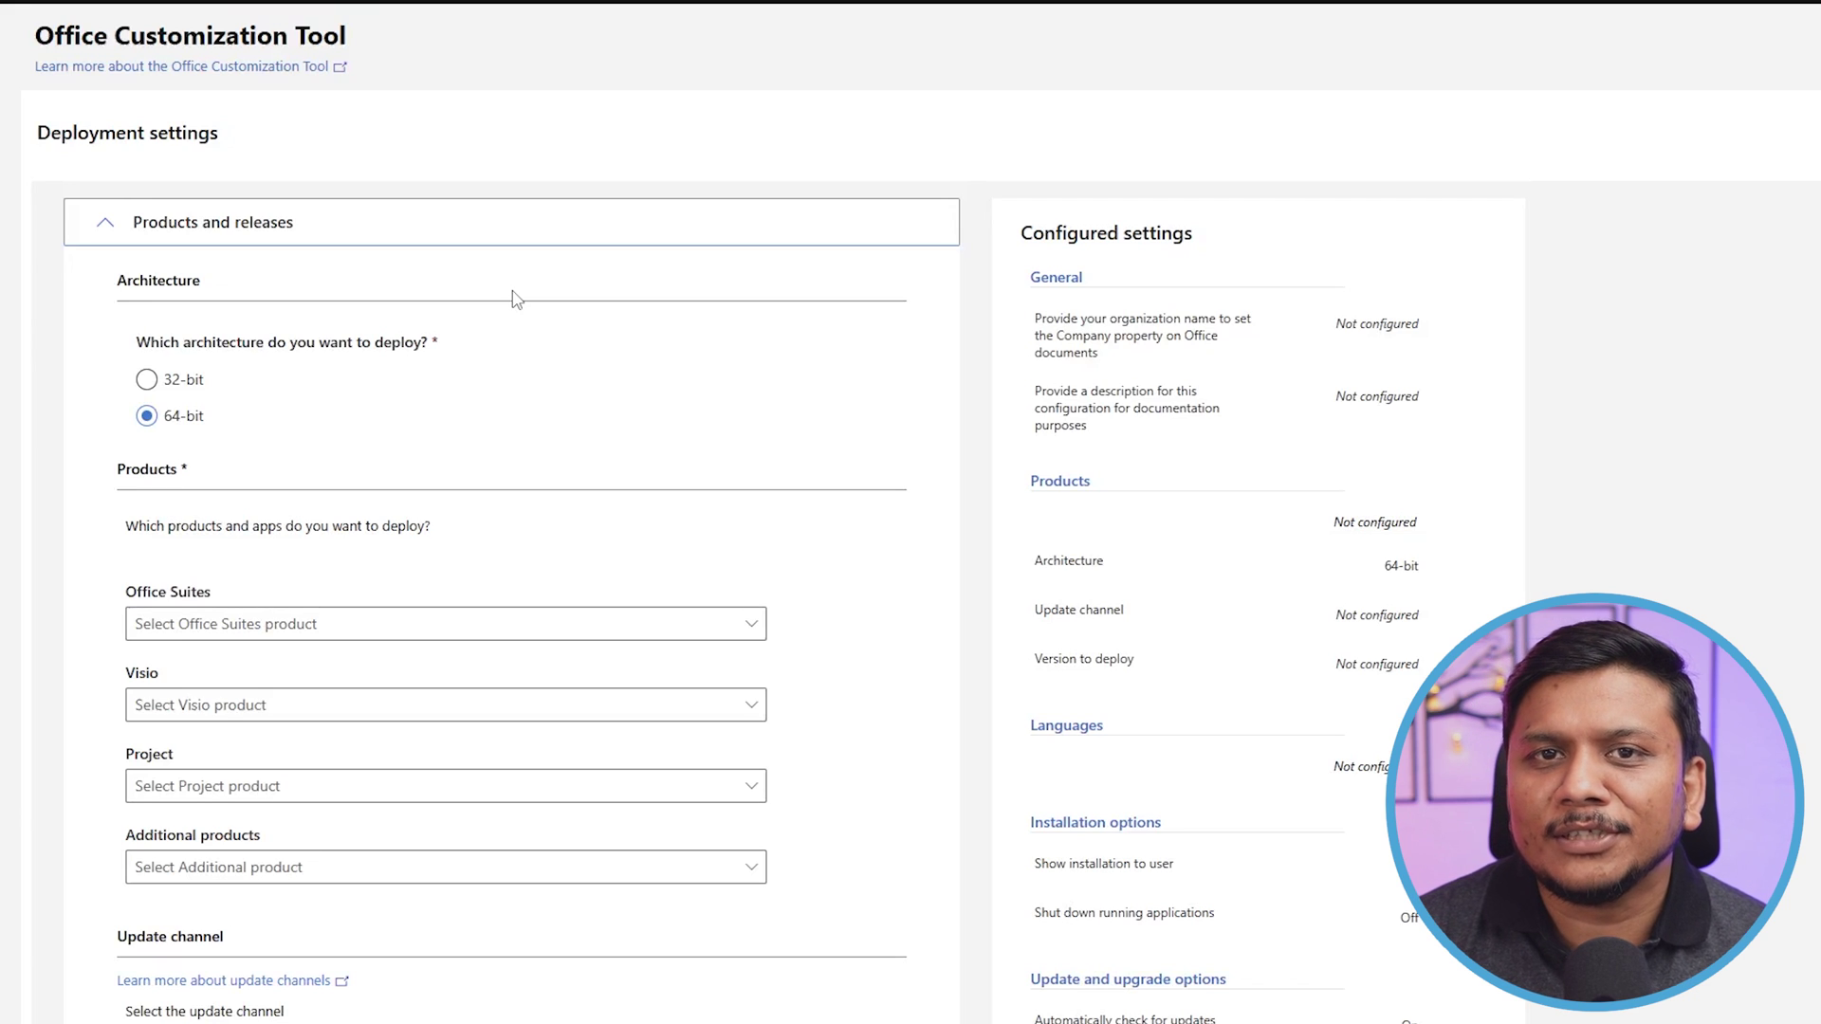
left_click(149, 379)
left_click(149, 422)
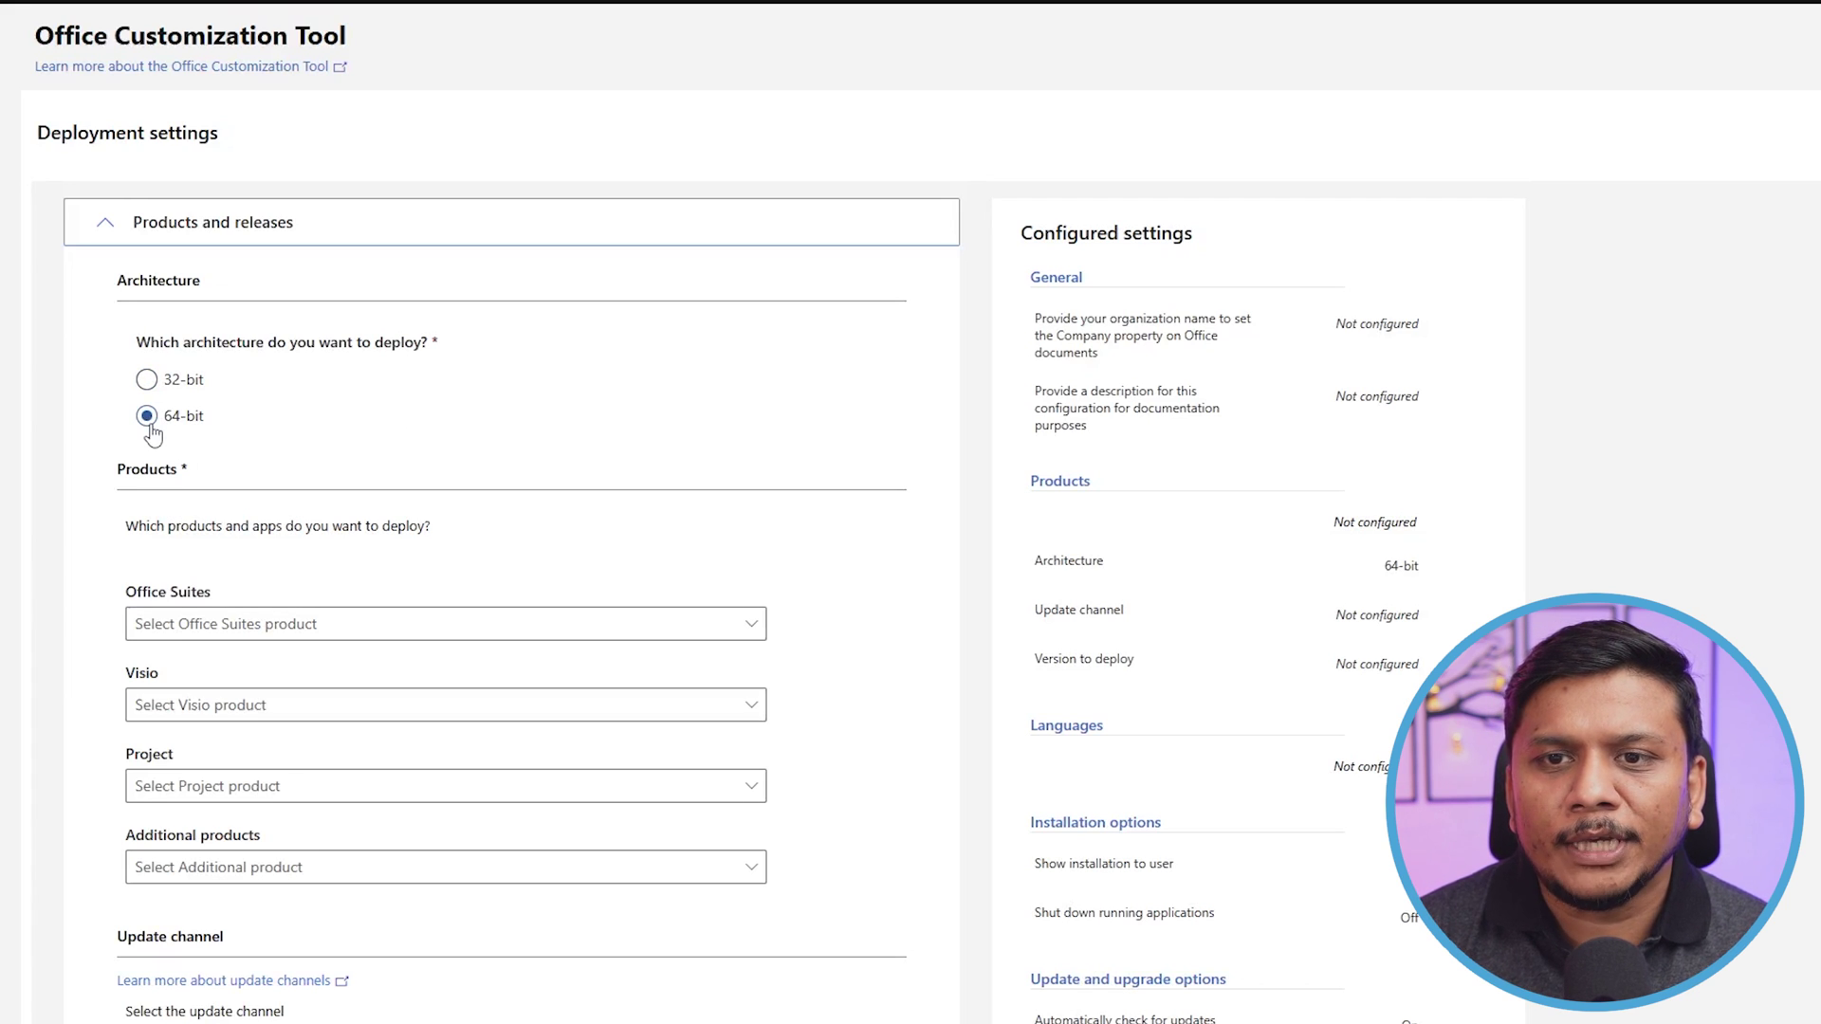
left_click(323, 1001)
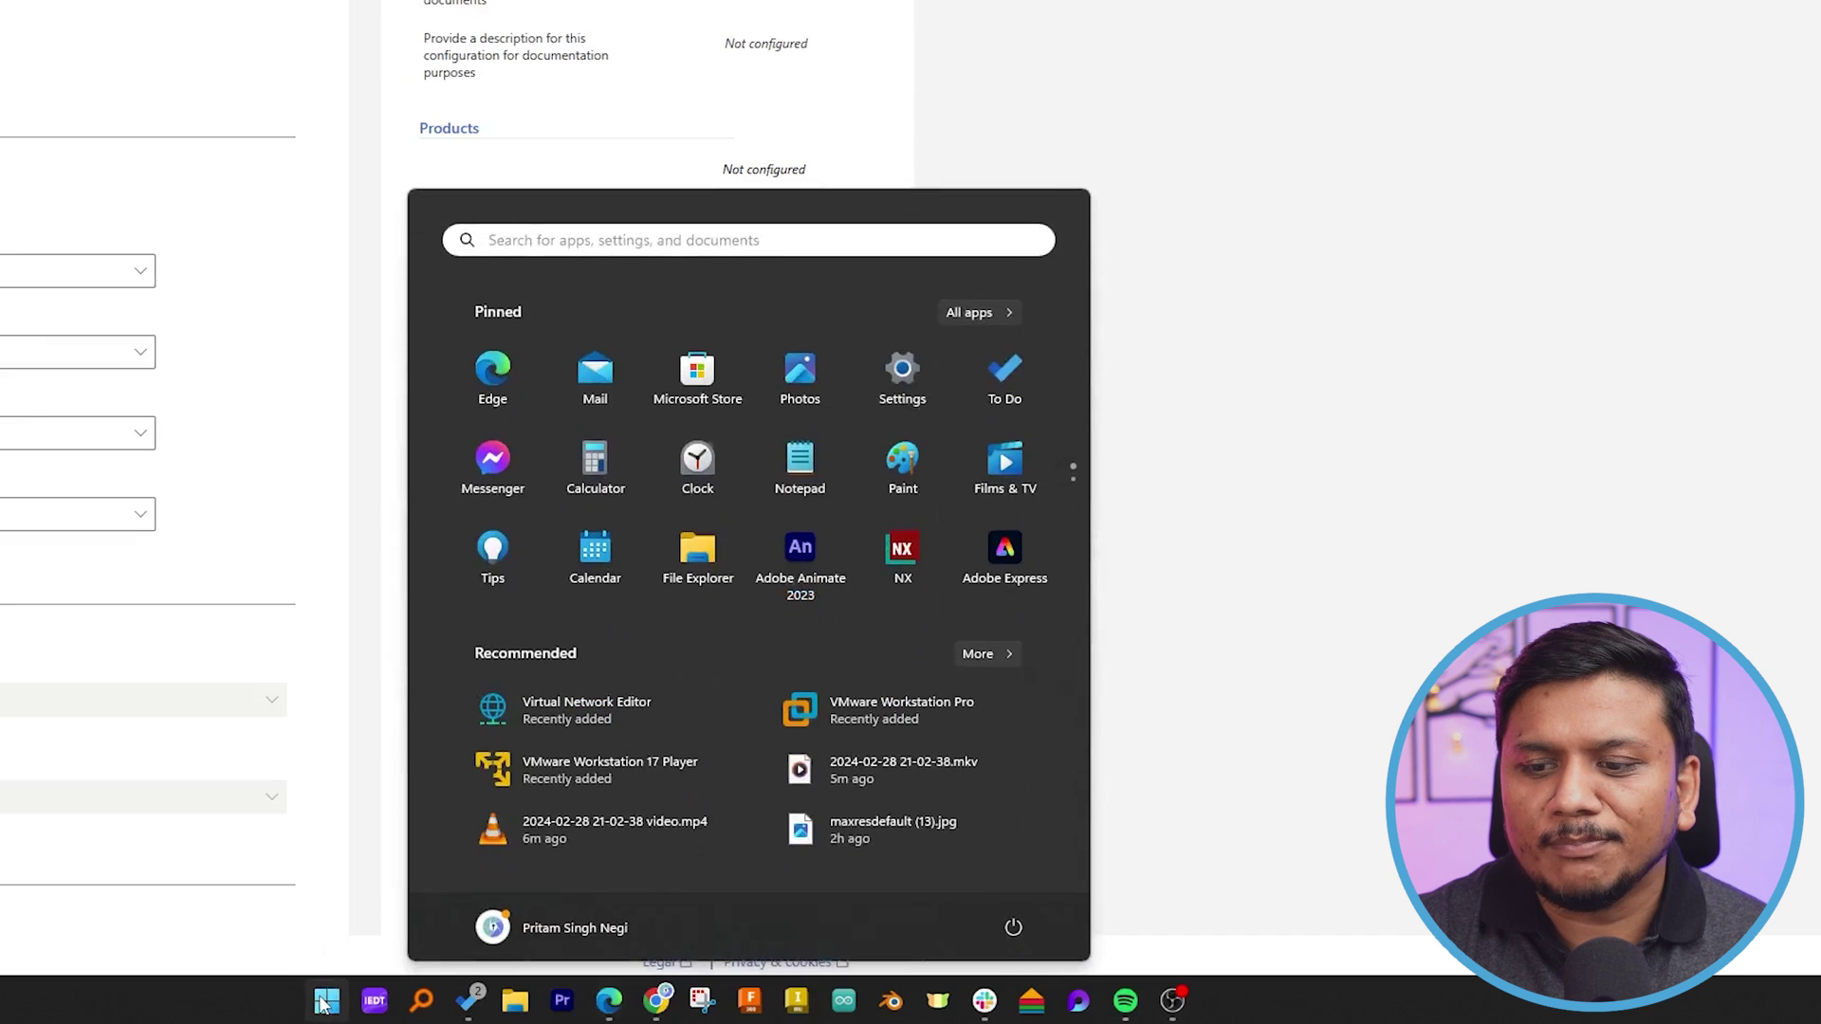
left_click(902, 375)
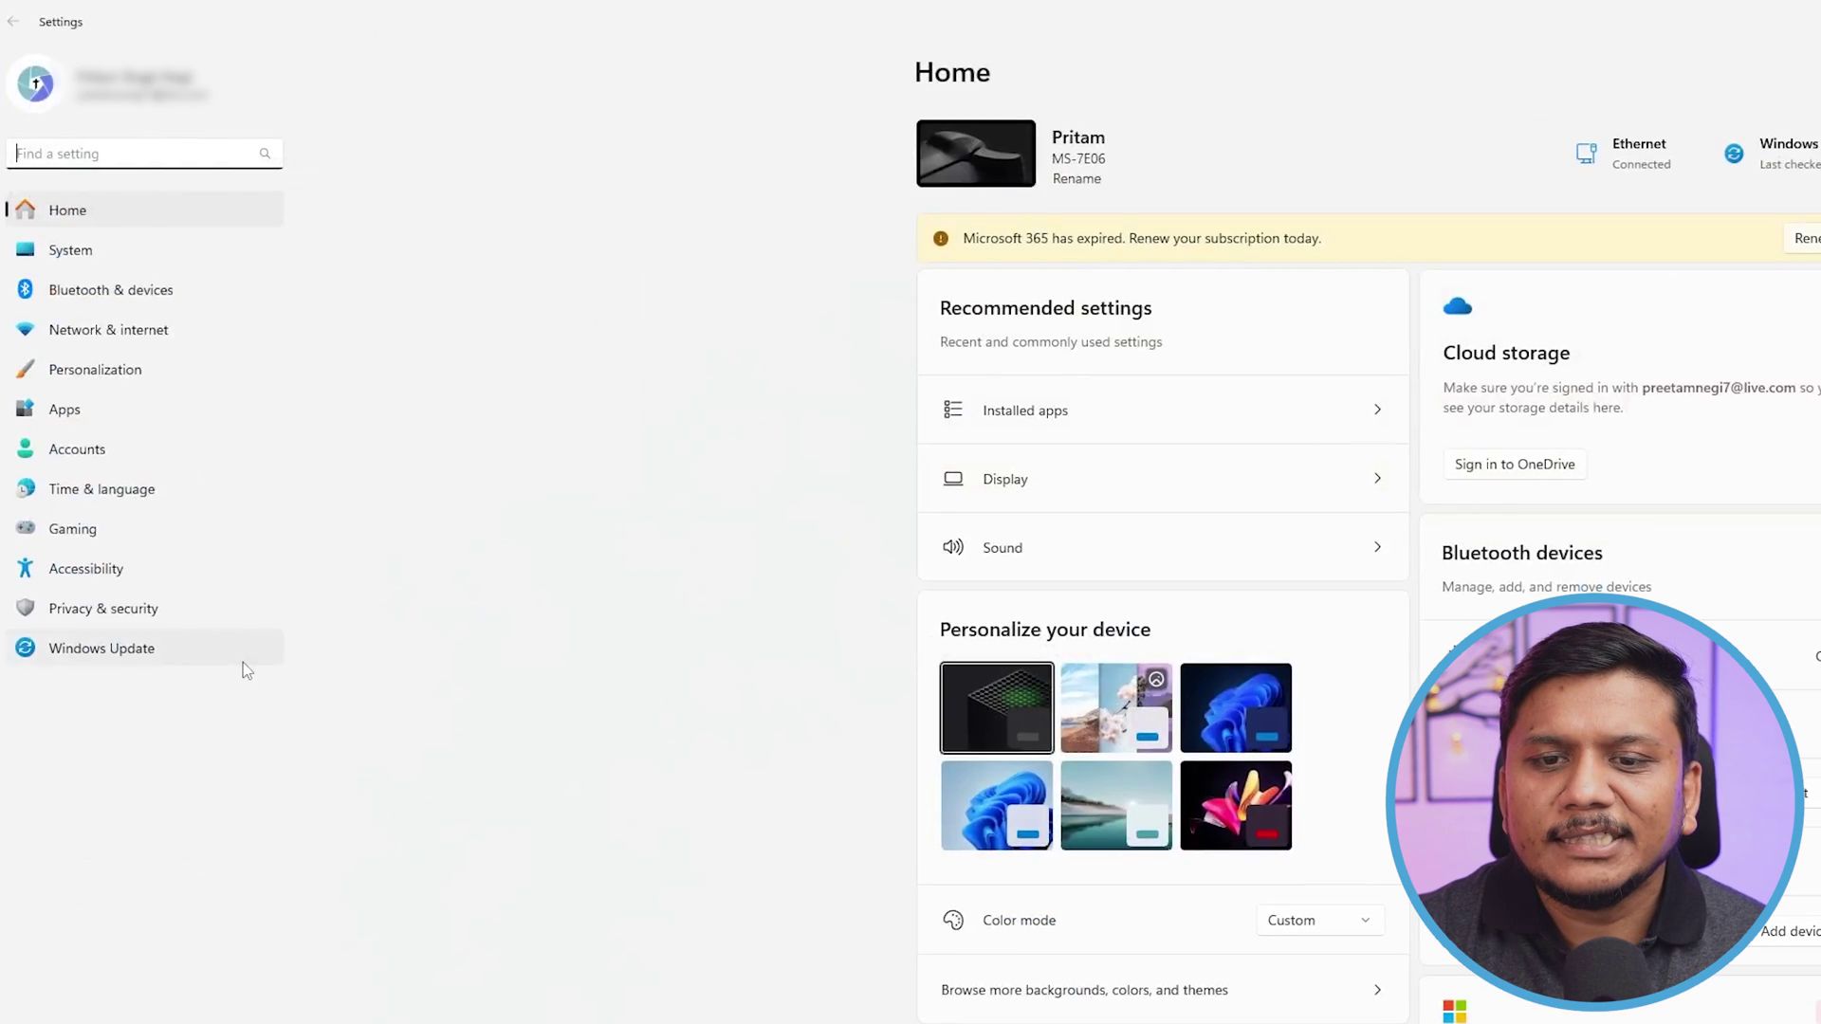
left_click(88, 253)
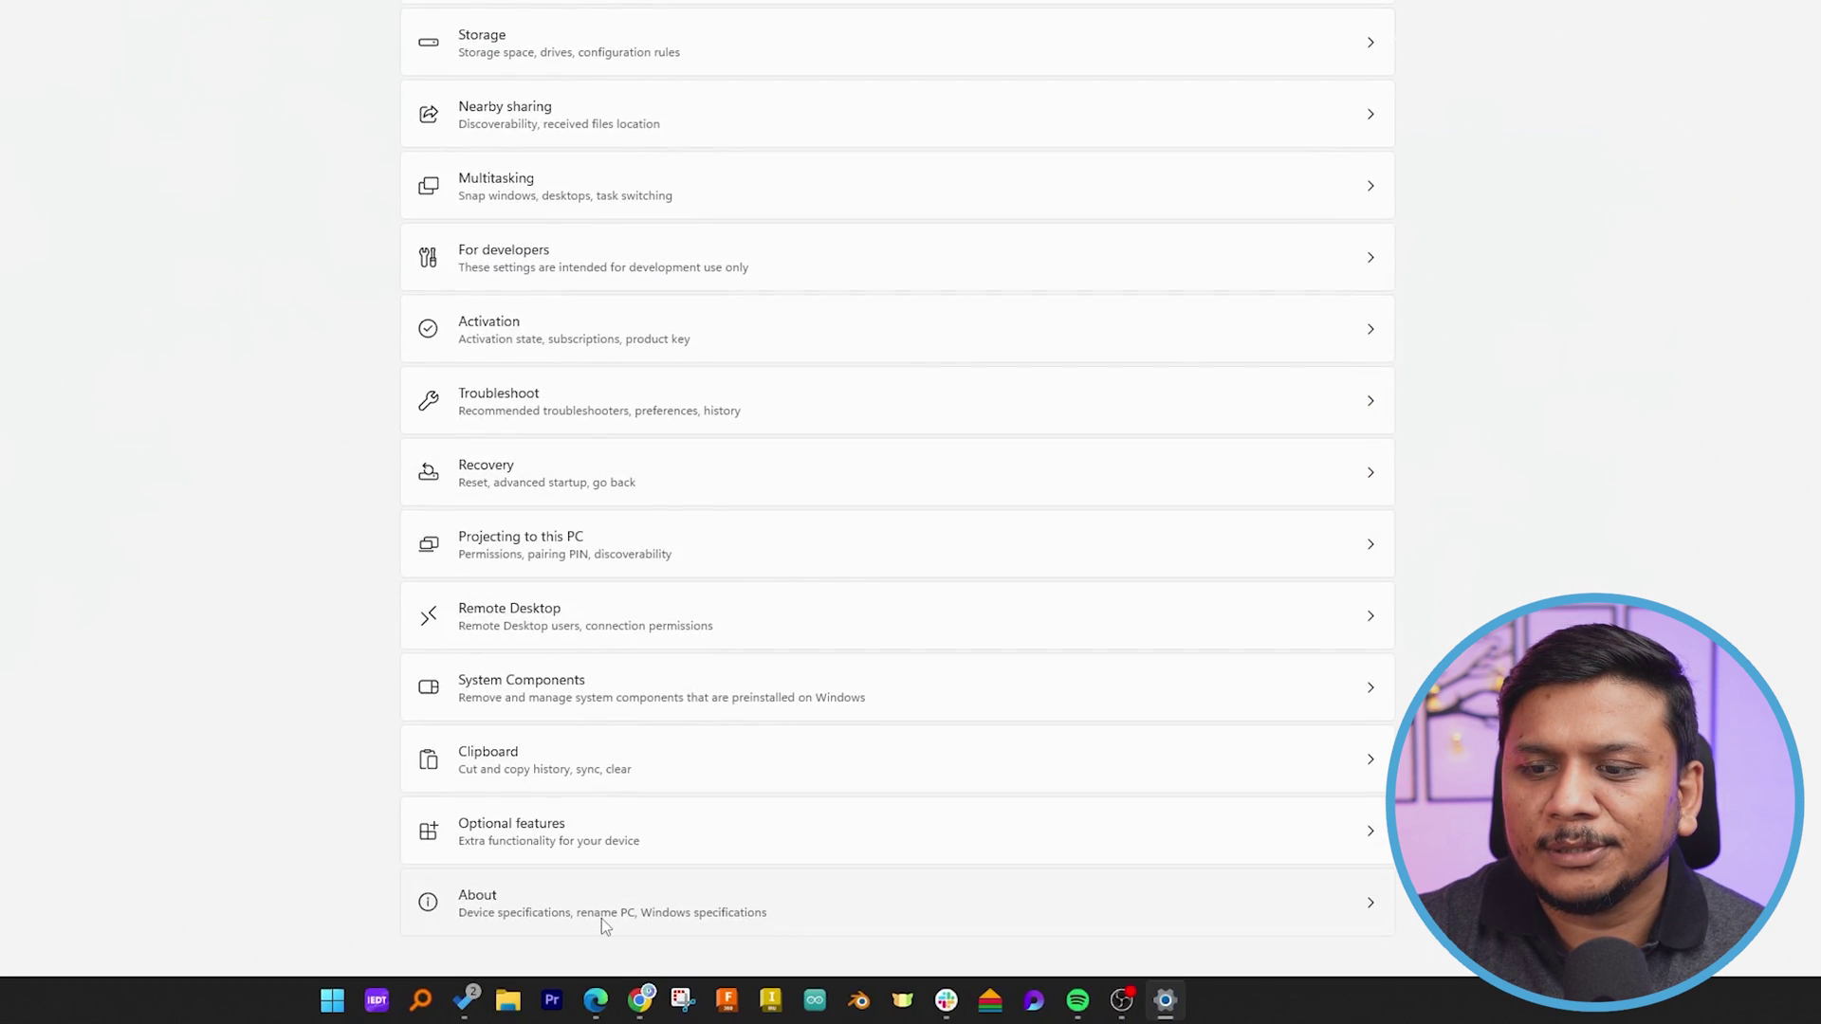
left_click(601, 918)
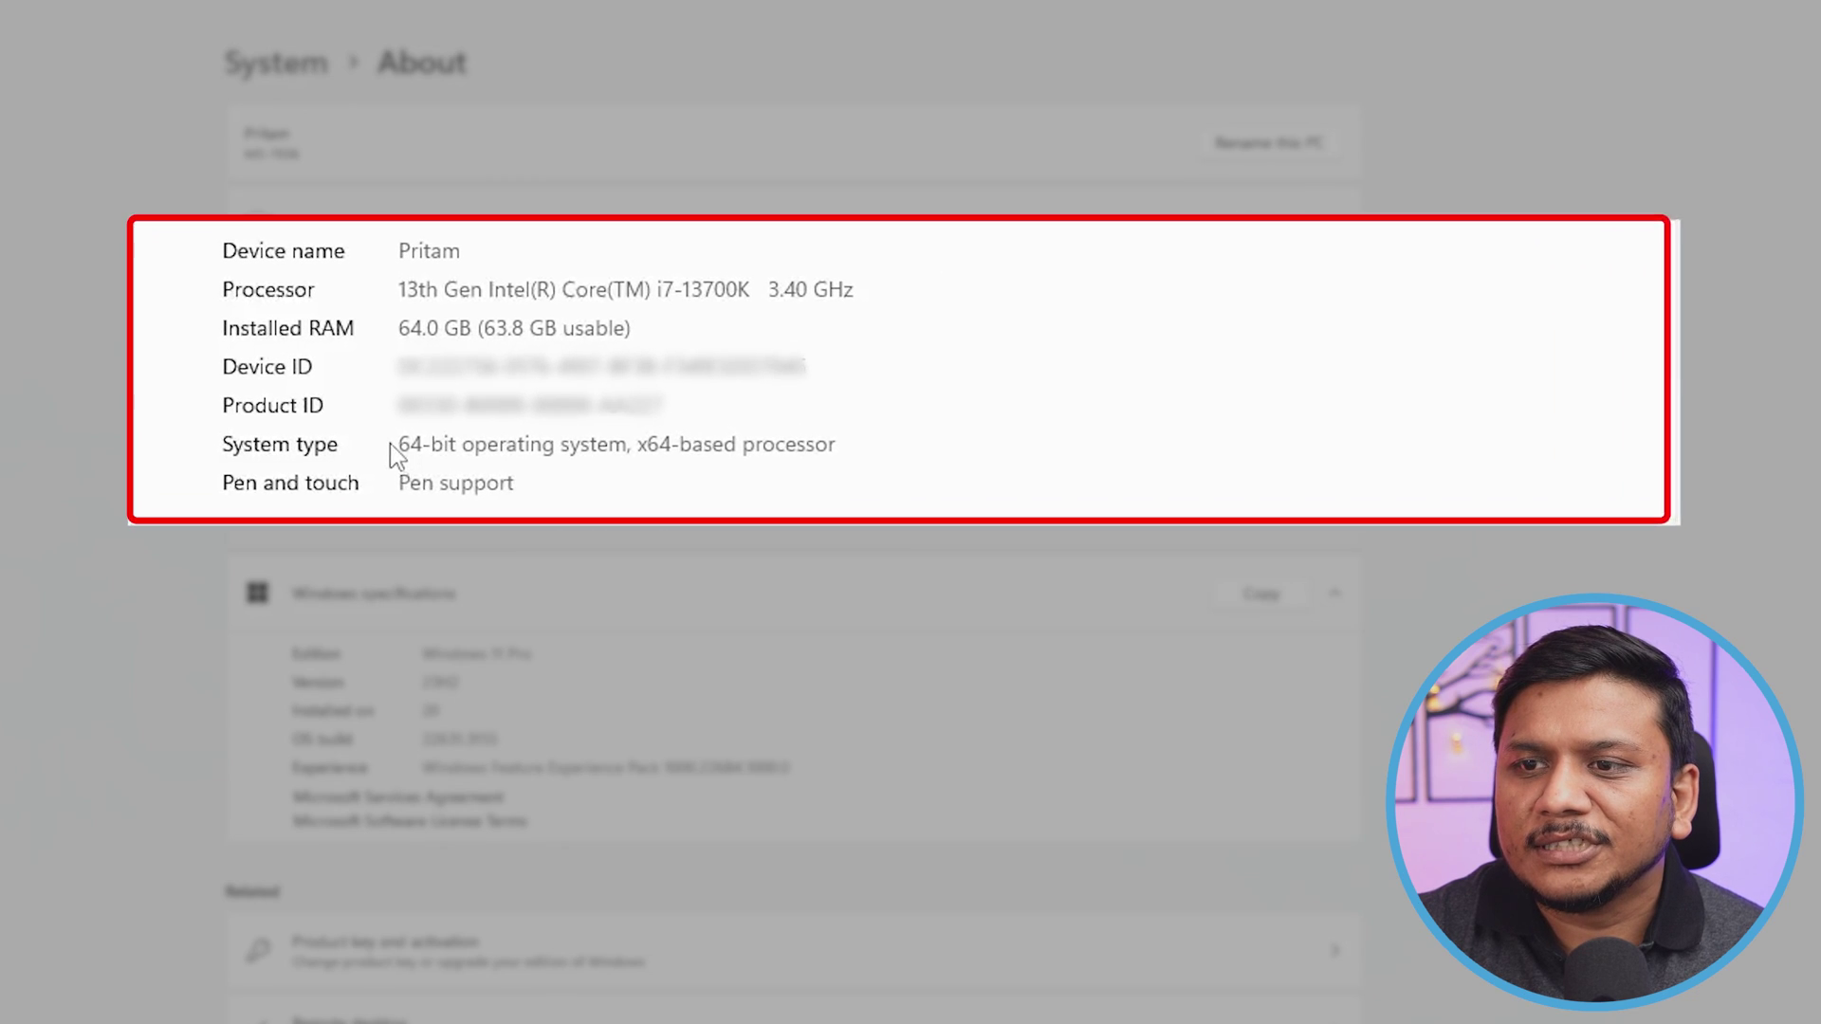
left_click_drag(600, 442, 343, 454)
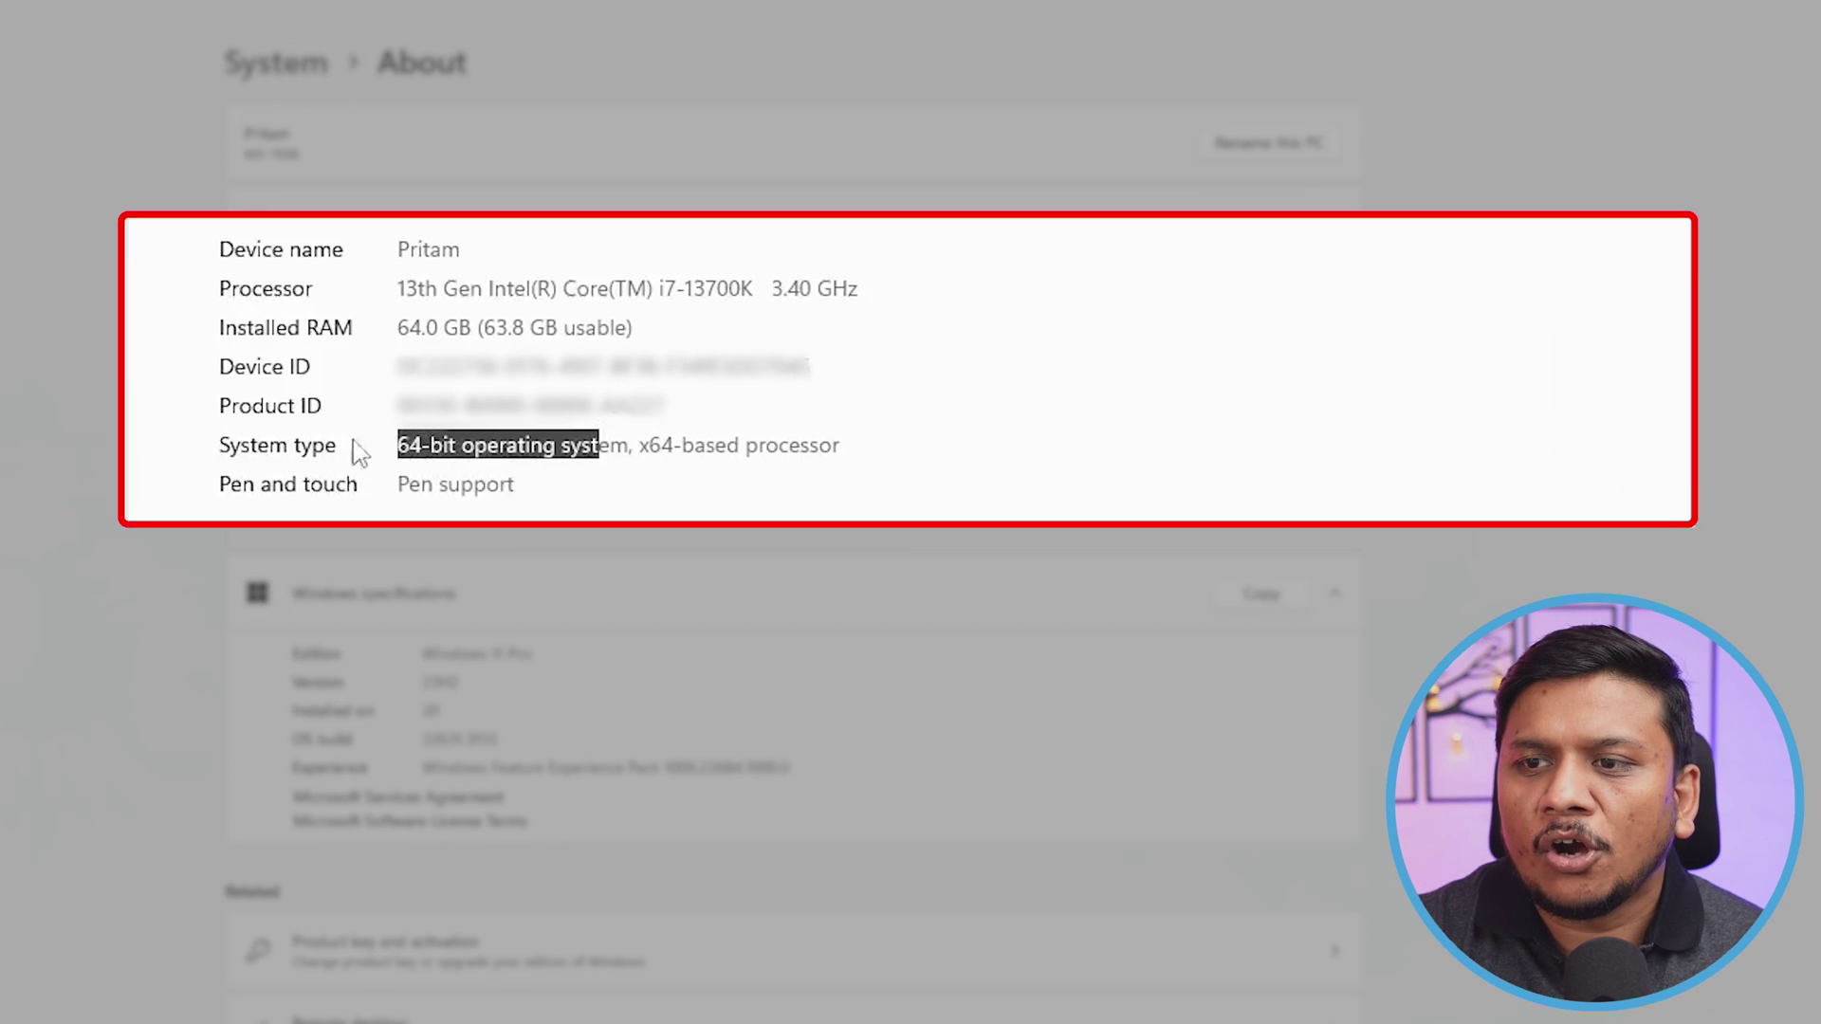
left_click(313, 455)
left_click_drag(655, 447, 345, 446)
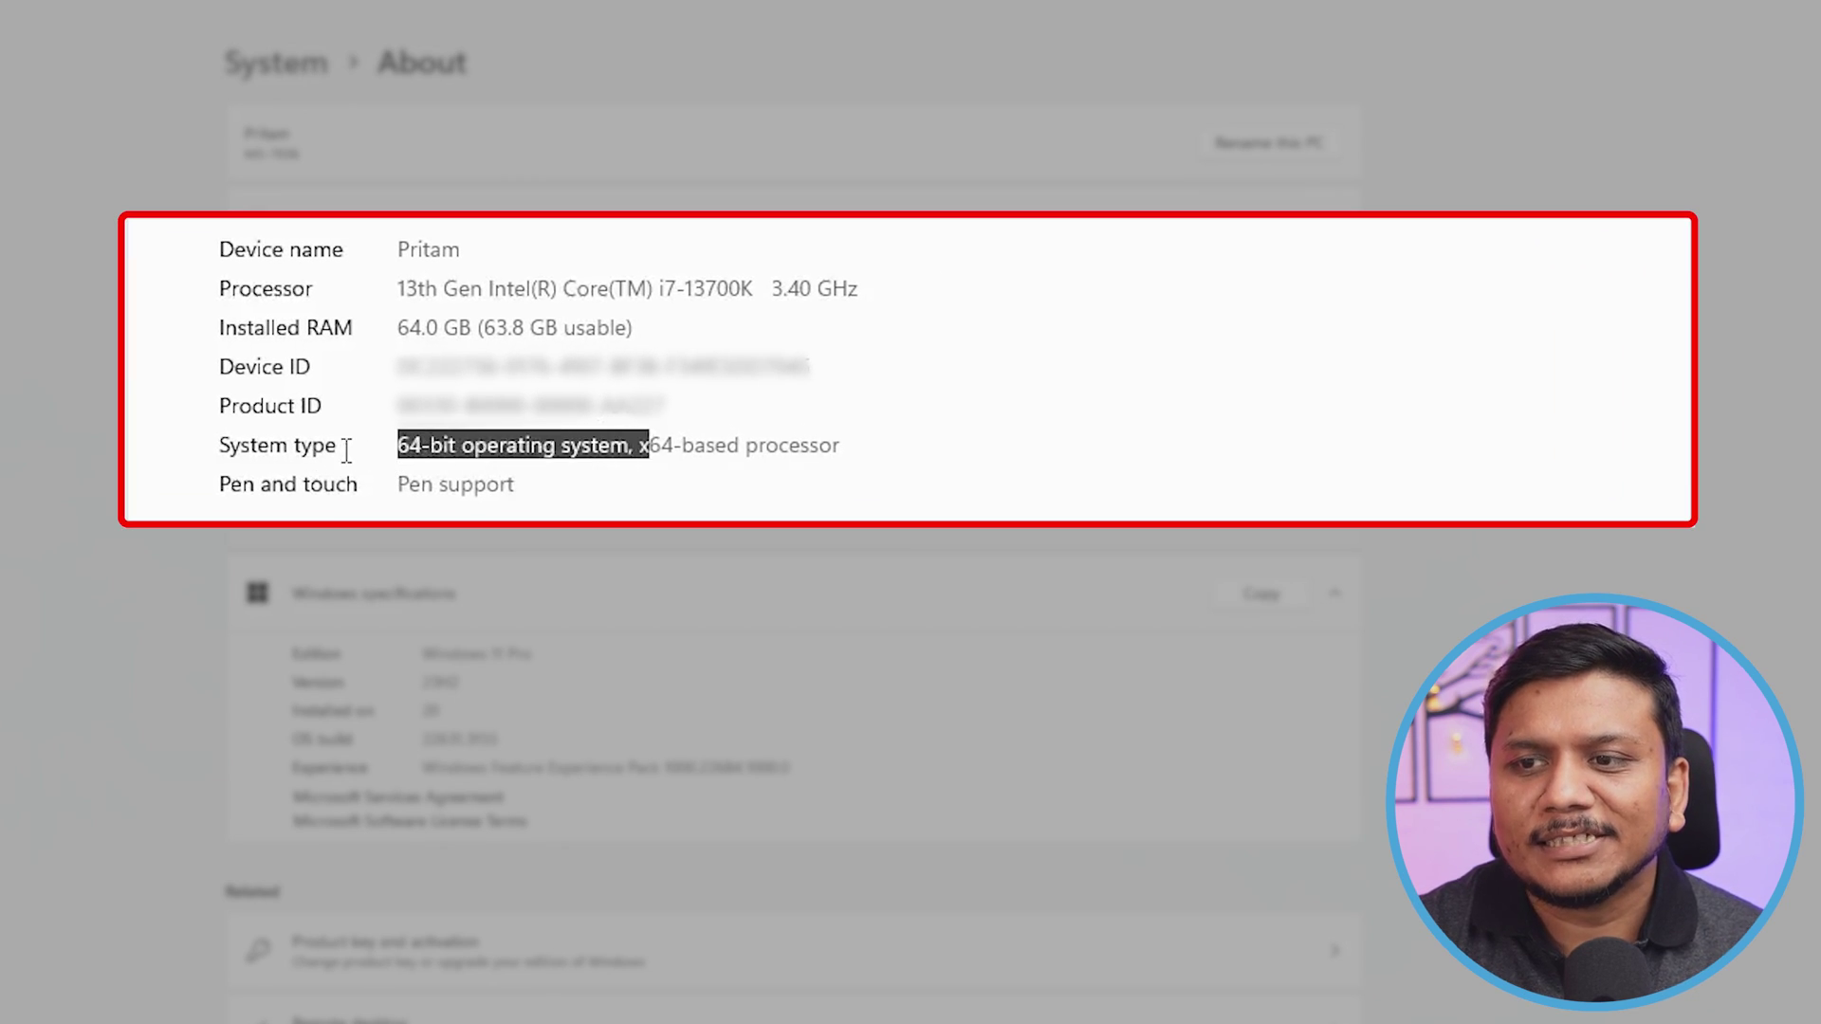
left_click(784, 443)
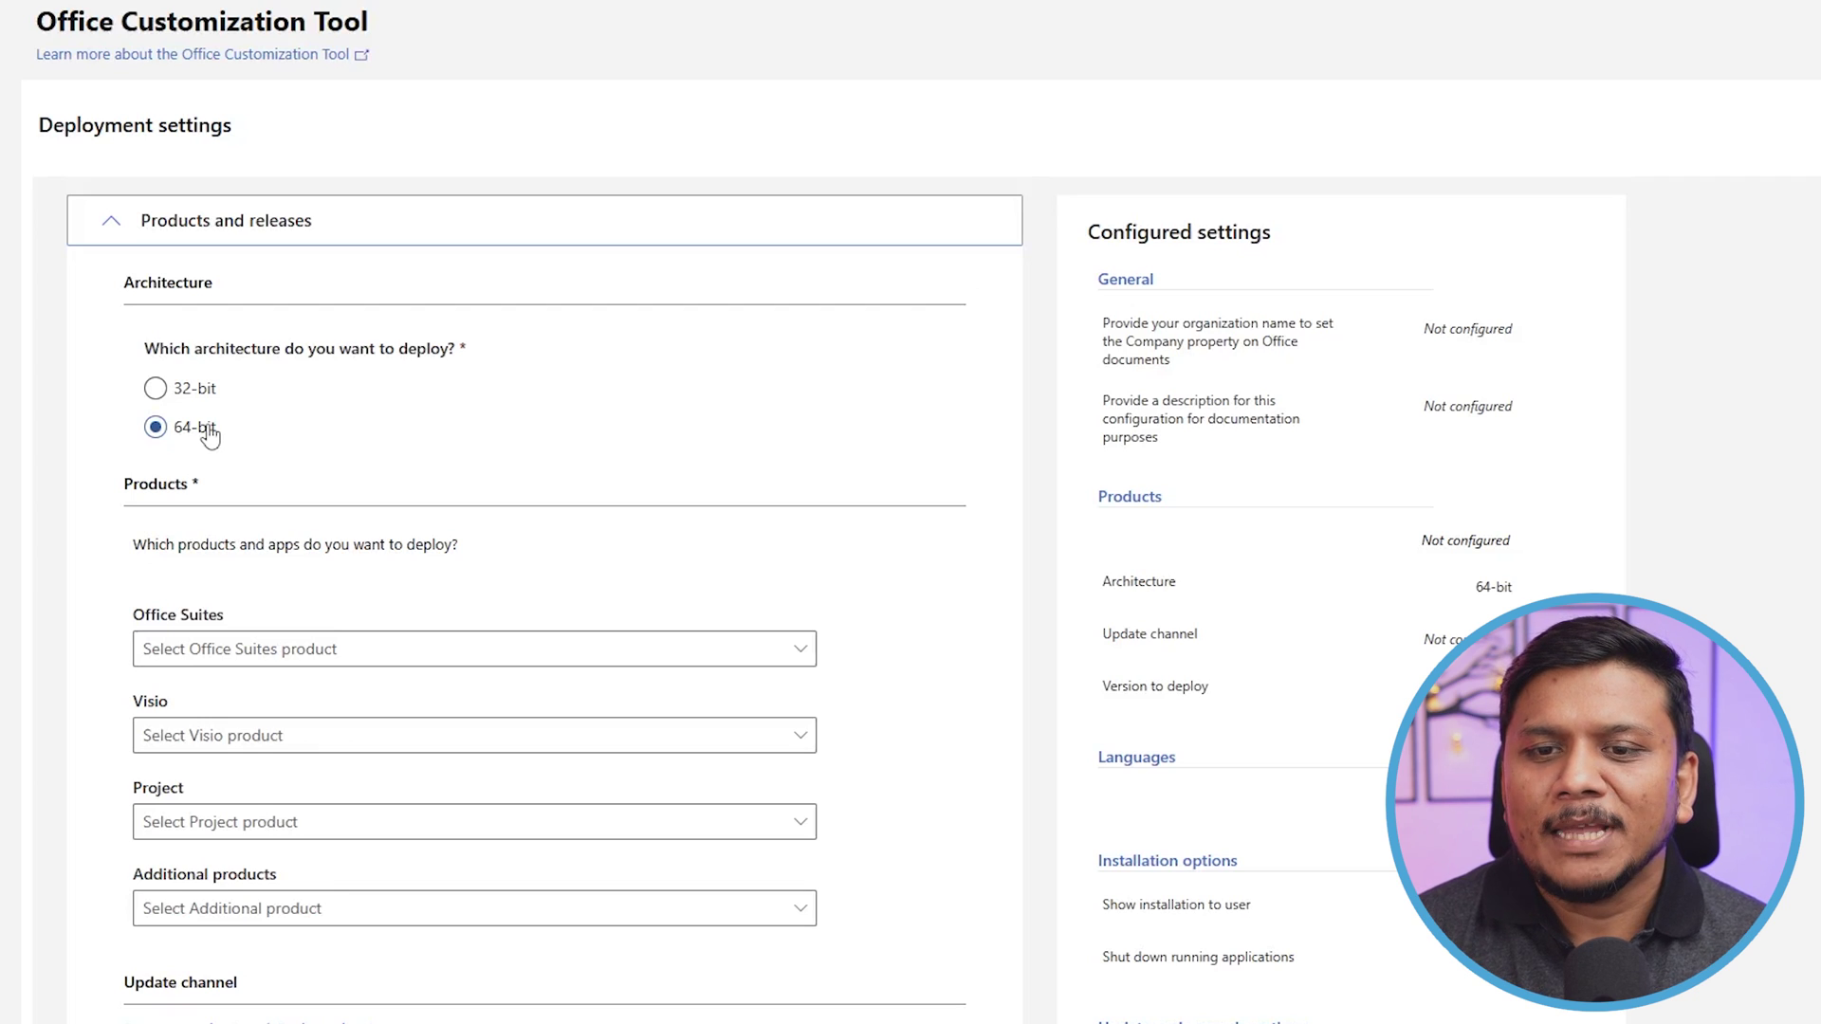
Choose Office LTSC Professional Plus 2021 - Volume License as the Office suite.
scroll(325, 618, "down", 5)
scroll(361, 567, "up", 2)
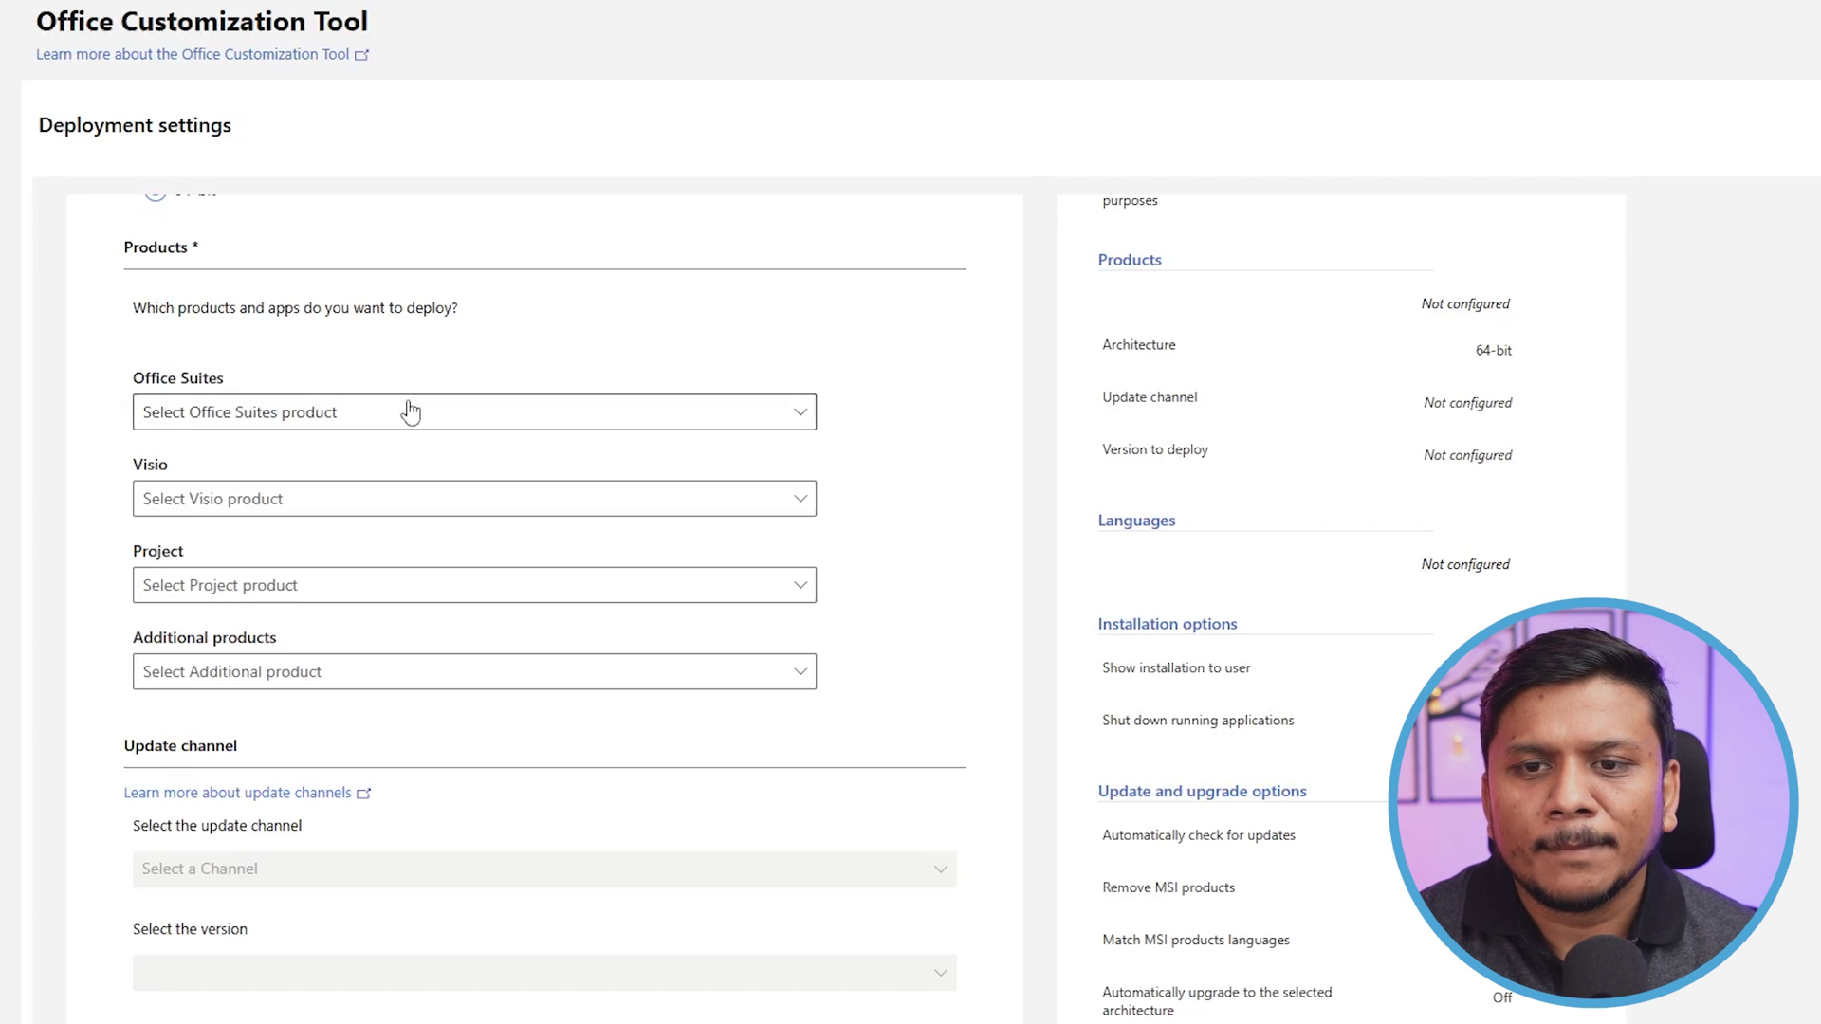
left_click(486, 410)
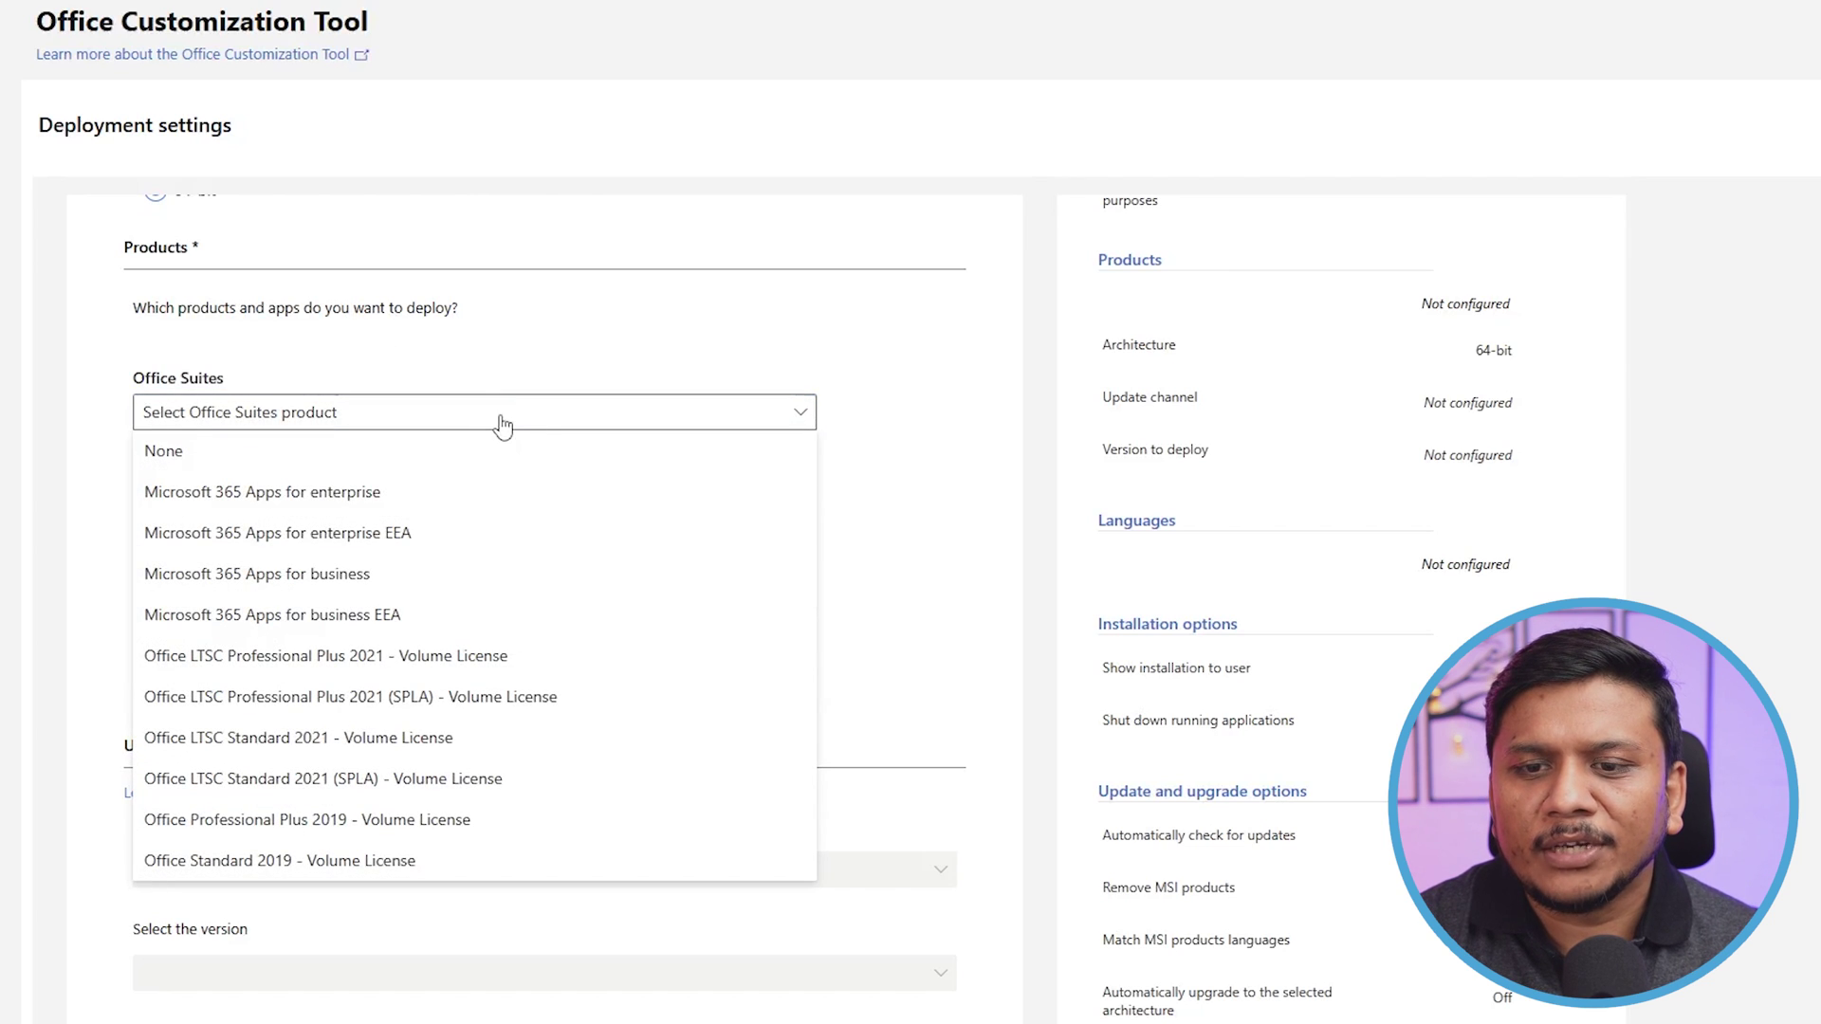
left_click(369, 668)
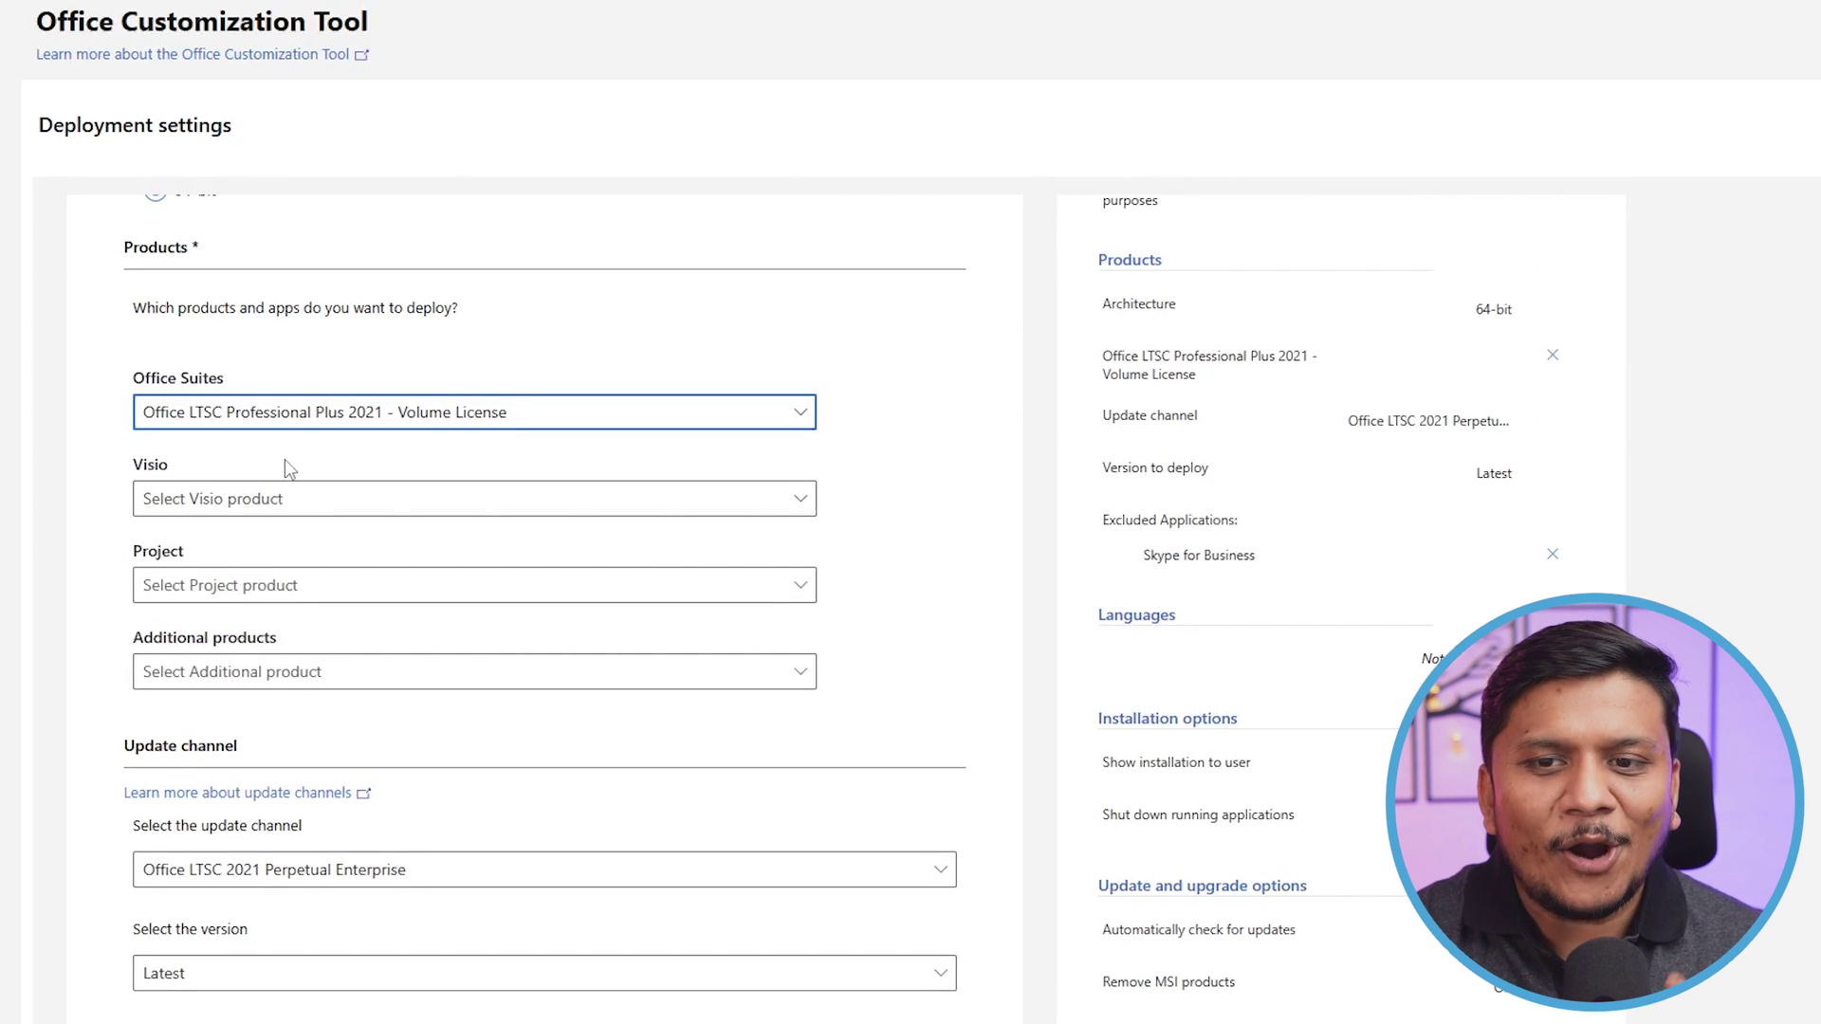
Choose Visio LTSC Professional 2021 - Volume License as the Visio product.
key("Tab")
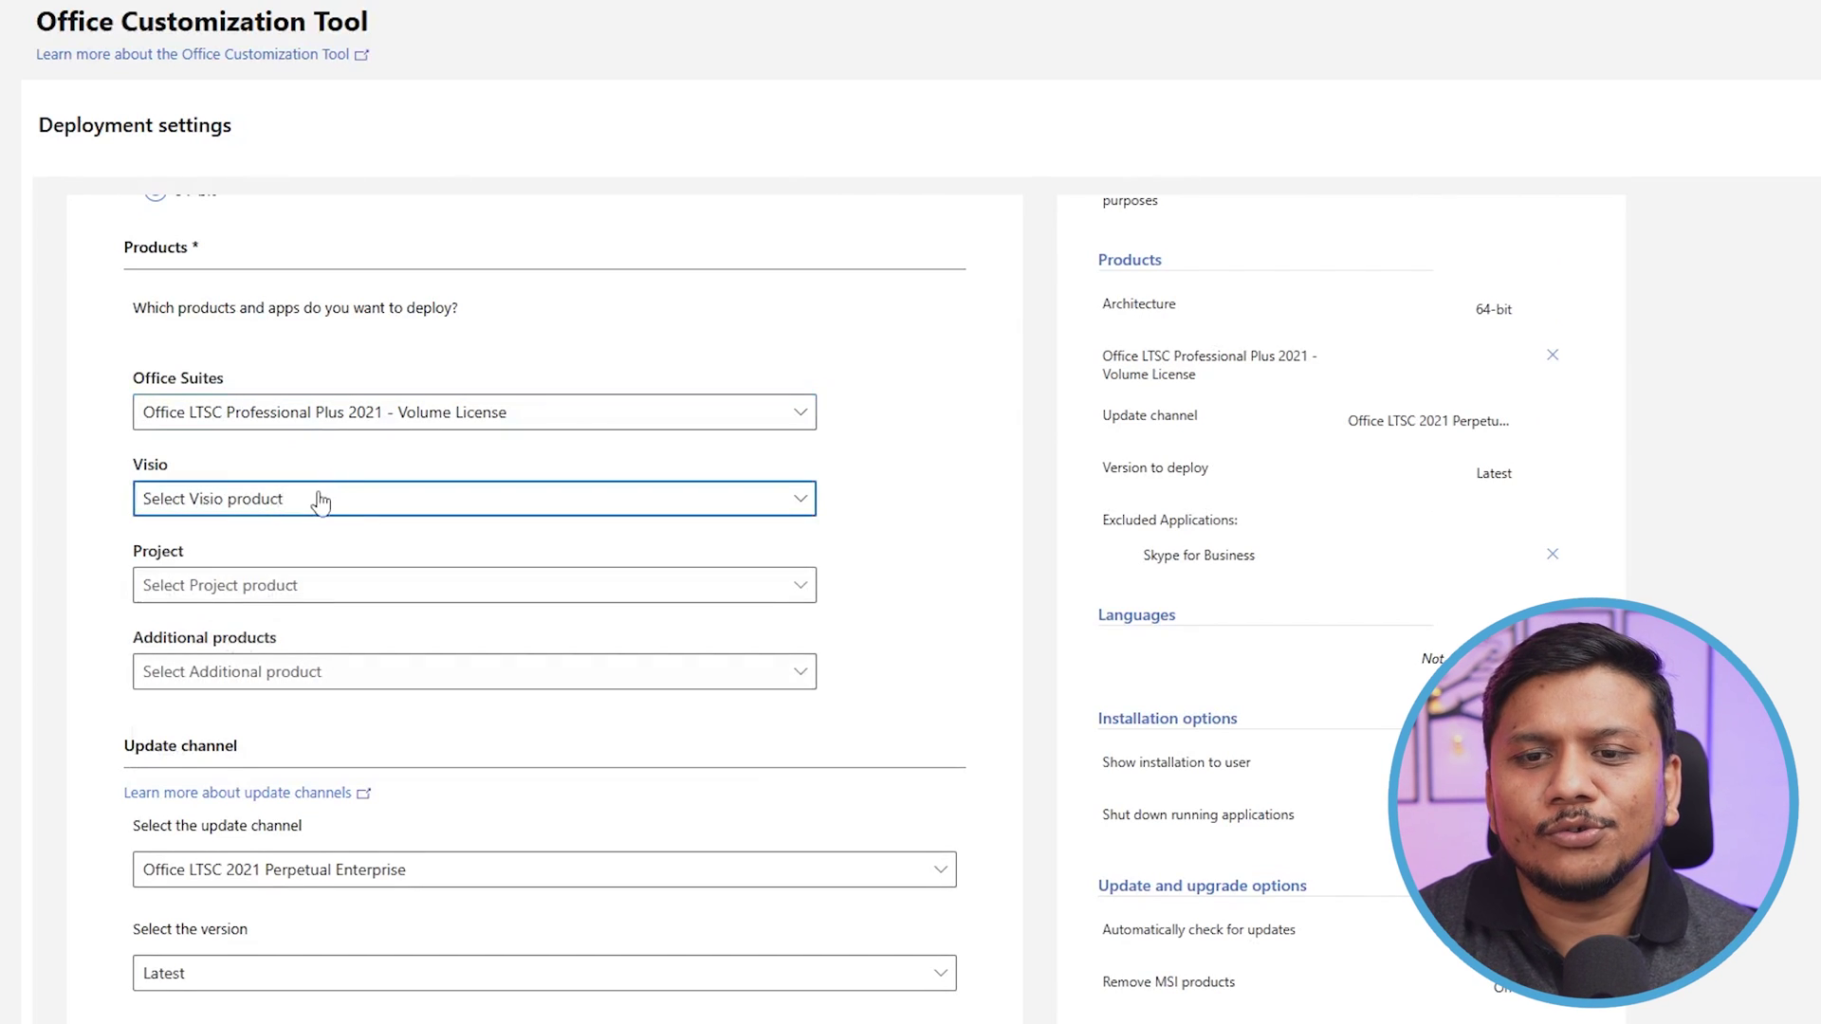
left_click(320, 502)
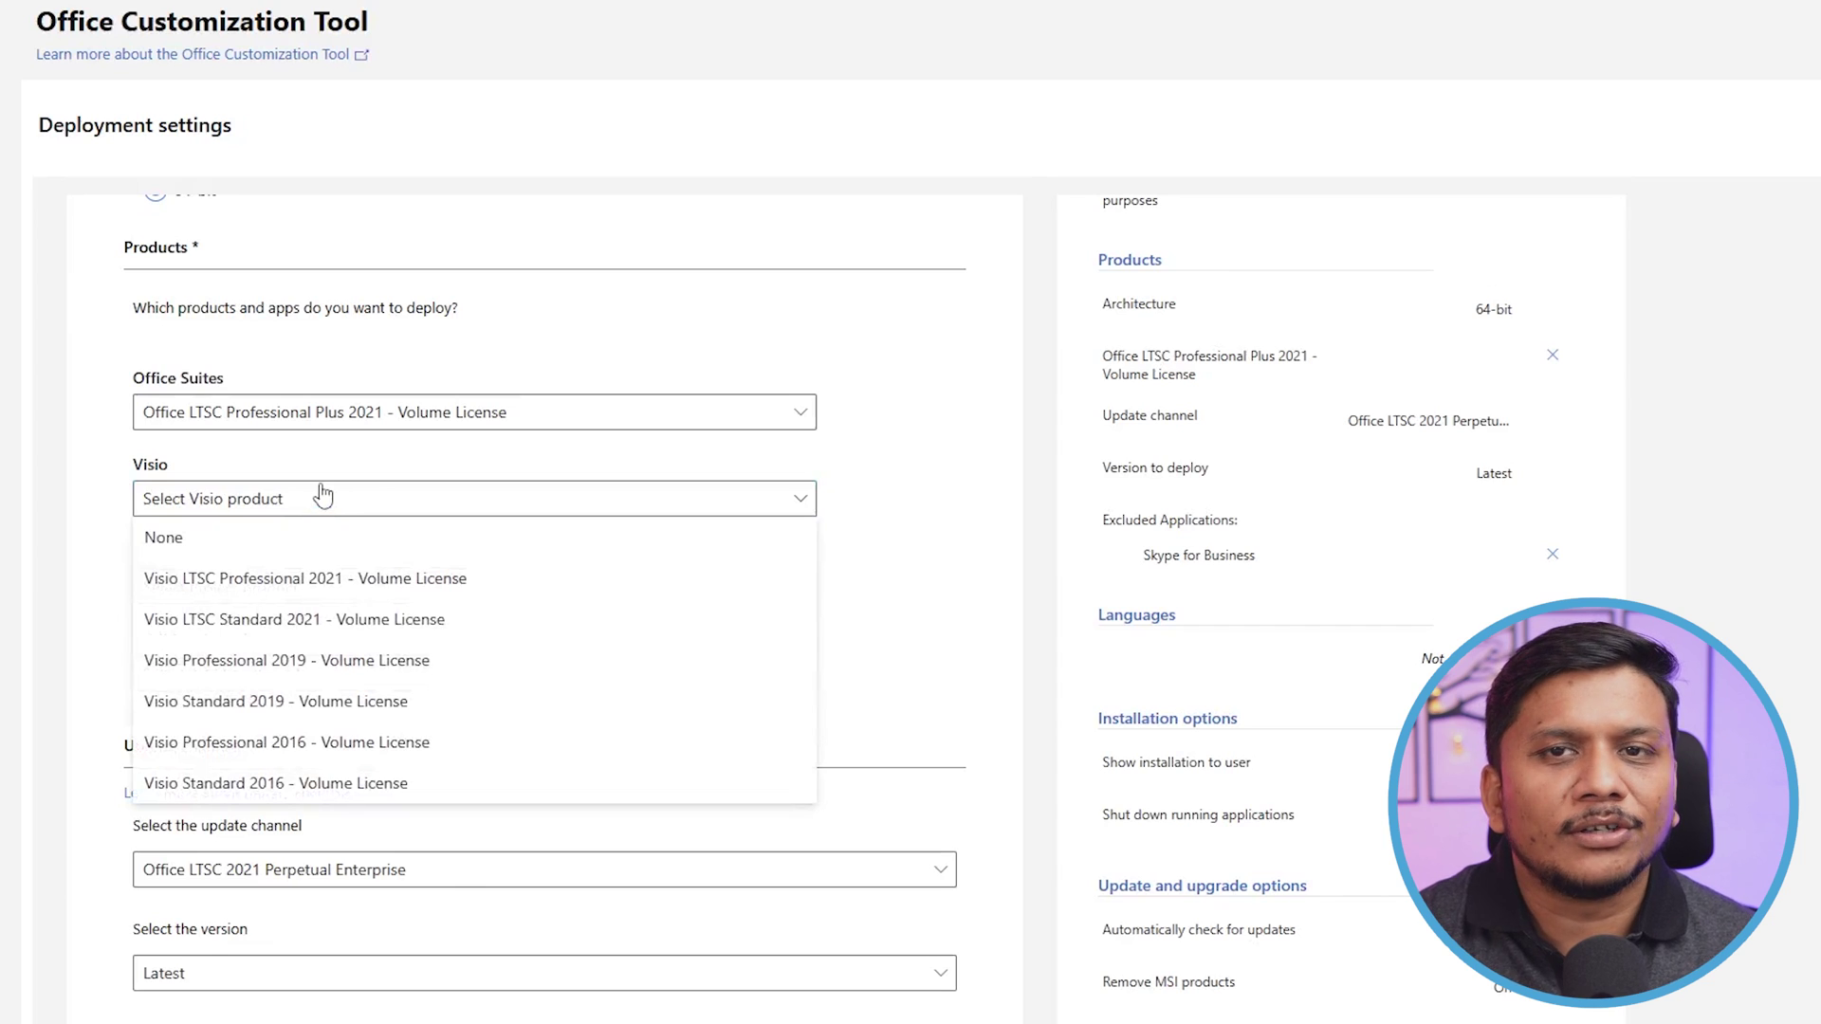
left_click(313, 586)
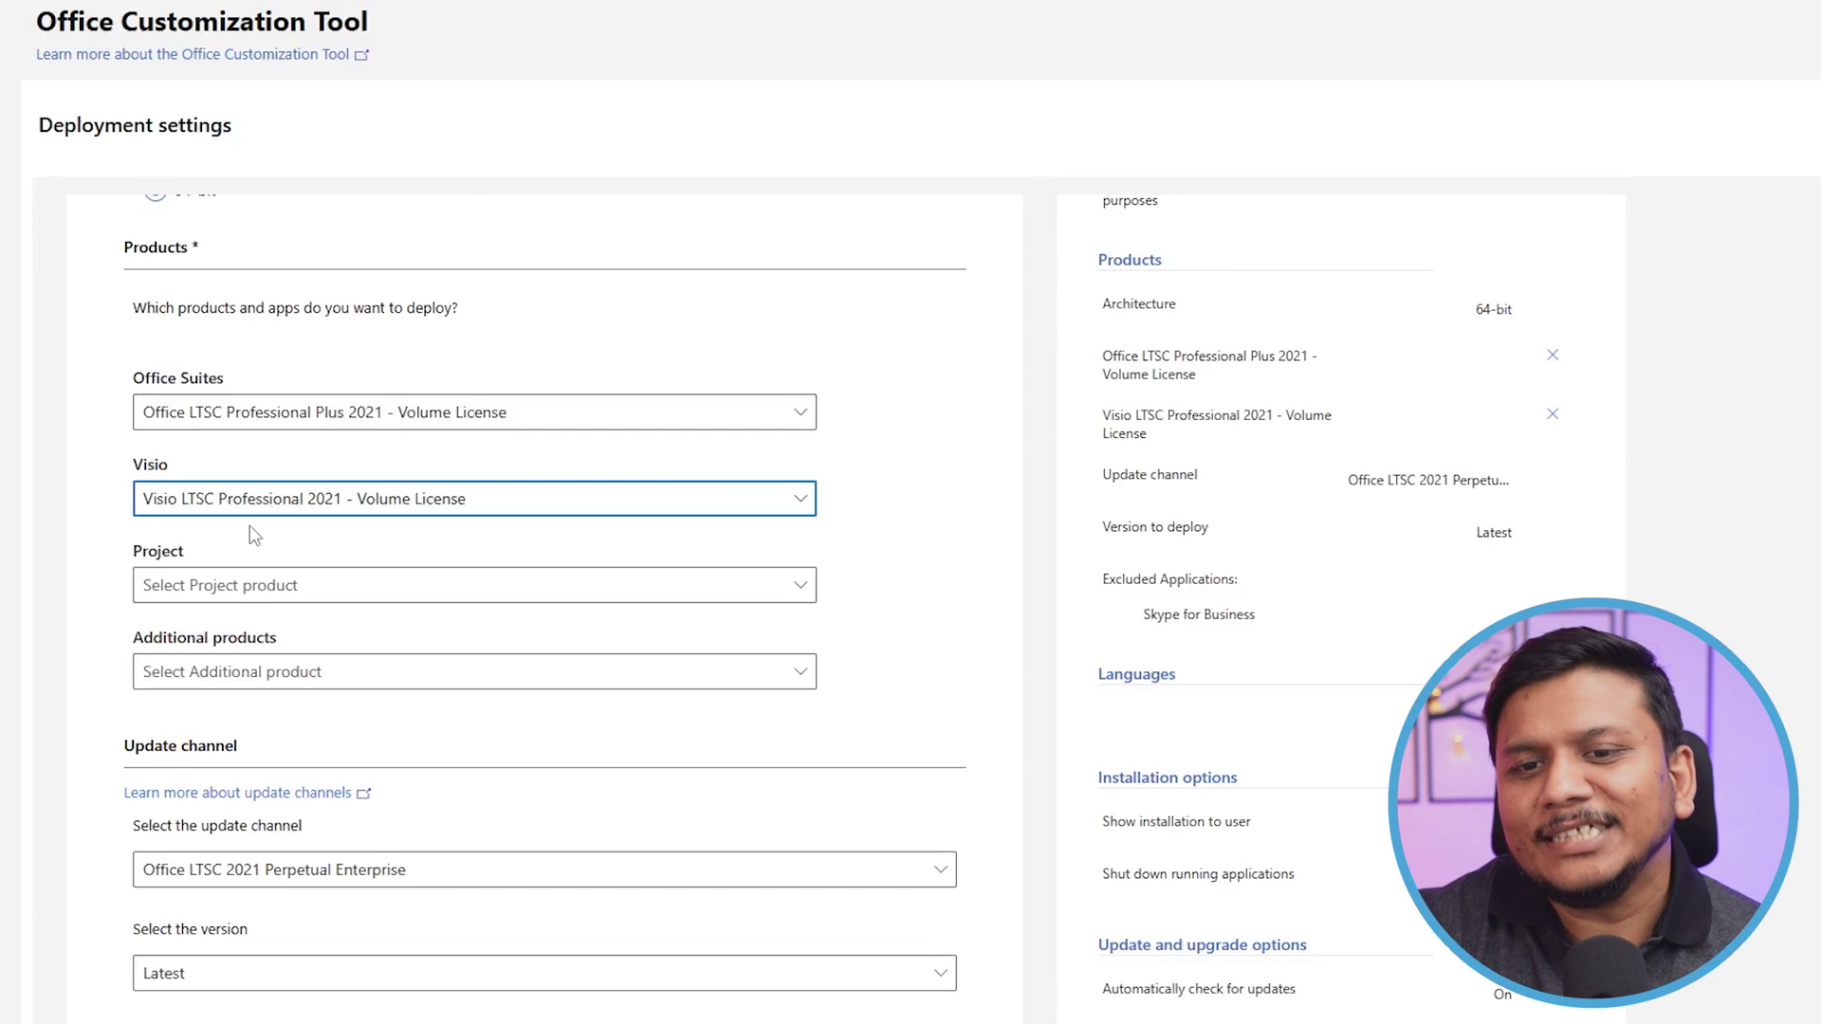
Add Project Professional 2021 - Volume License as the Project product.
scroll(427, 578, "down", 3)
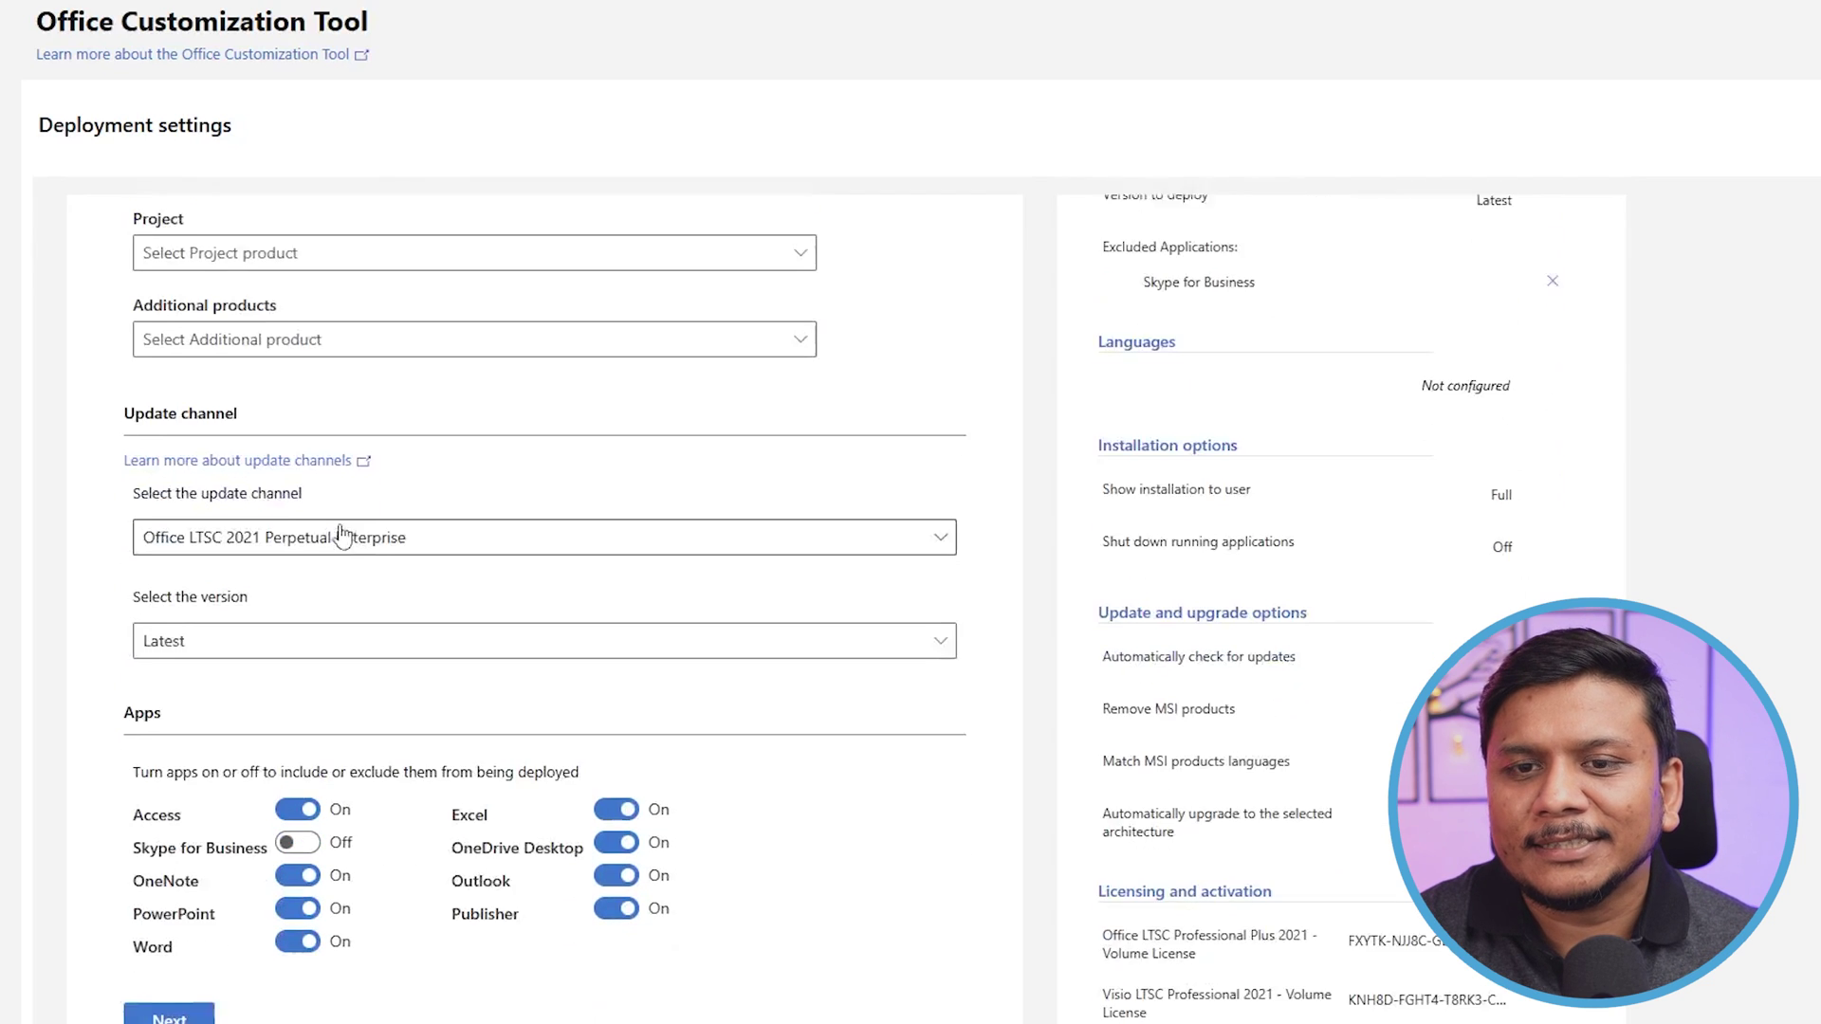
scroll(337, 503, "up", 2)
left_click(334, 413)
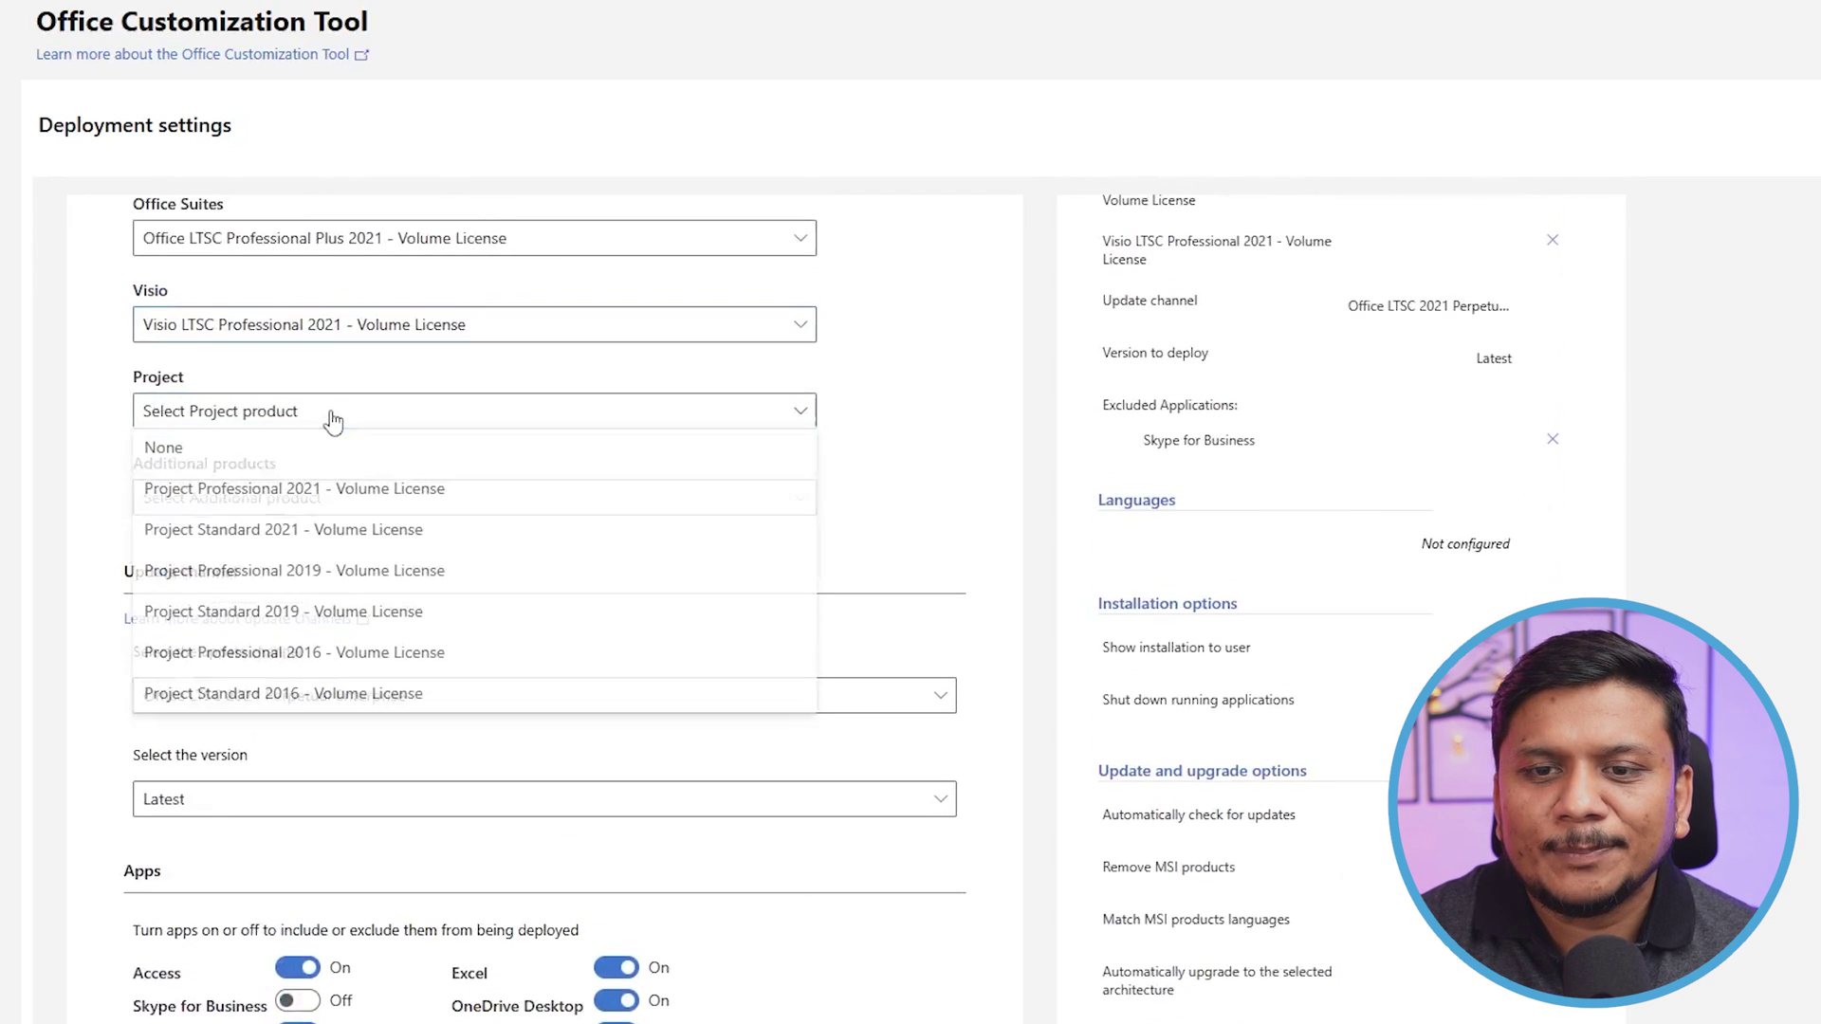
left_click(354, 491)
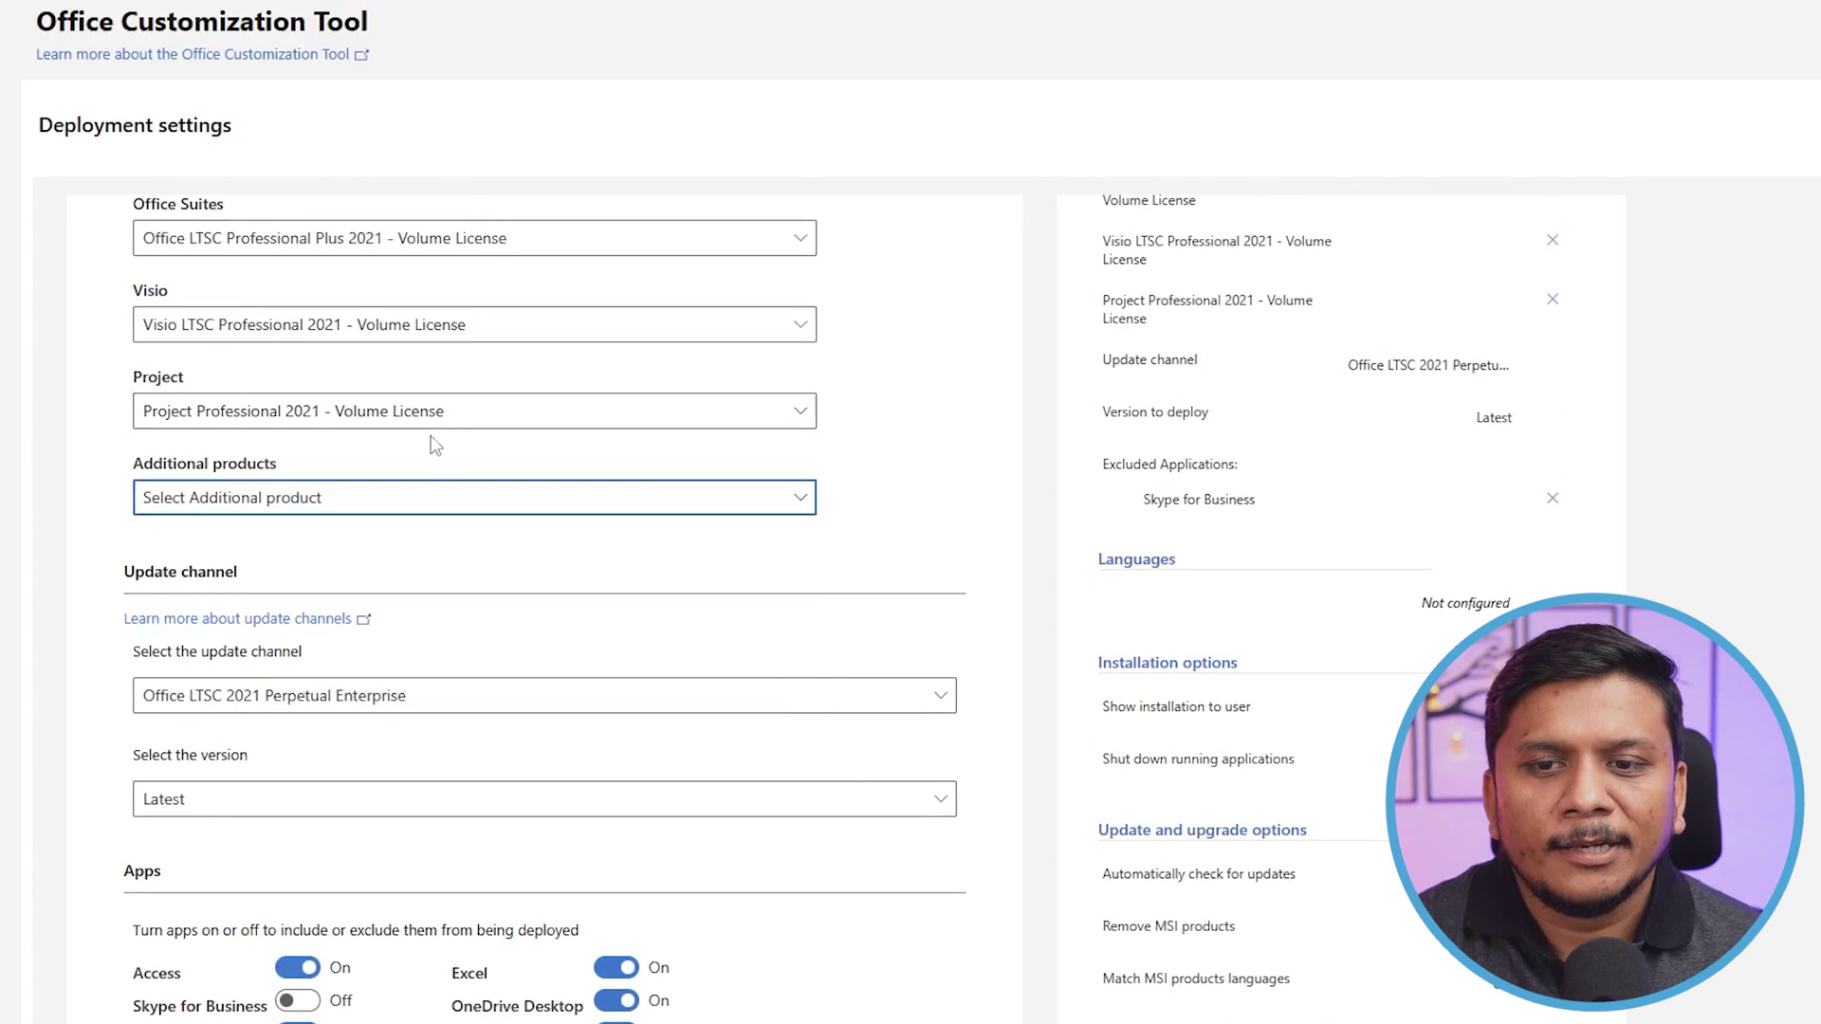
Set Additional products to None, removing the briefly added Language pack.
left_click(368, 509)
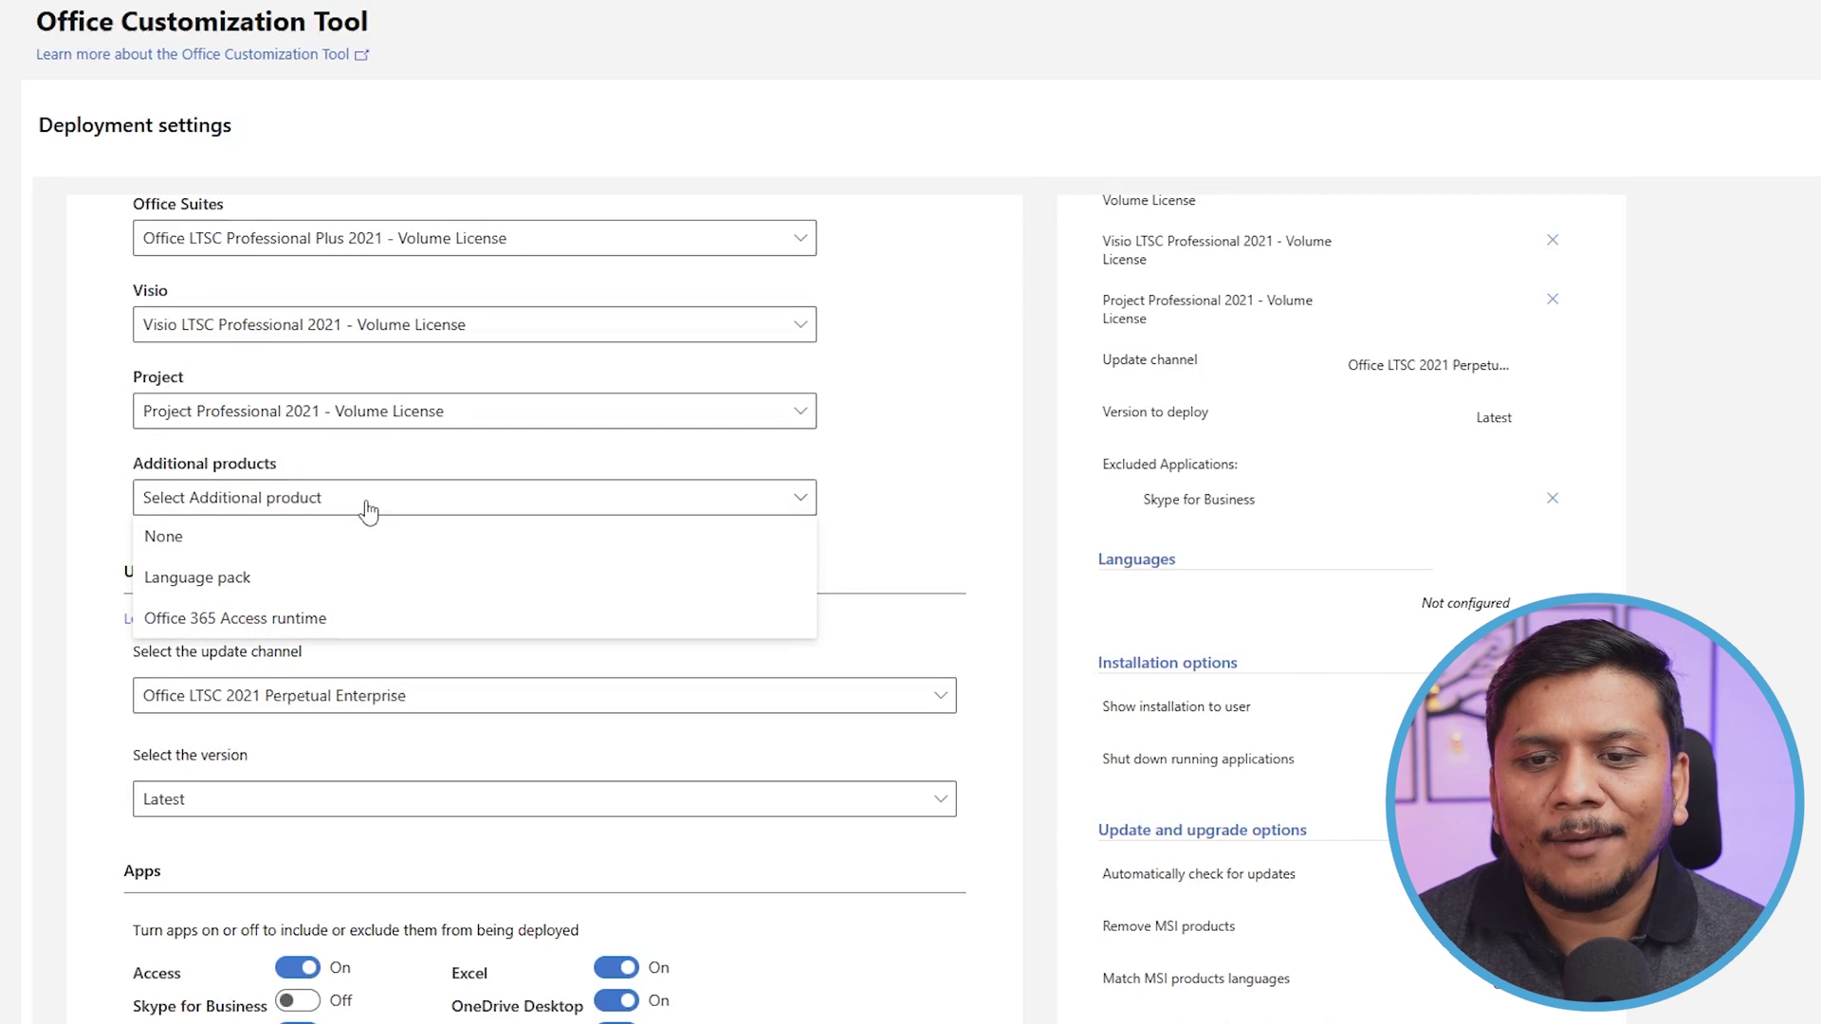
left_click(342, 574)
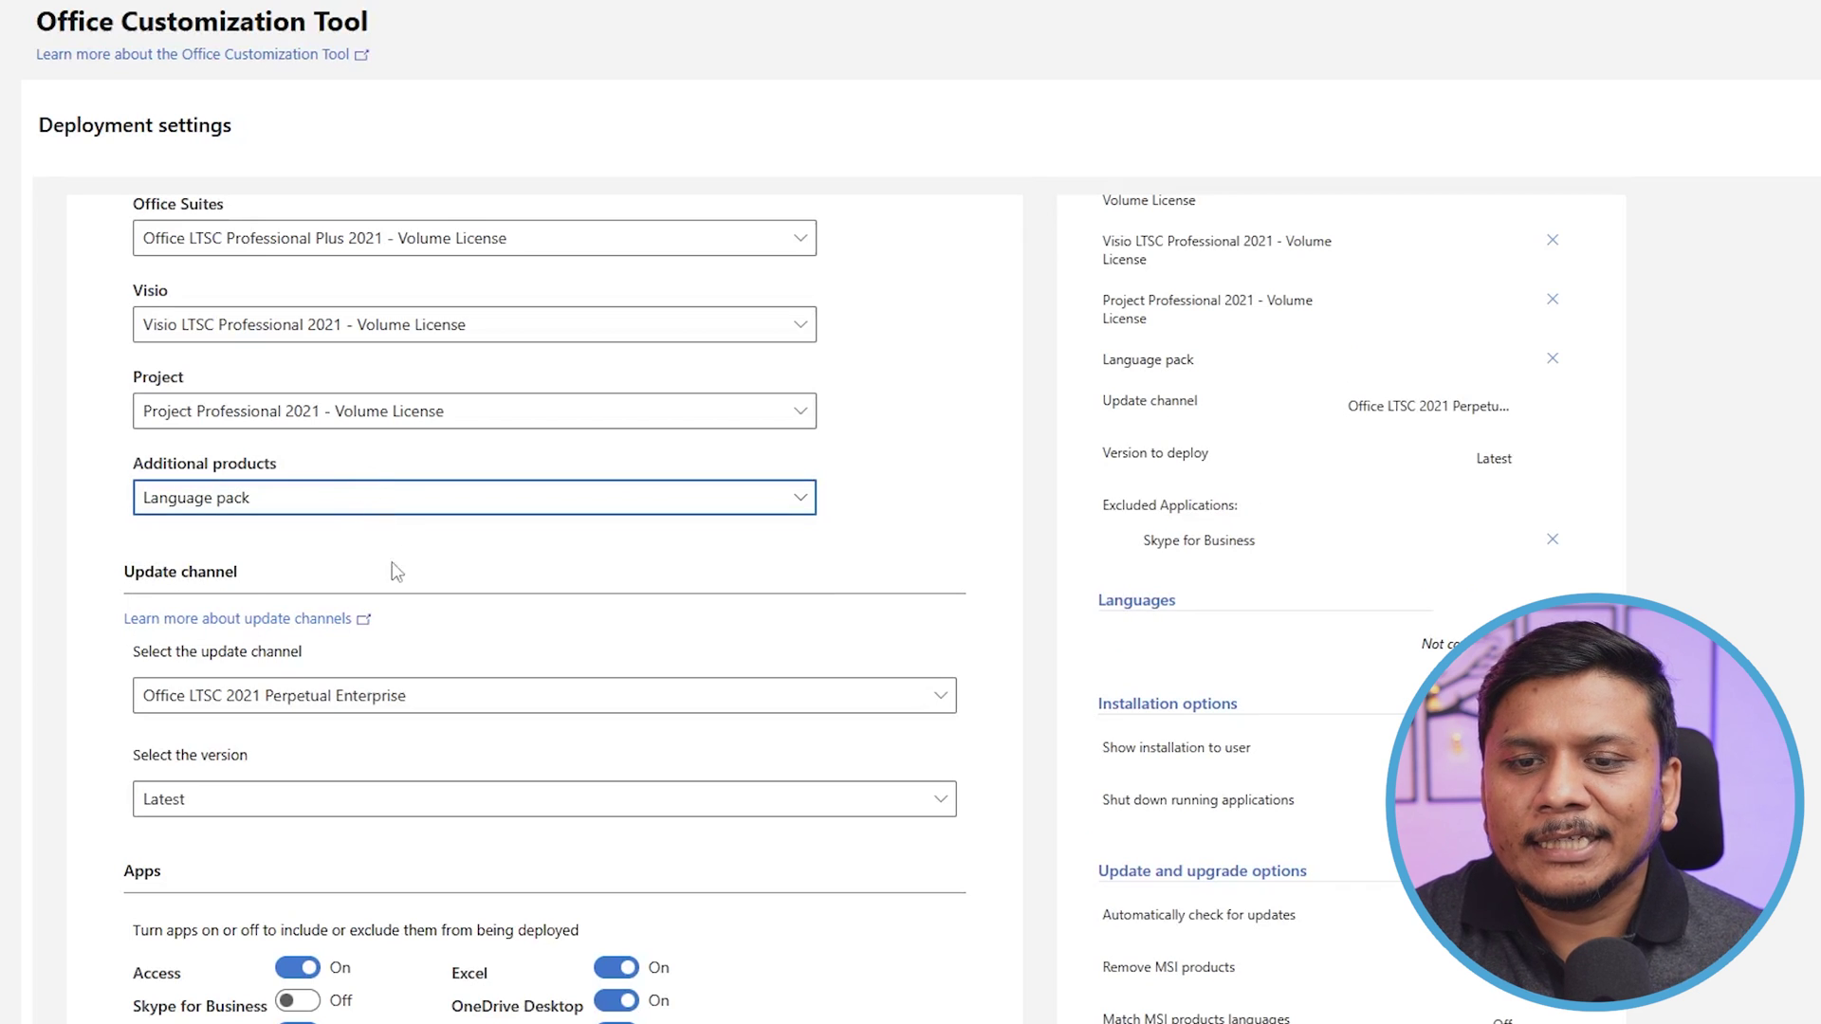
left_click(362, 511)
left_click(338, 534)
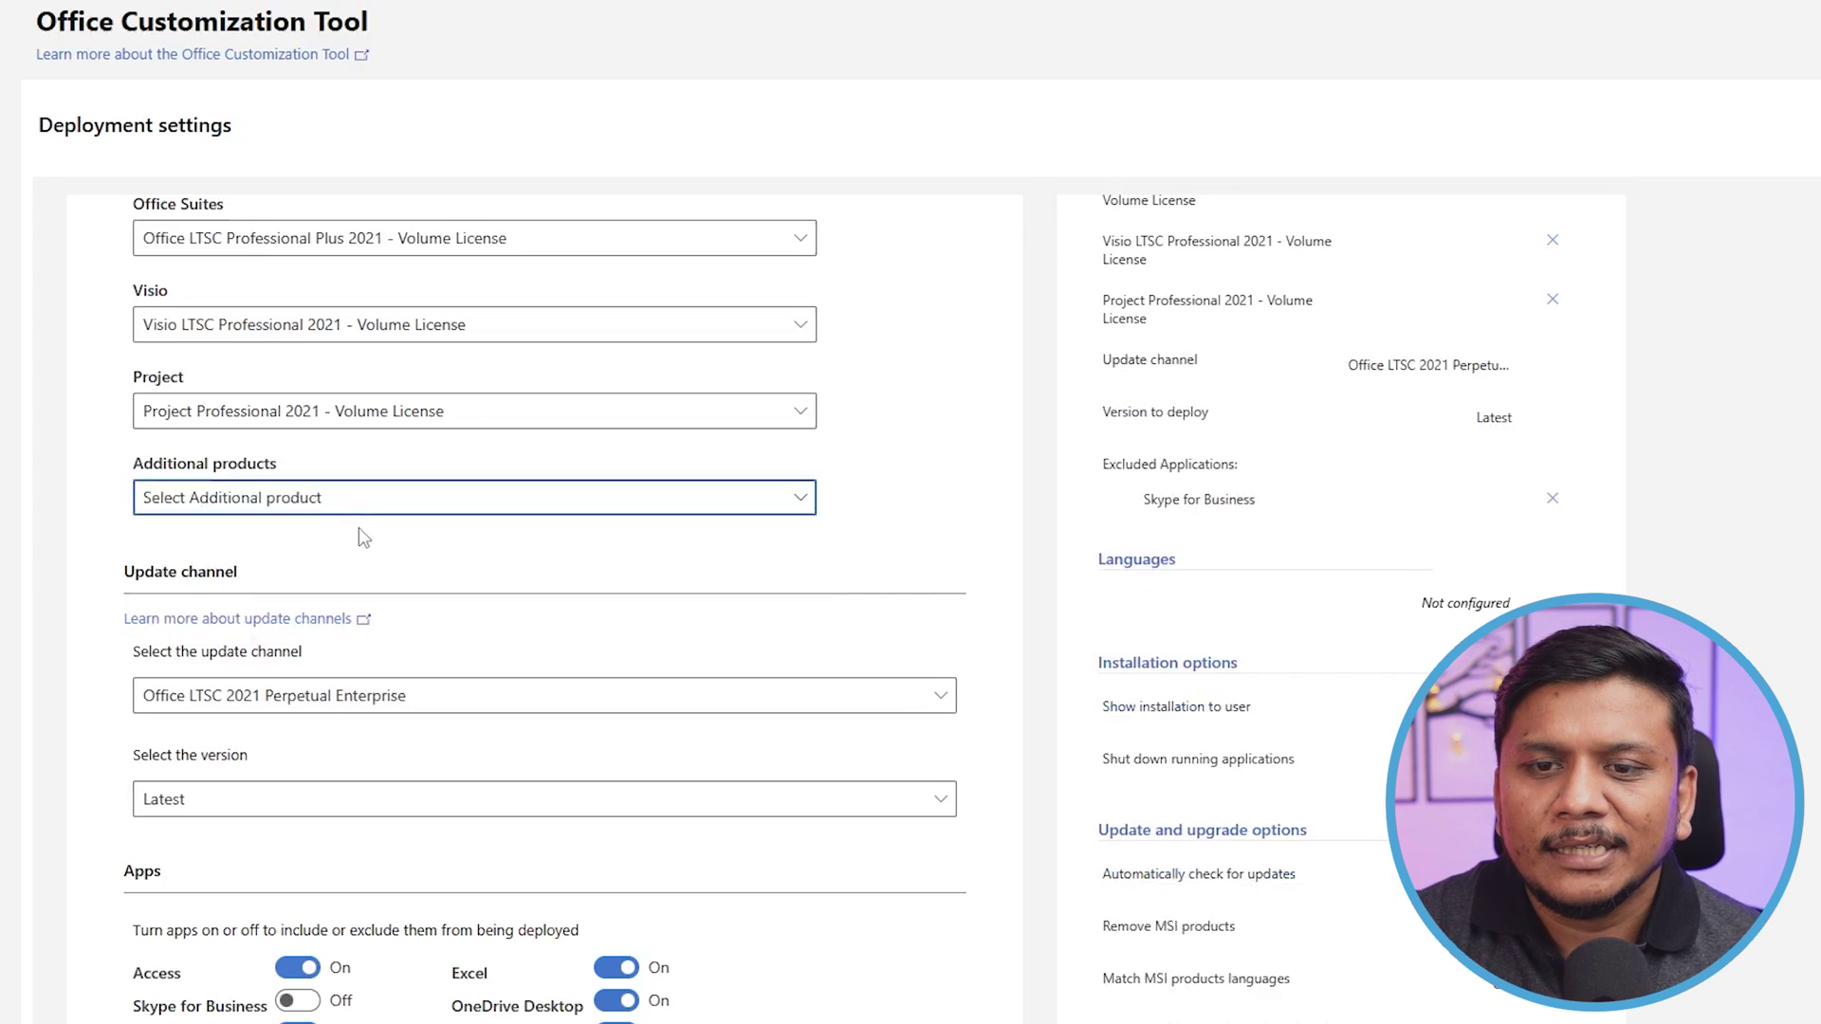
left_click(308, 498)
left_click(309, 546)
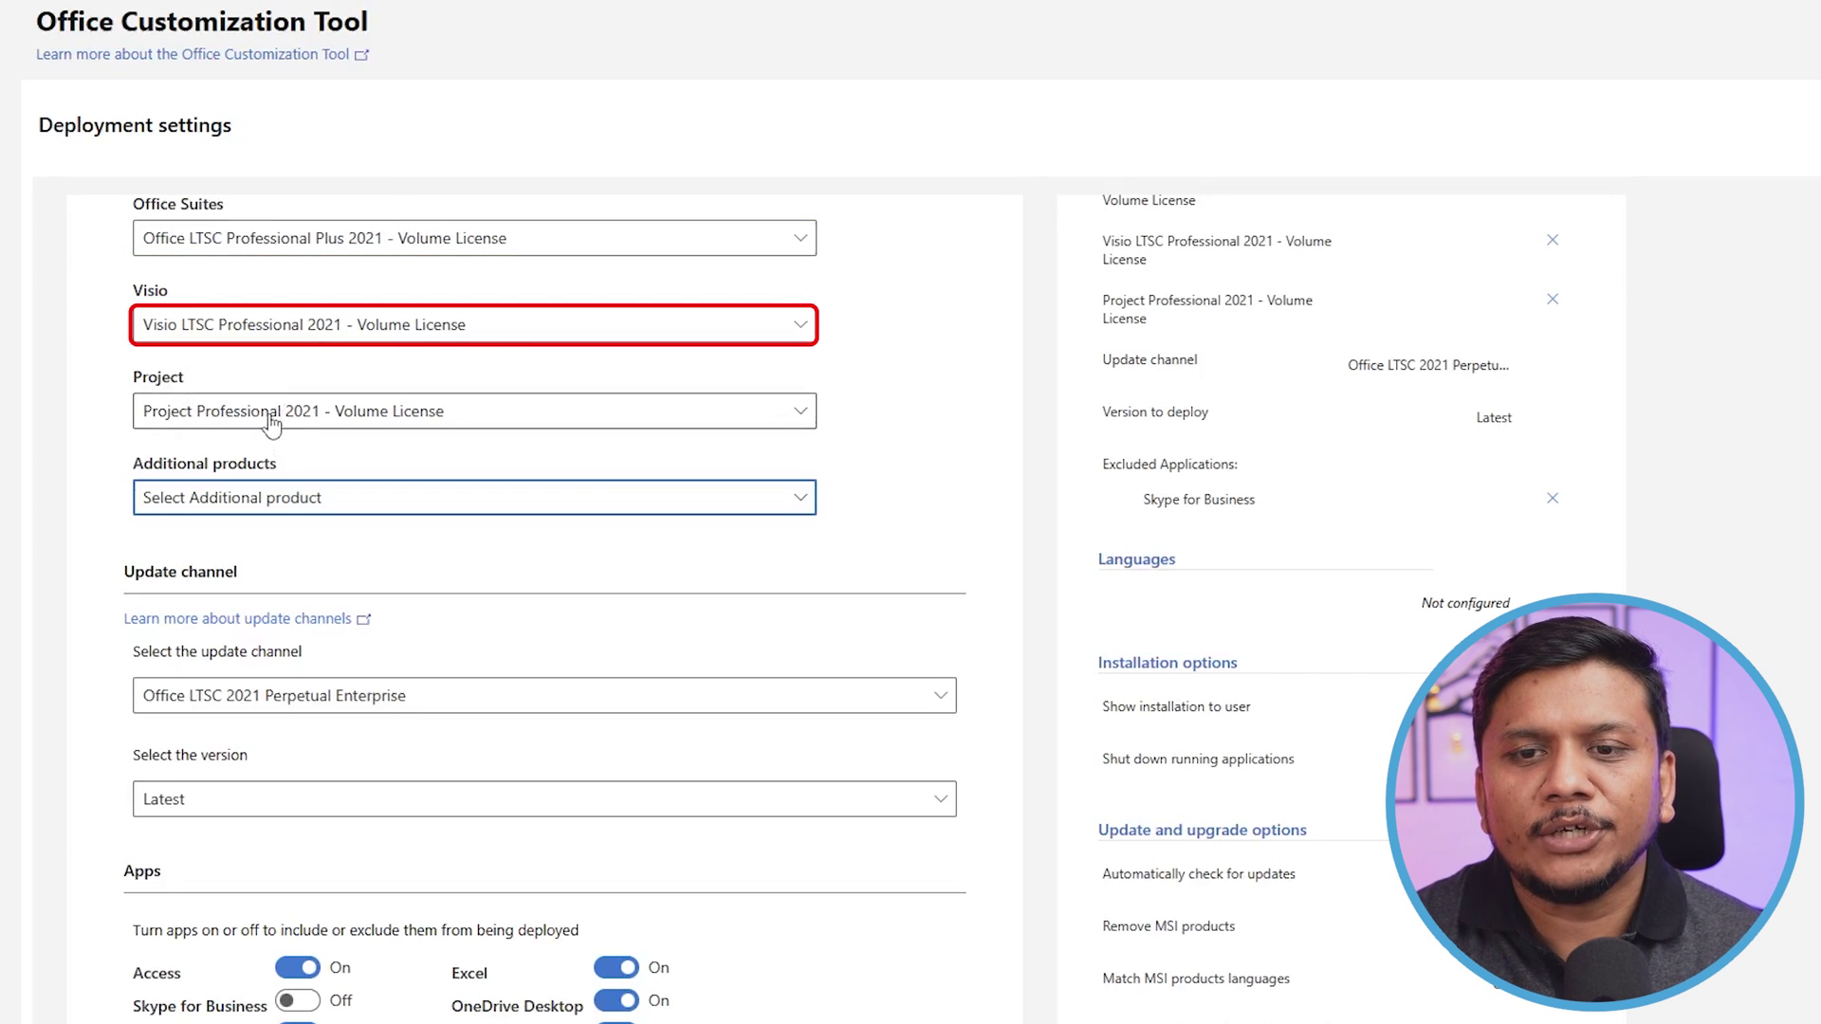
scroll(427, 510, "down", 2)
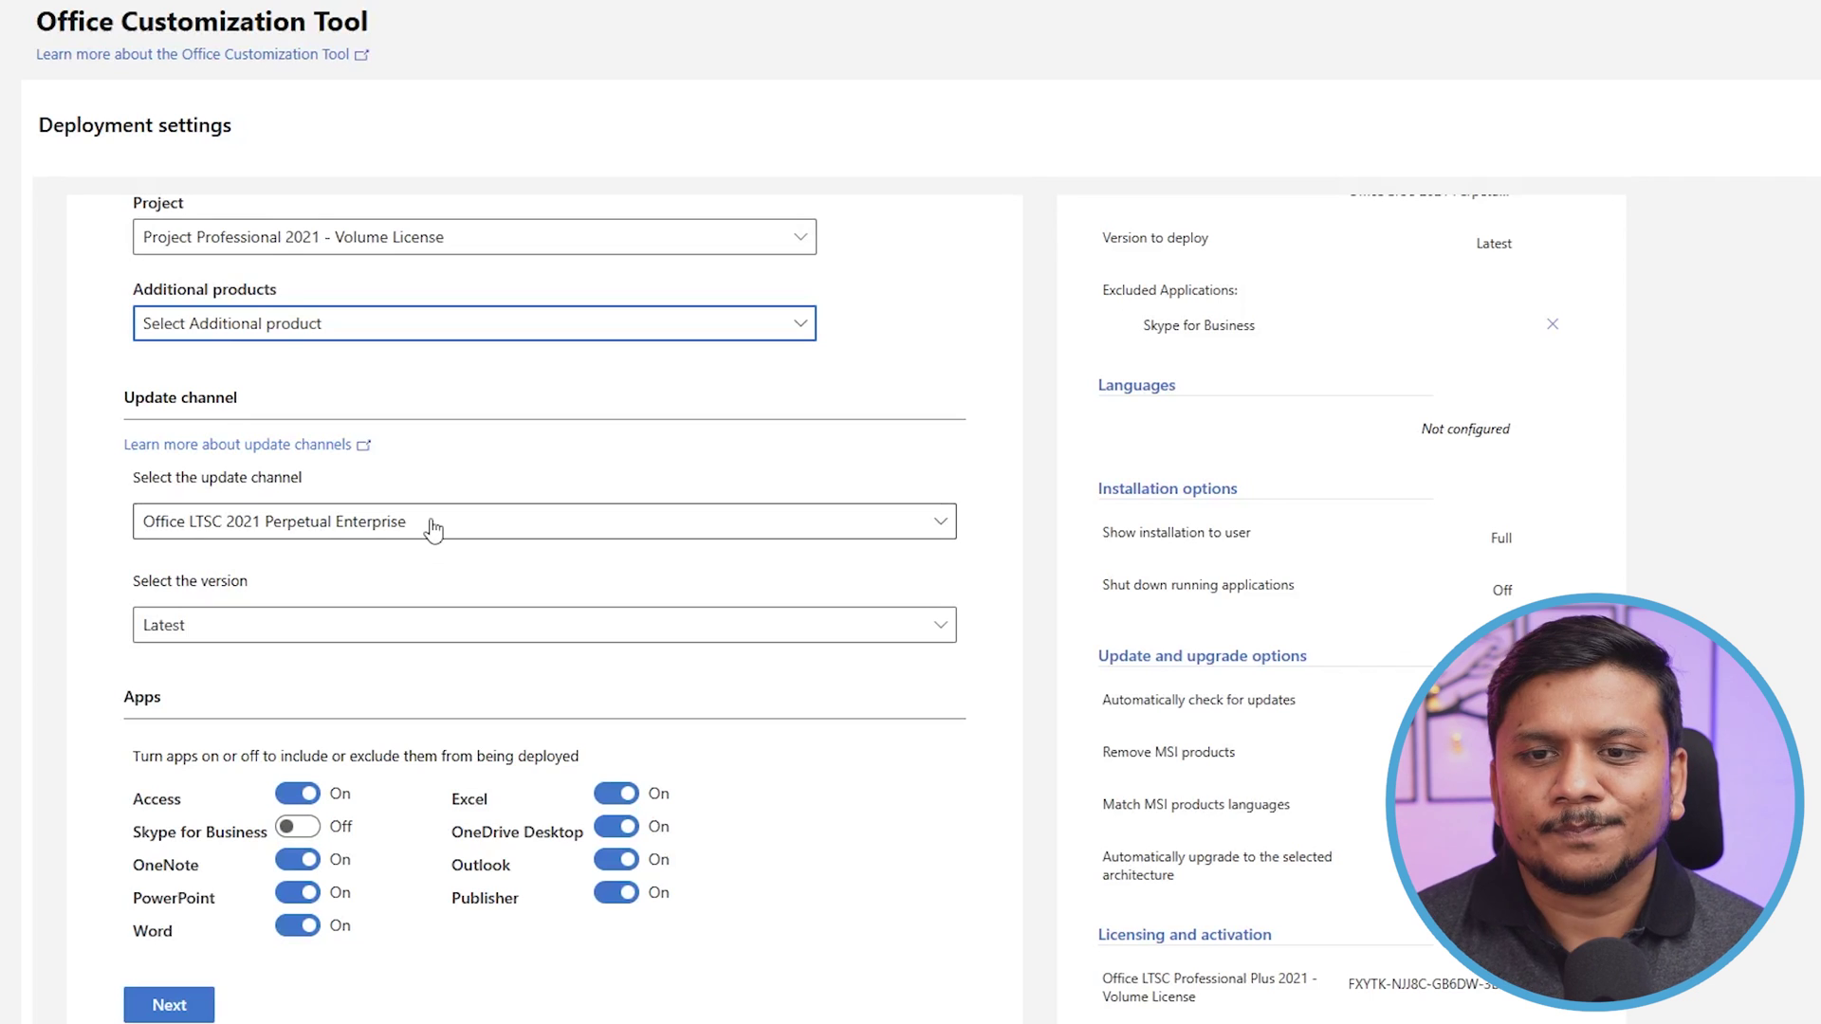
Keep Latest as the Office version to deploy.
scroll(480, 601, "down", 1)
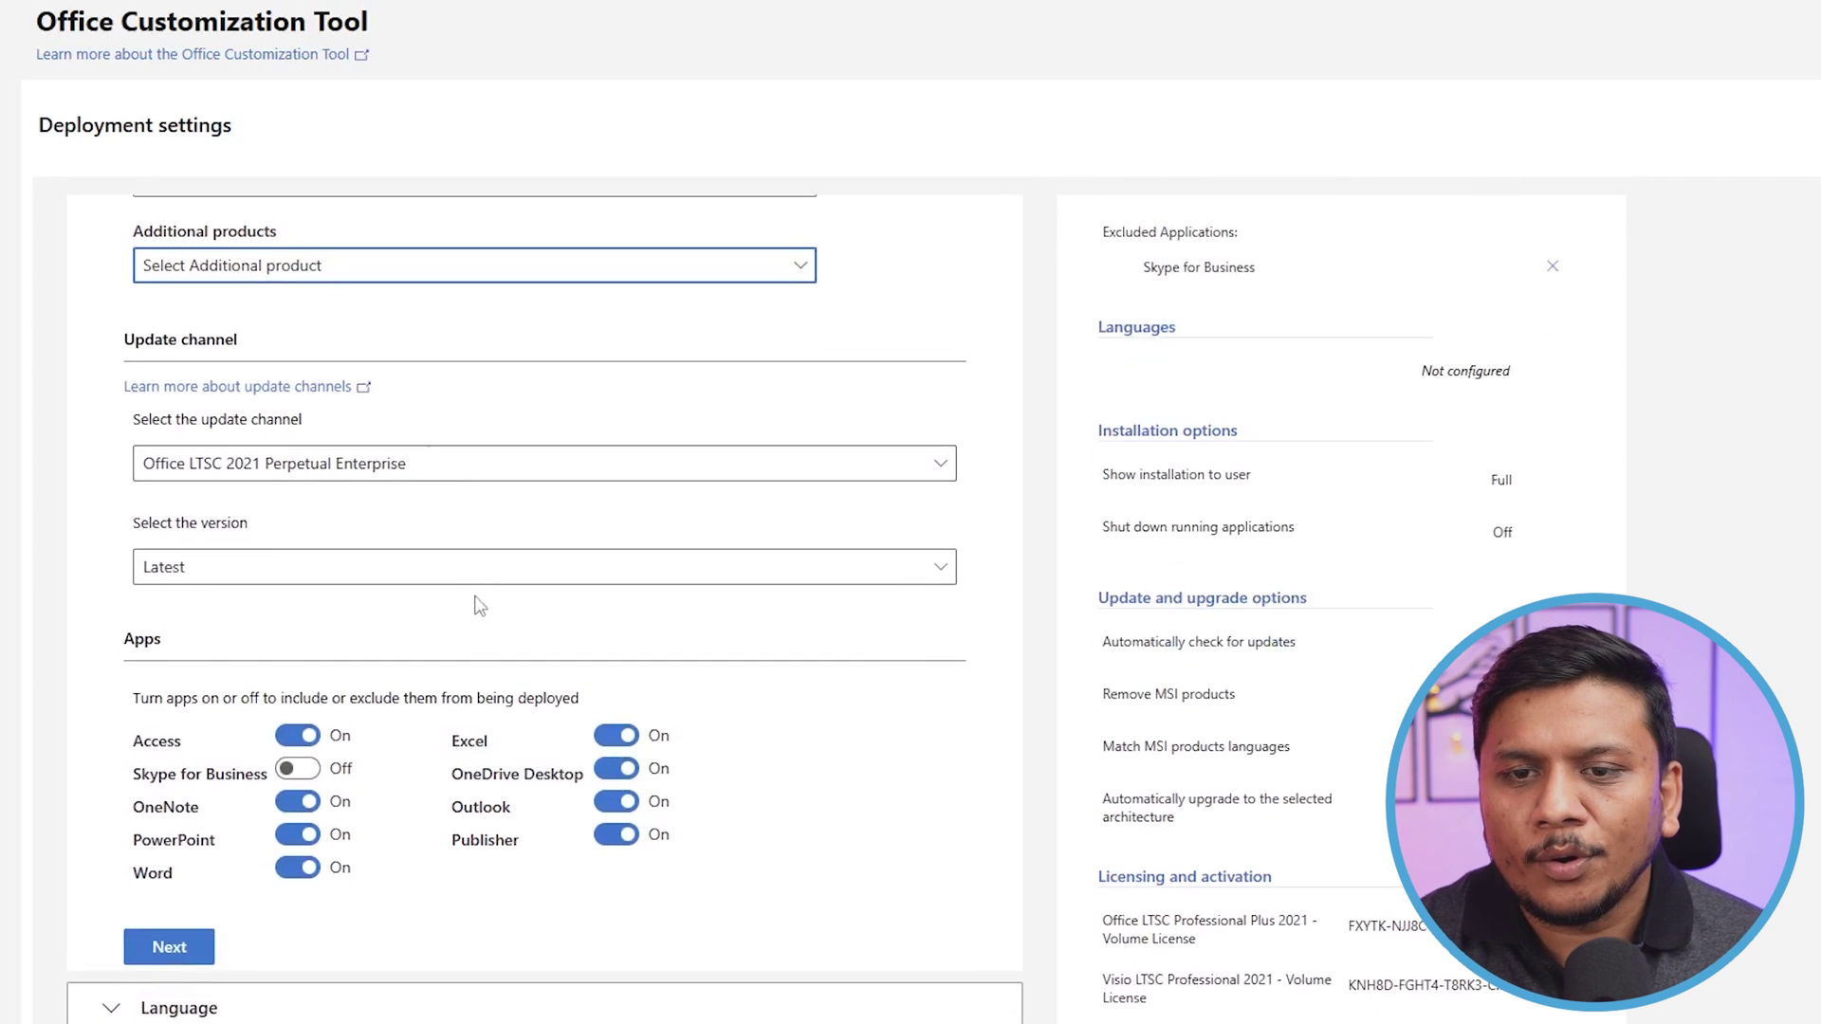
left_click(270, 573)
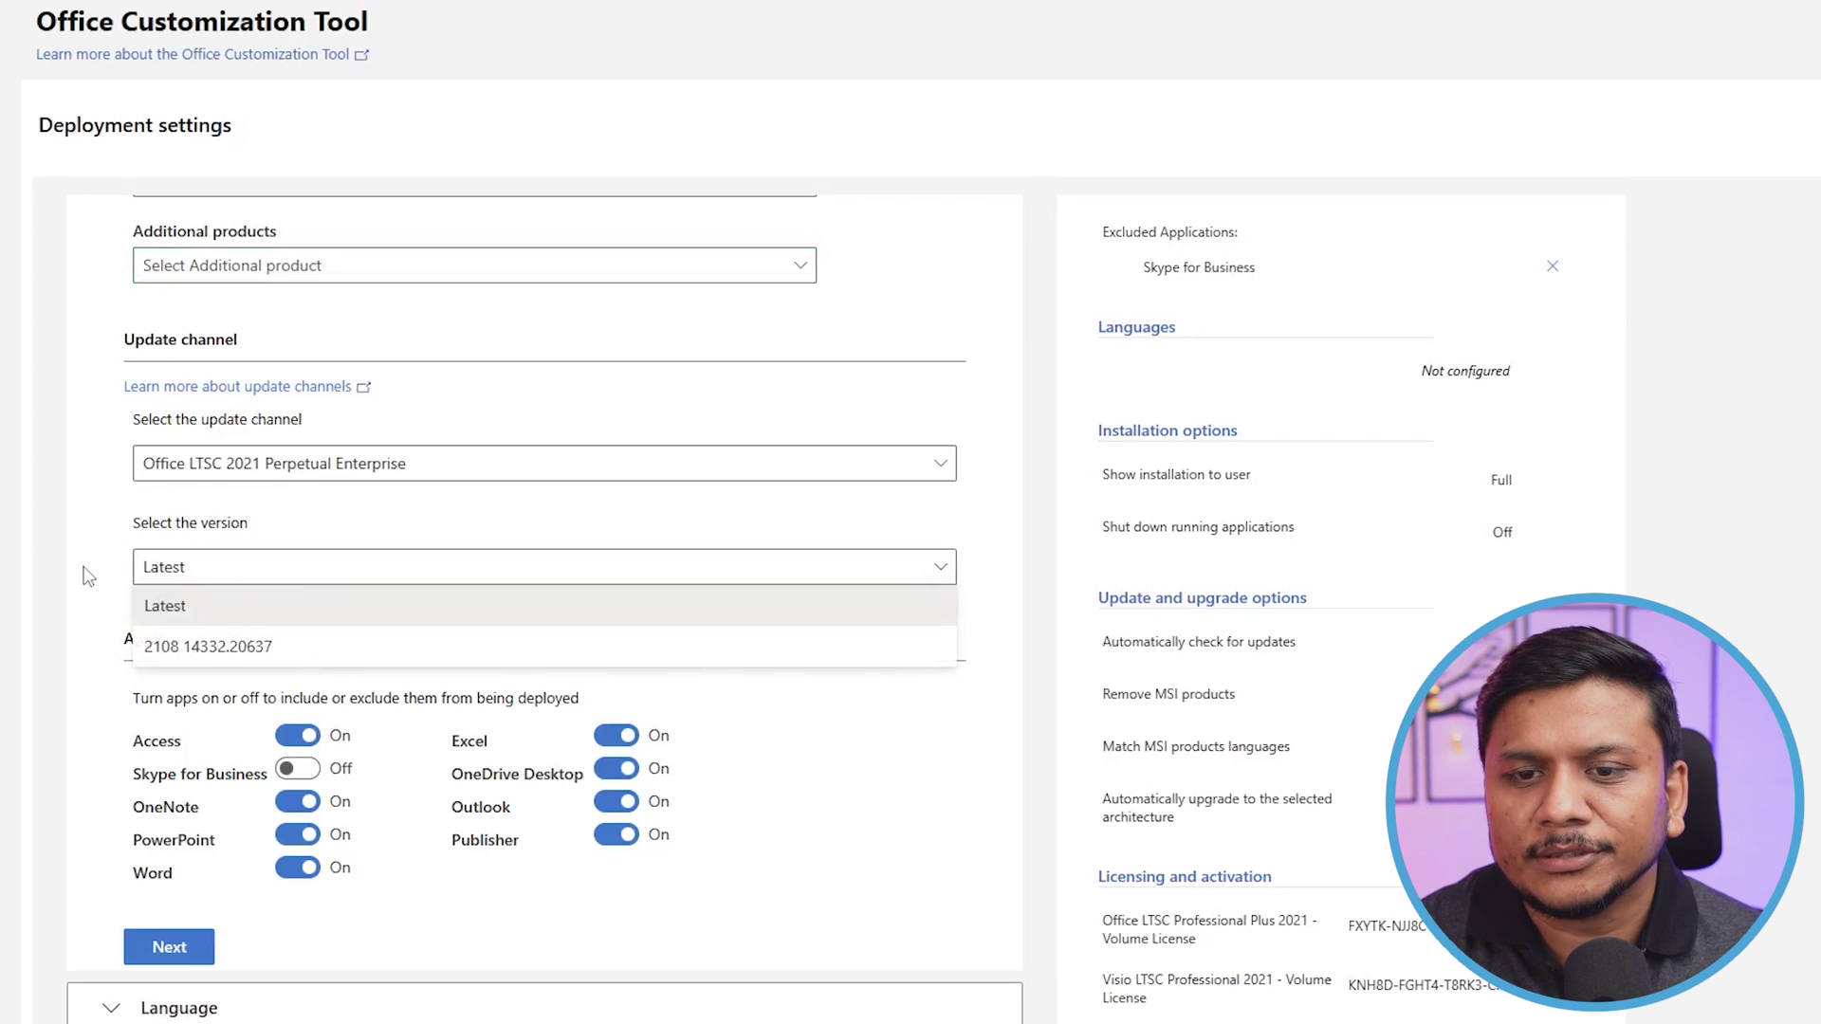
left_click(157, 571)
left_click(204, 576)
left_click(263, 619)
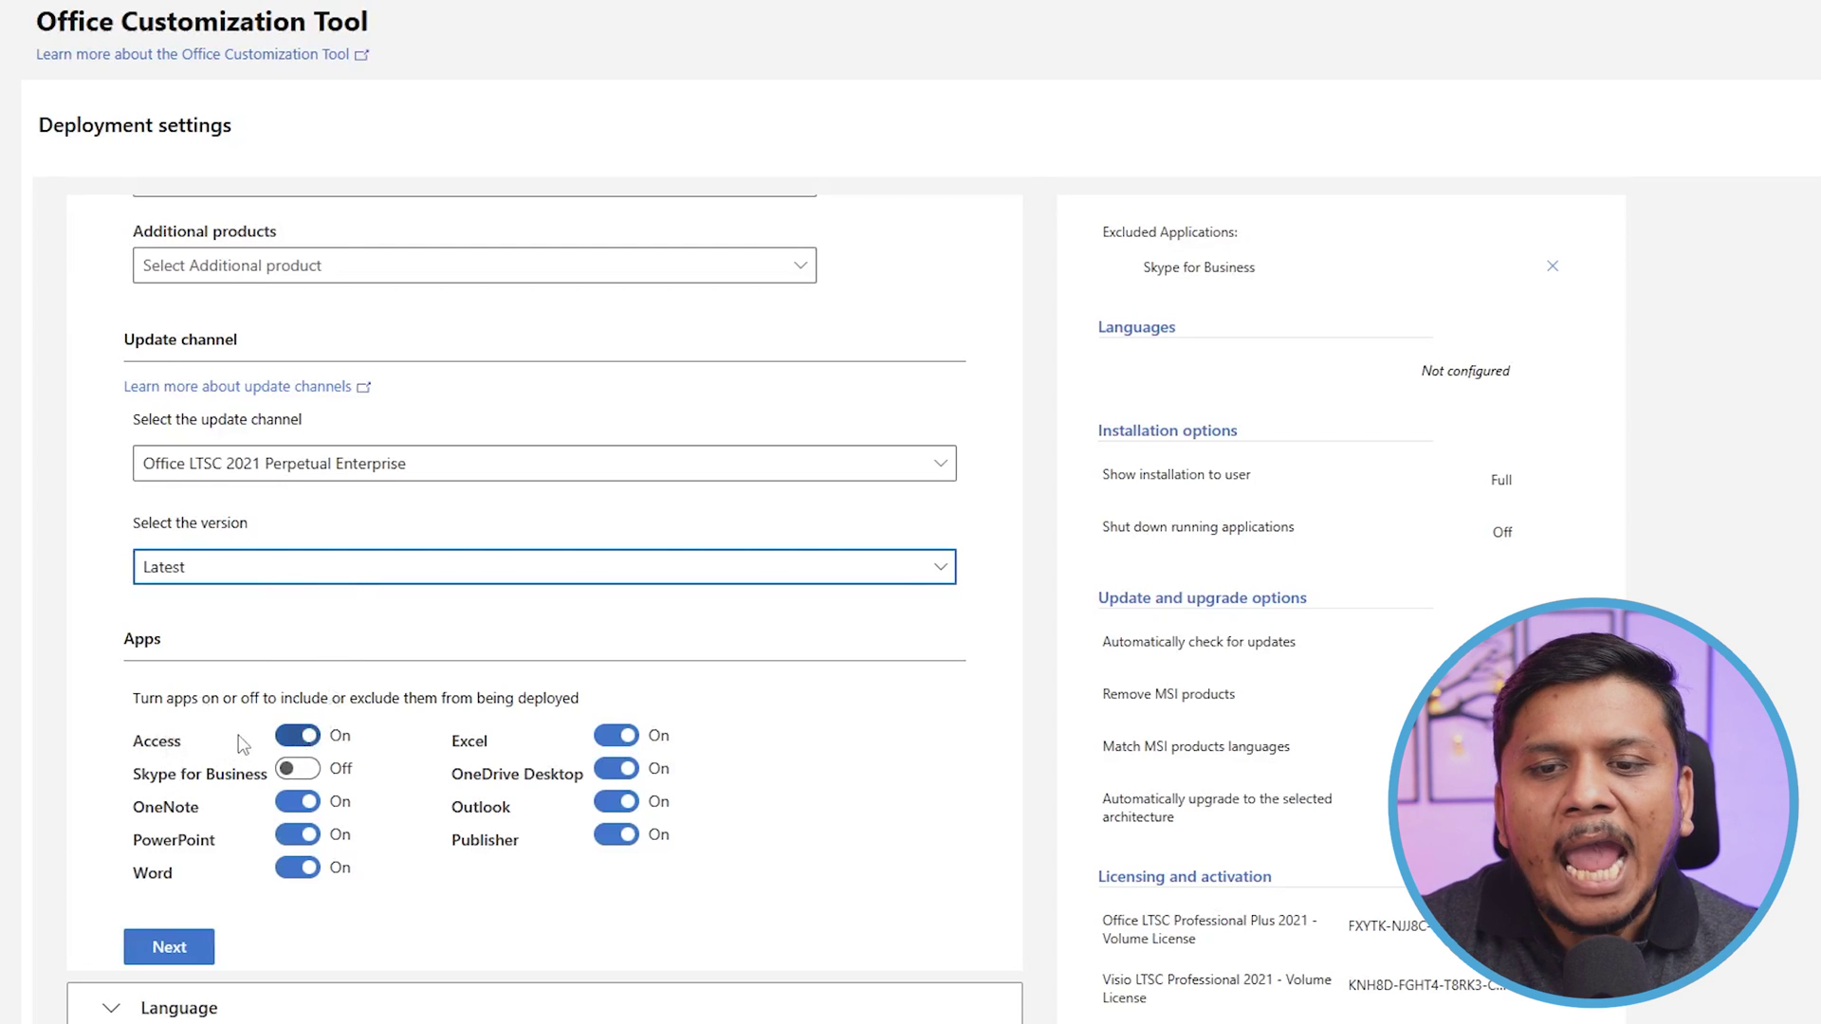
Exclude Access and OneDrive Desktop, then continue to Language settings.
left_click(298, 737)
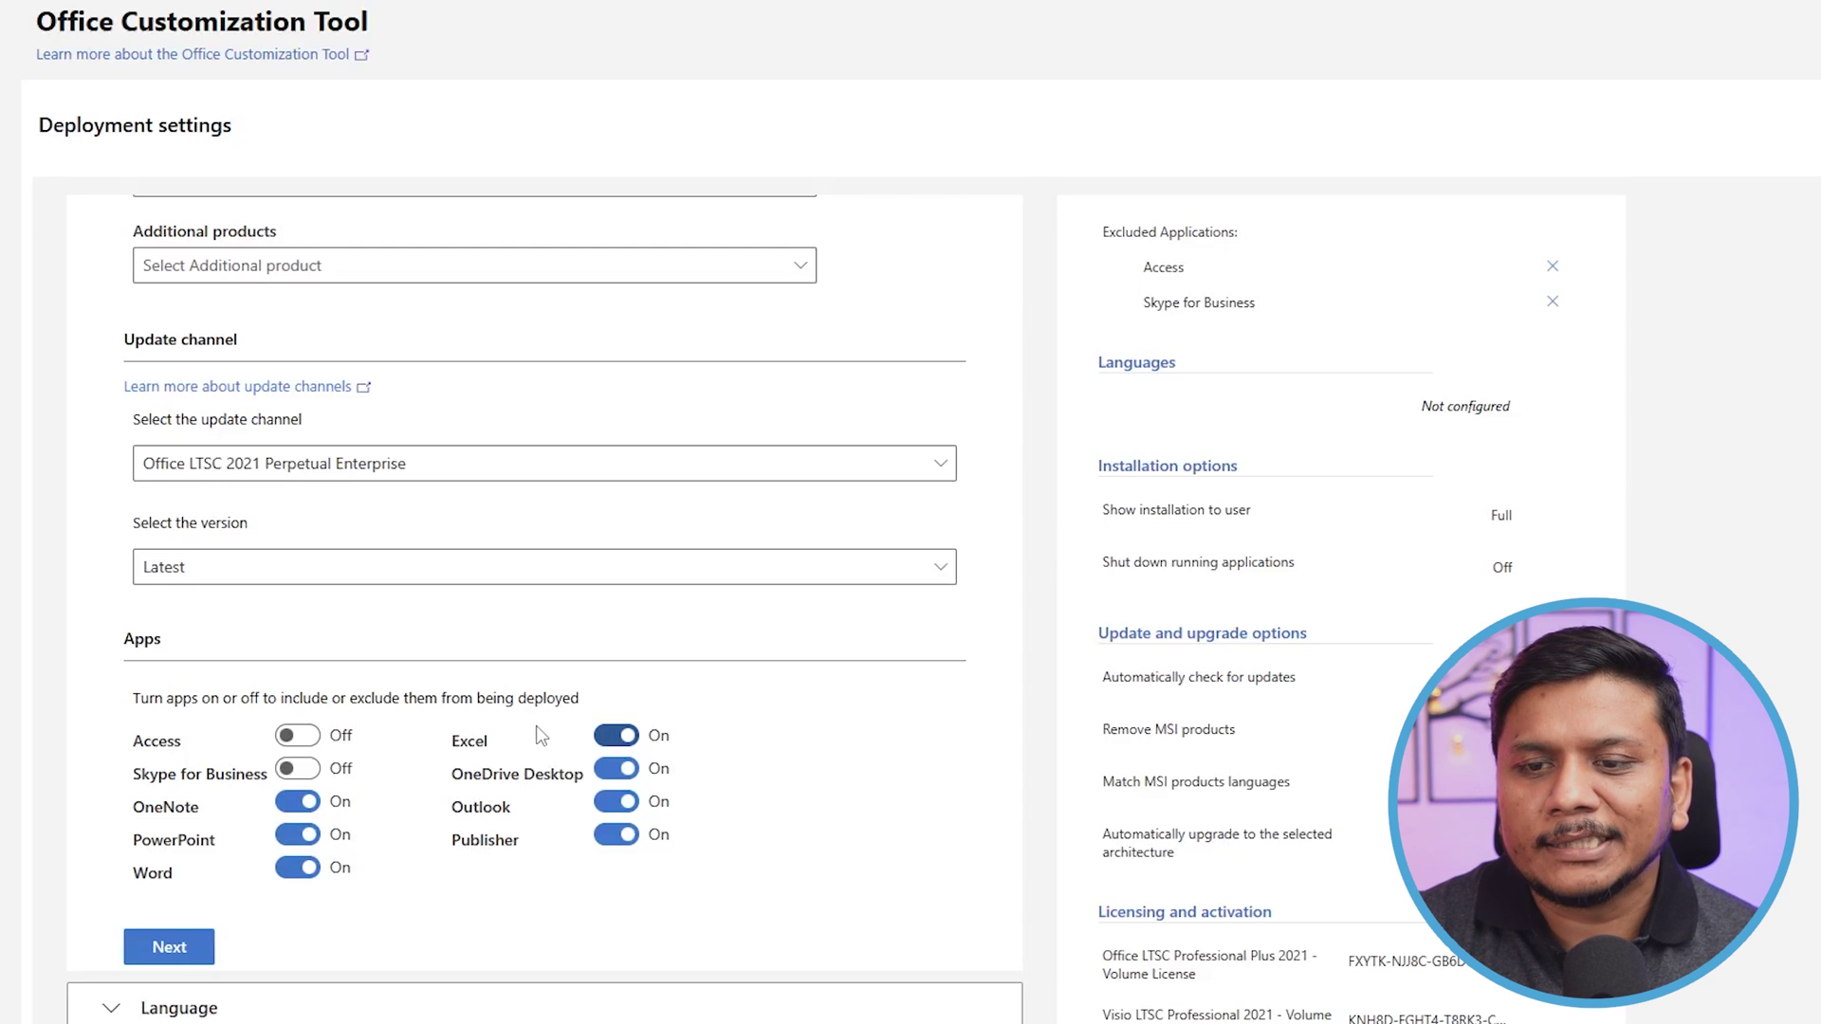
left_click(615, 769)
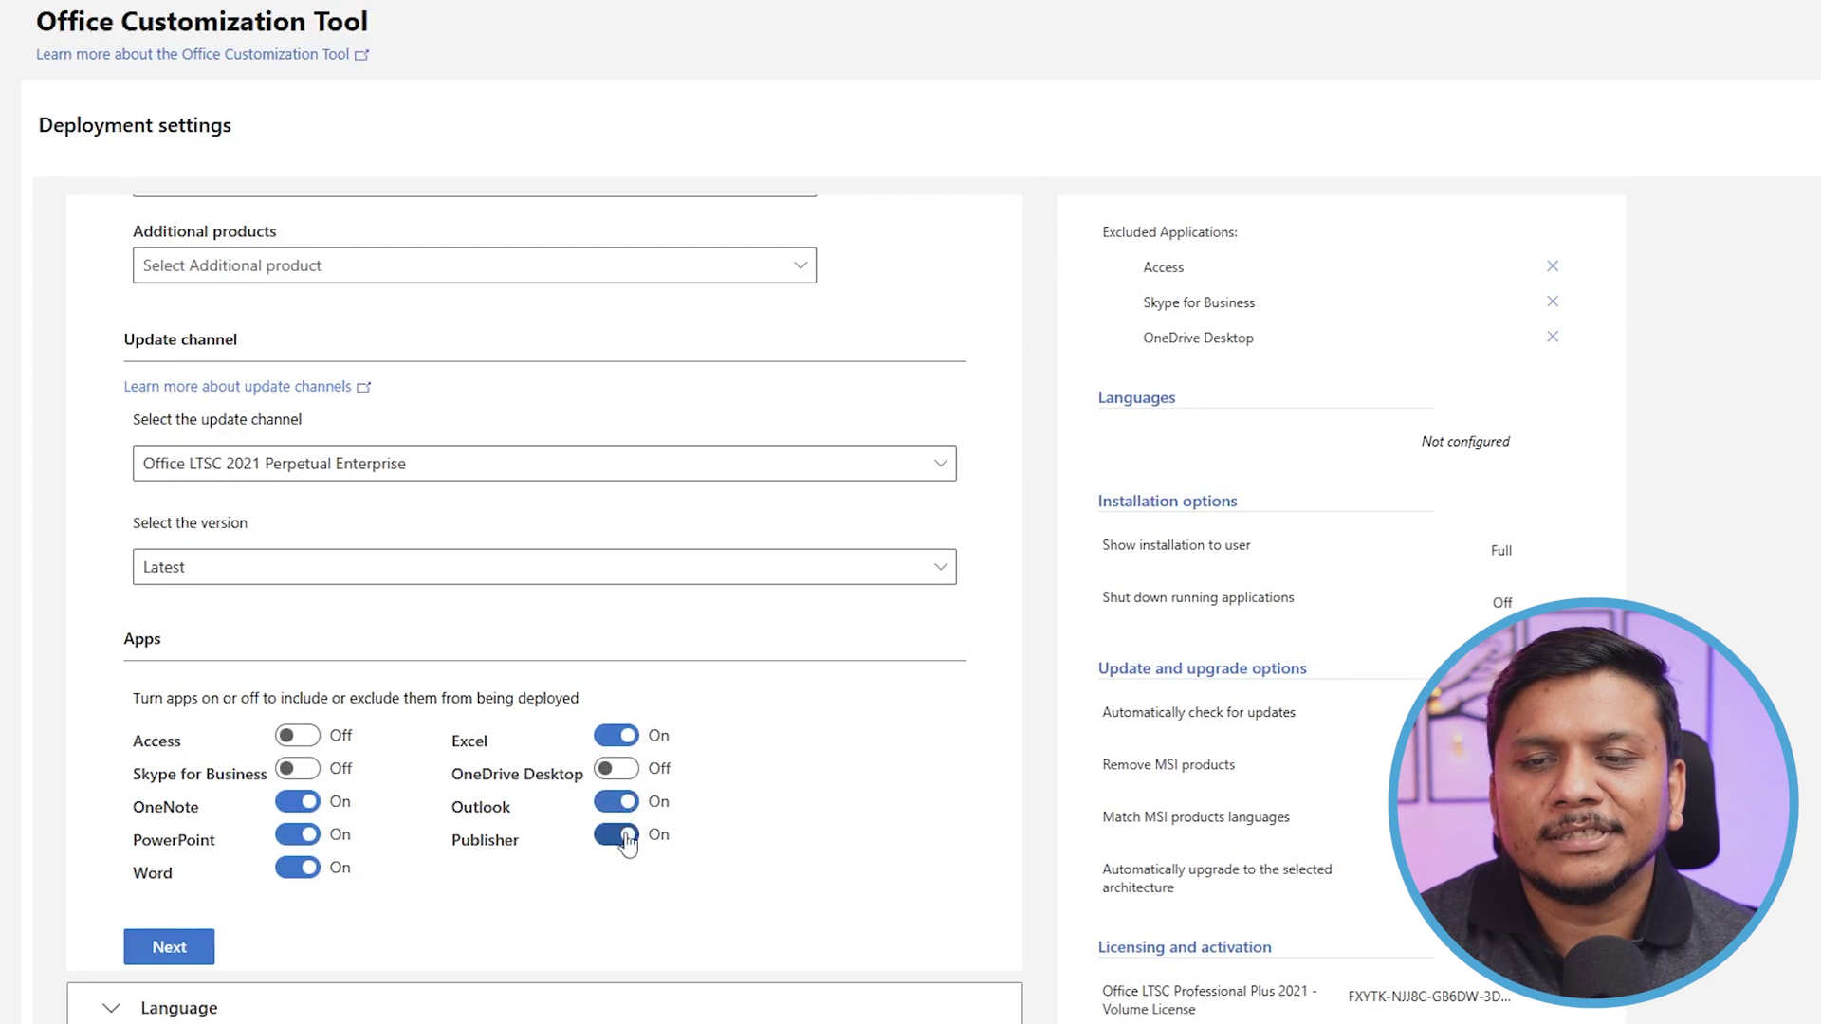
left_click(203, 954)
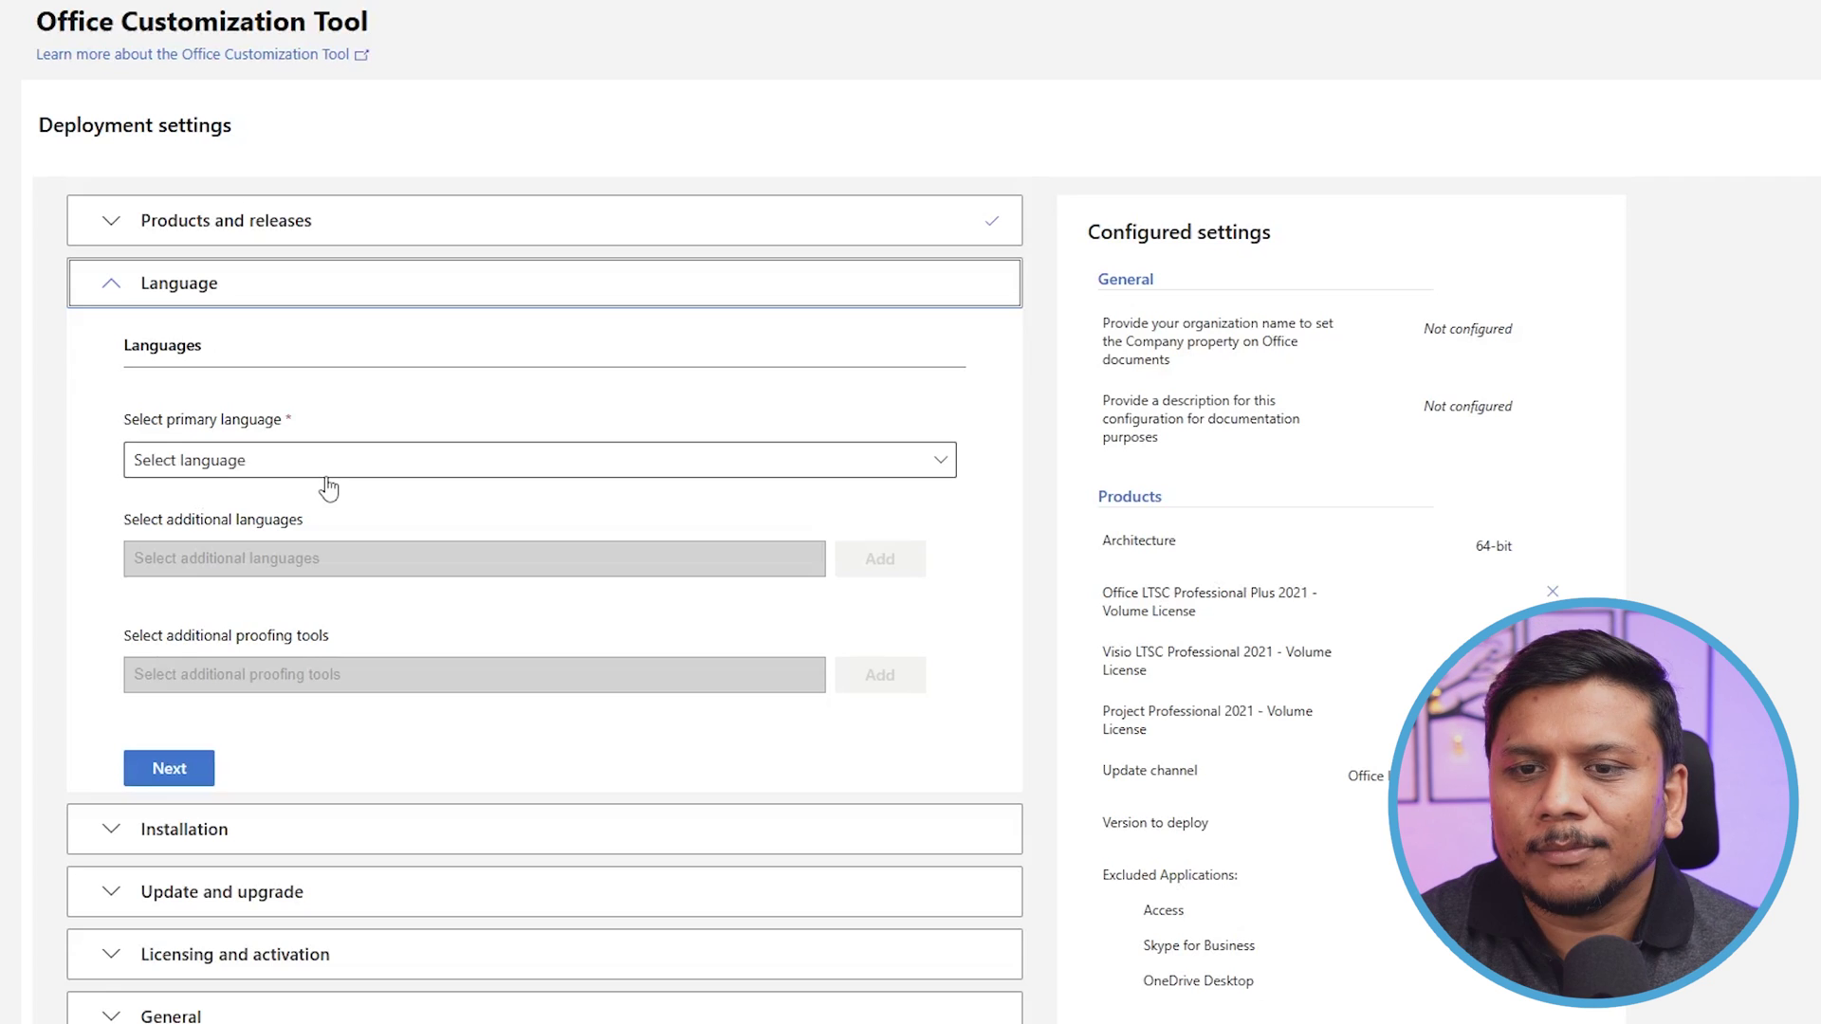
Set English (United States) as the primary language.
left_click(376, 474)
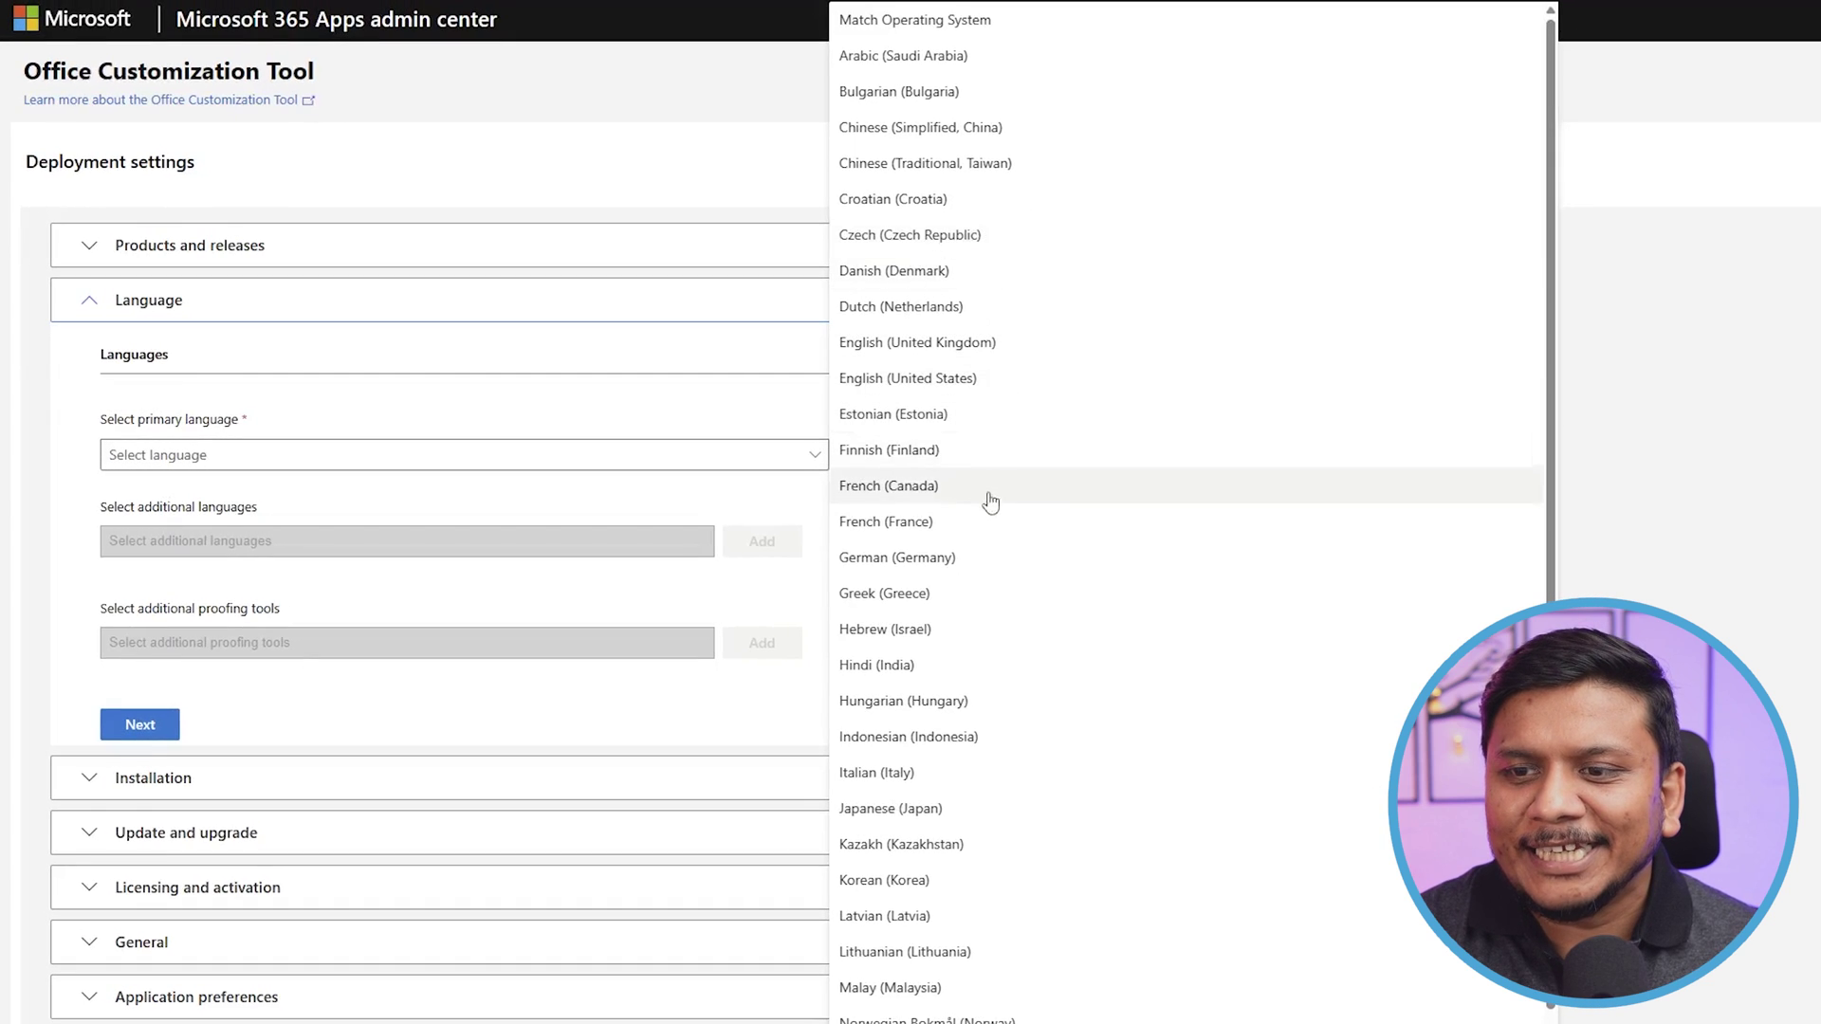
scroll(1005, 664, "down", 3)
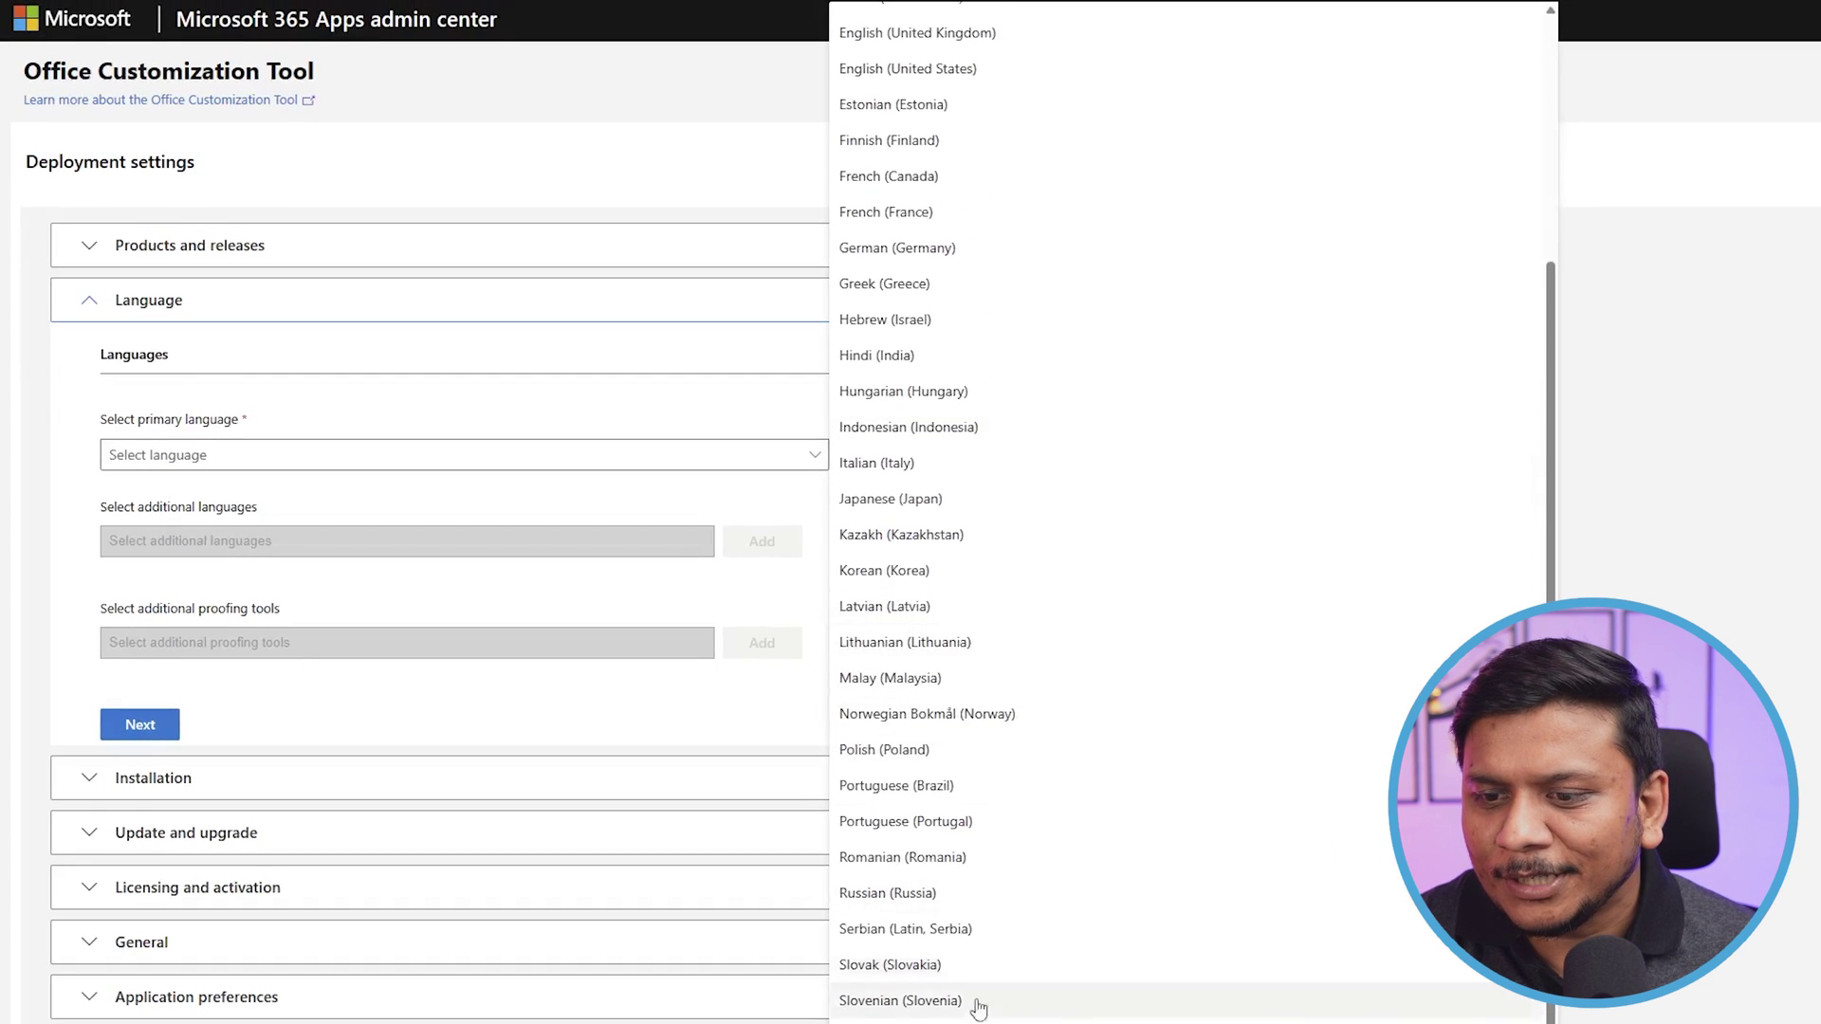
scroll(953, 854, "up", 3)
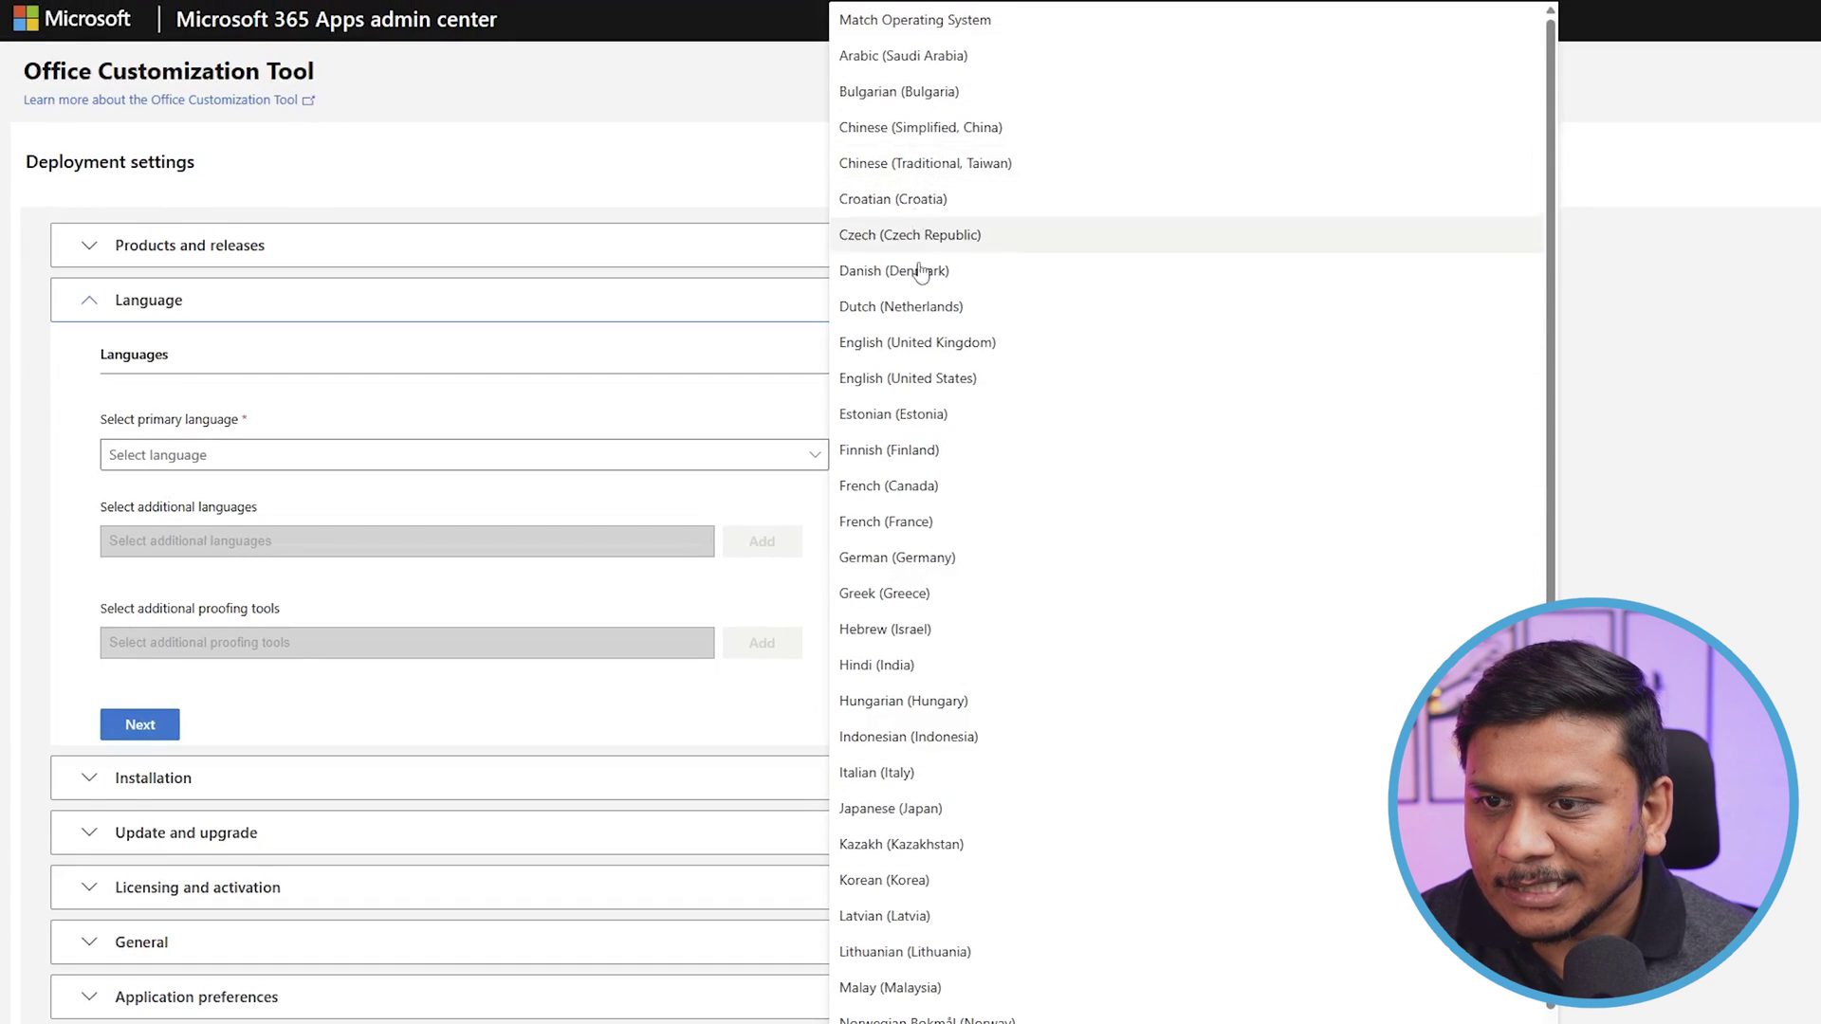
left_click(948, 380)
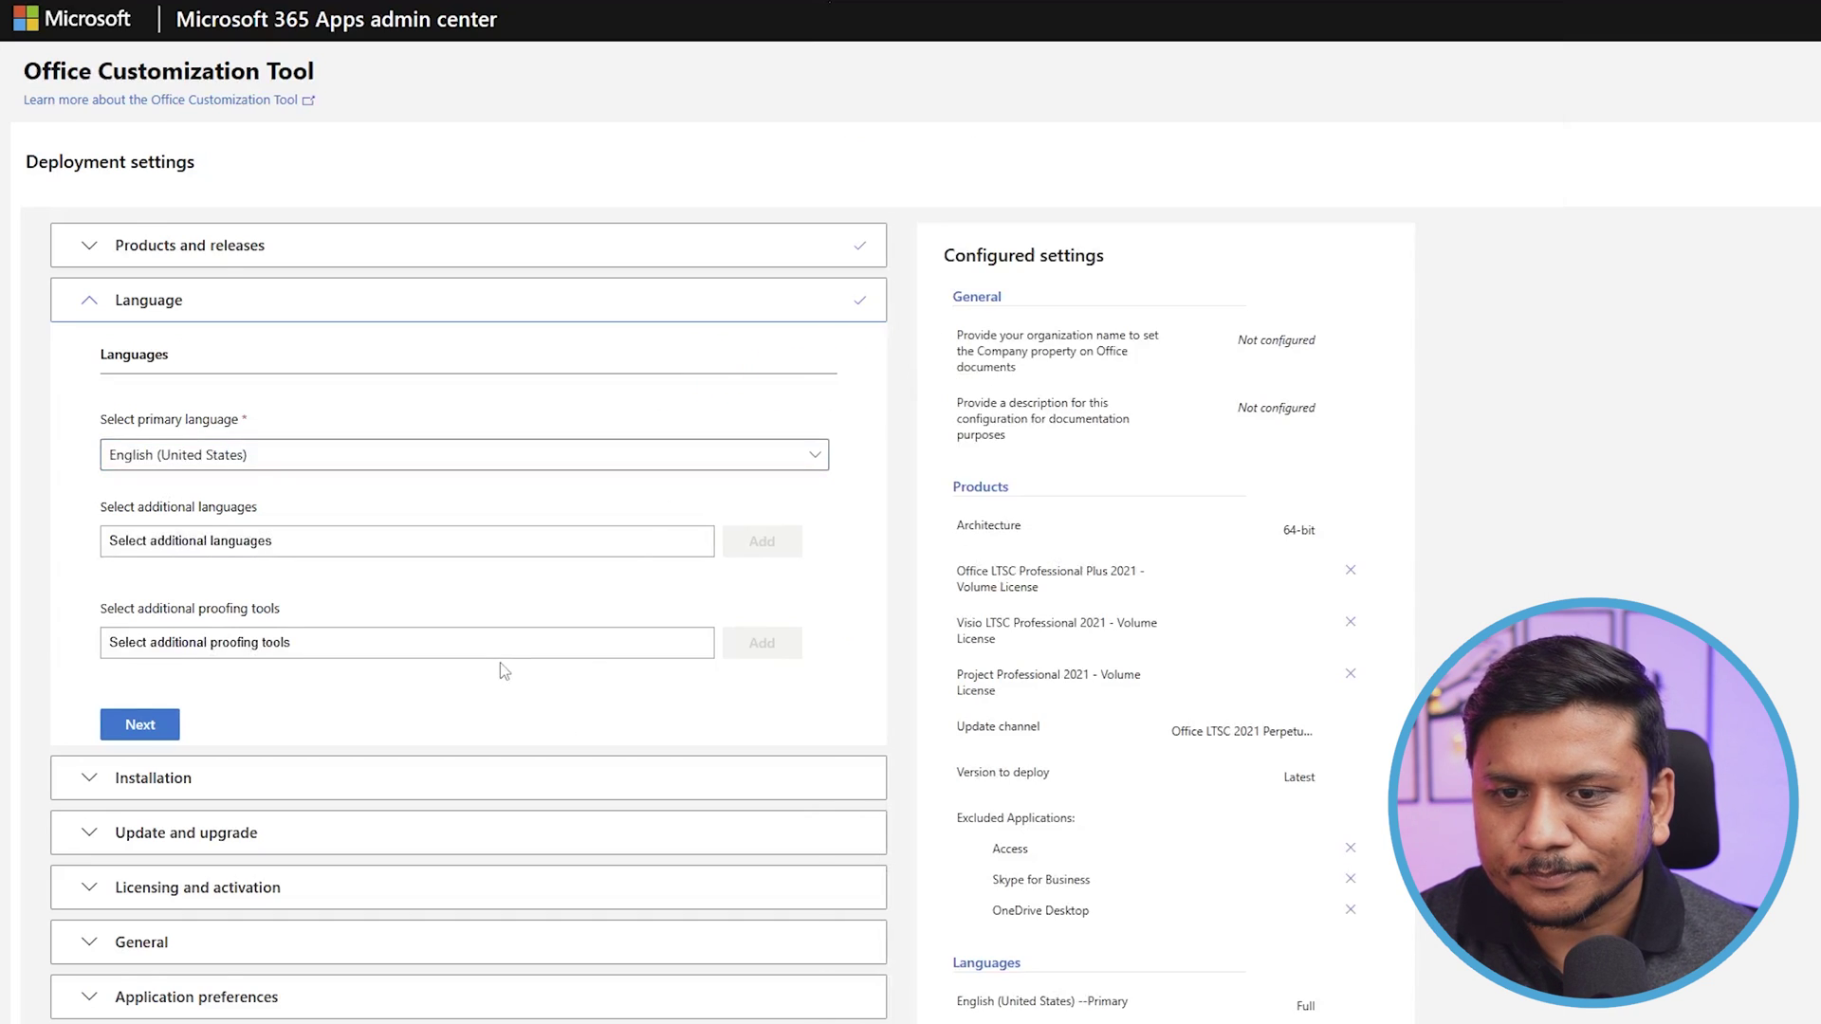
scroll(499, 662, "down", 3)
scroll(423, 504, "up", 2)
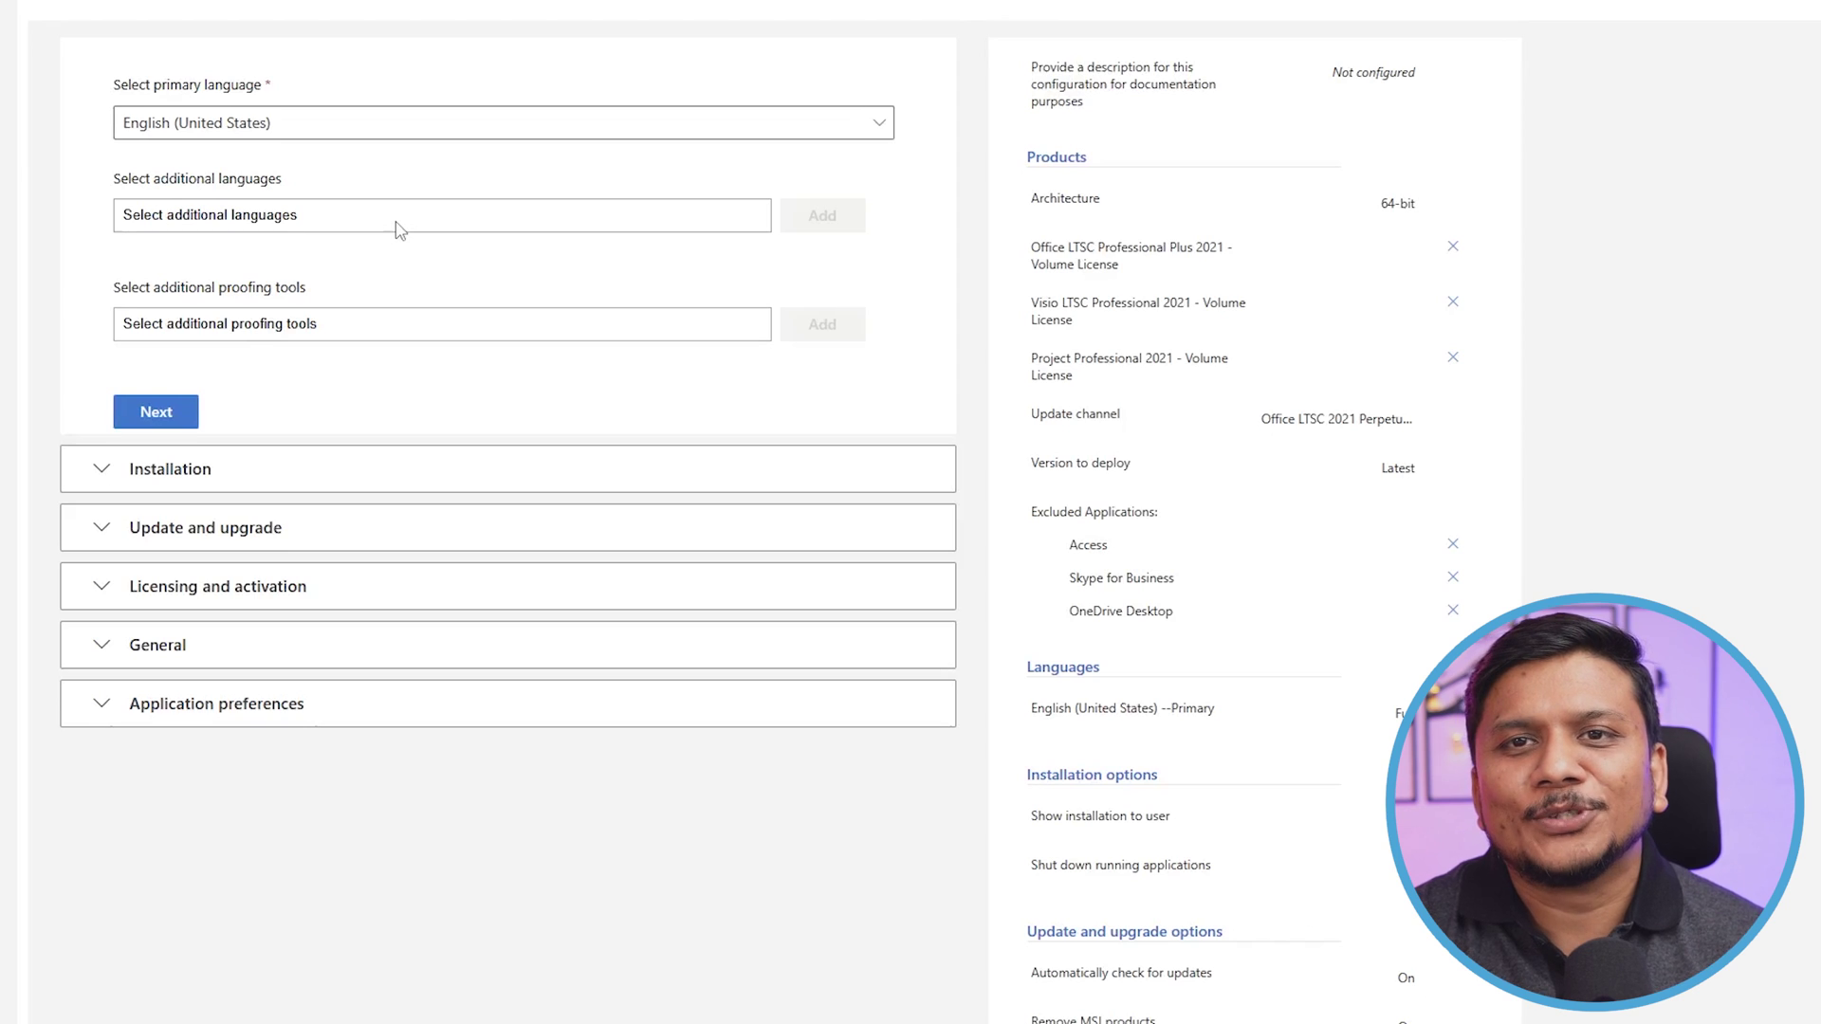
Add Hindi (India) as an additional language, leaving proofing tools unselected.
left_click(397, 225)
scroll(421, 517, "down", 4)
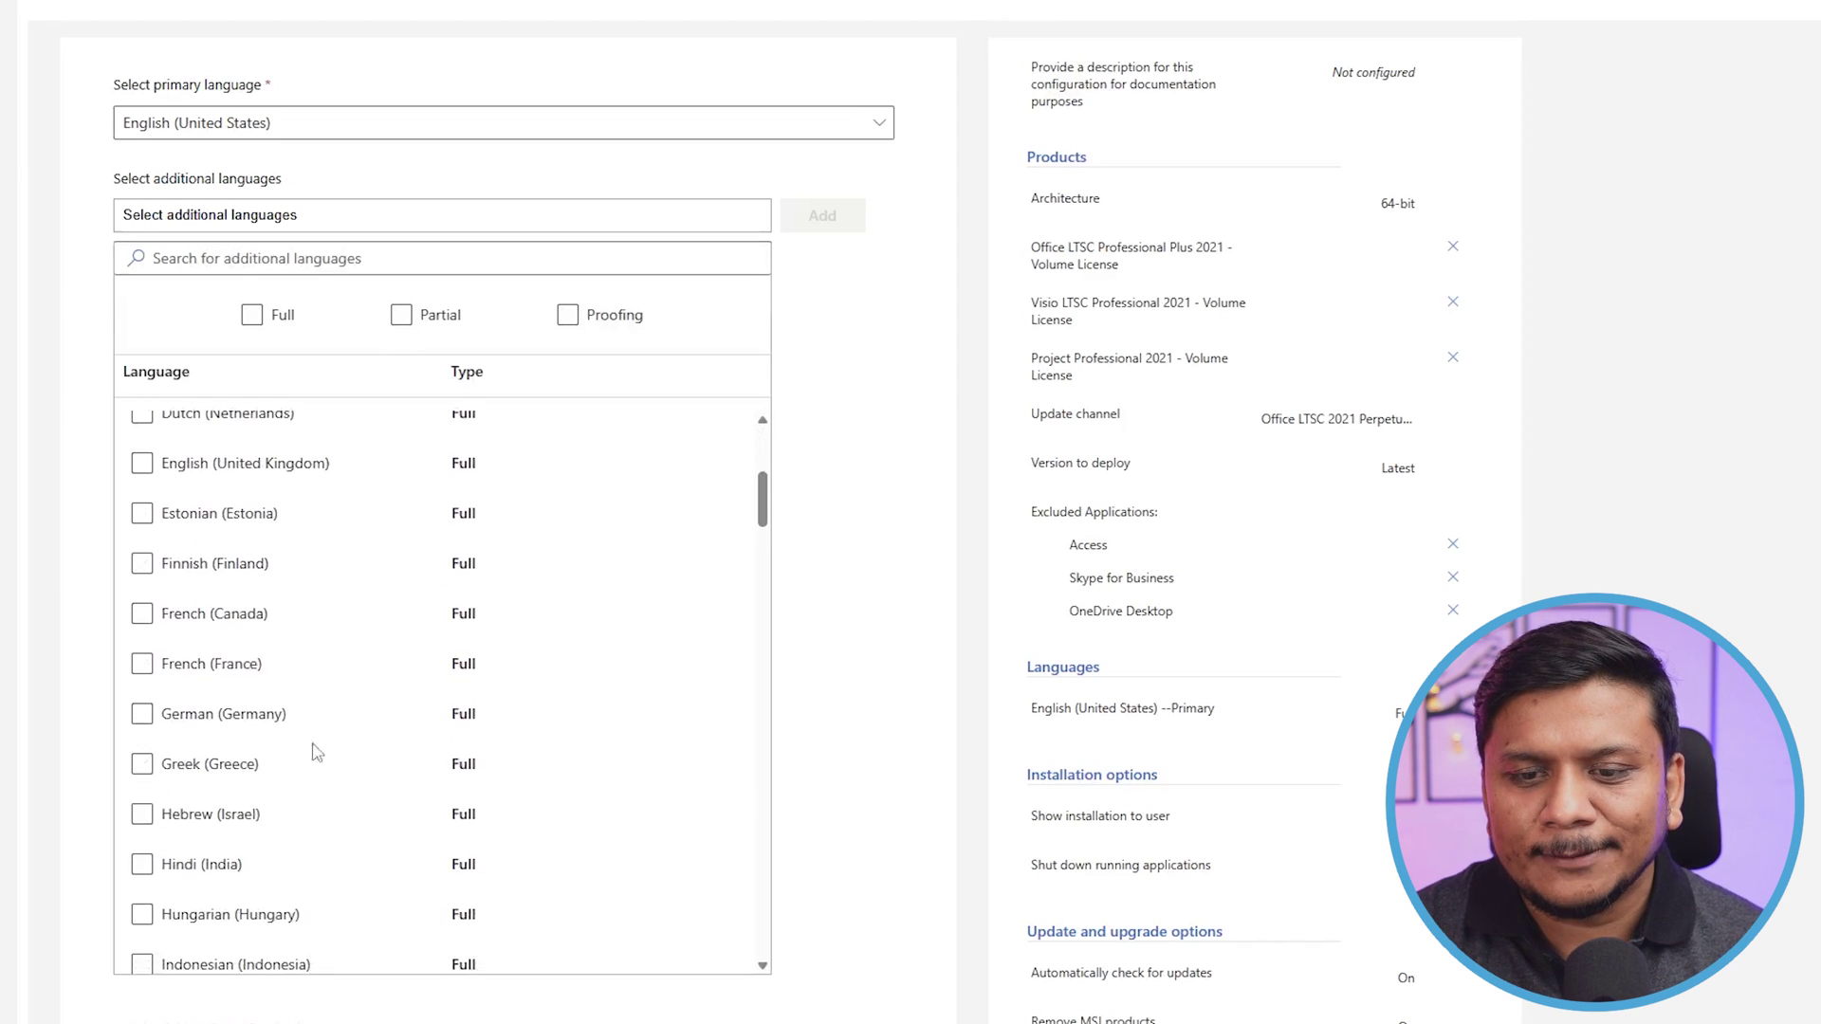
left_click(142, 864)
left_click(831, 215)
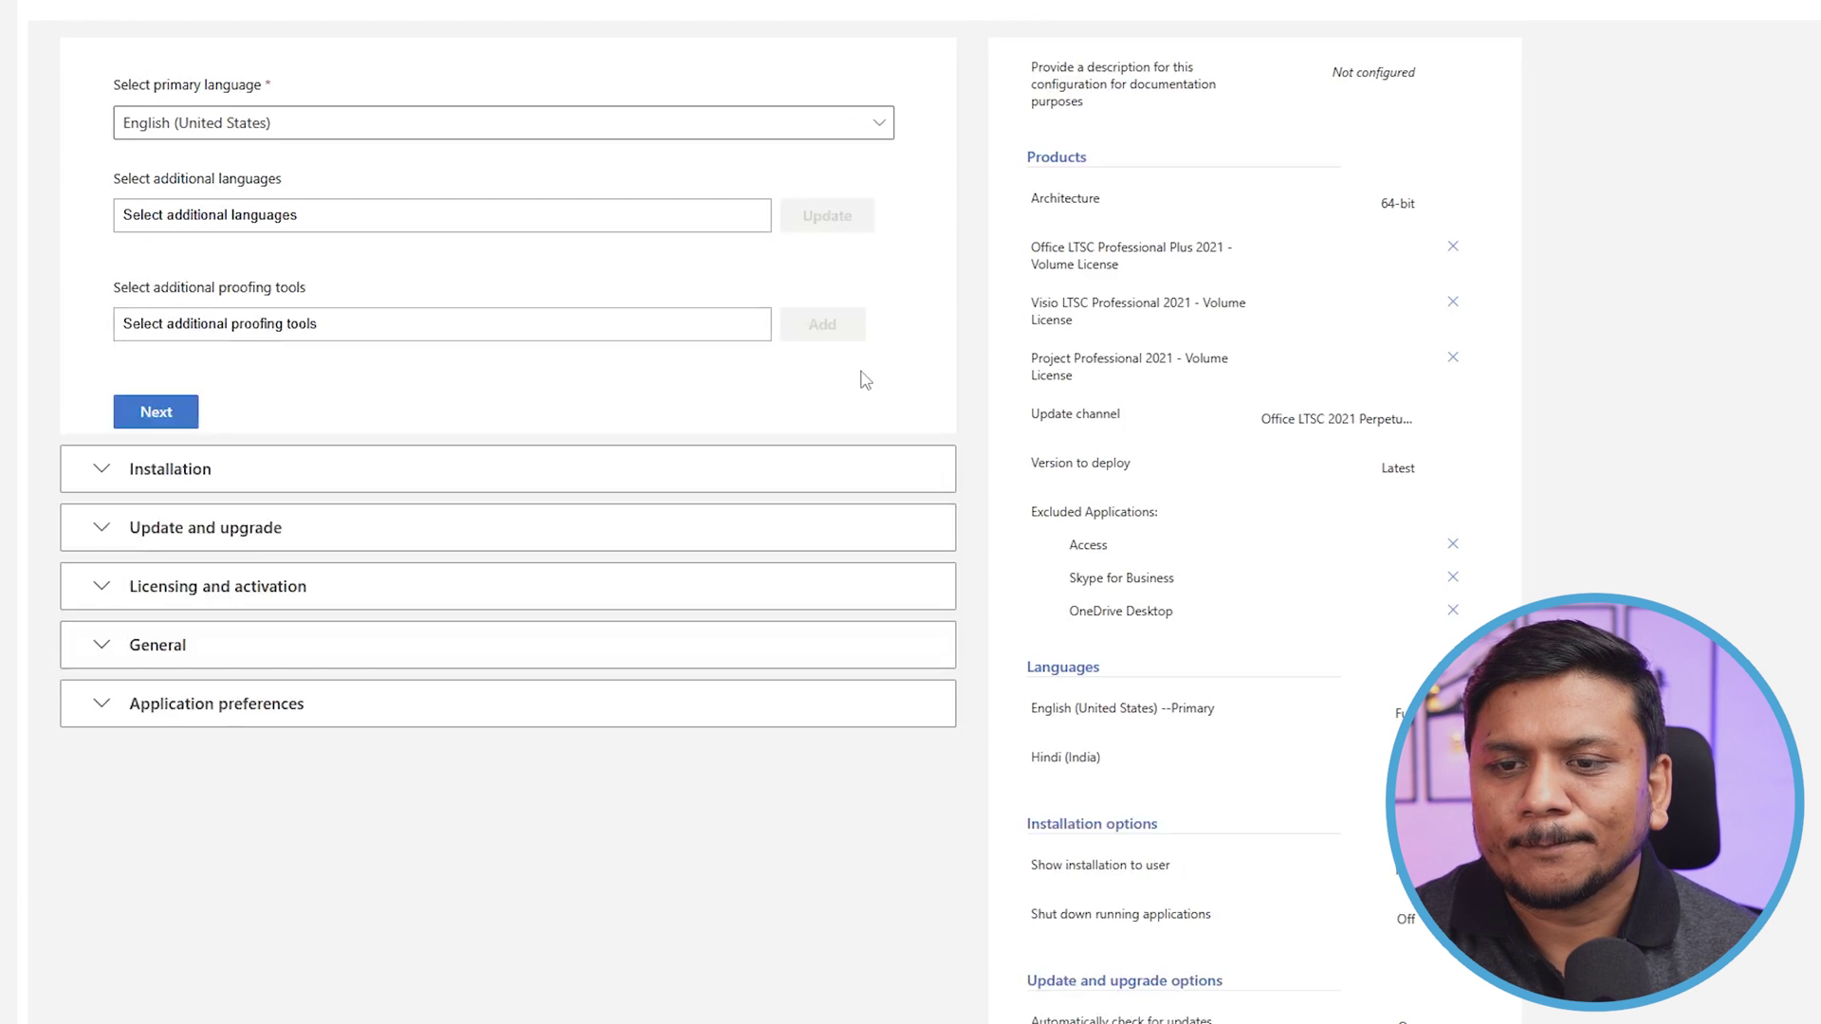
left_click(377, 326)
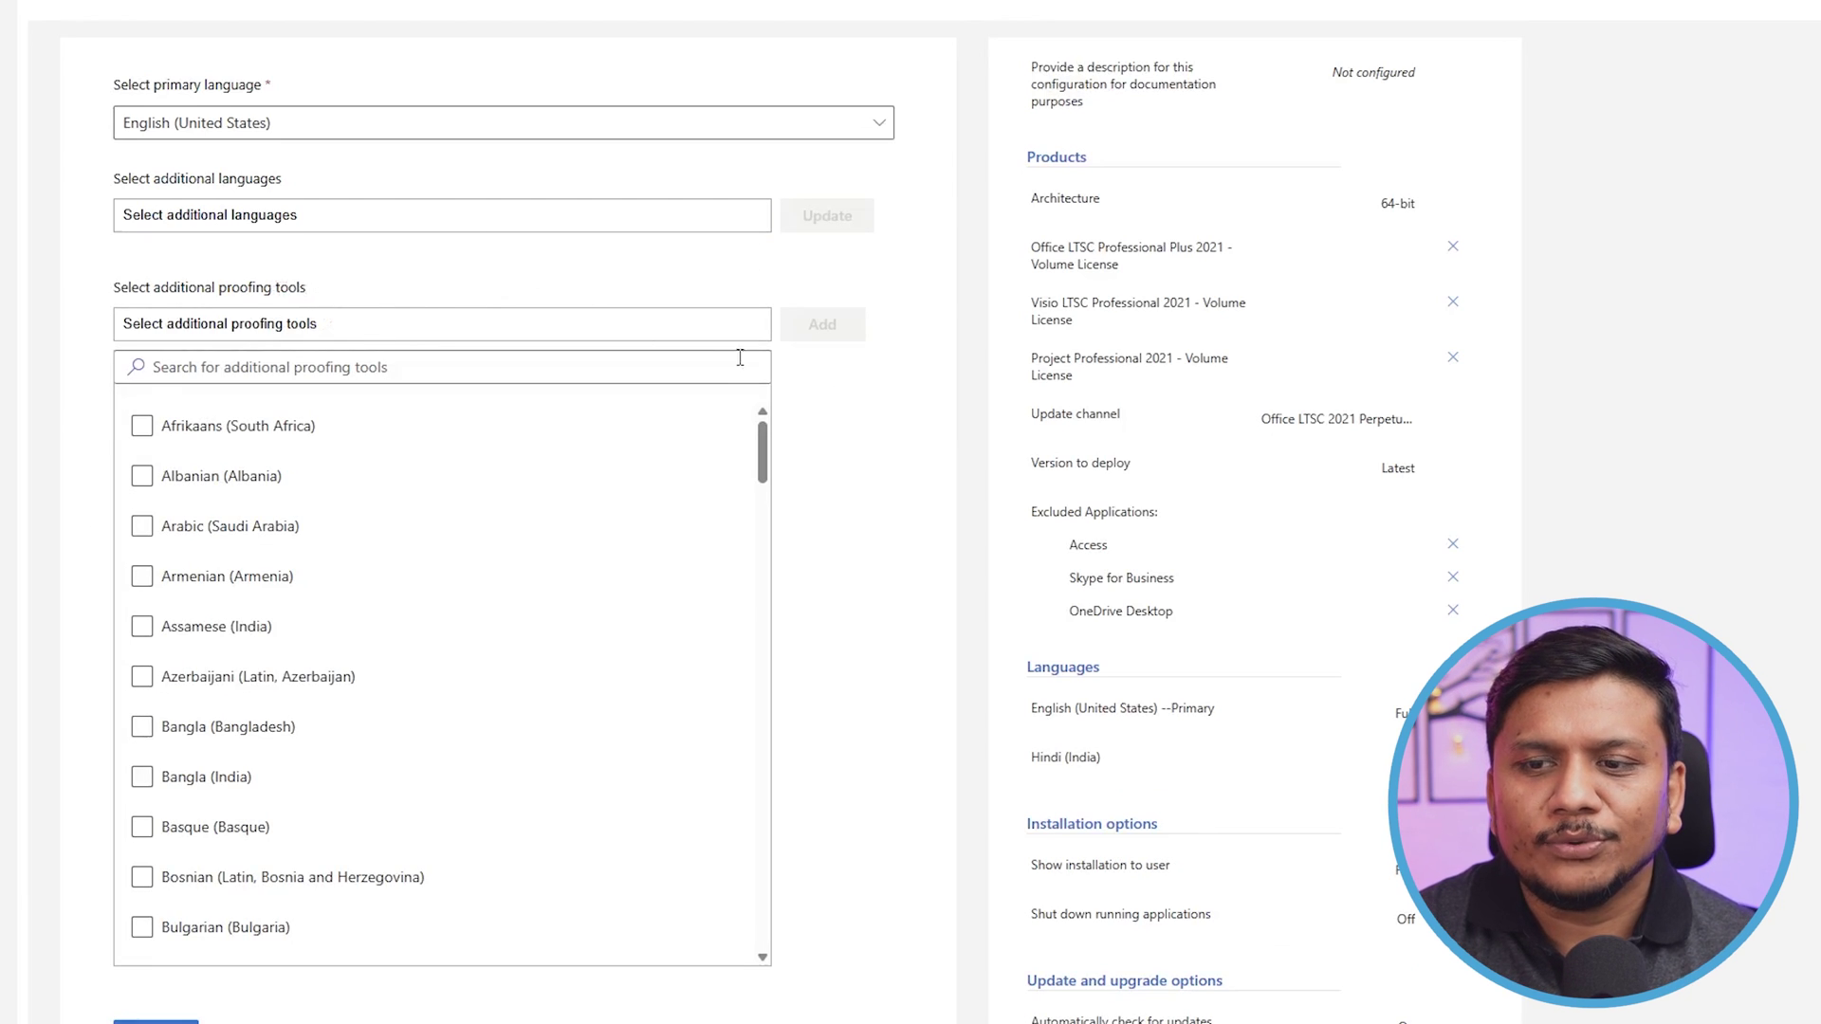
scroll(579, 494, "up", 2)
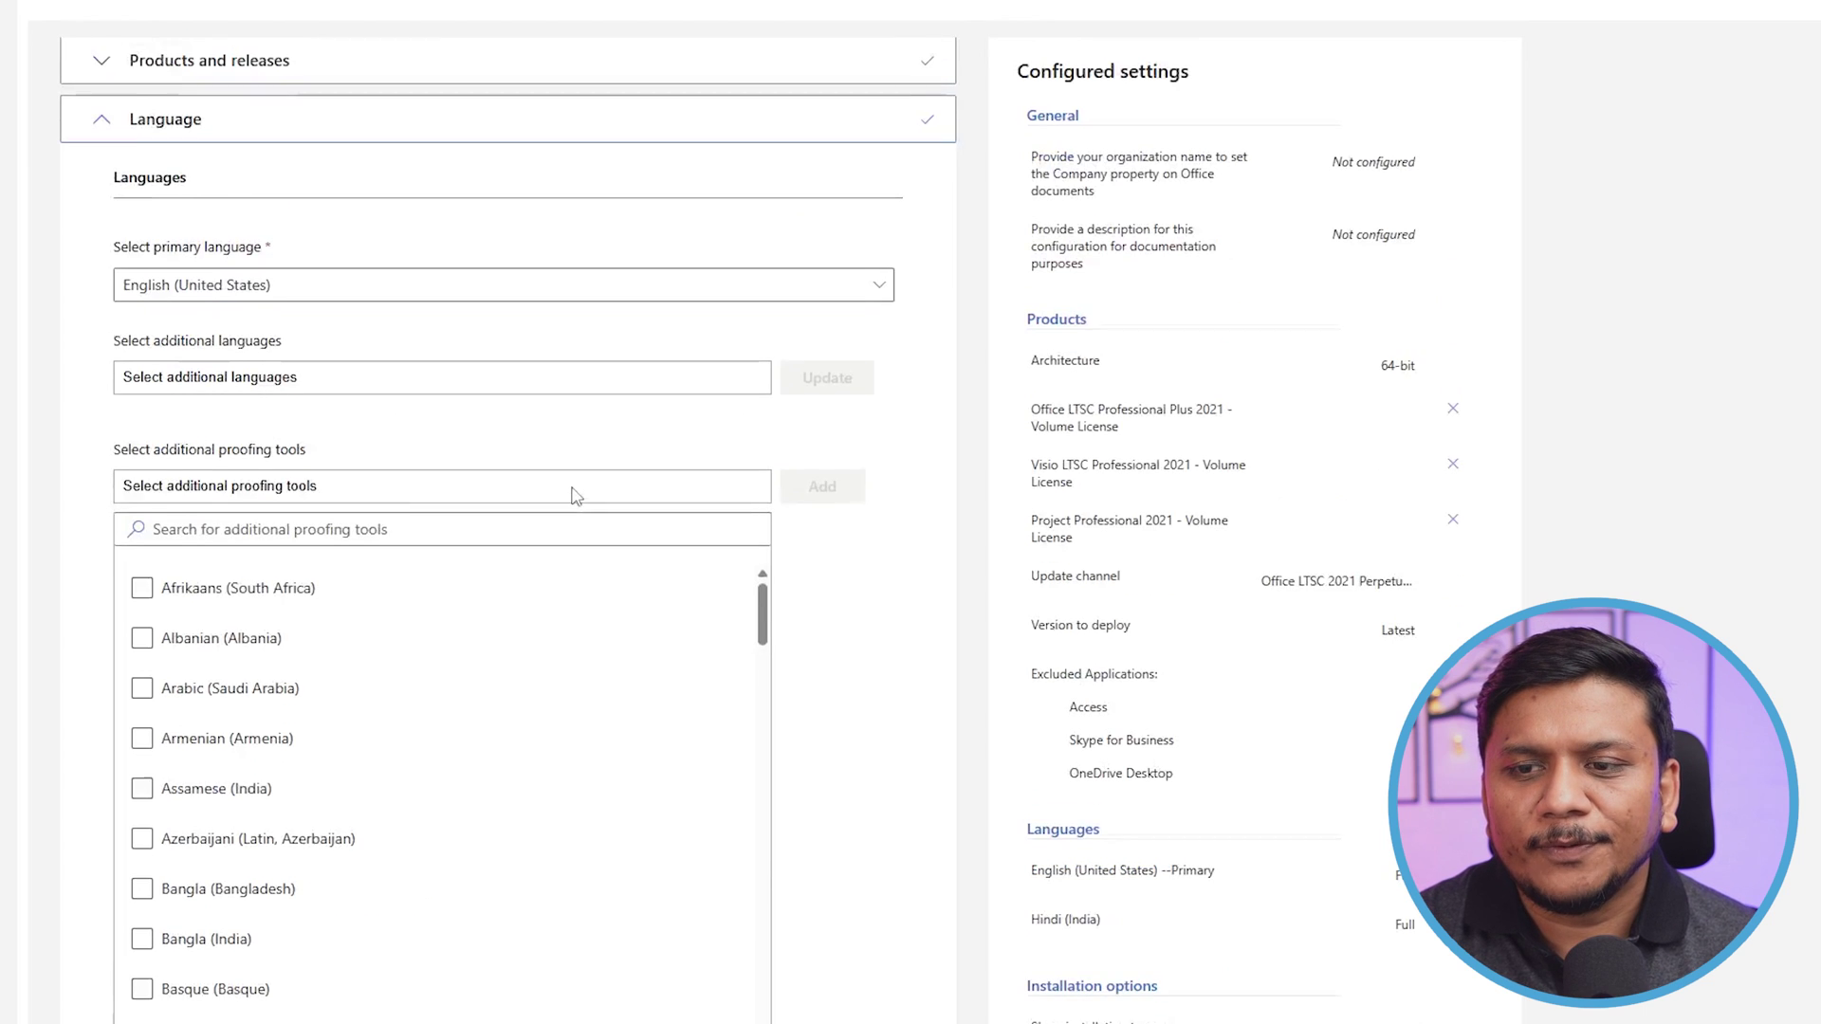
left_click(312, 494)
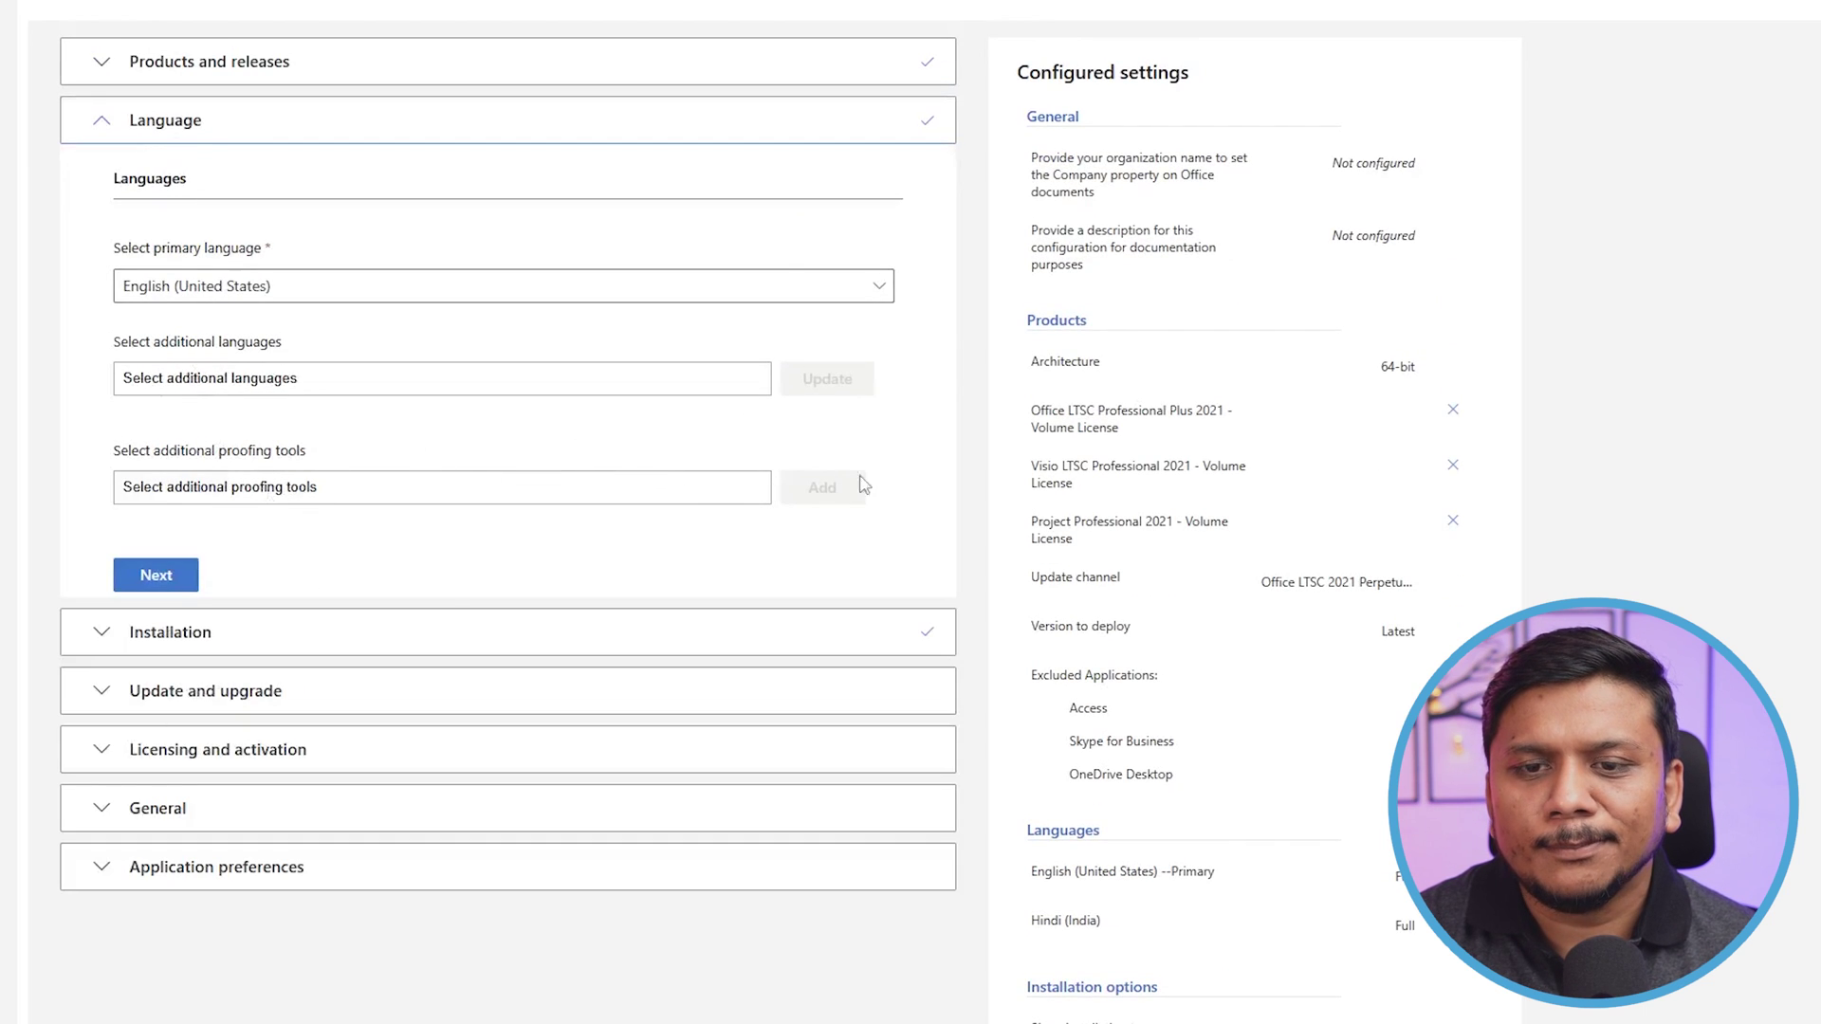
Keep the default Office CDN installation and update options and review them.
left_click(166, 579)
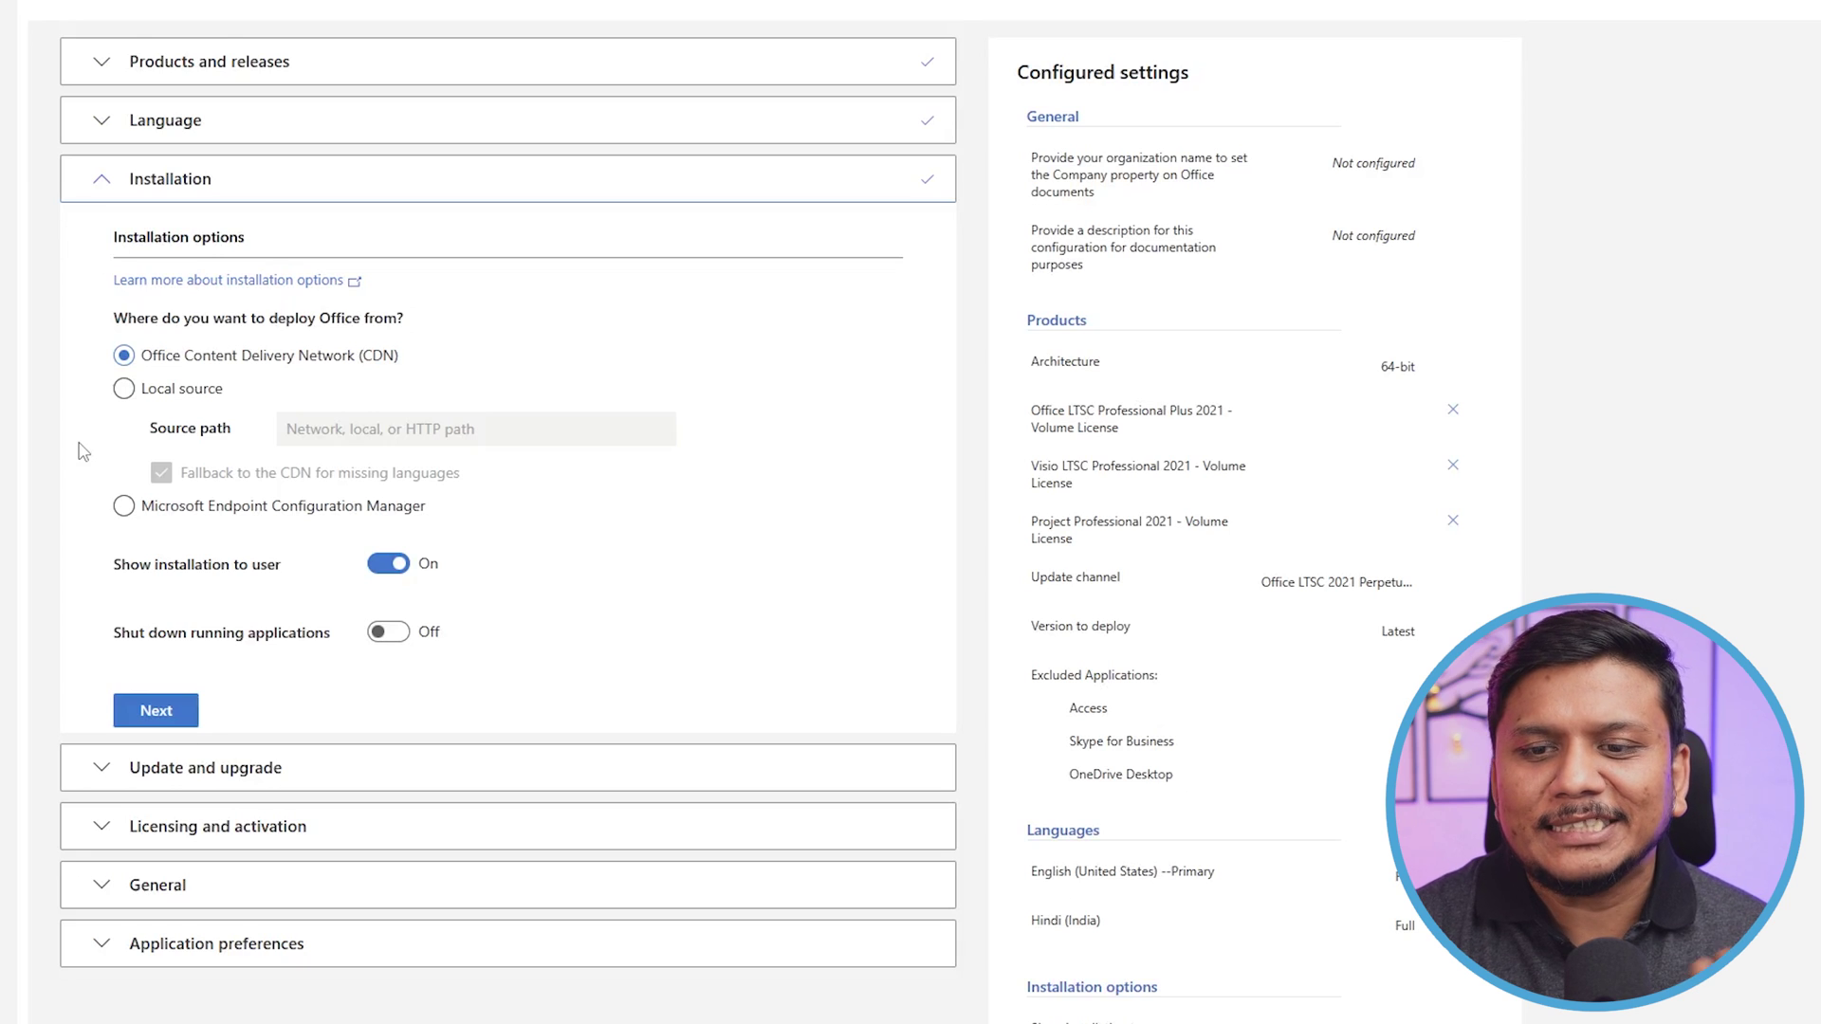
left_click(155, 710)
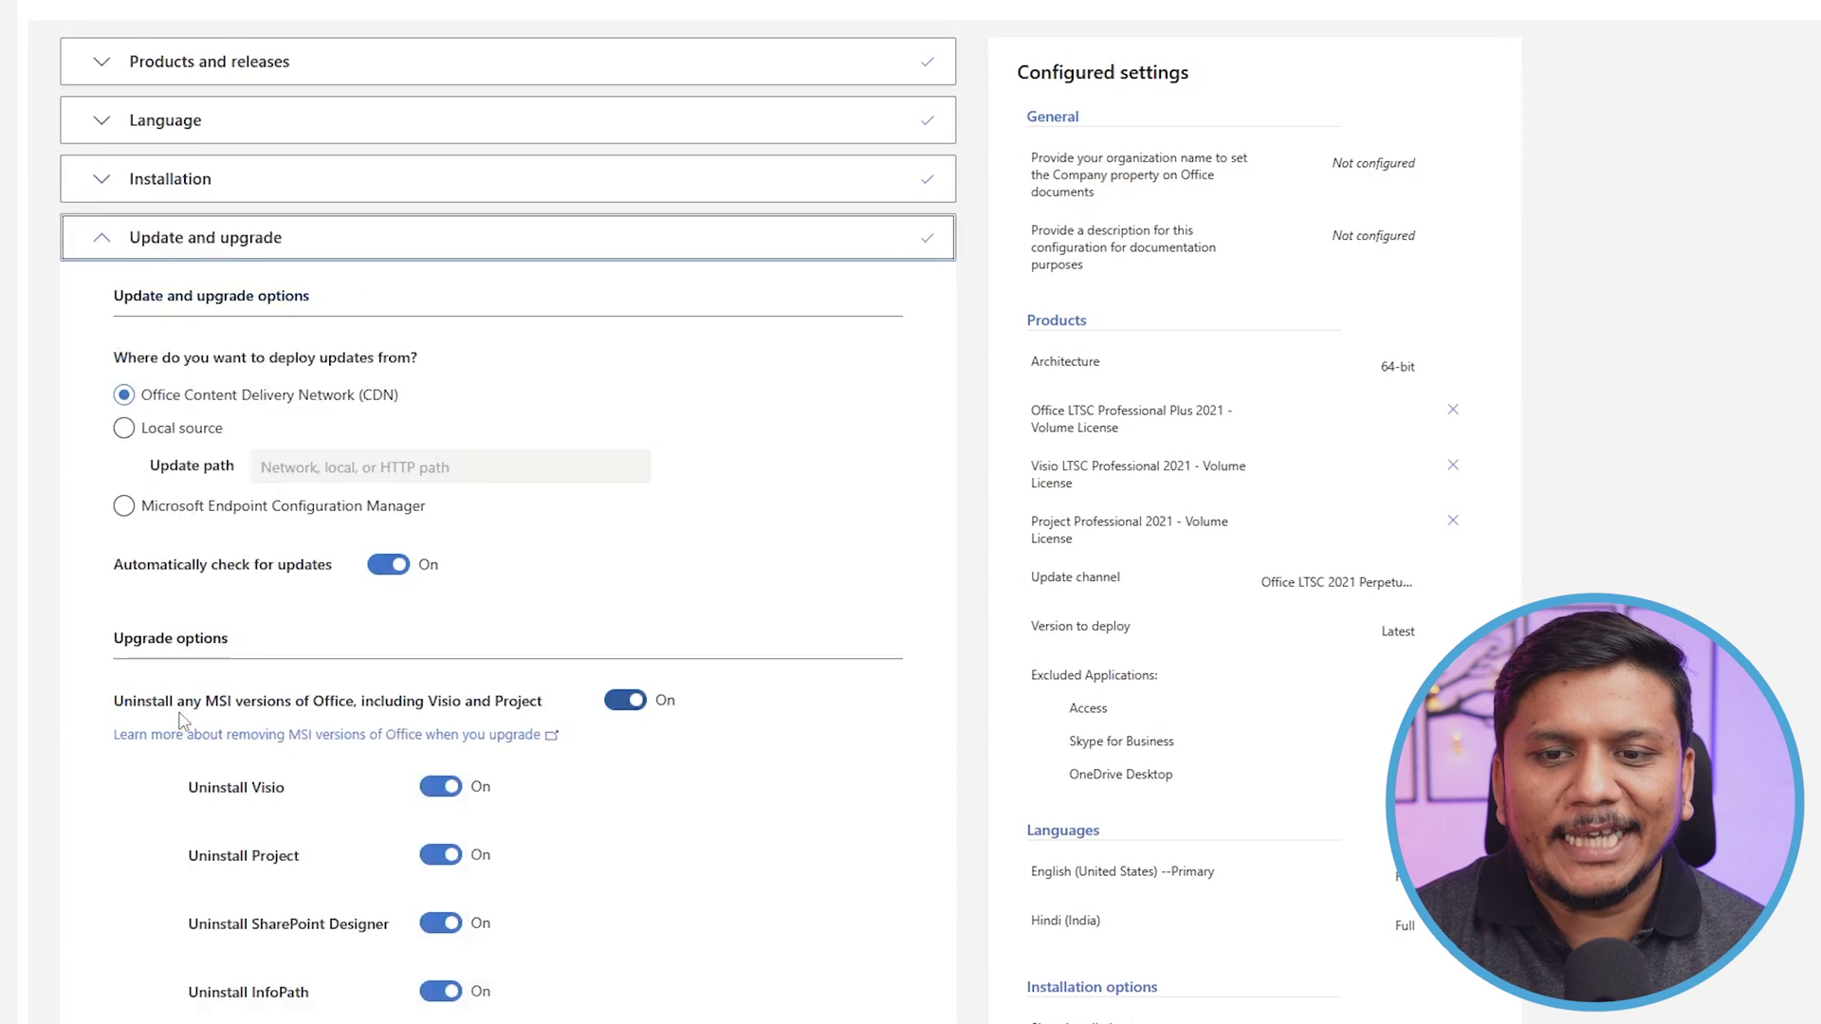
scroll(232, 569, "down", 2)
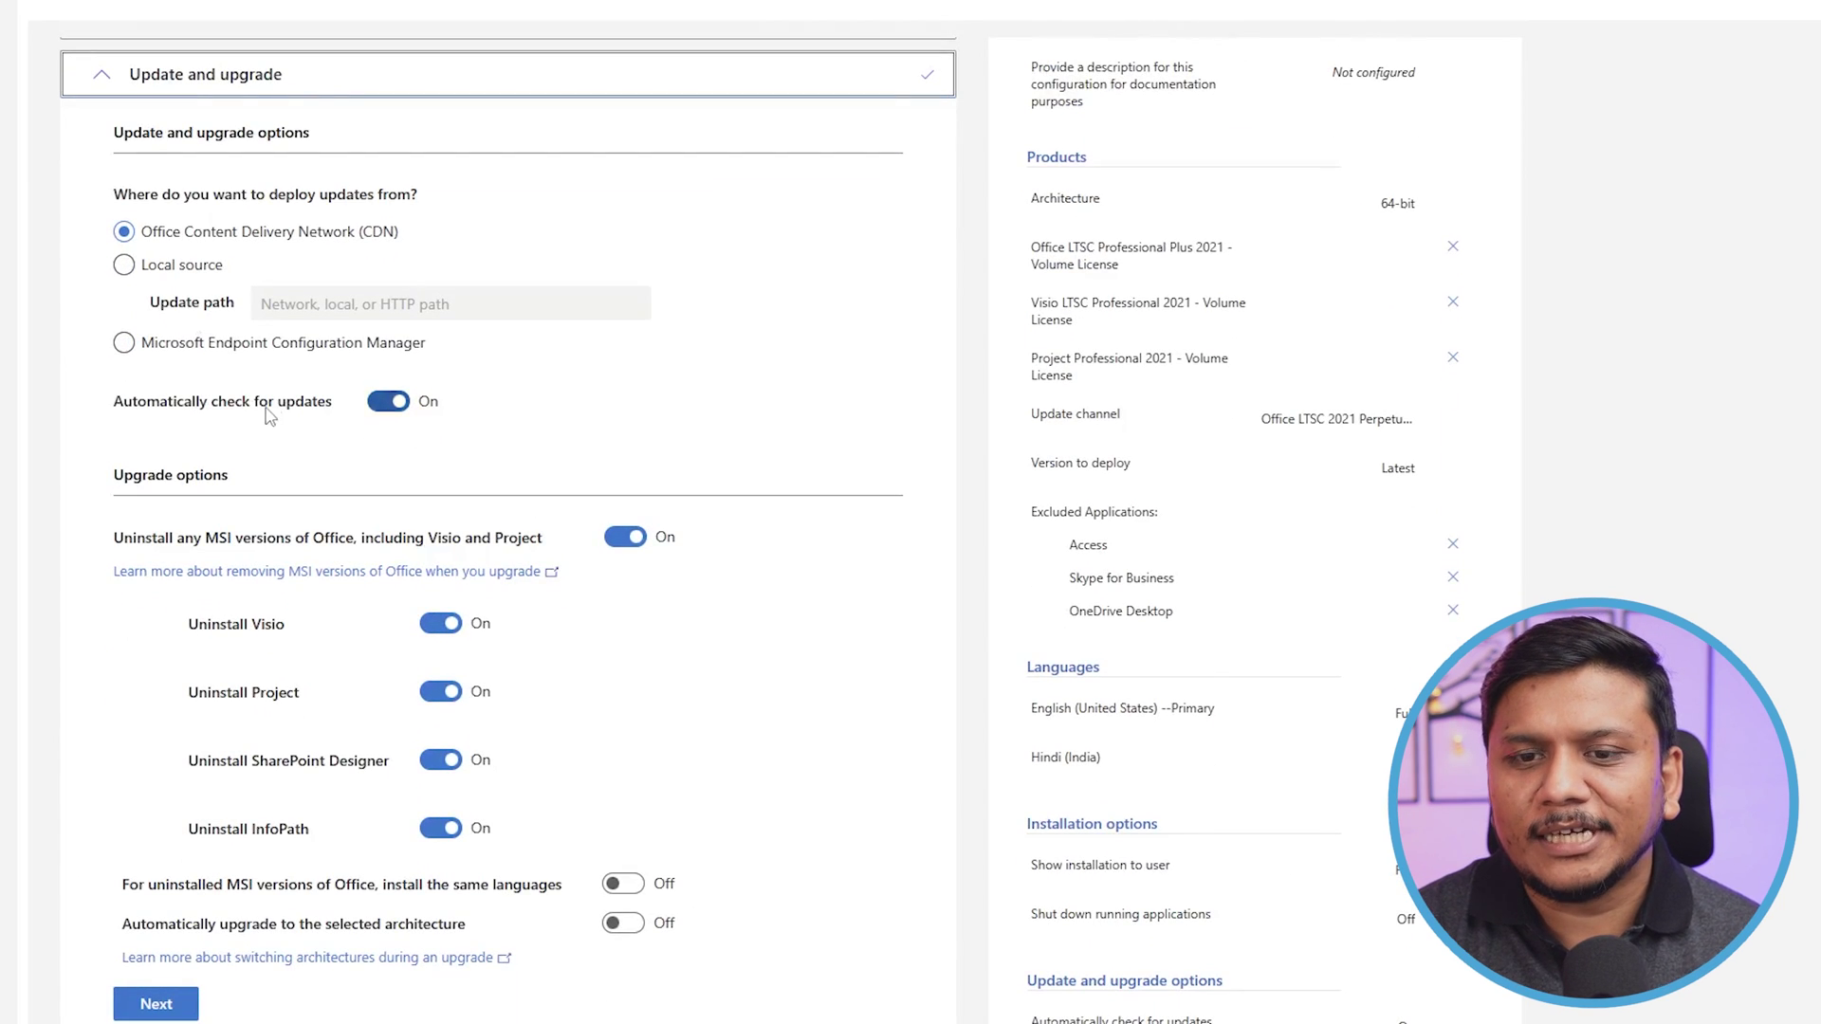
left_click_drag(165, 476, 227, 478)
scroll(284, 474, "down", 4)
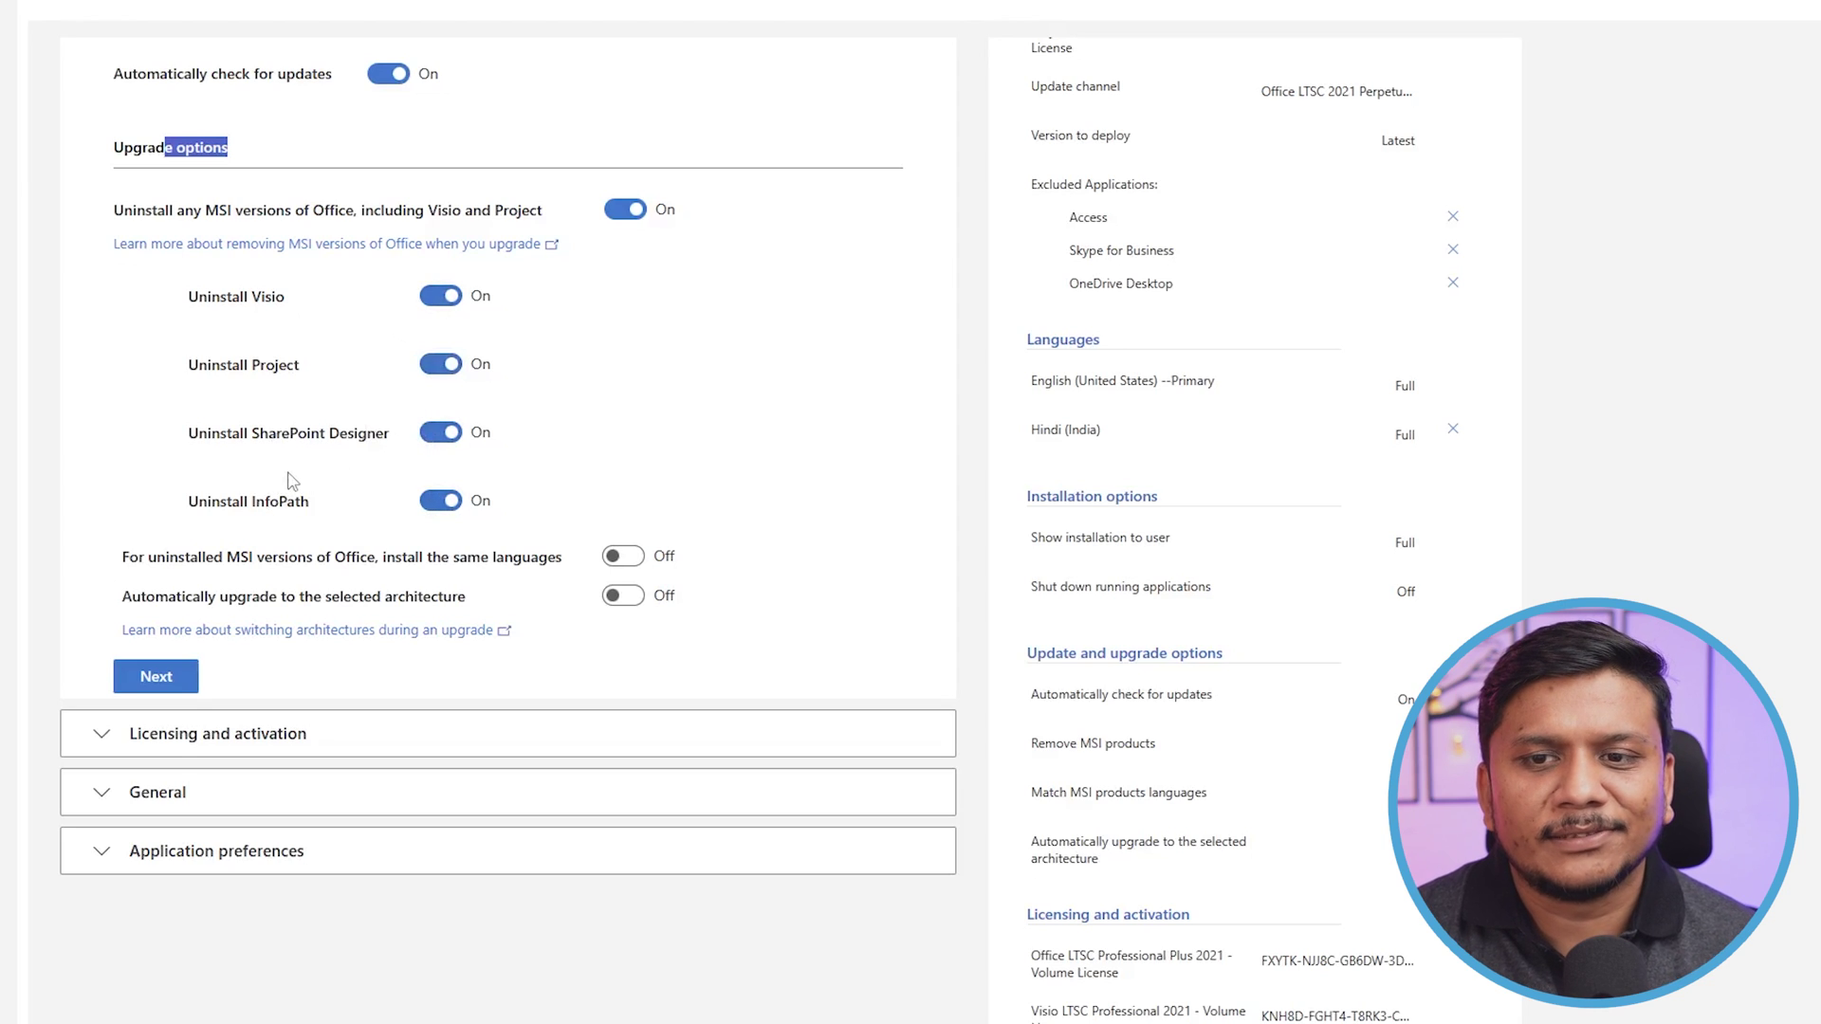
Turn on Automatically accept the EULA in Licensing and activation.
left_click(155, 675)
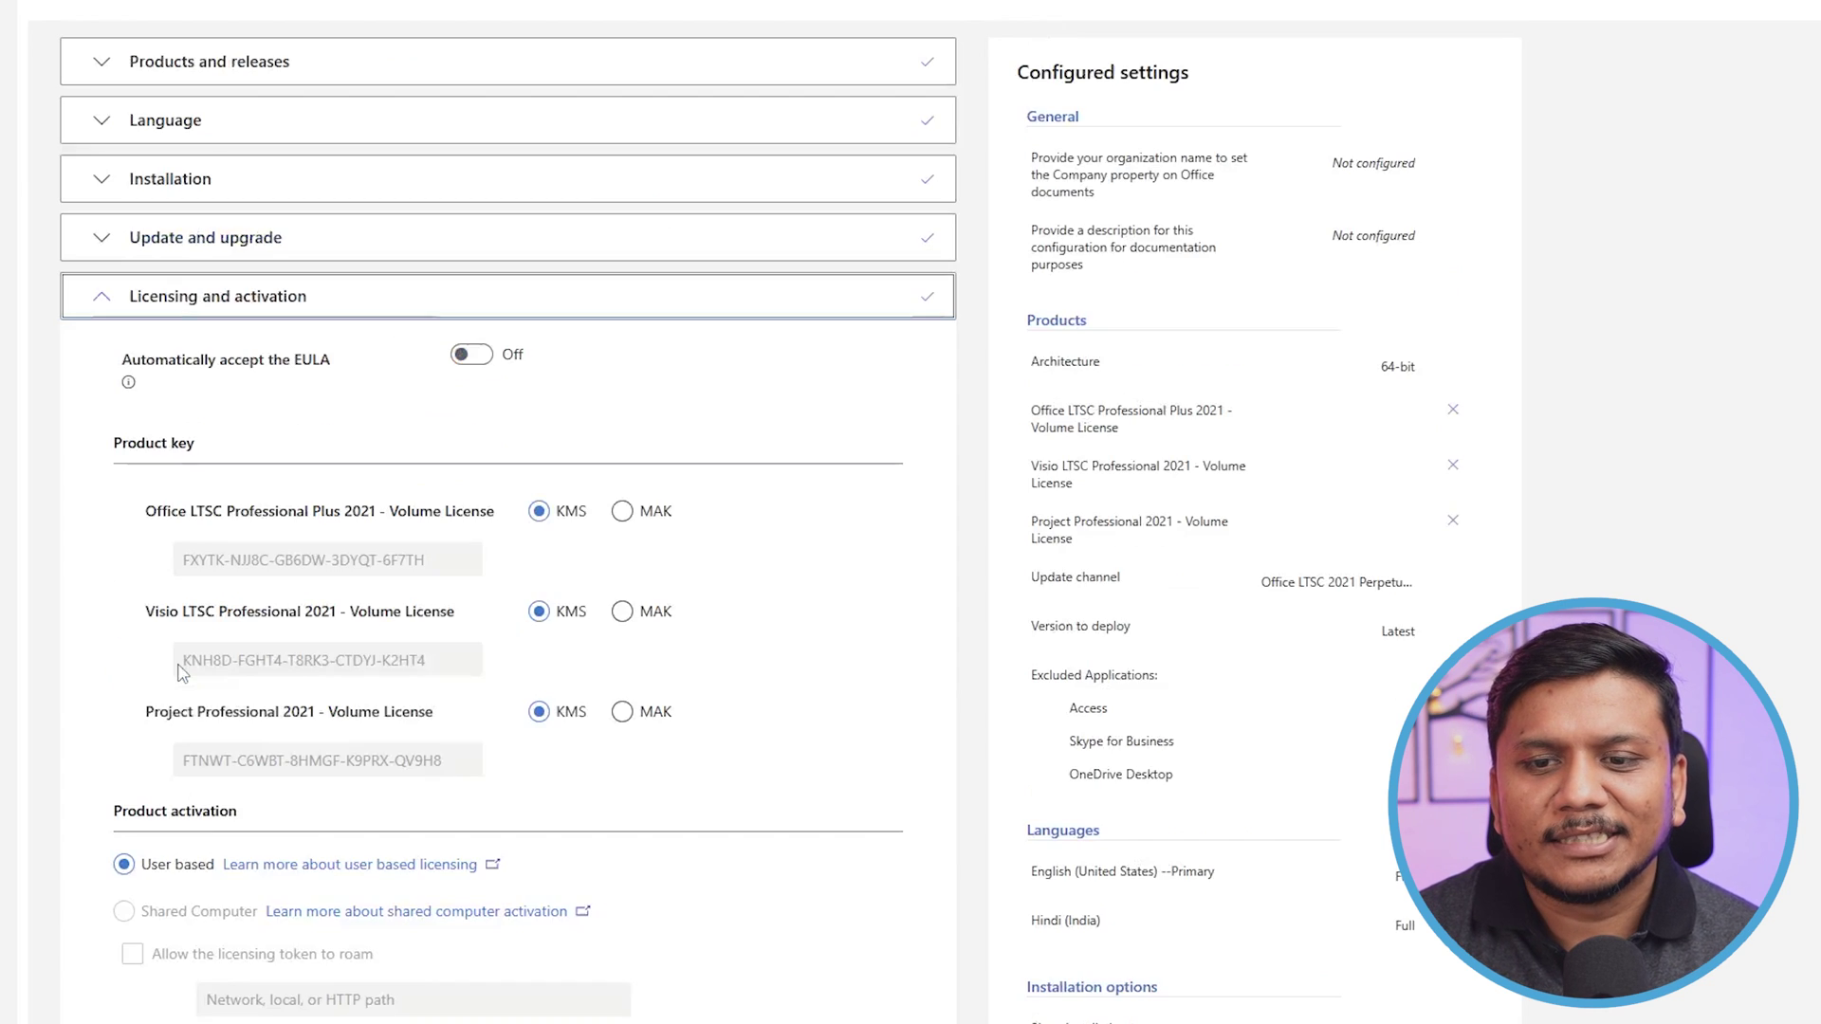
scroll(482, 448, "down", 2)
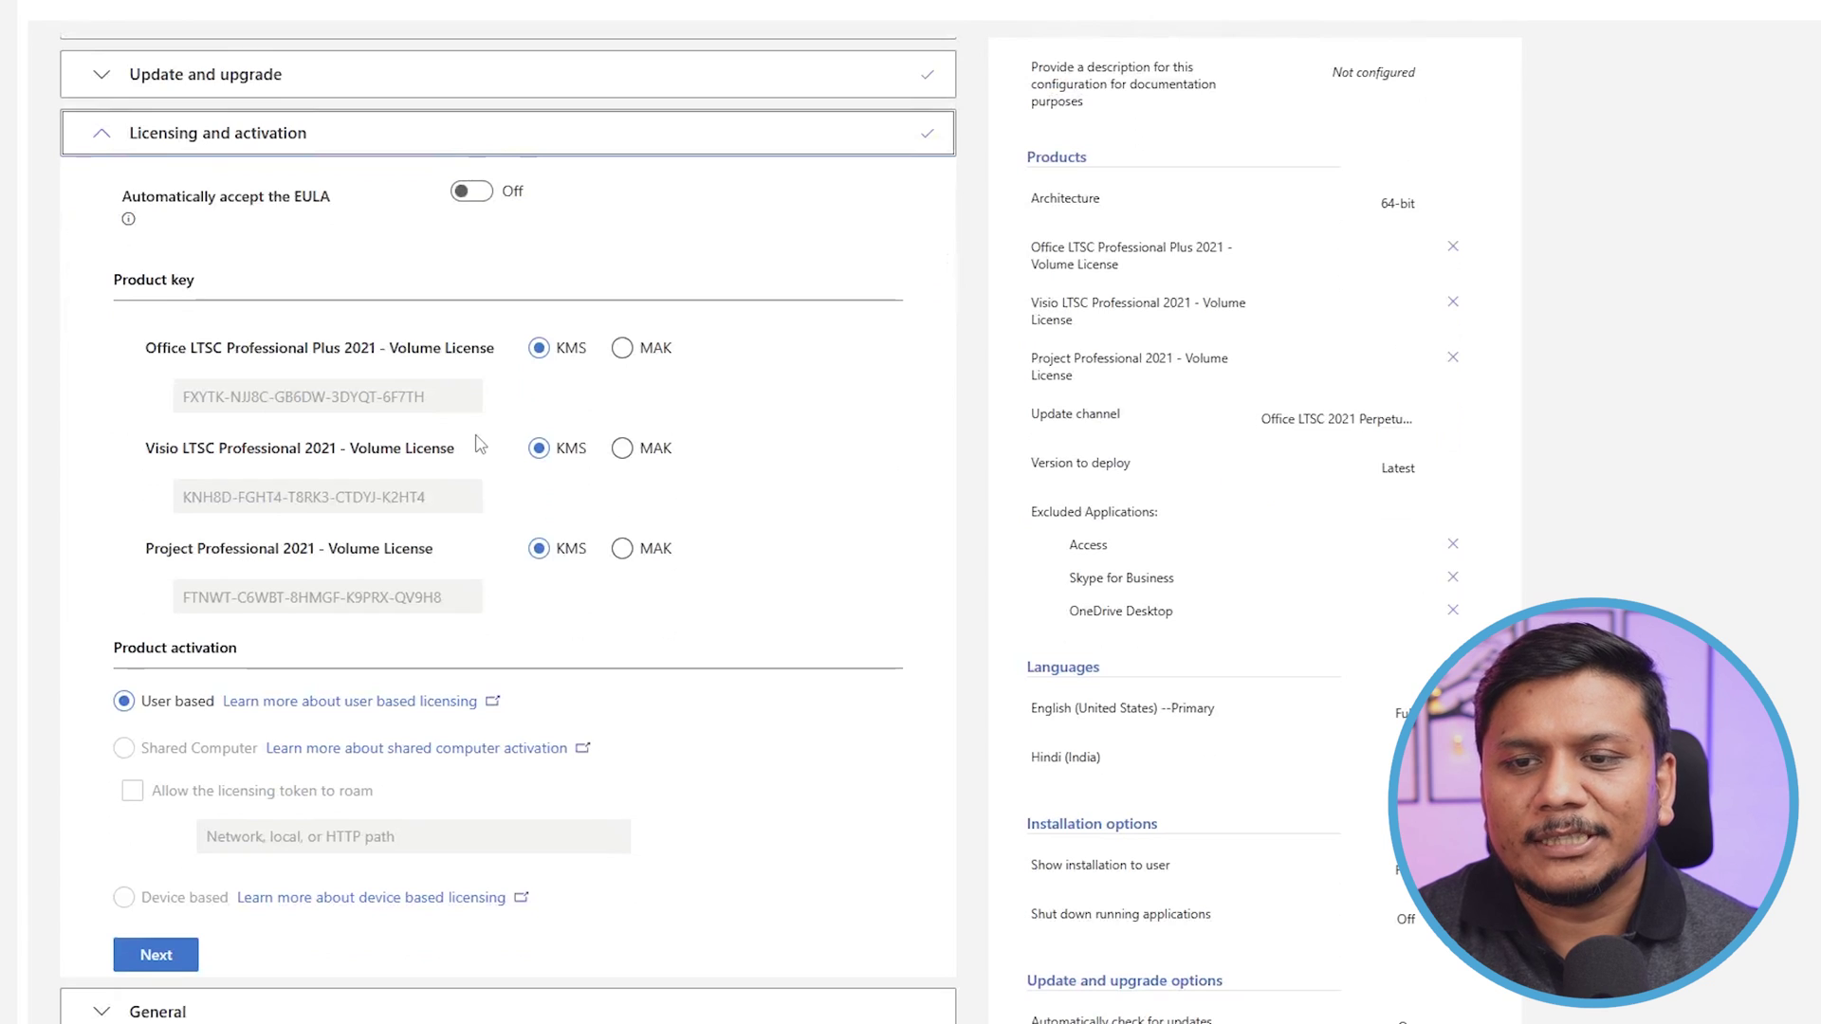
scroll(479, 444, "up", 2)
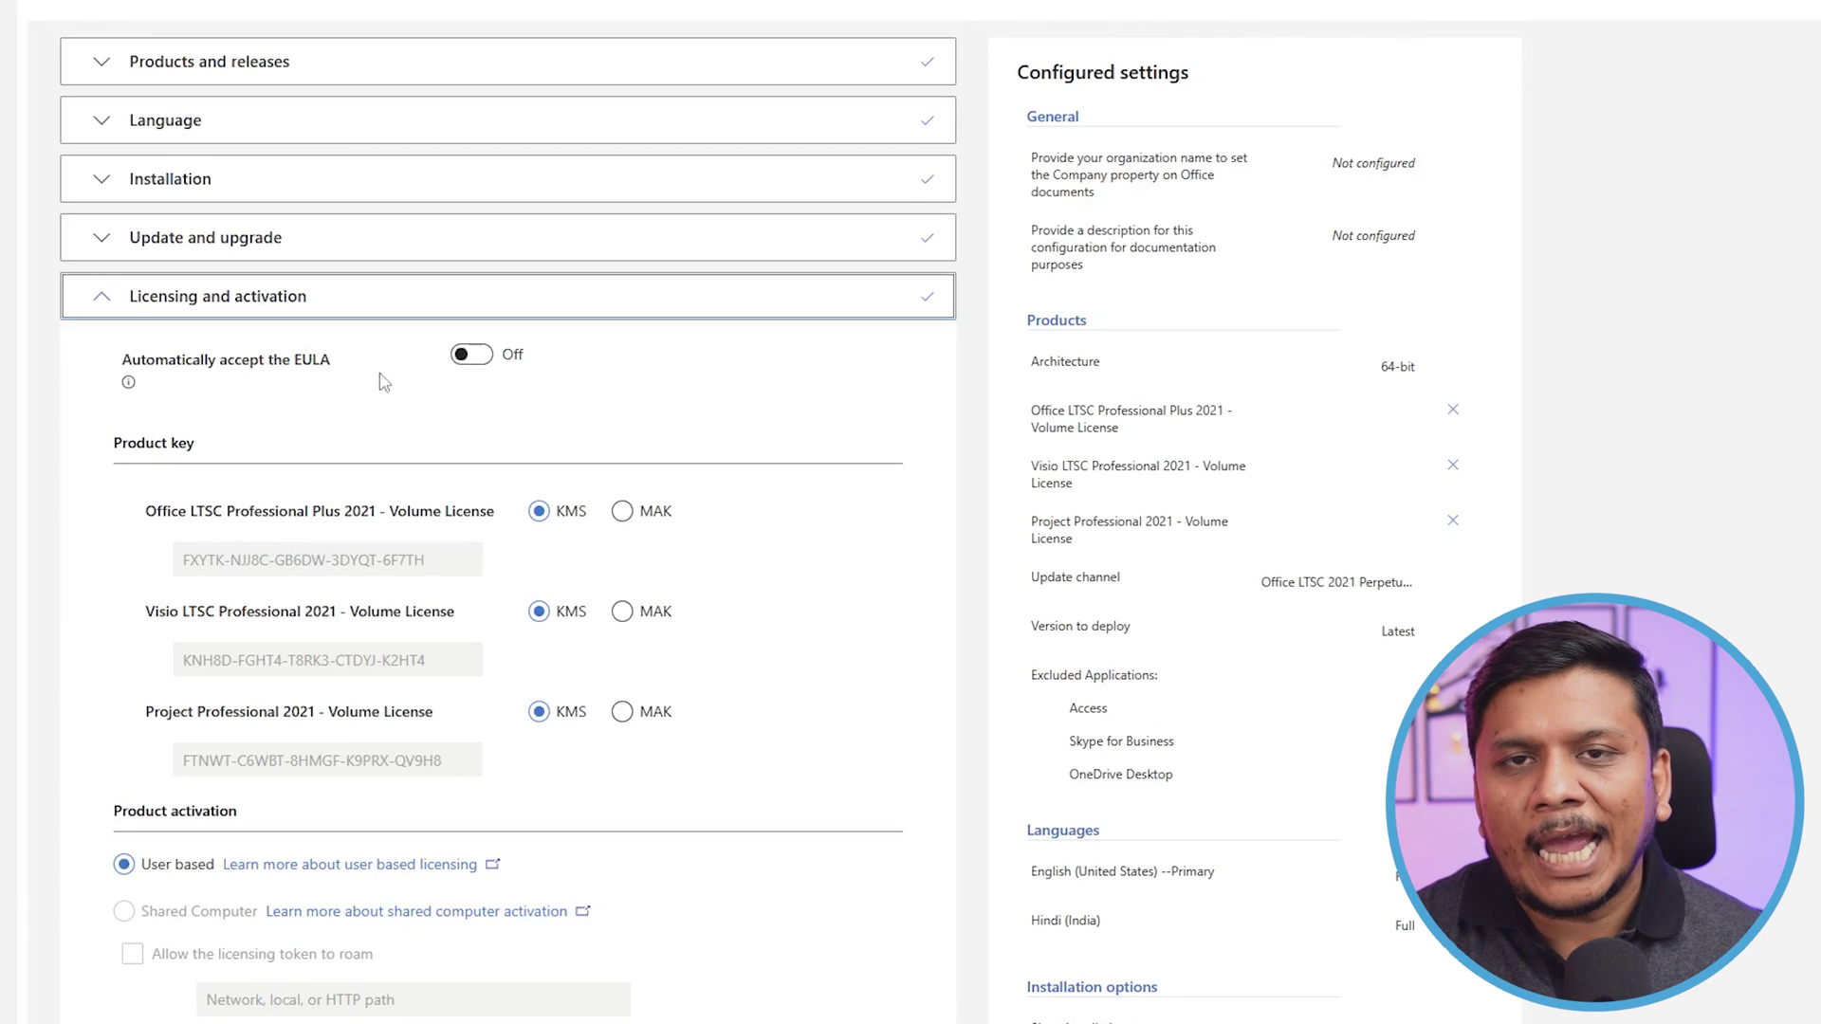
left_click(467, 355)
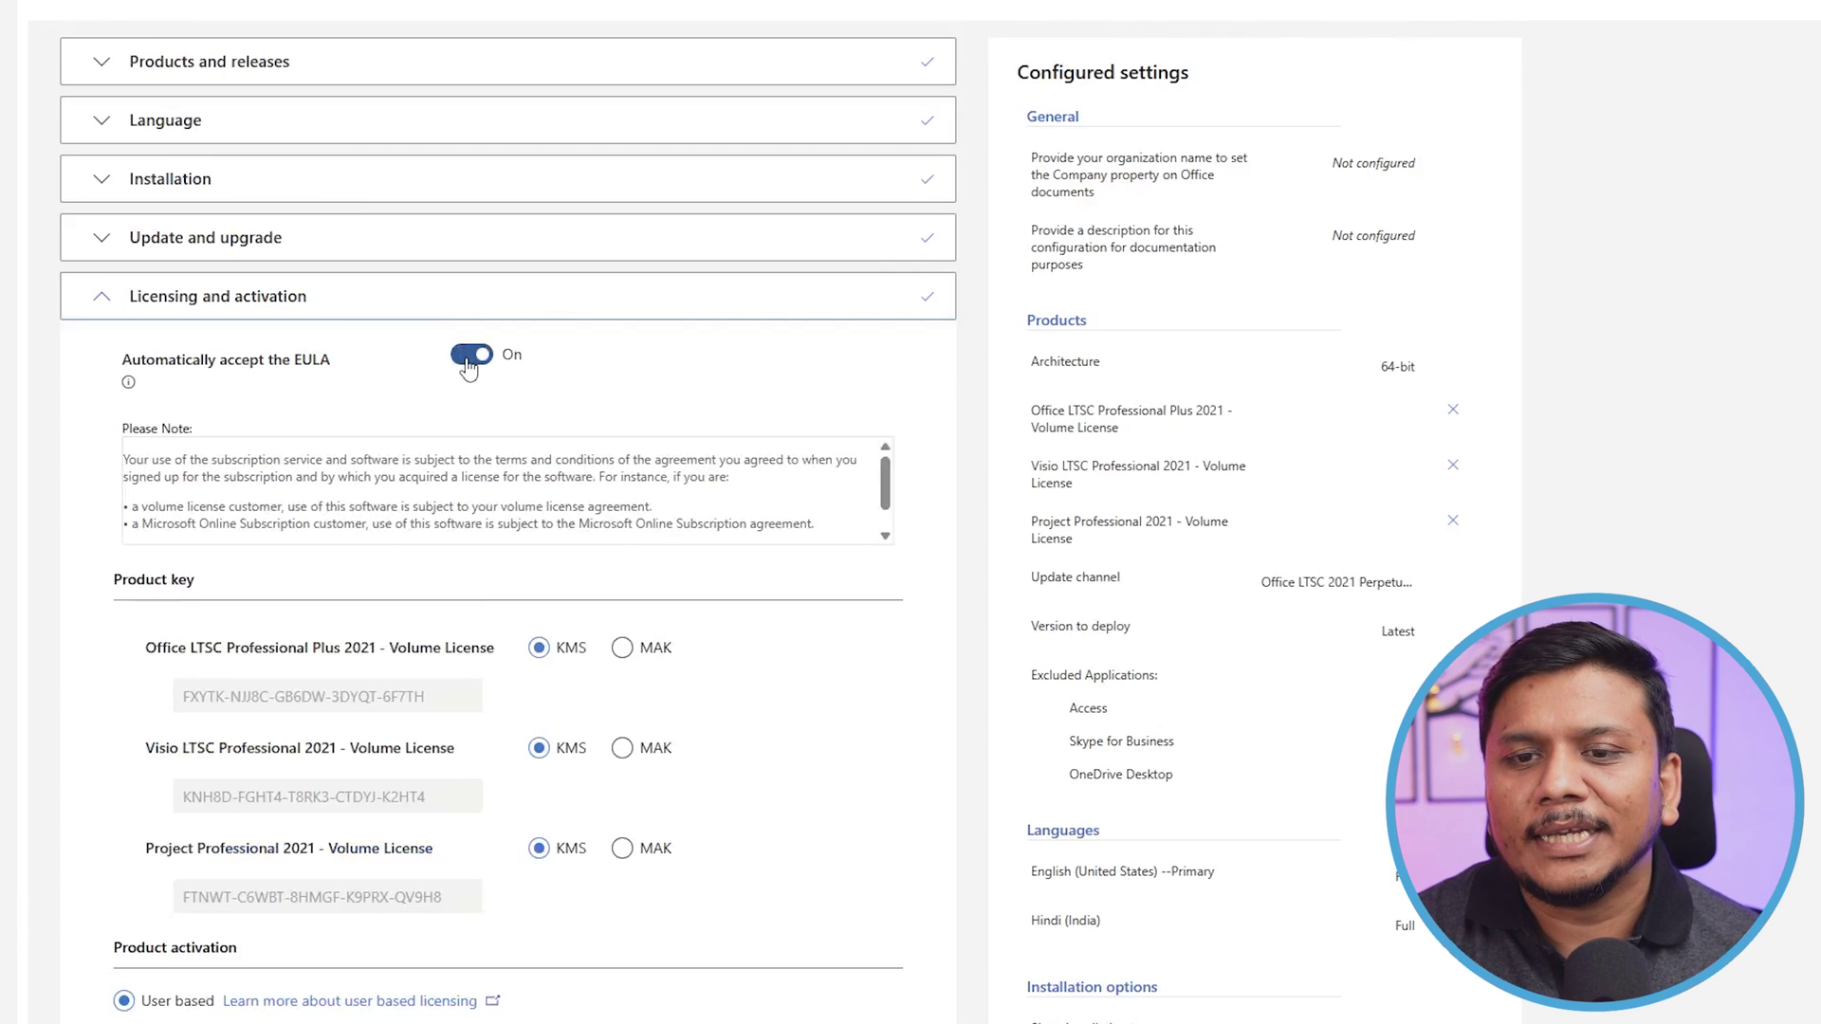
Advance through the General and Application preferences pages with defaults.
scroll(280, 465, "down", 1)
scroll(280, 452, "down", 6)
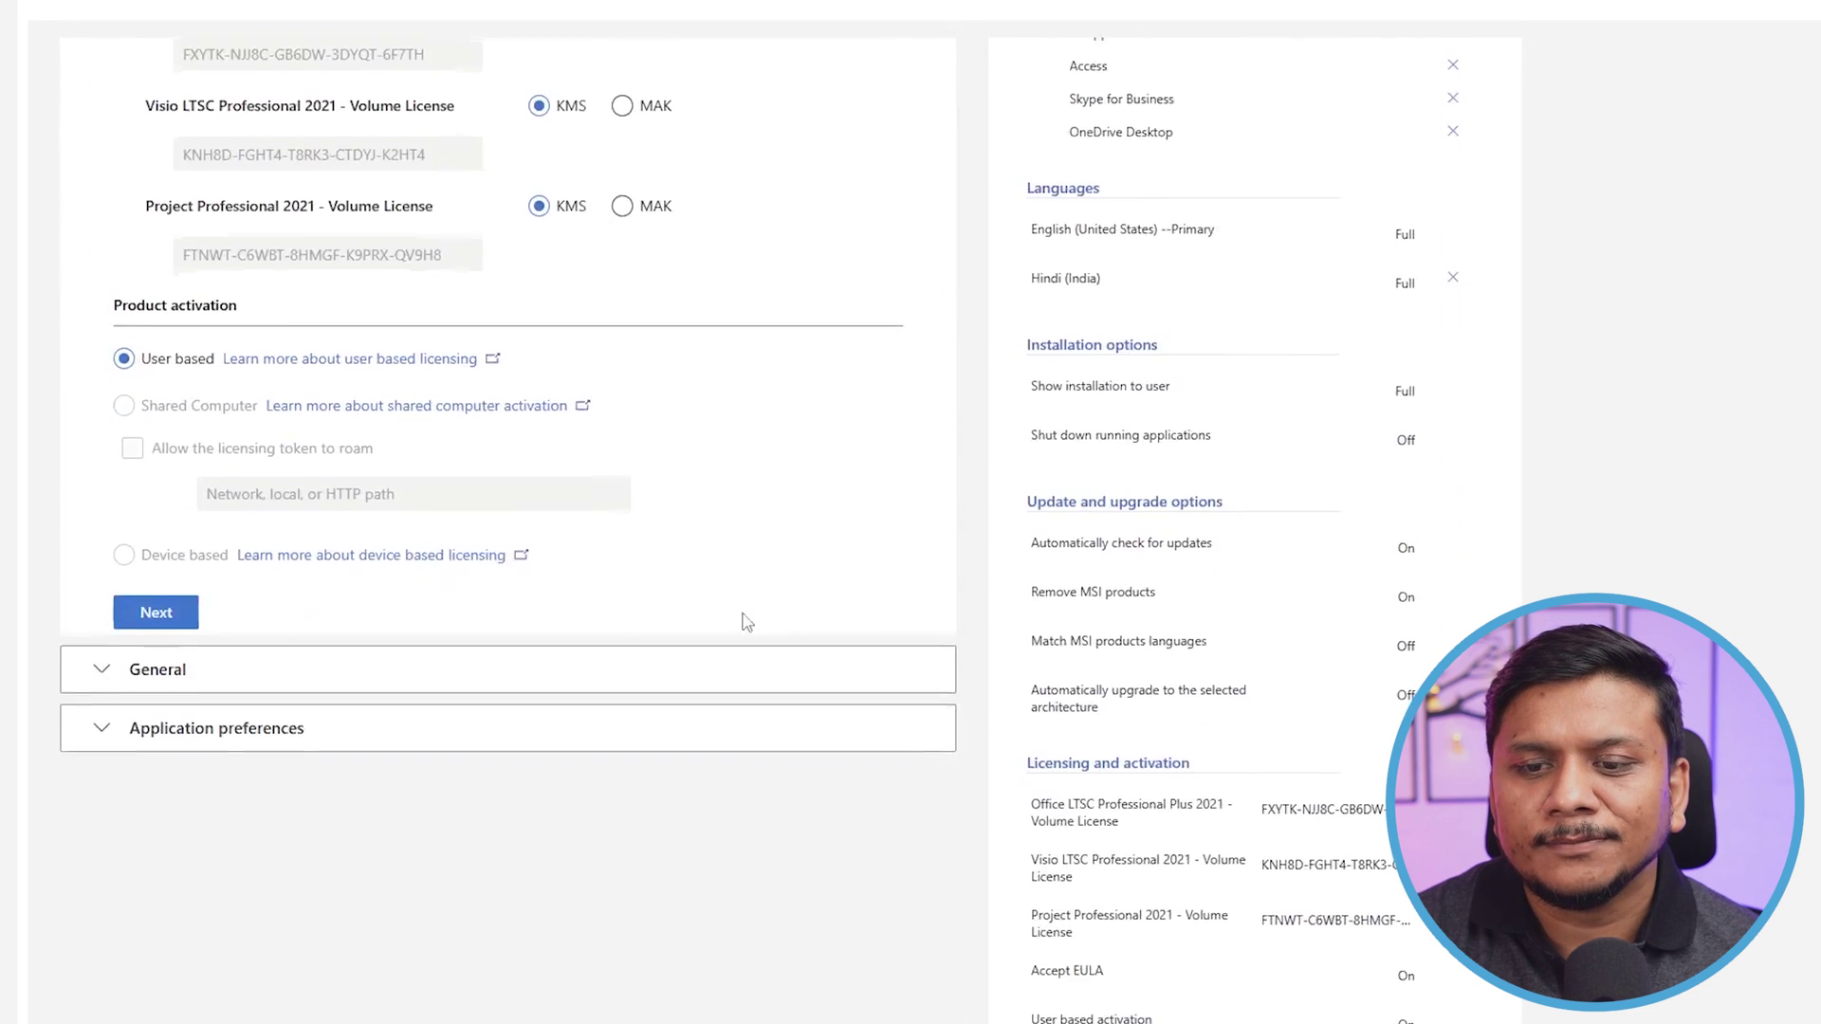
left_click(174, 605)
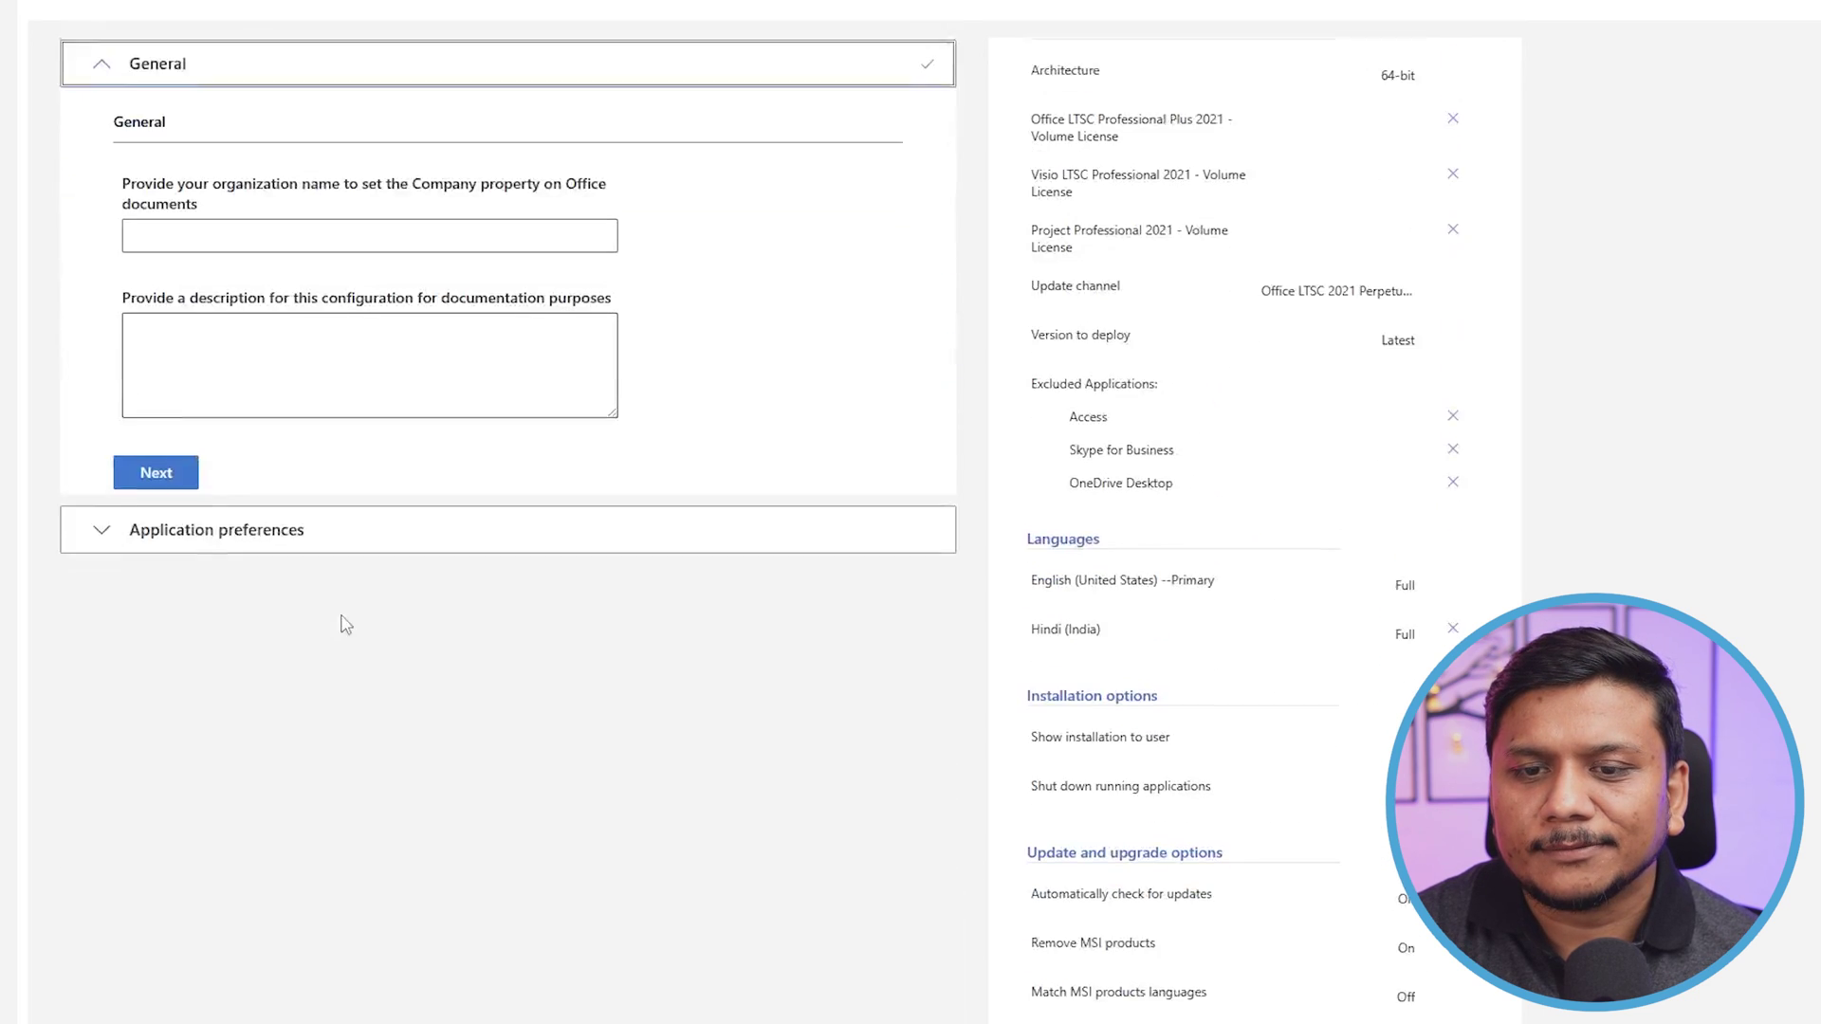
left_click(190, 435)
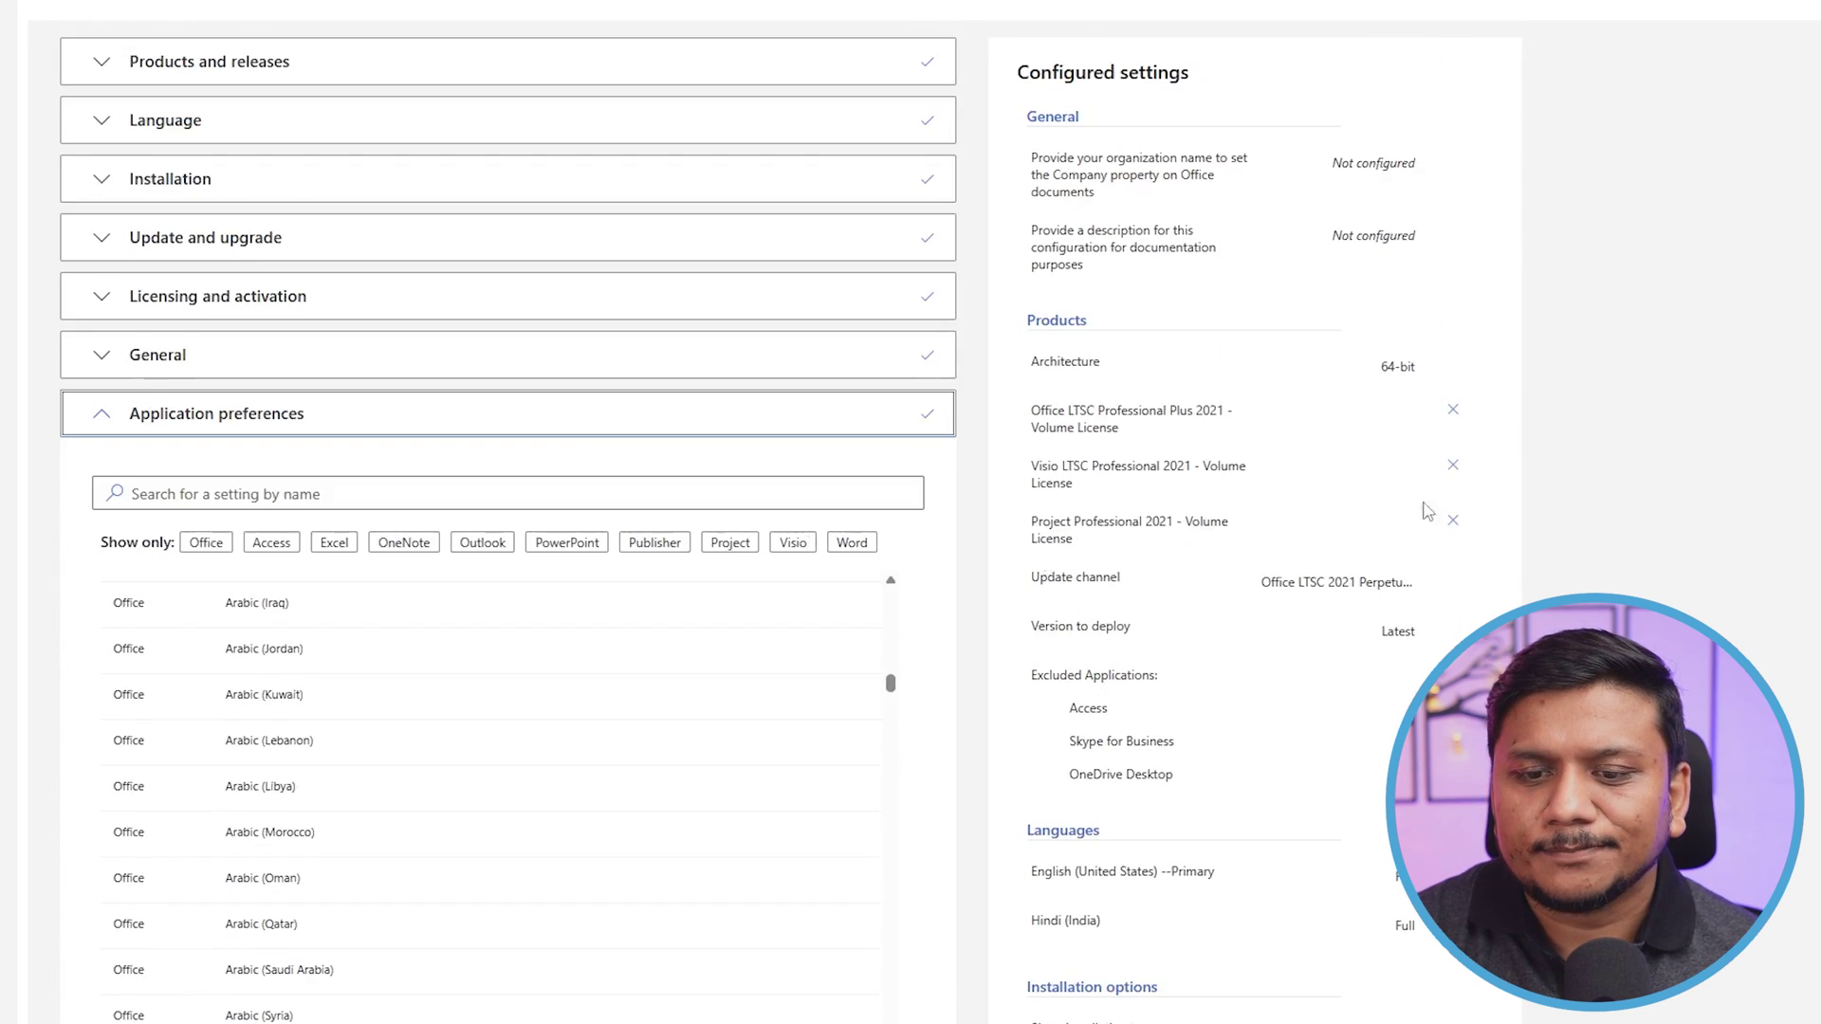
scroll(1465, 493, "down", 7)
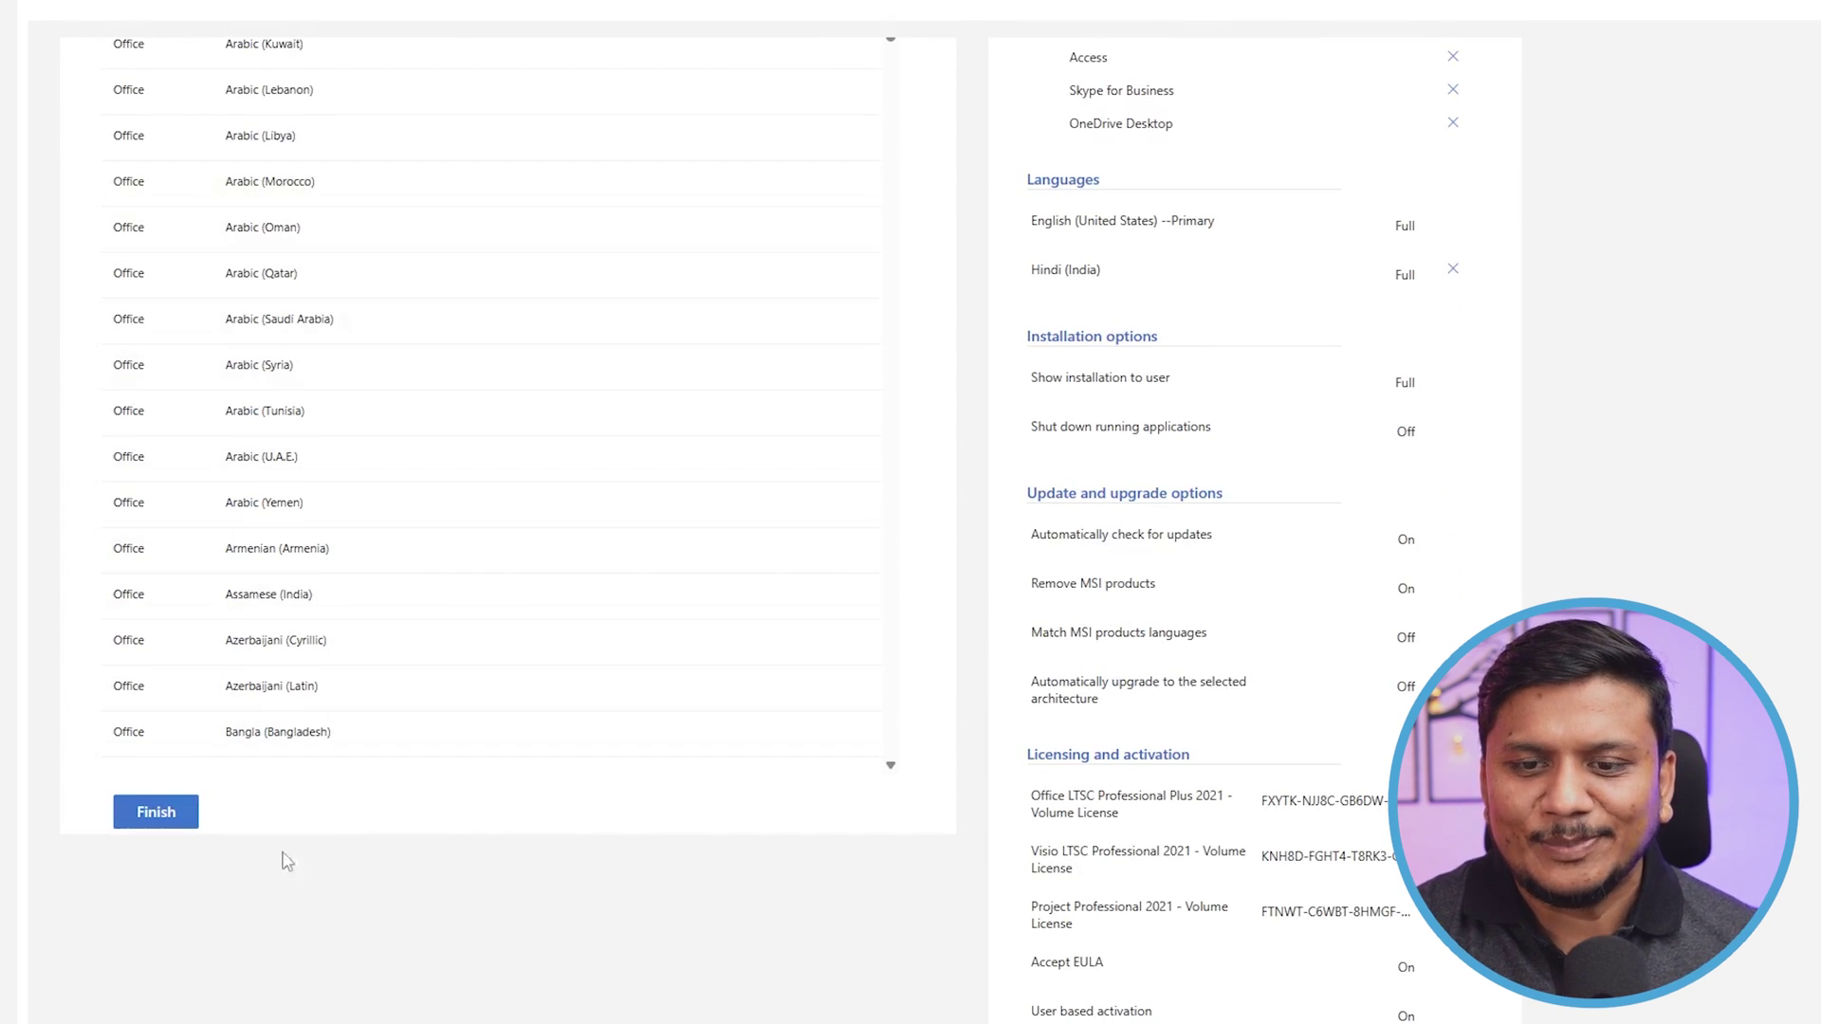
Finish and export the configuration as Configuration.xml with Office Open XML default format.
left_click(153, 813)
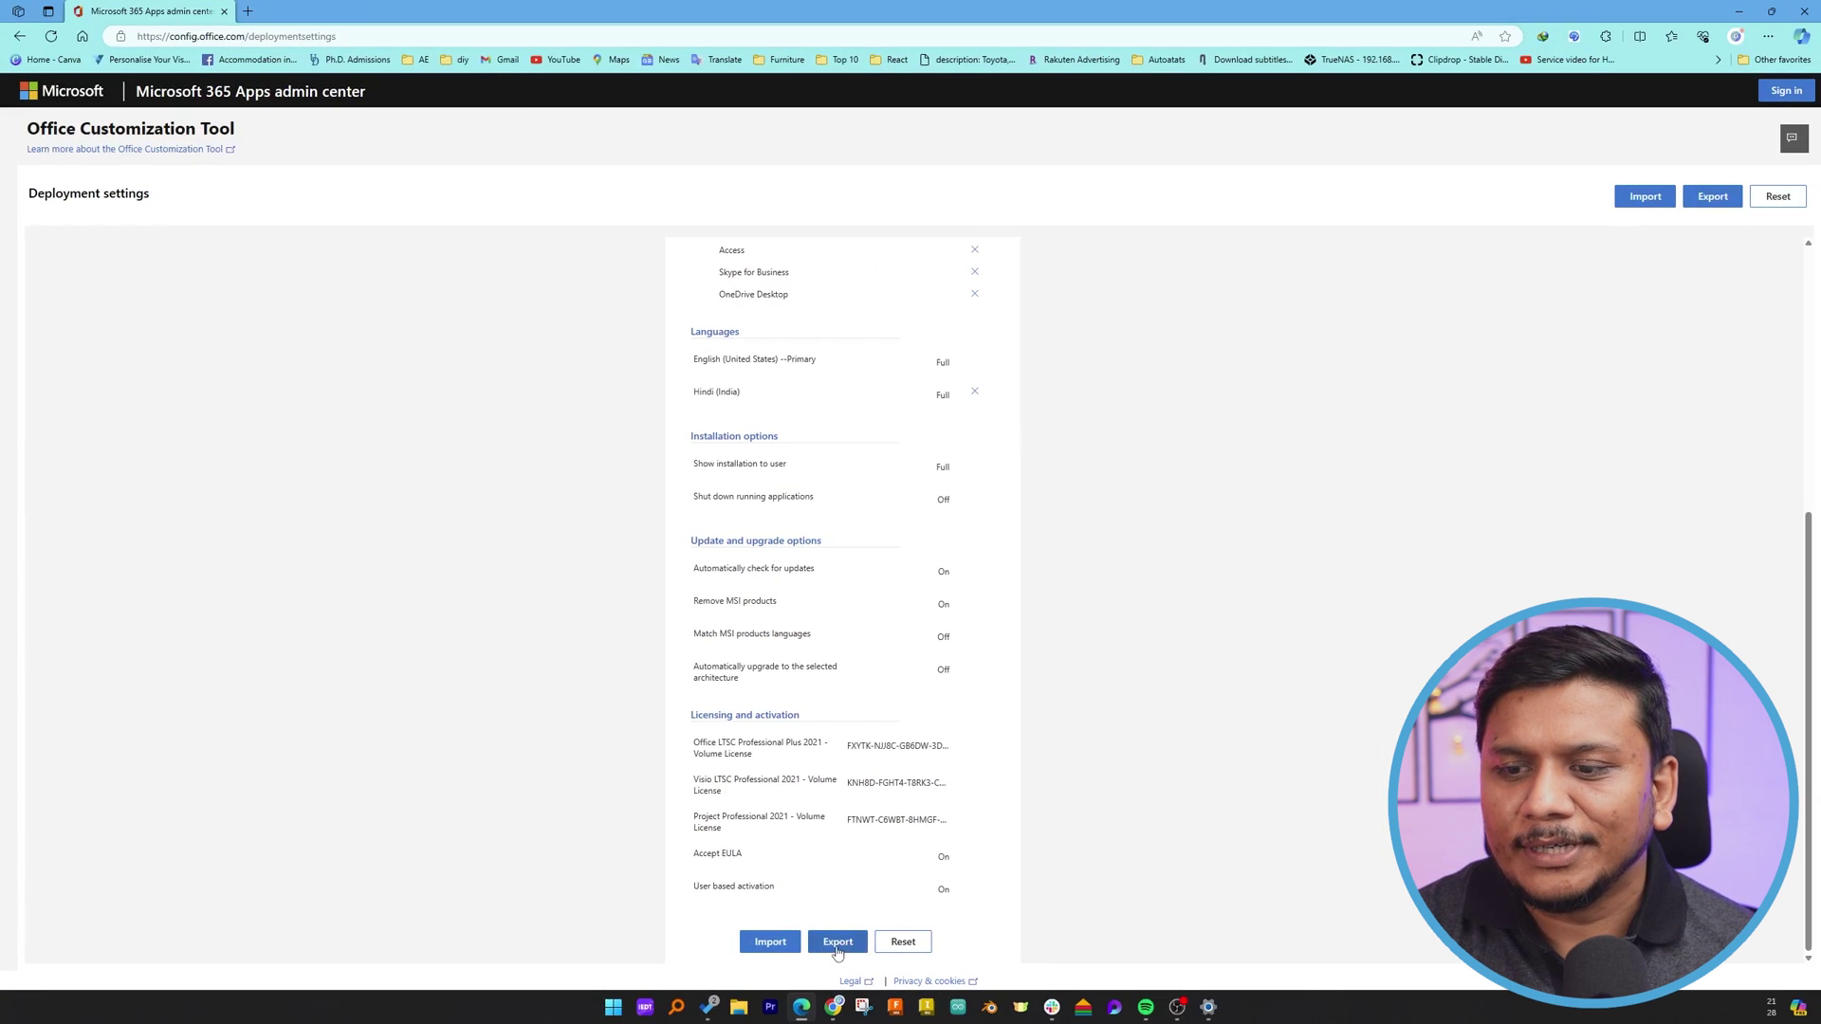
left_click(838, 950)
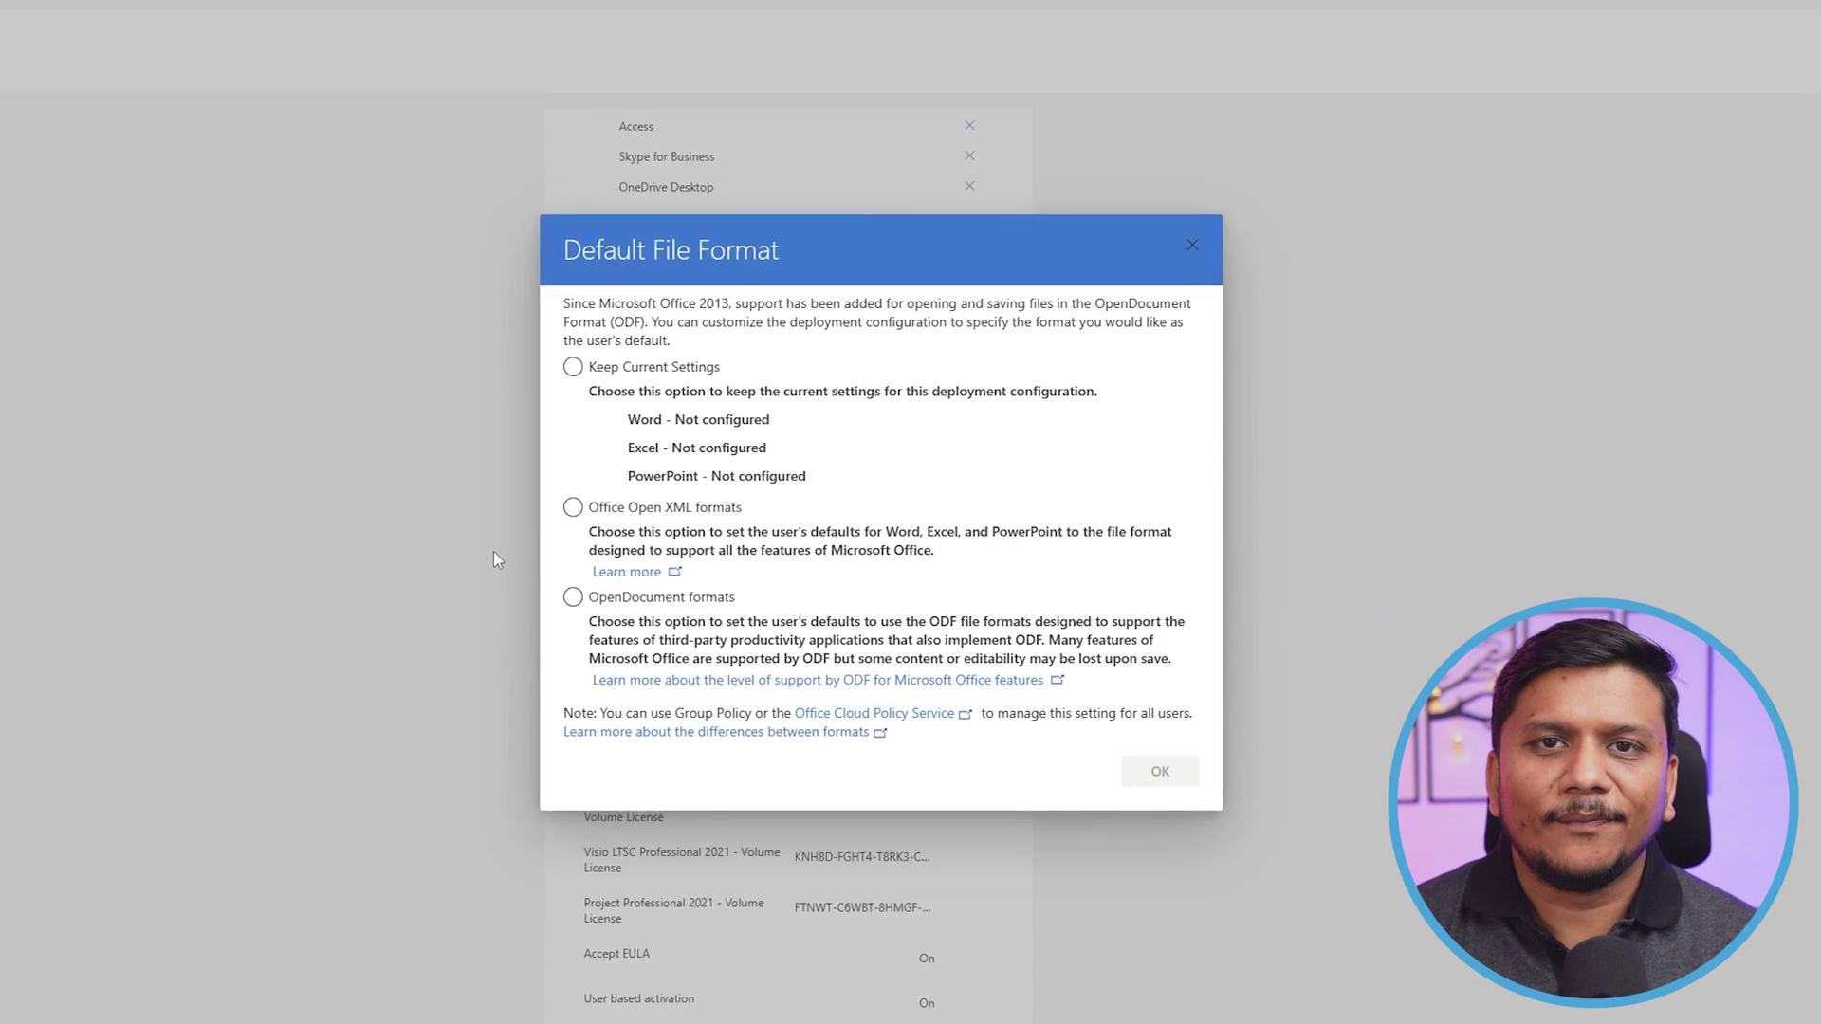
left_click(503, 495)
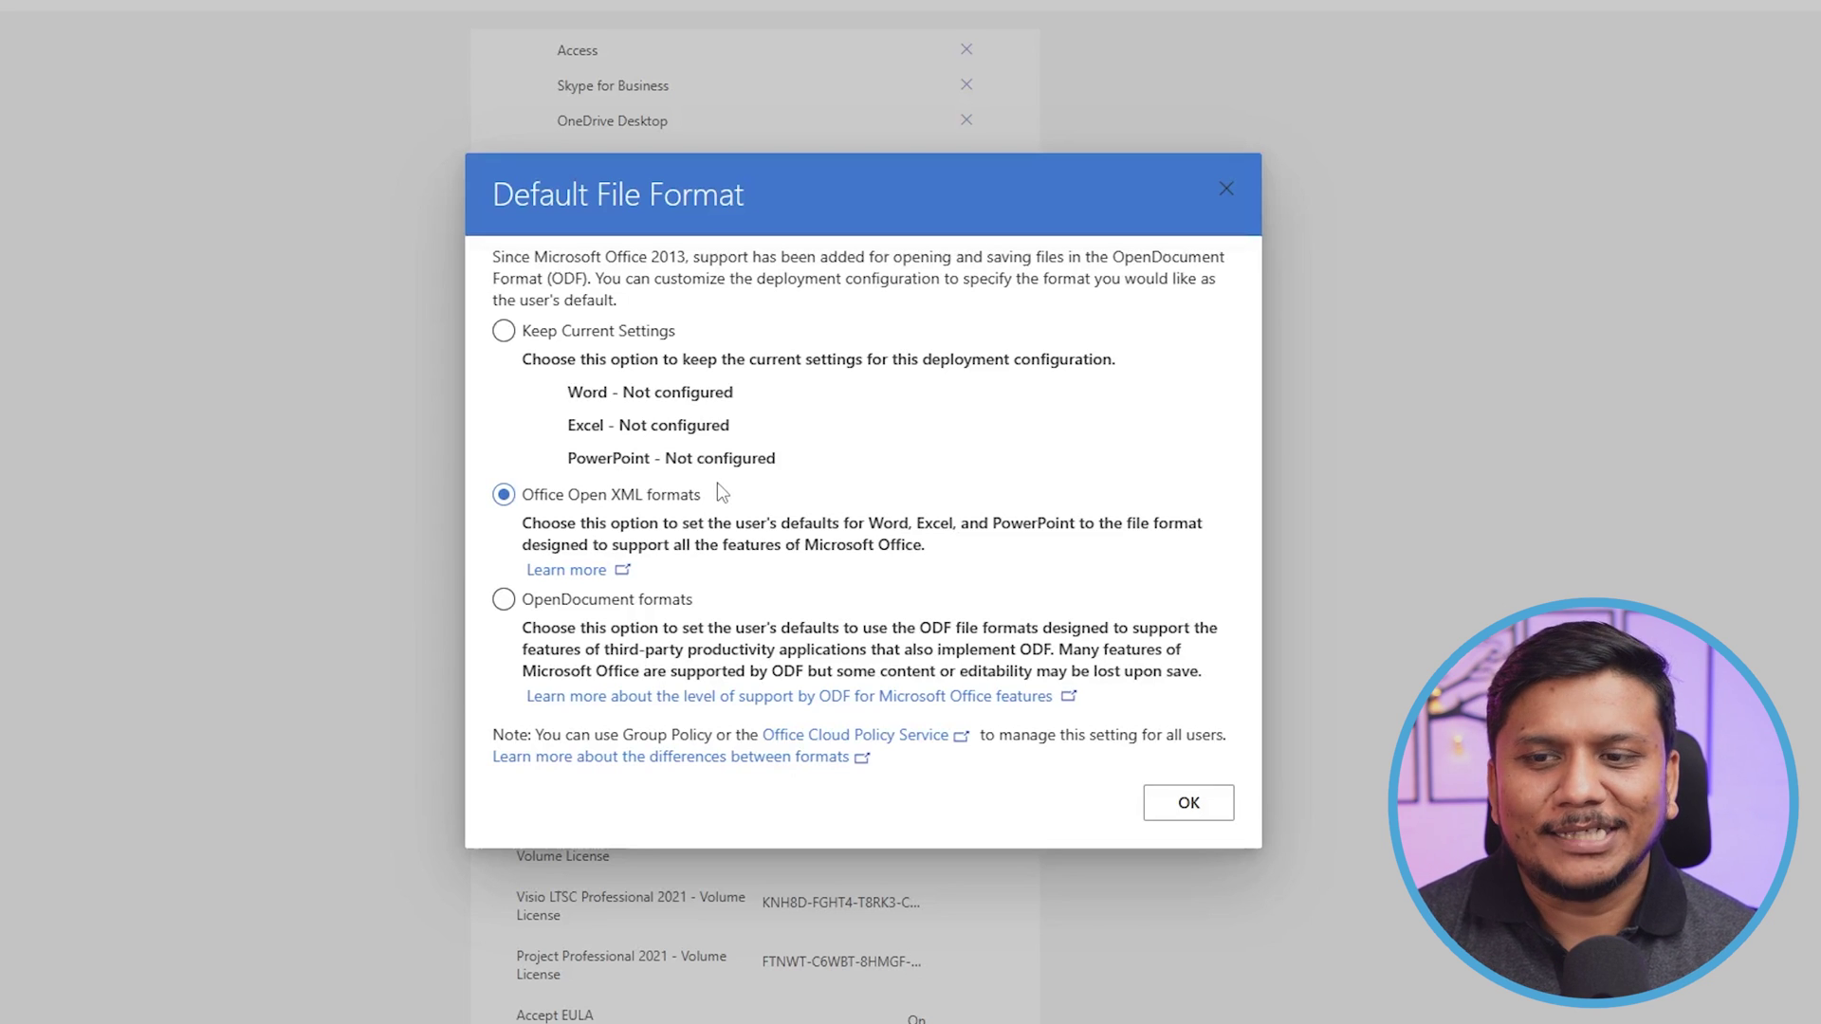
left_click(1181, 799)
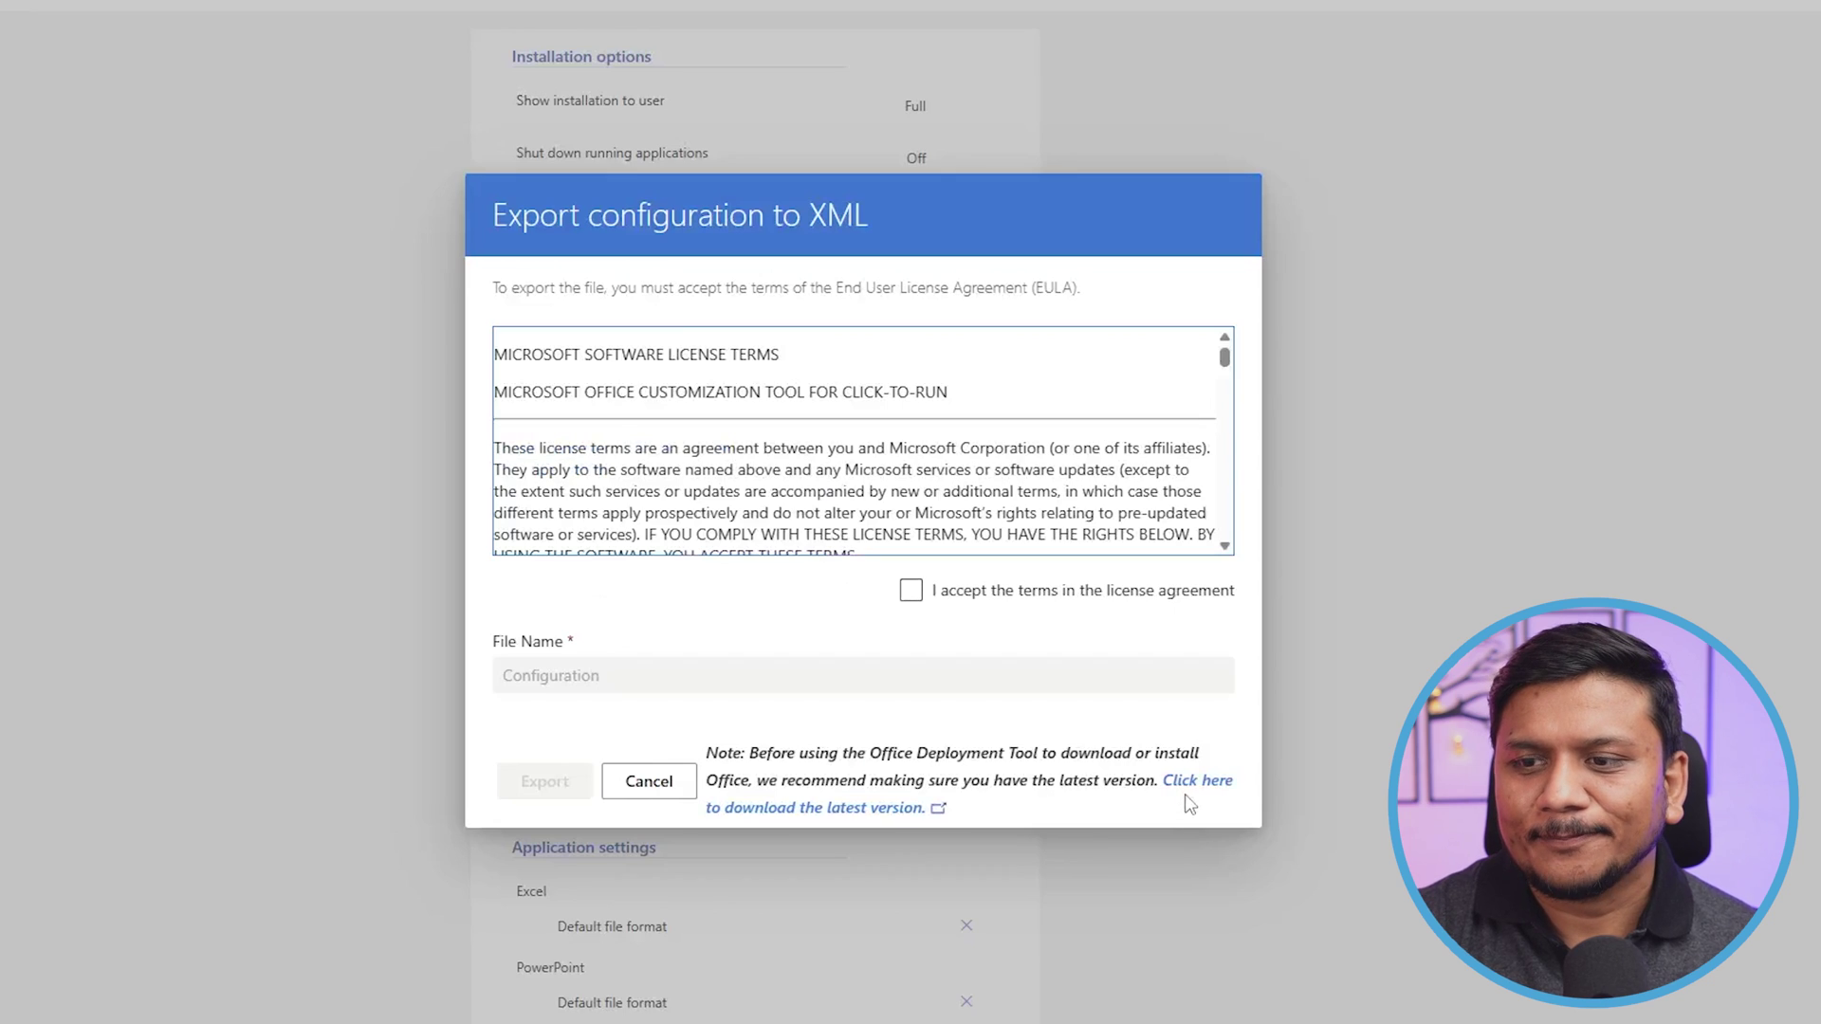
left_click(911, 590)
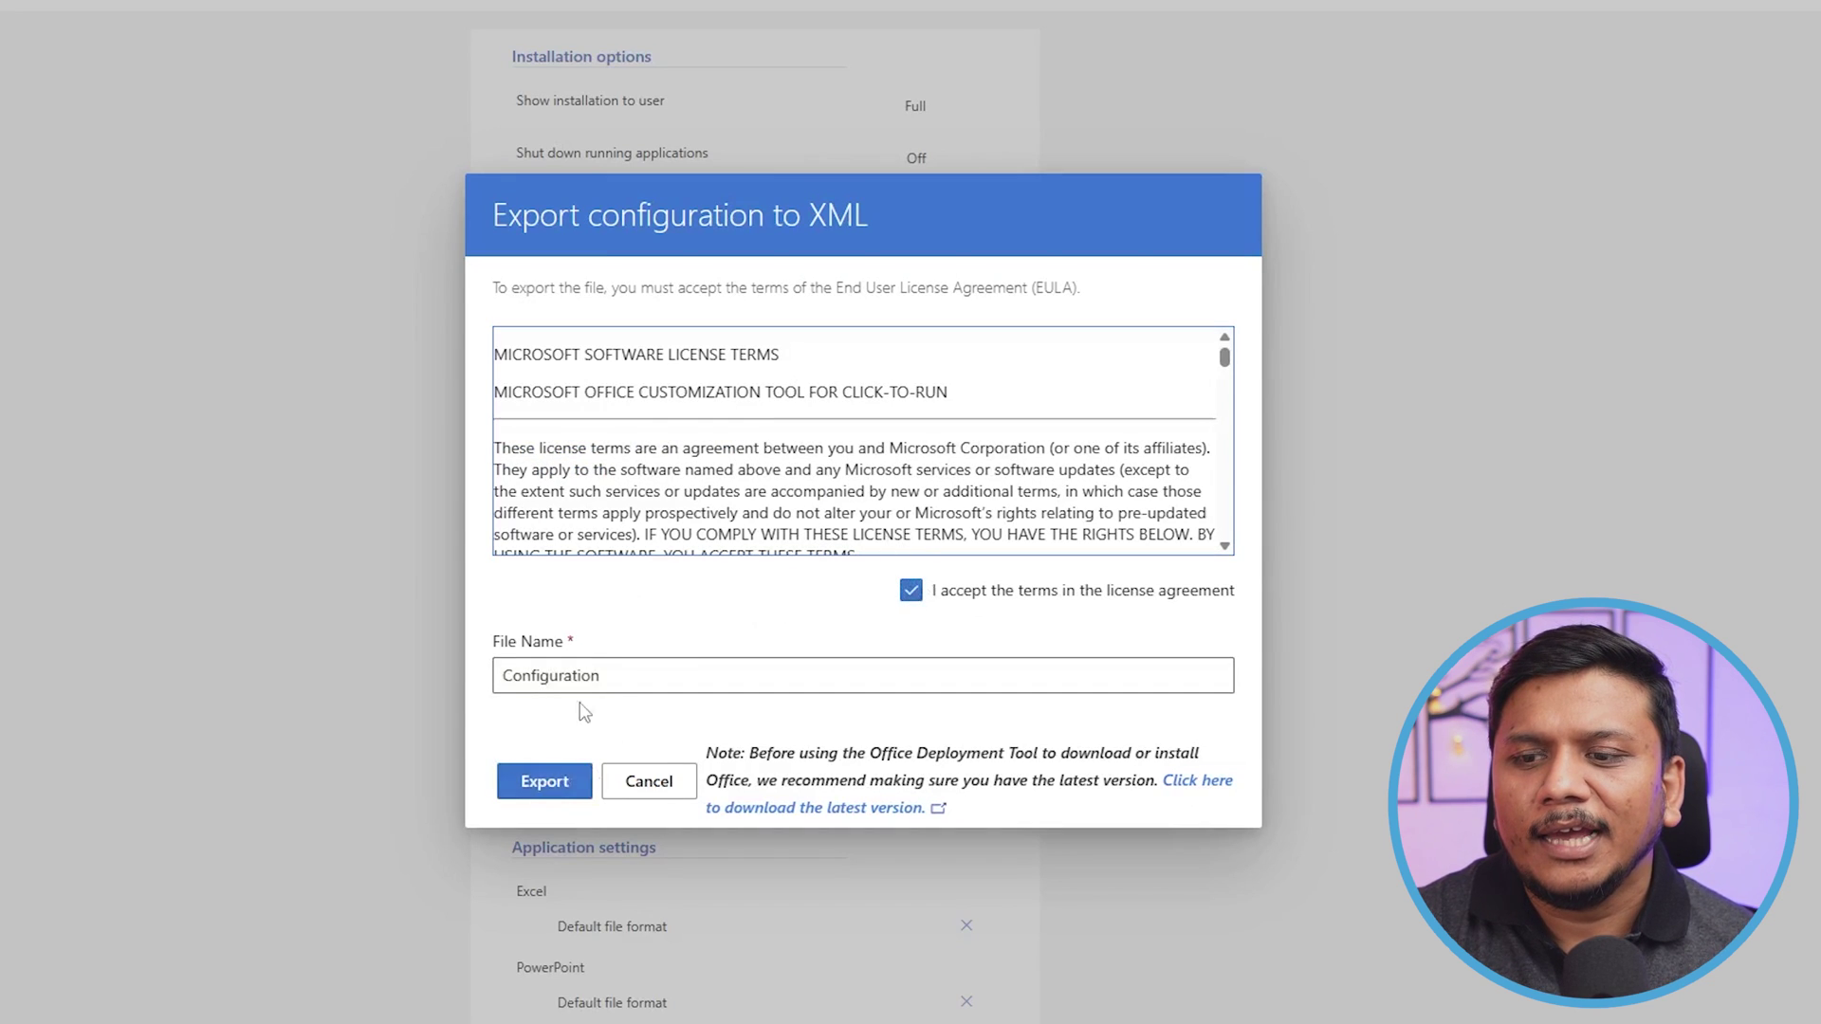
left_click(564, 787)
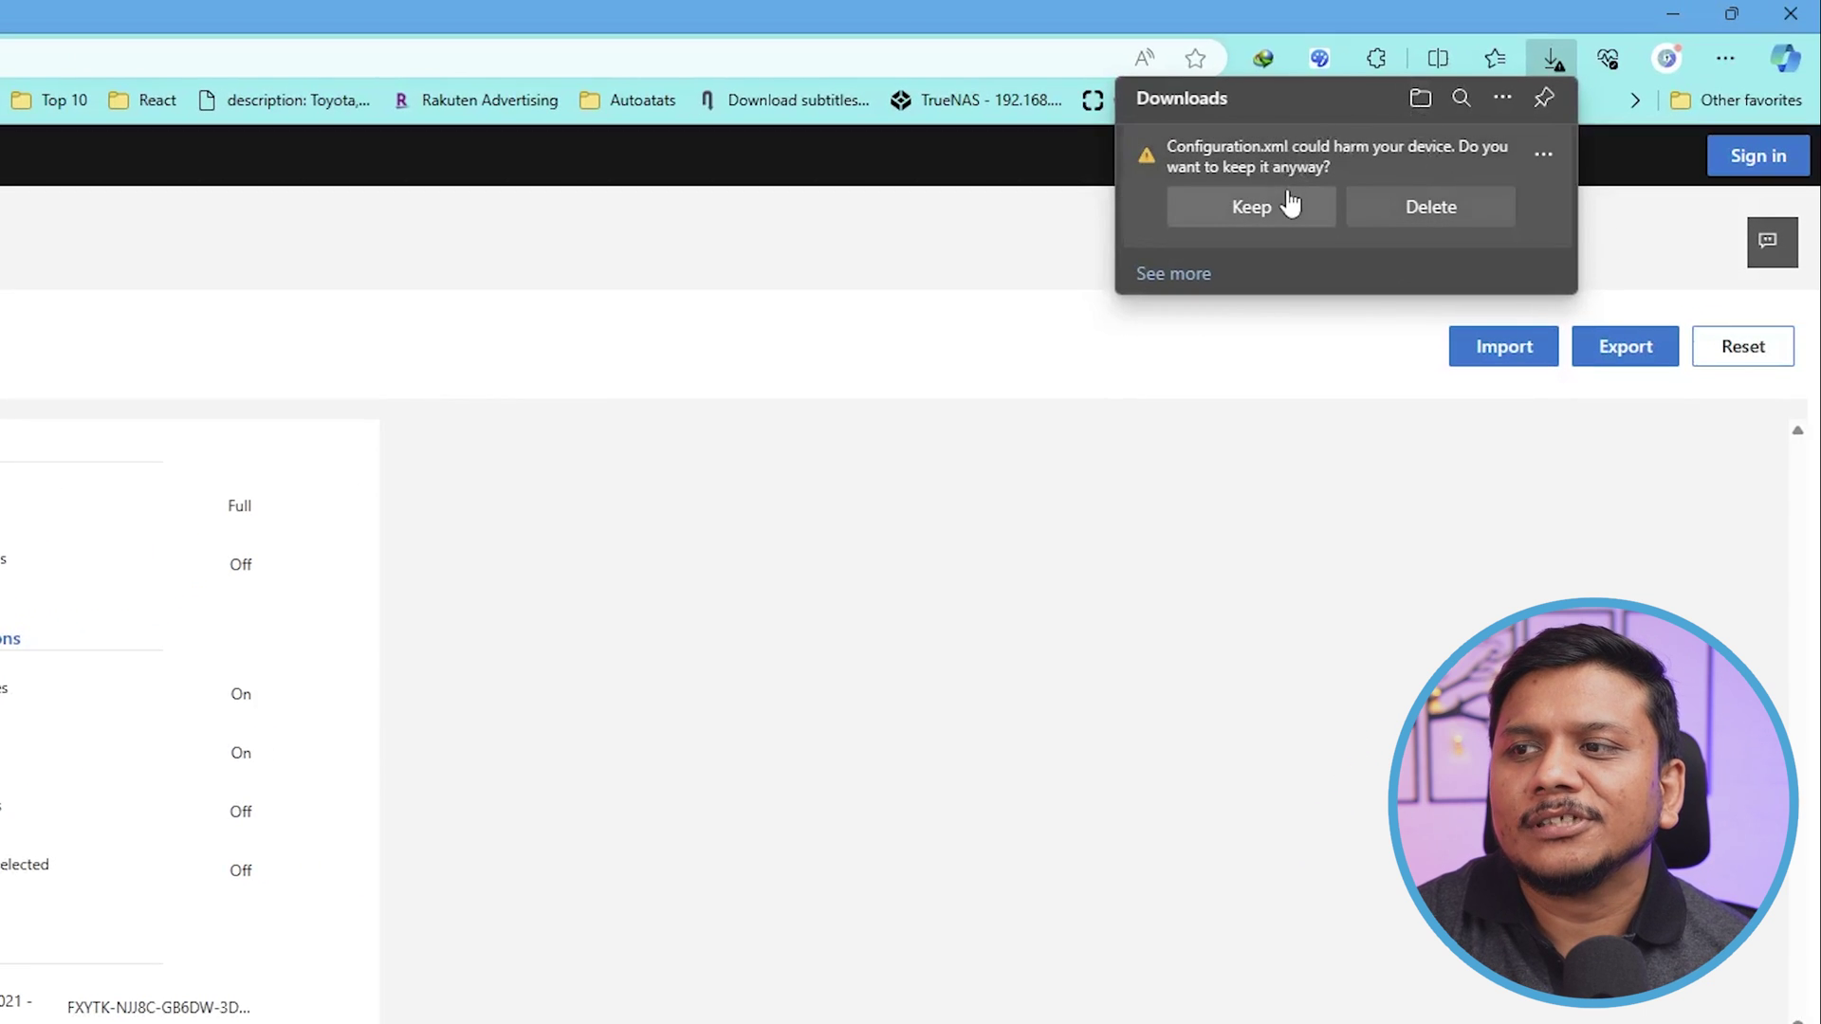
Keep the downloaded Configuration.xml and move its File Explorer window aside.
left_click(1283, 205)
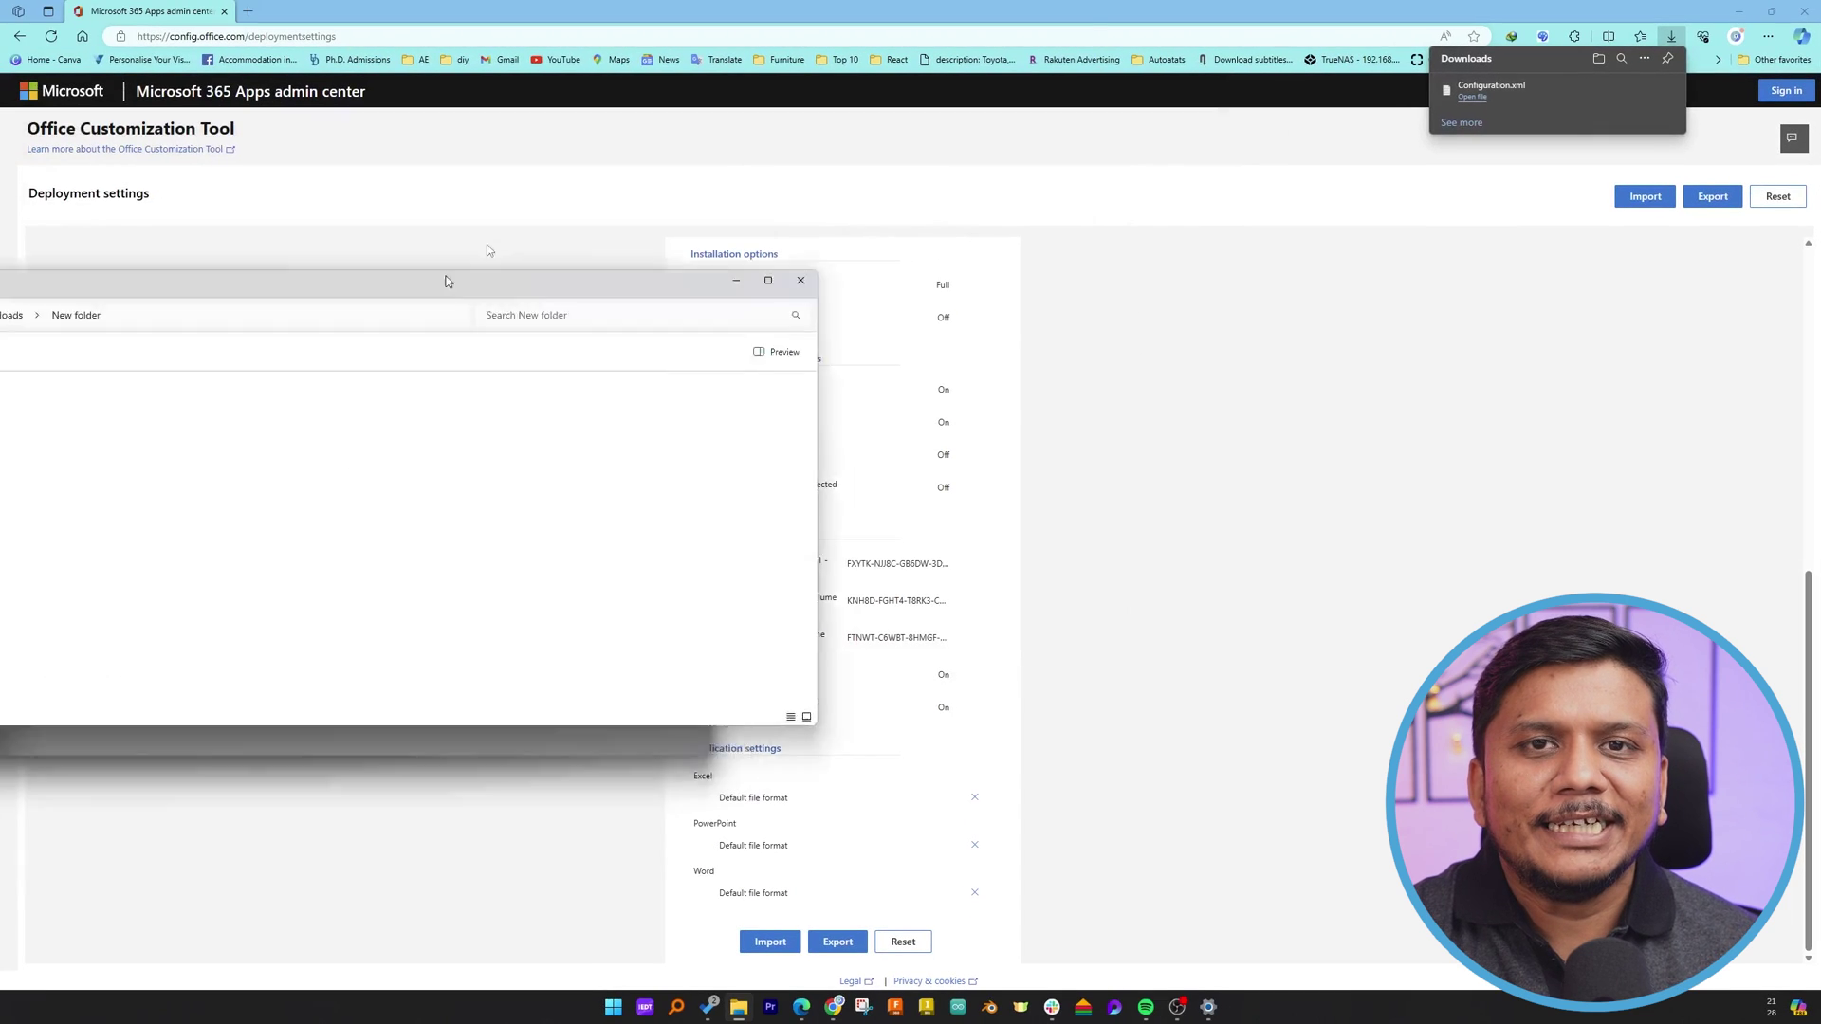
left_click_drag(503, 229, 894, 19)
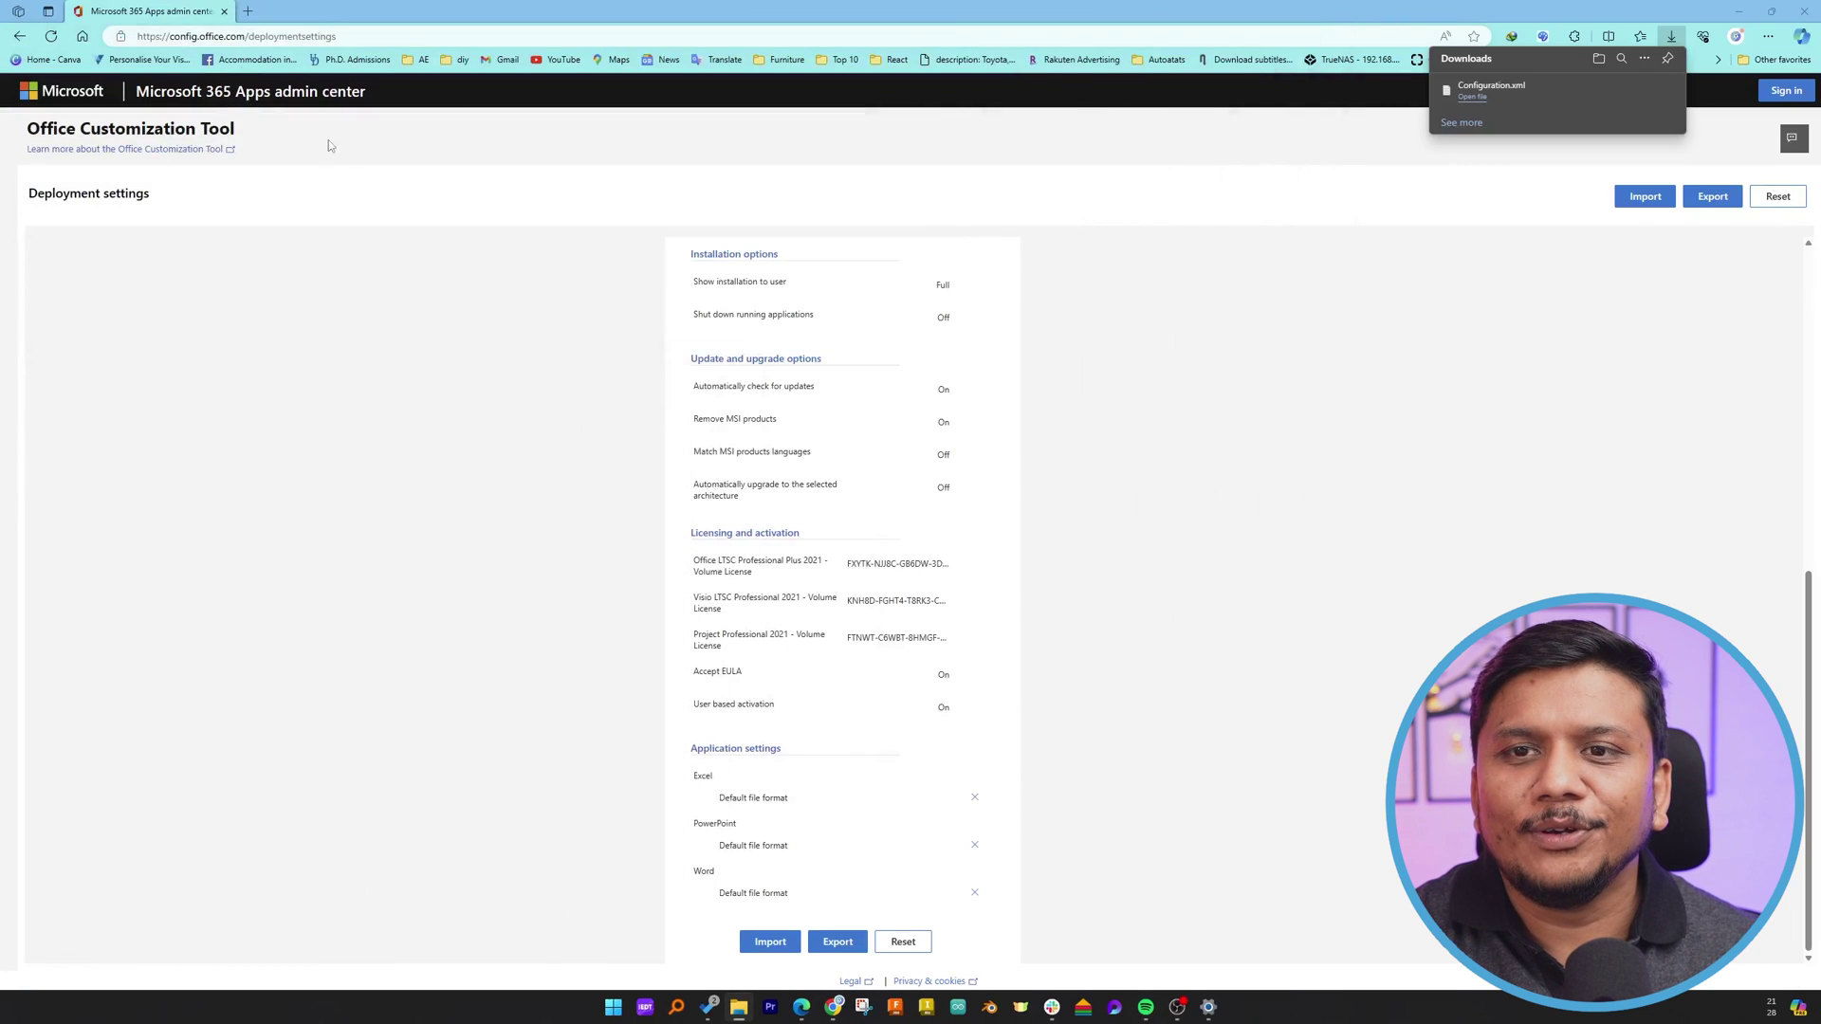
Search Bing for 'office deployment' and open Microsoft's Office Deployment Tool download page.
left_click(385, 33)
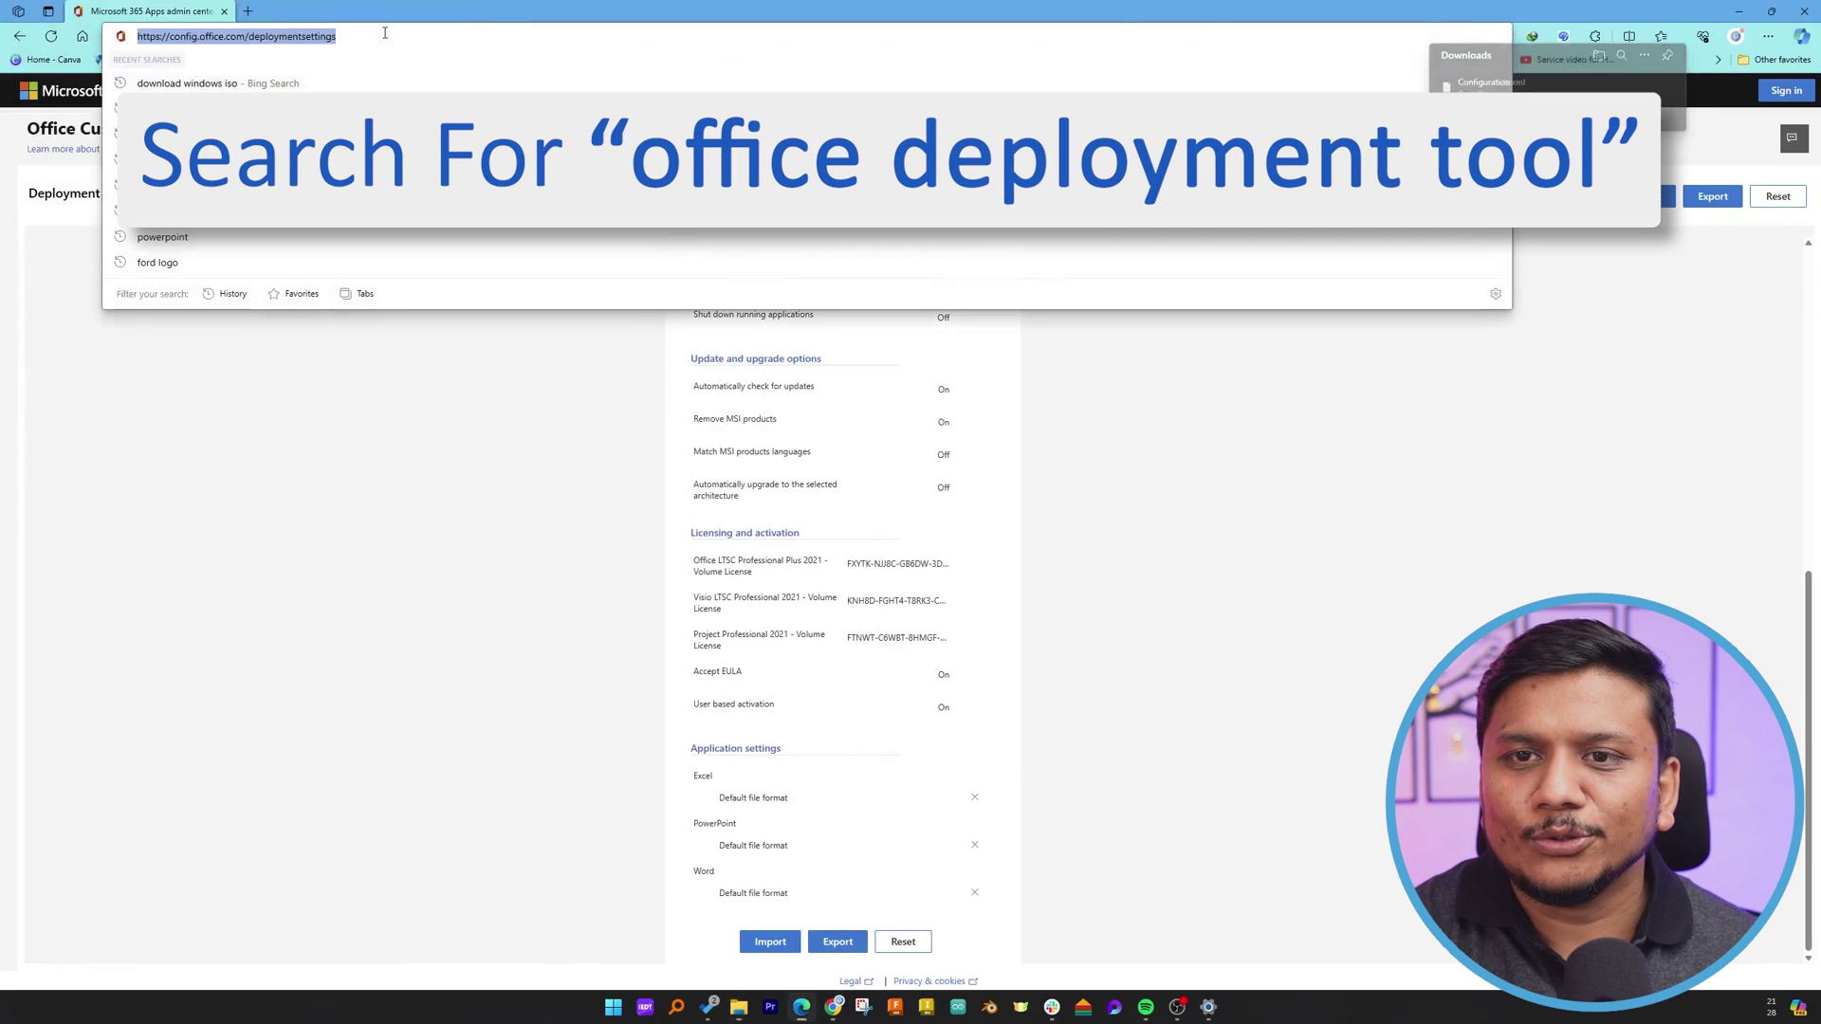
type("office depl")
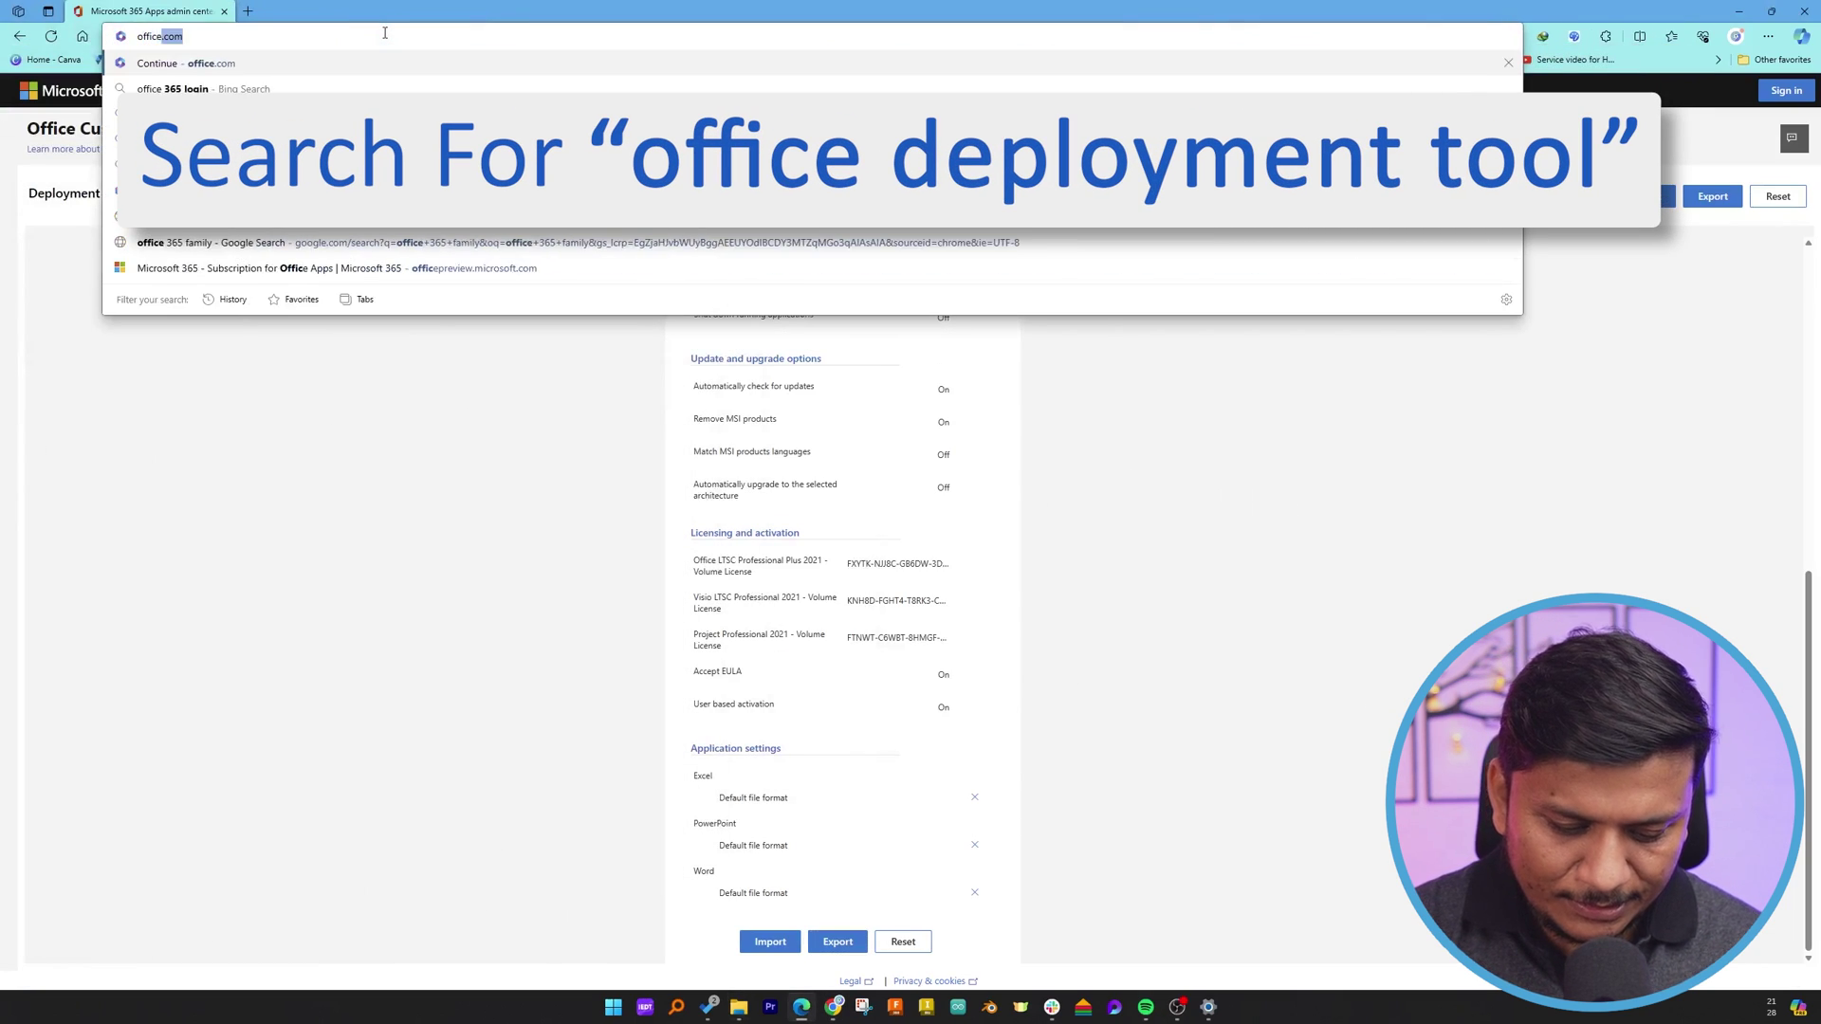
type("oyment")
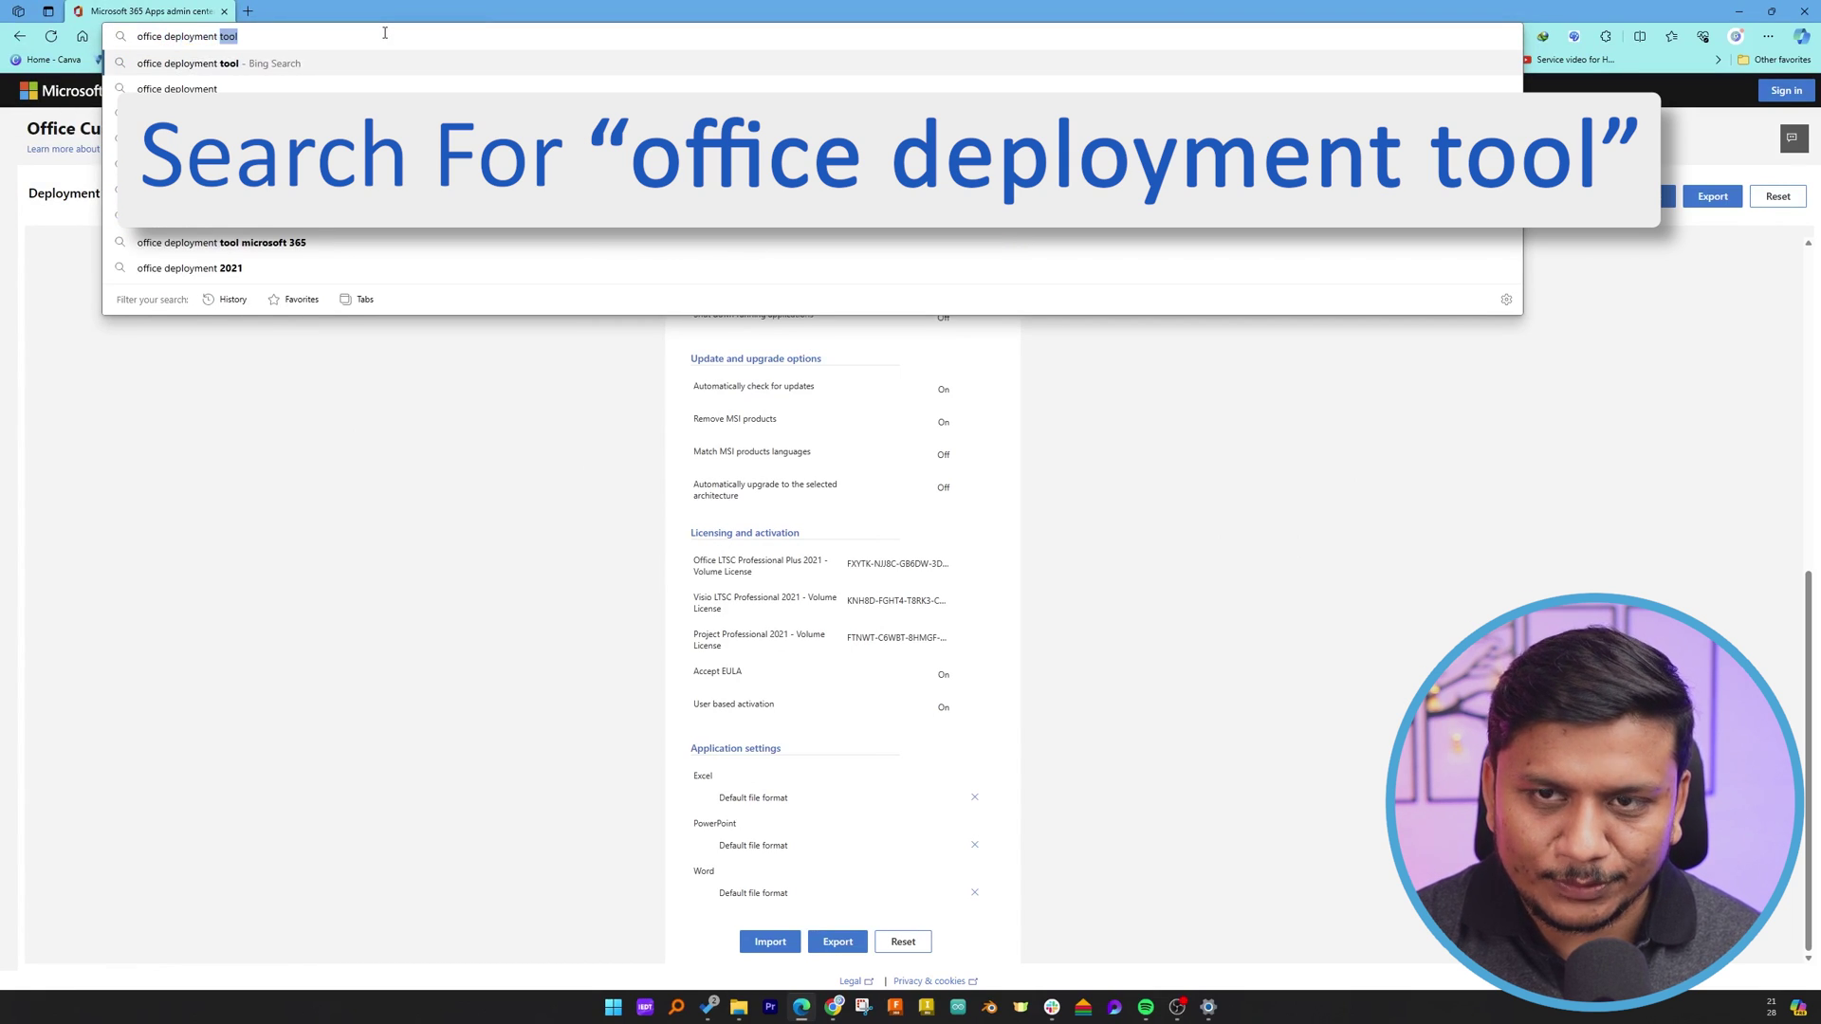
key("Return")
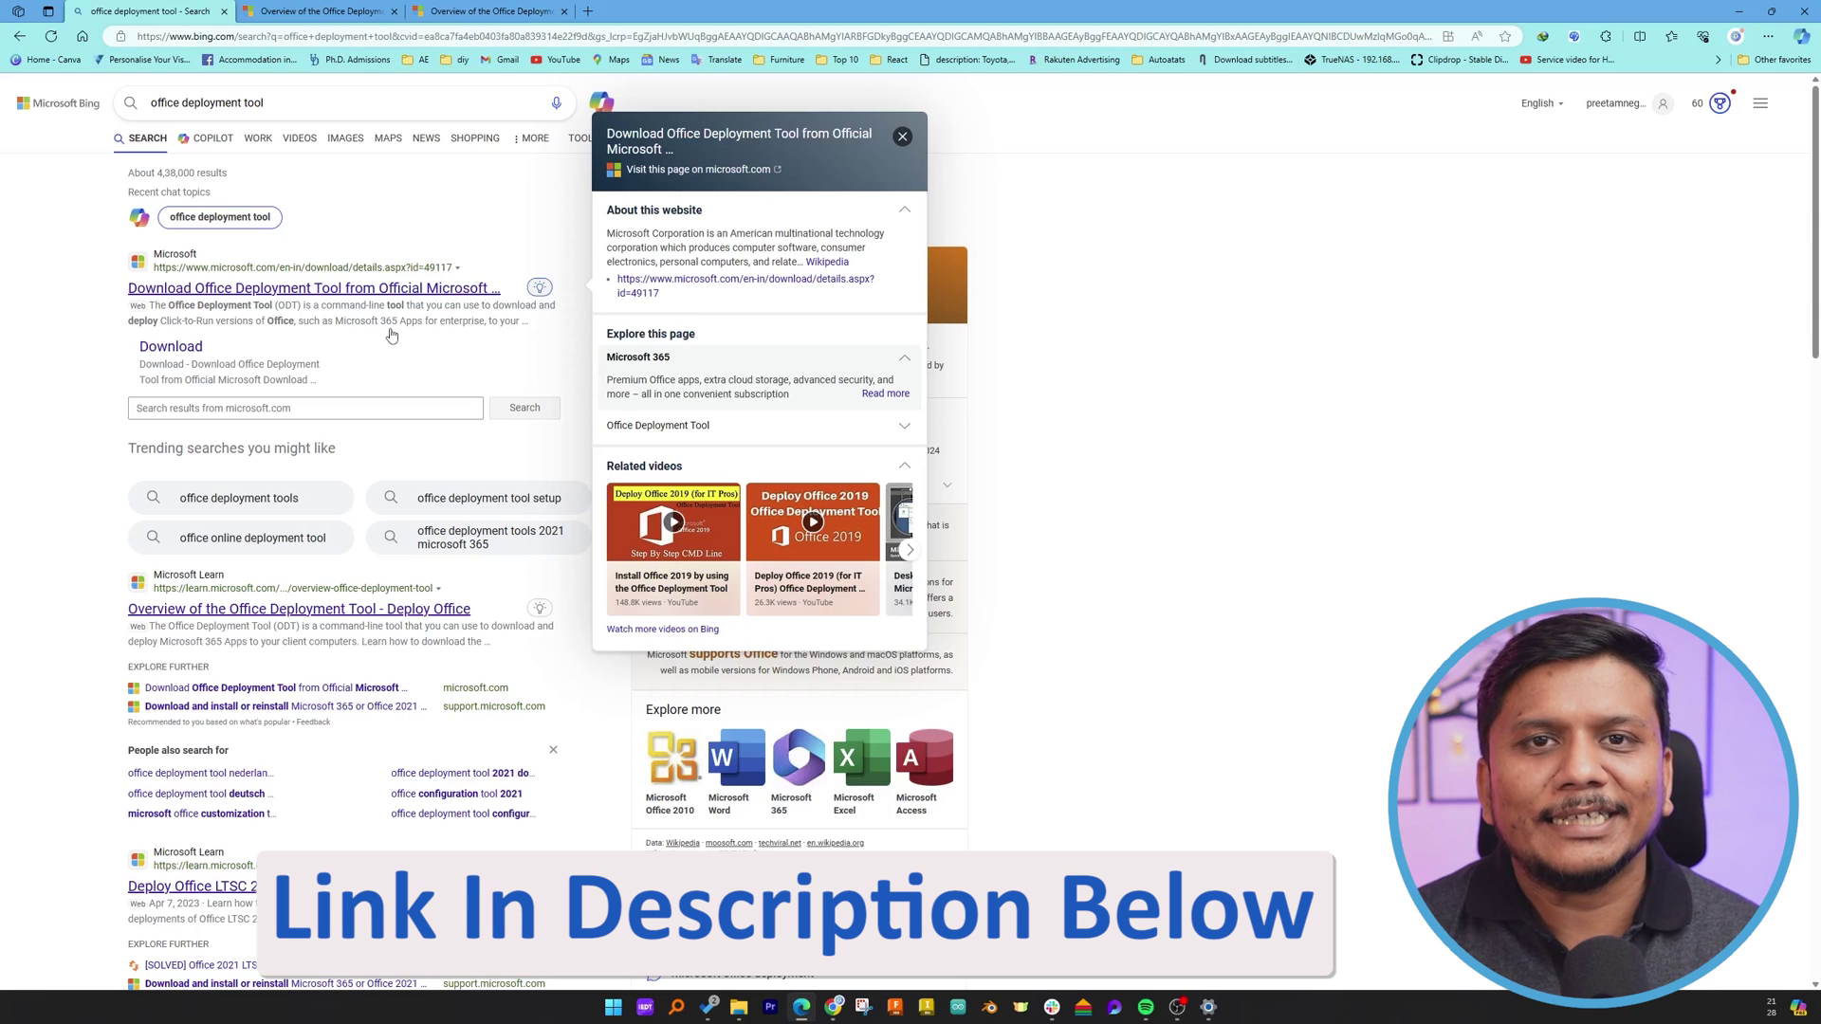
left_click(325, 289)
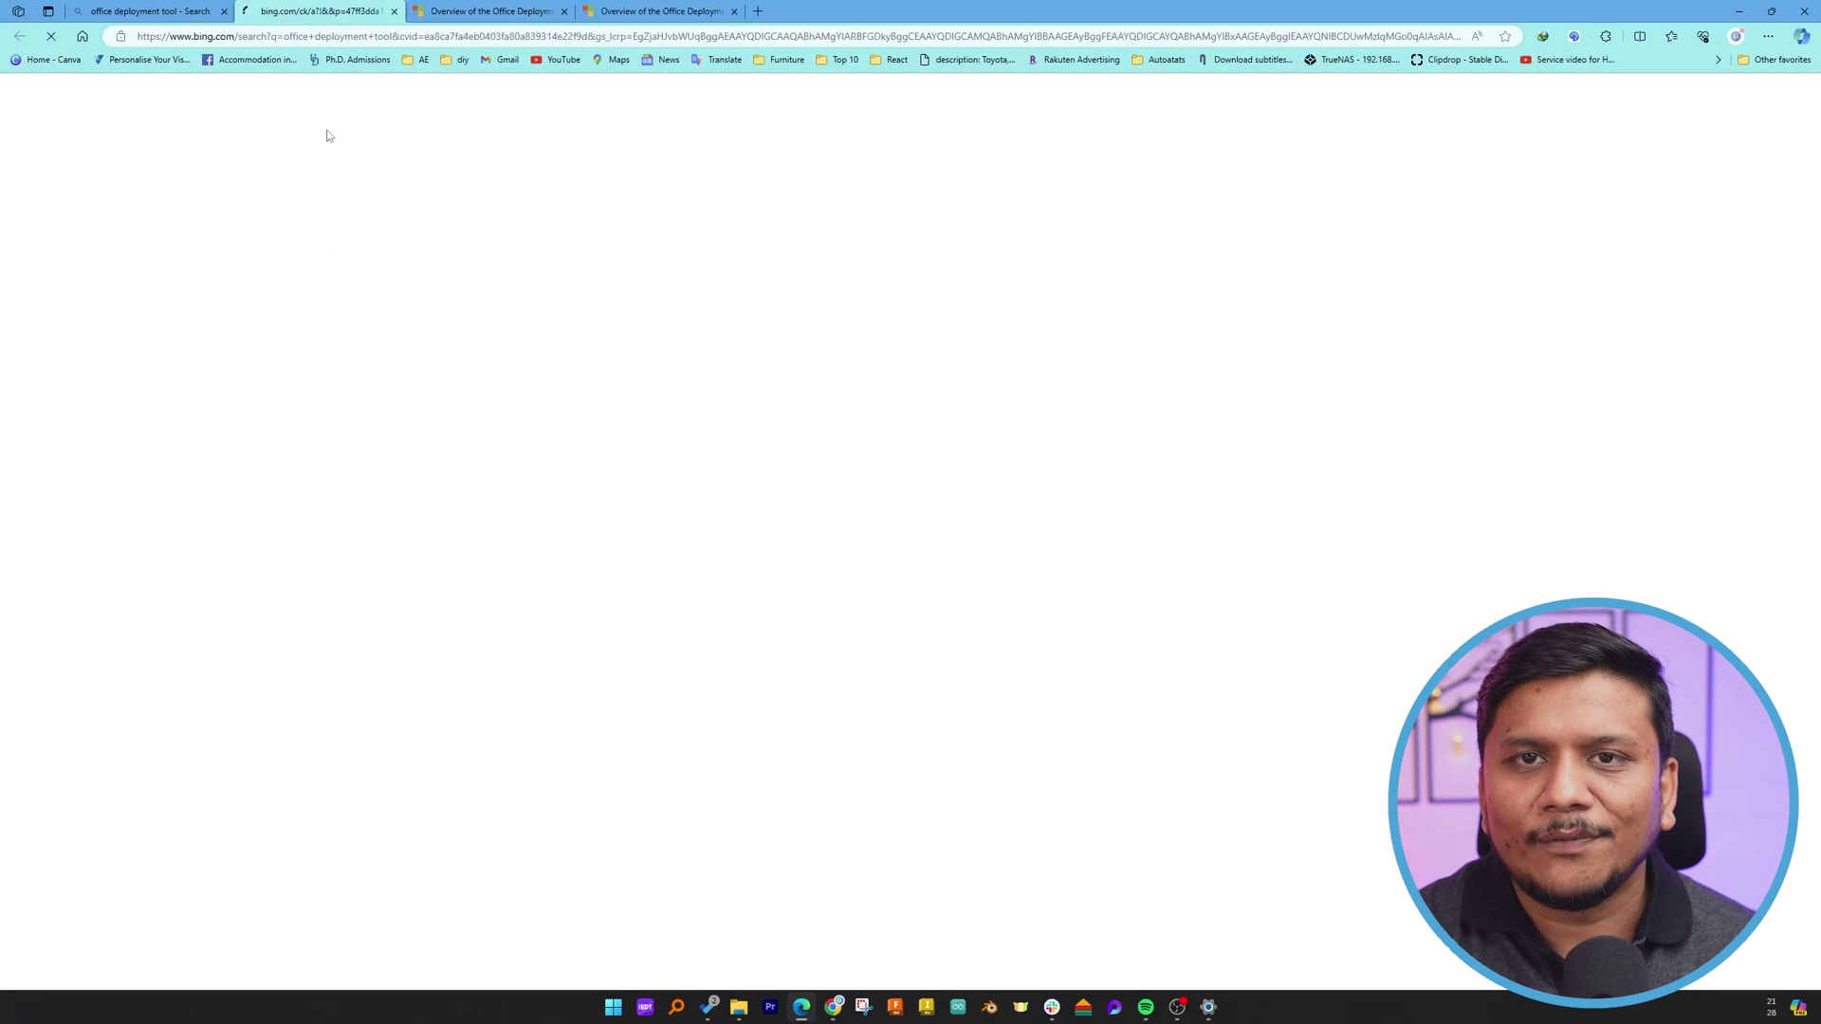
Download officedeploymenttool_17126-20132.exe into the New folder beside Configuration.xml.
scroll(514, 379, "down", 3)
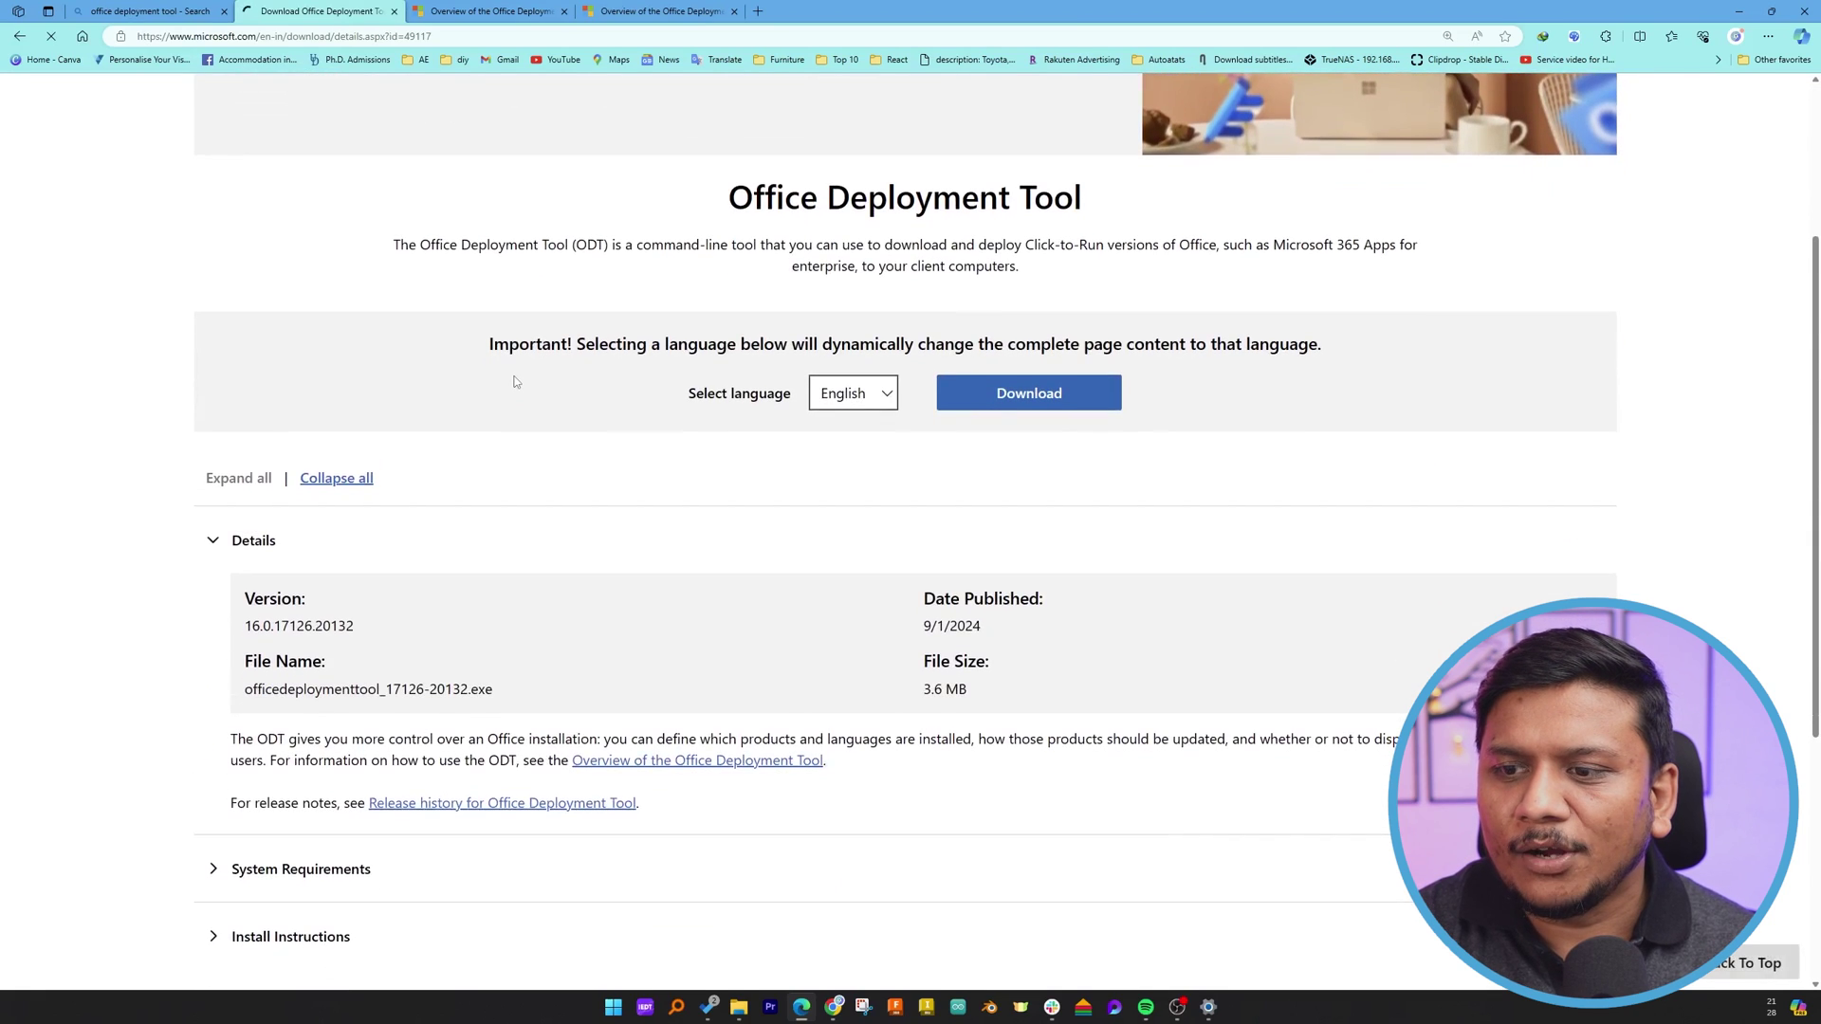
scroll(879, 407, "down", 5)
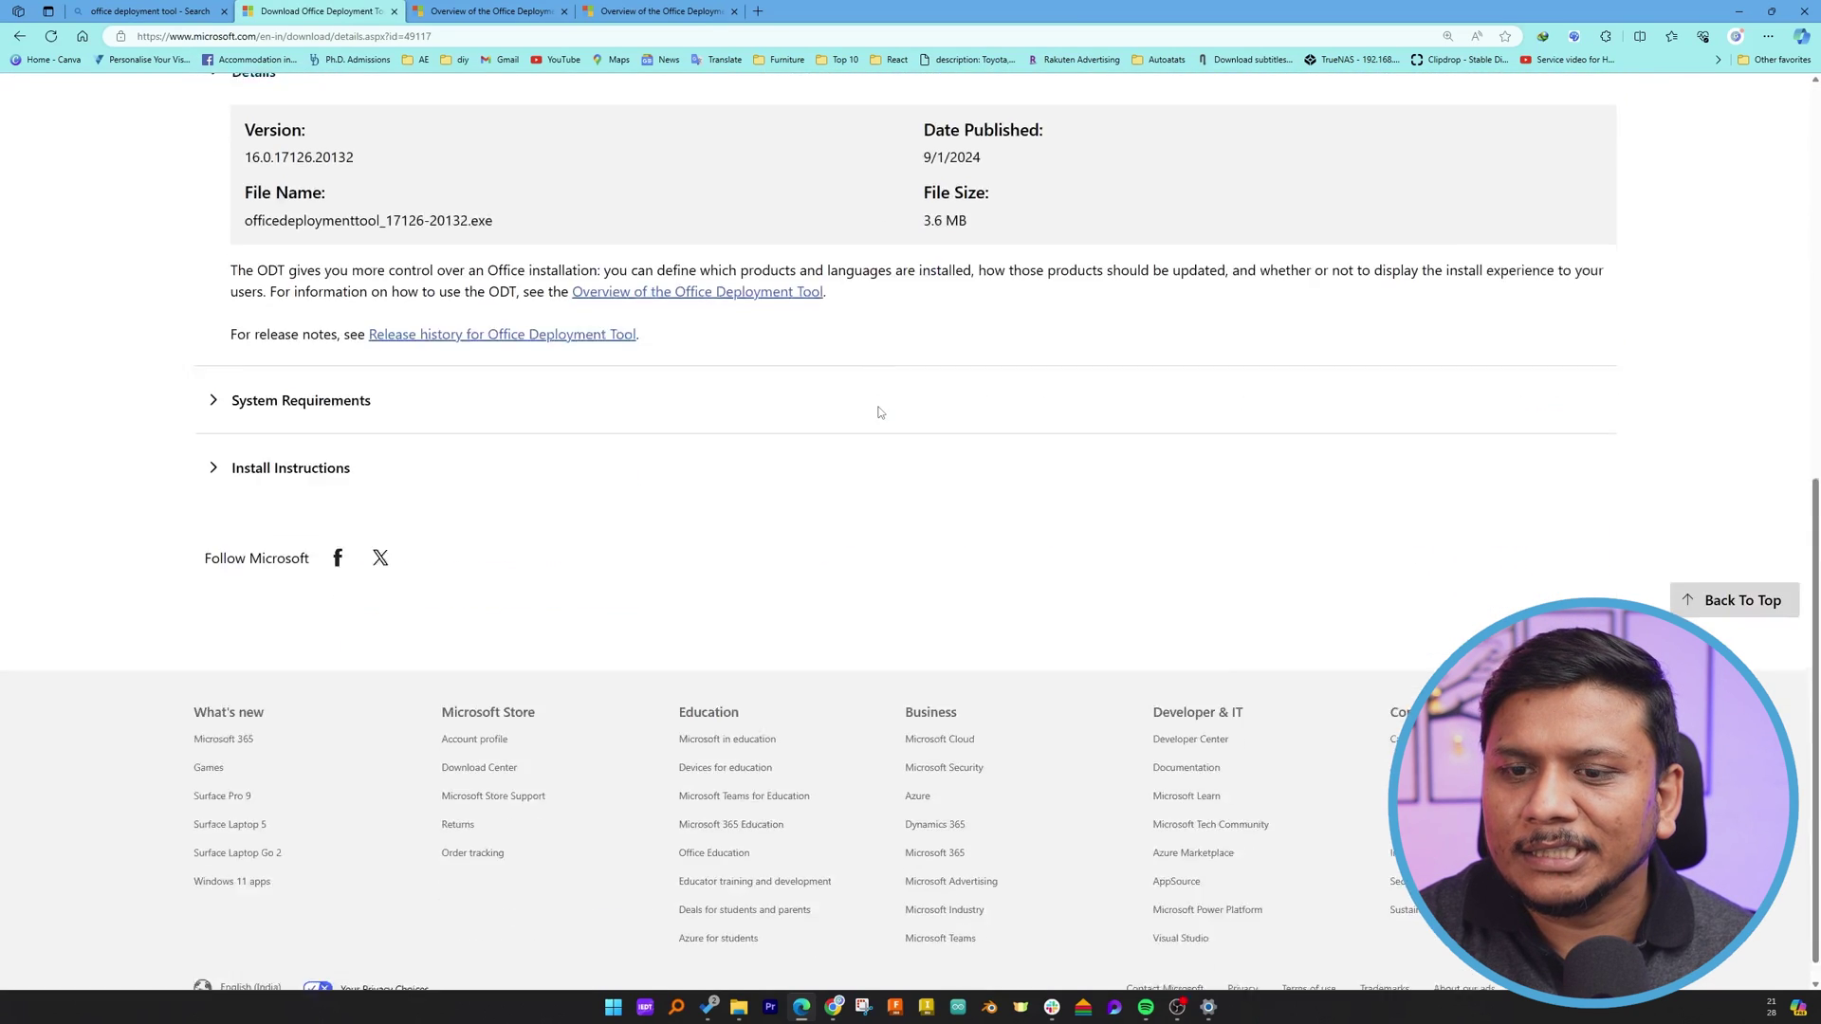
scroll(879, 413, "up", 7)
left_click(1017, 590)
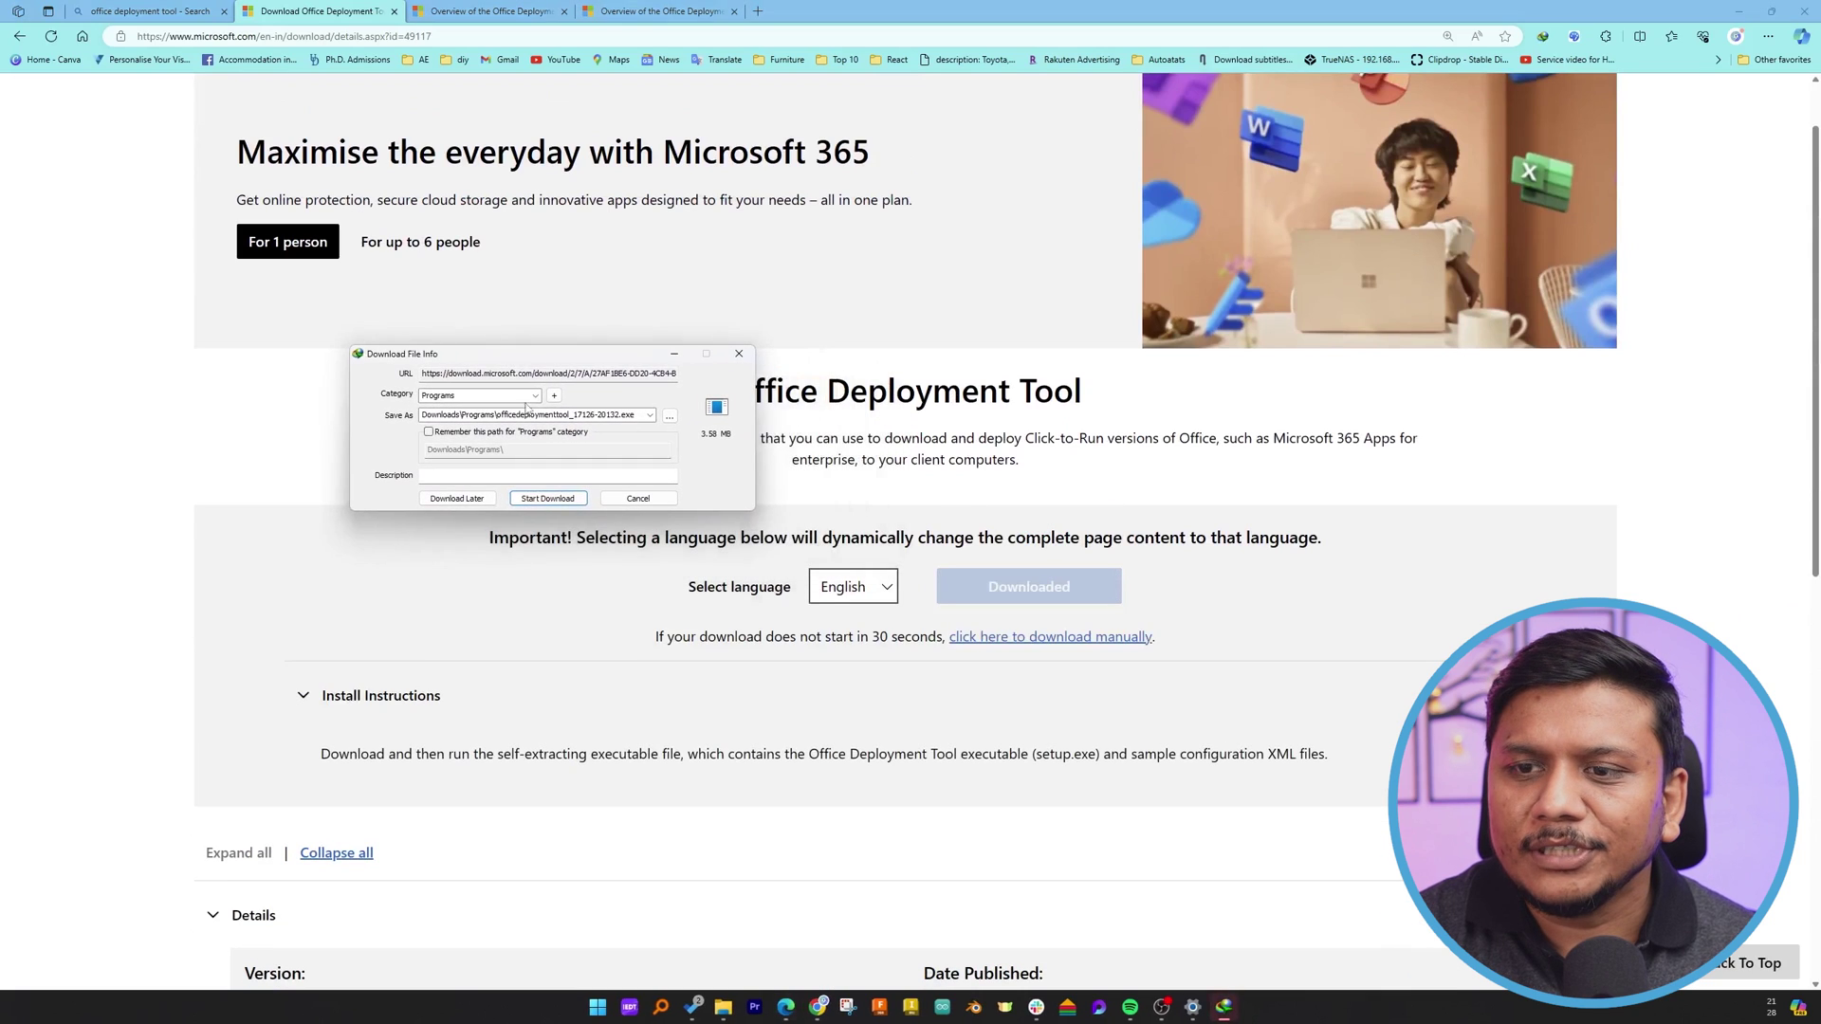
left_click(547, 498)
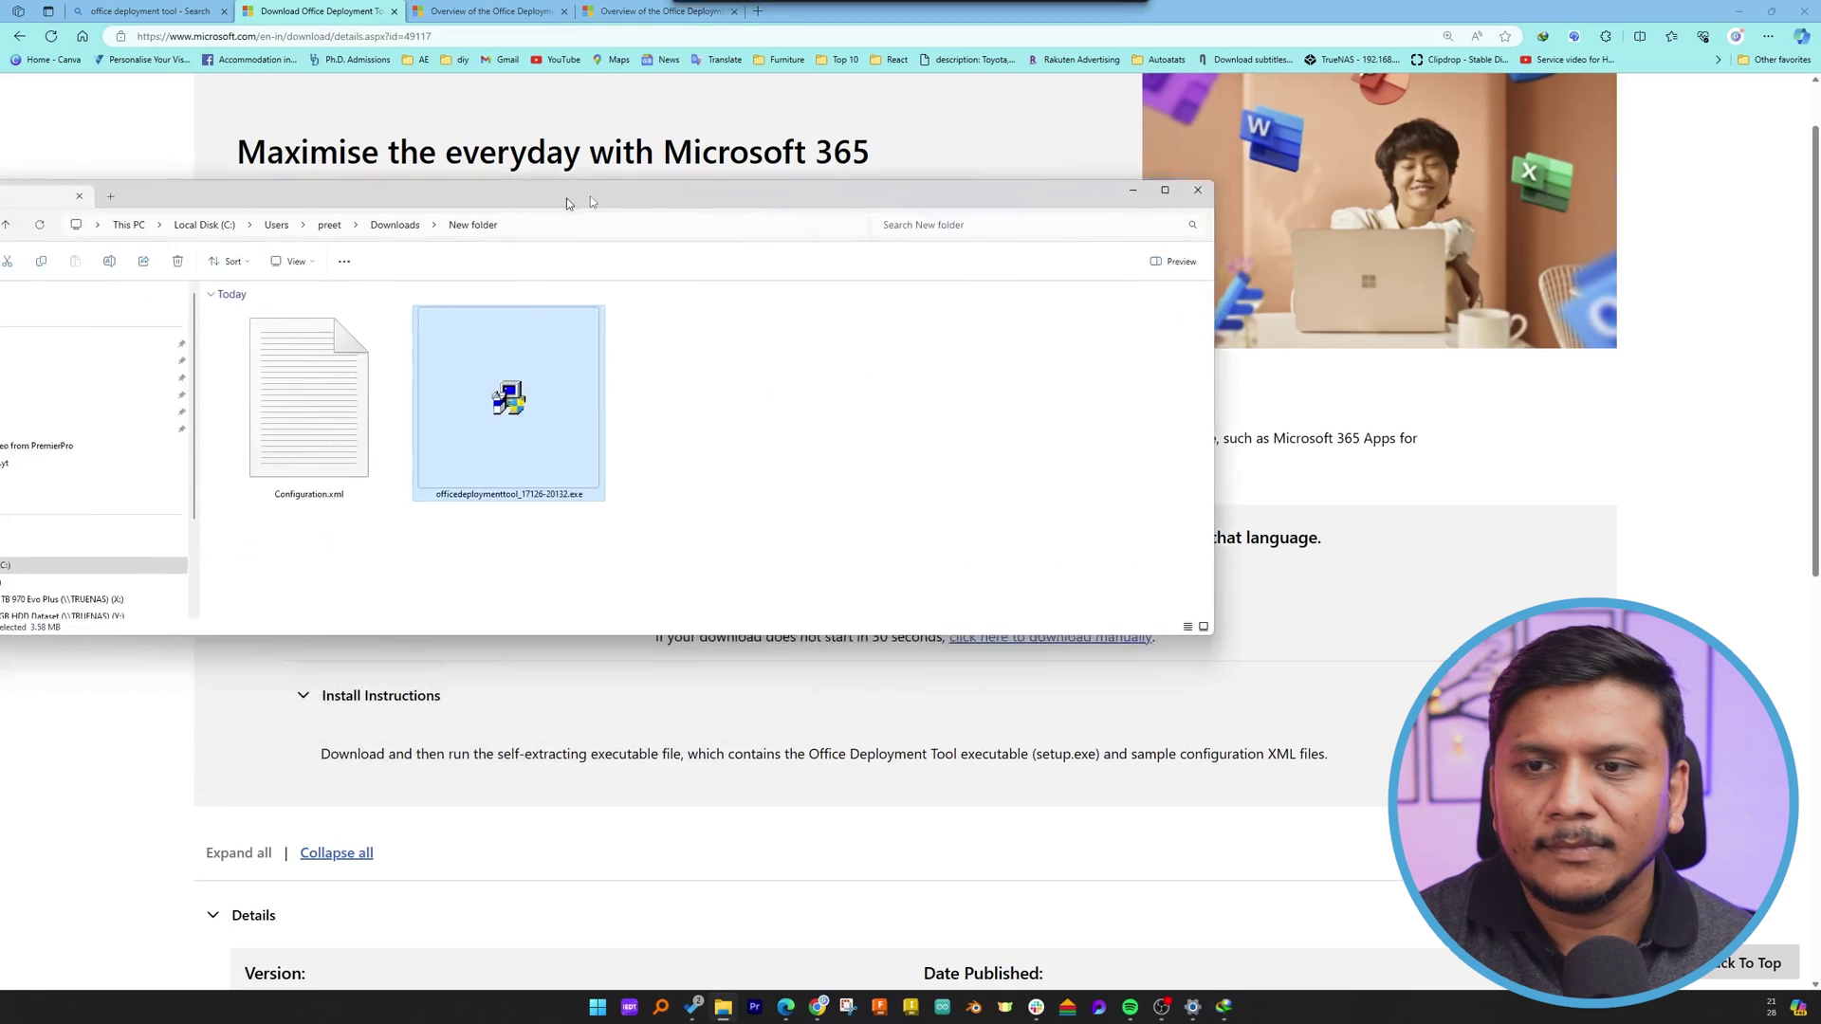
left_click_drag(567, 197, 799, 151)
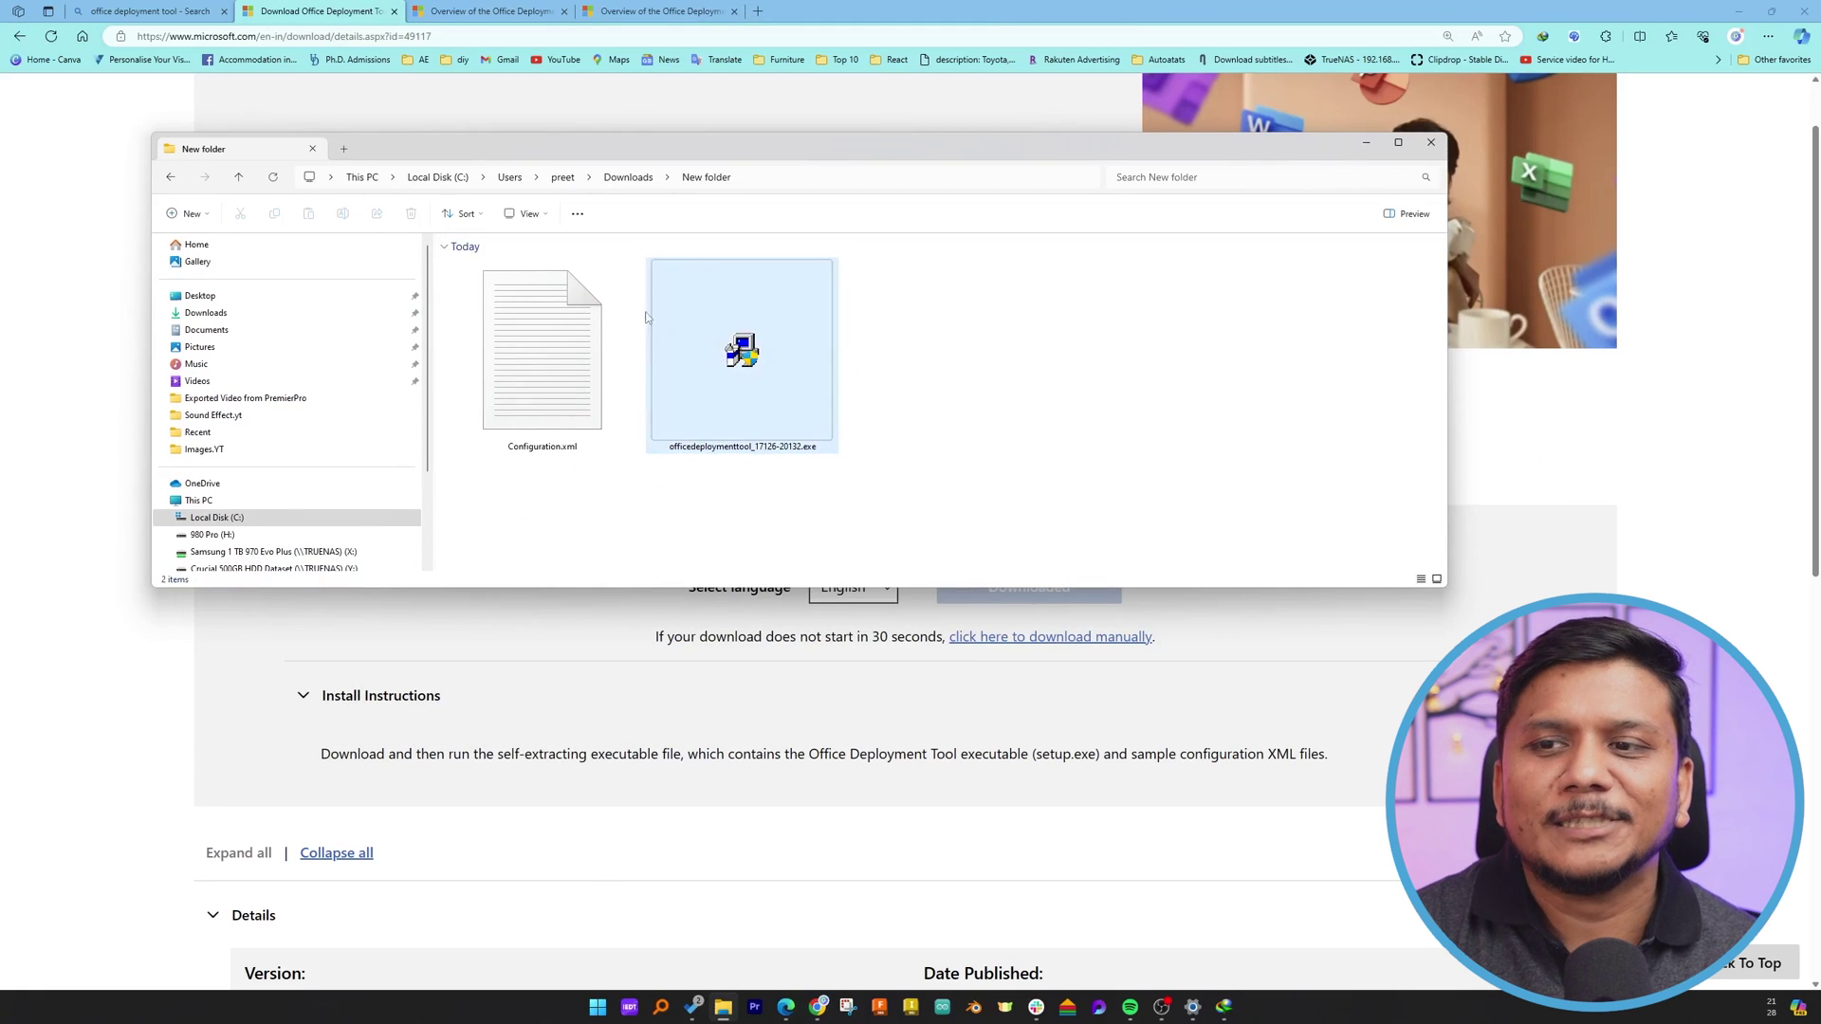
Launch the Office Deployment Tool installer and accept its license terms.
double_click(912, 148)
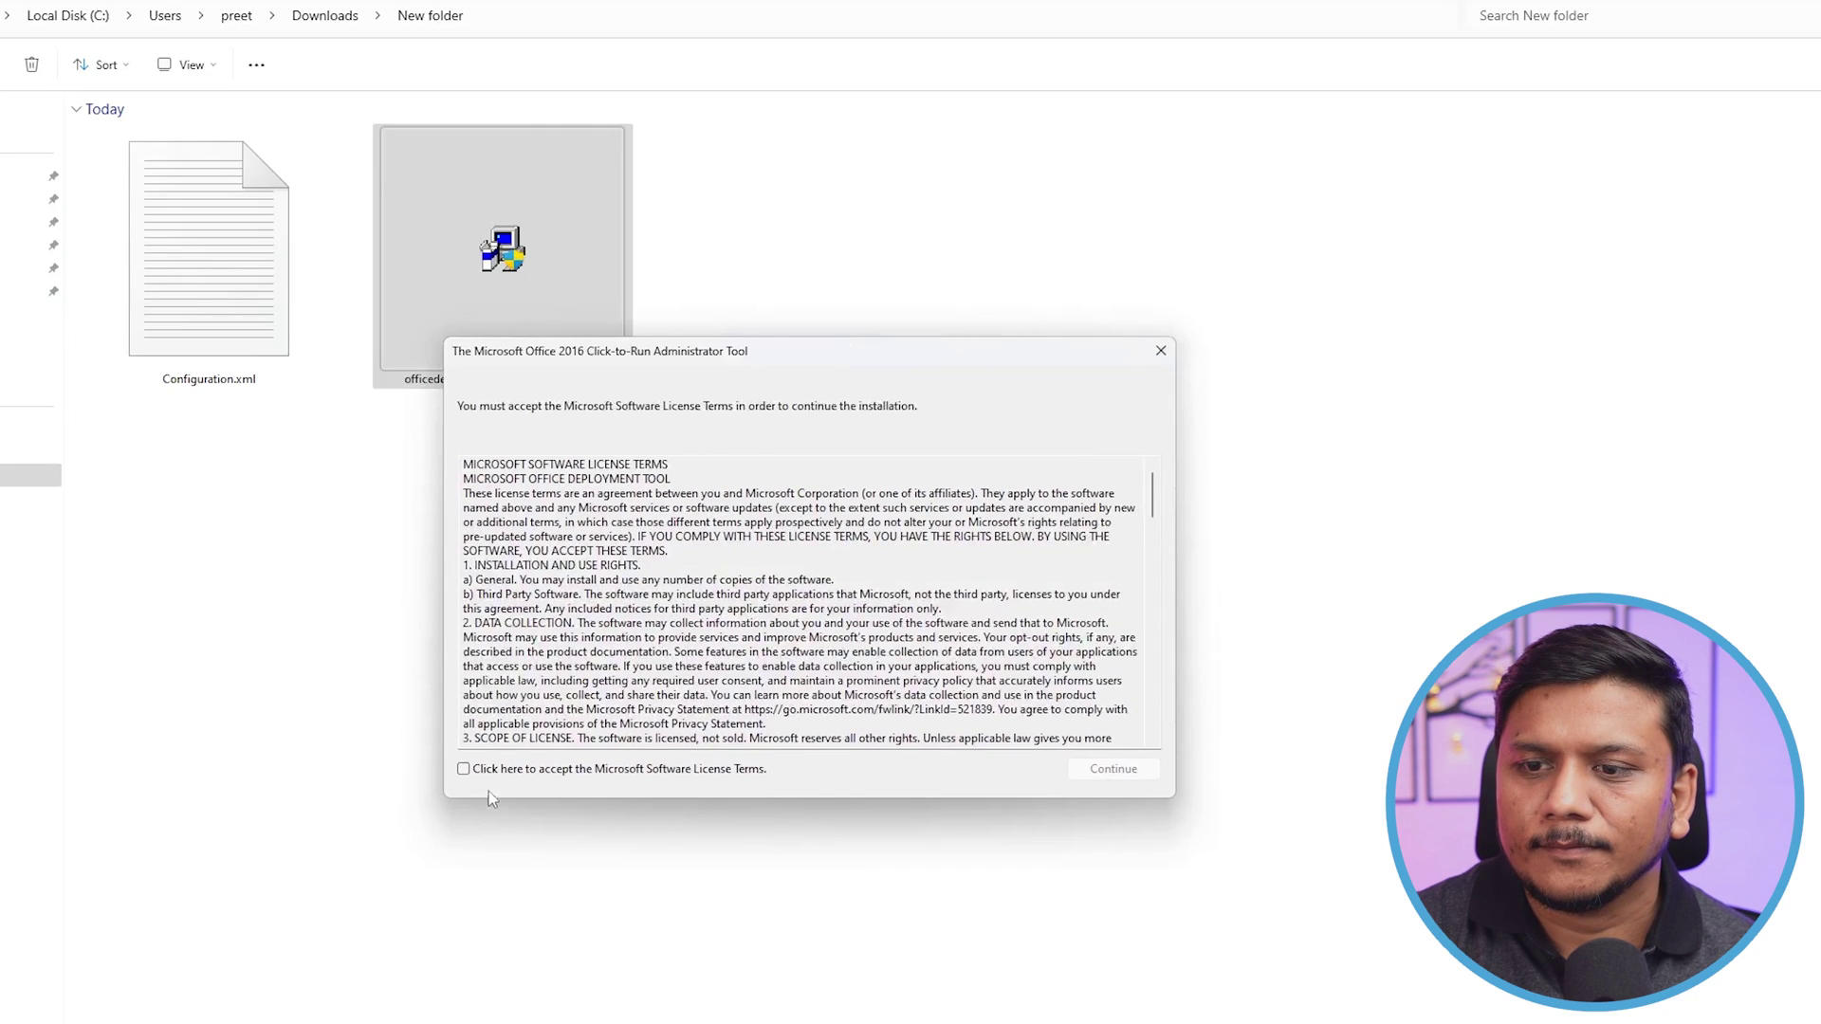
left_click(560, 770)
left_click(1105, 769)
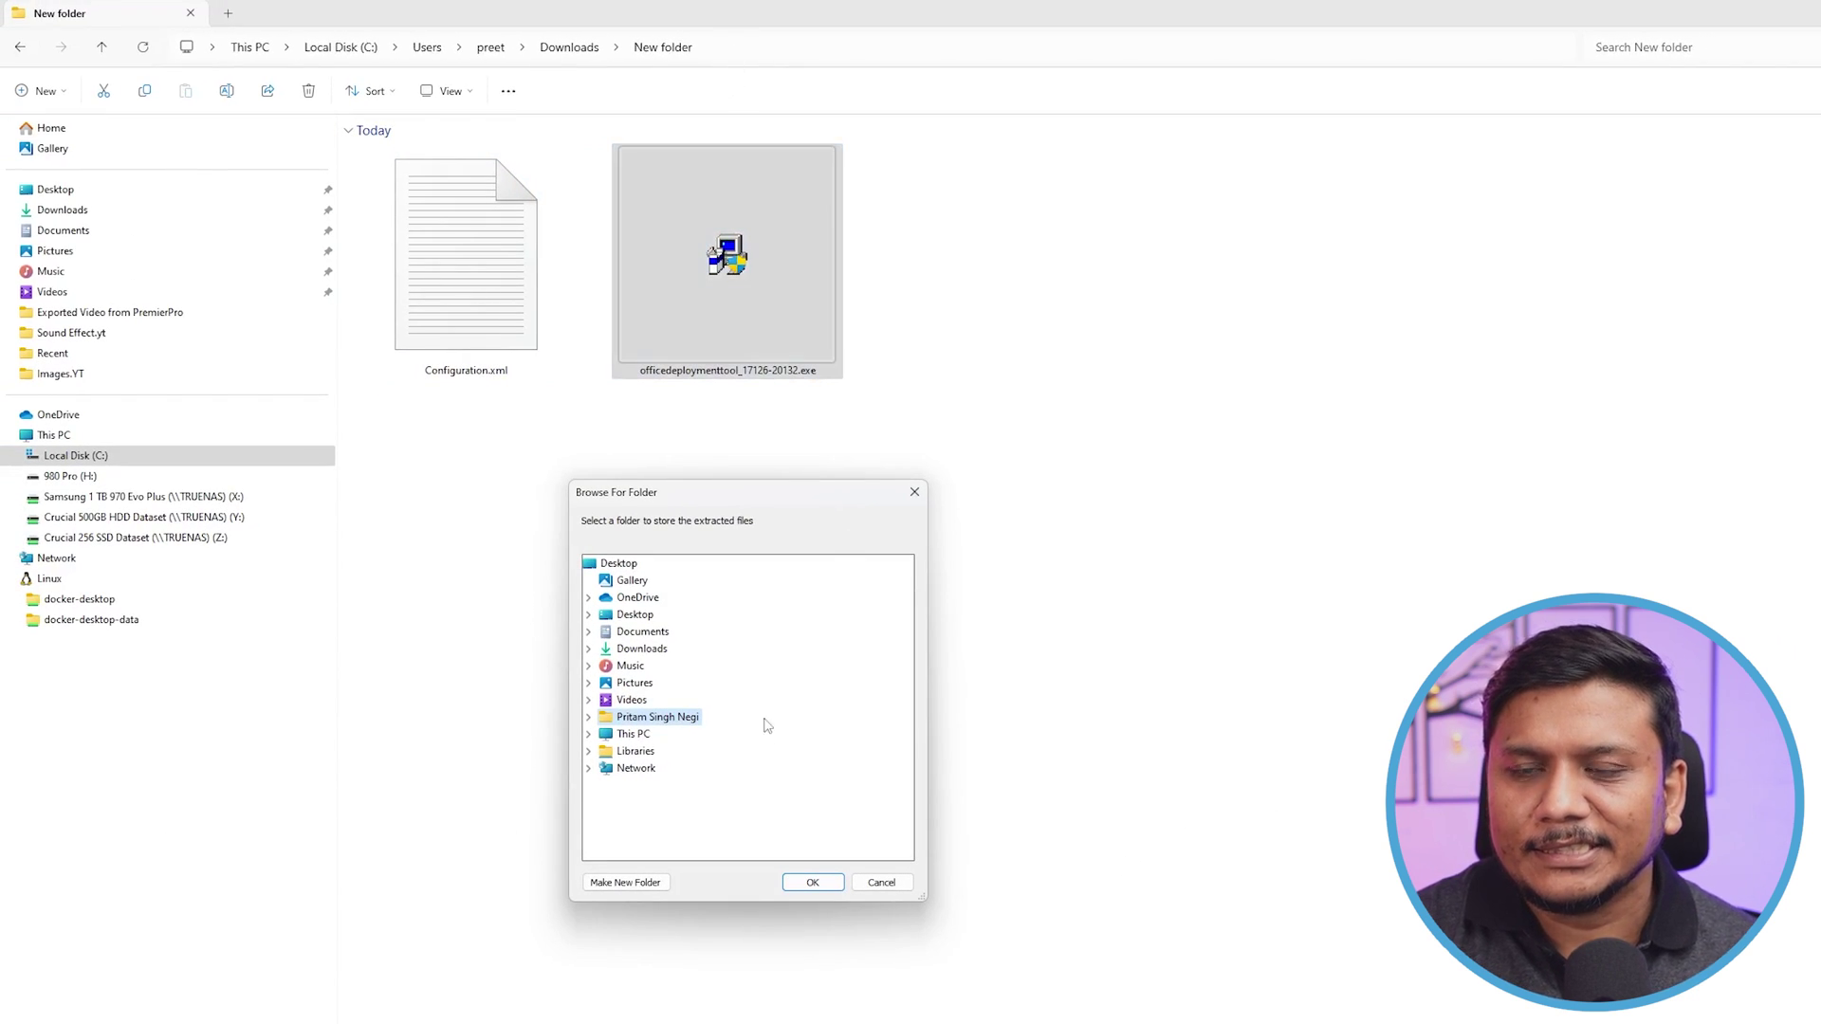
Extract the tool's files into a new Desktop folder named Office.
left_click(726, 46)
right_click(343, 48)
left_click(396, 99)
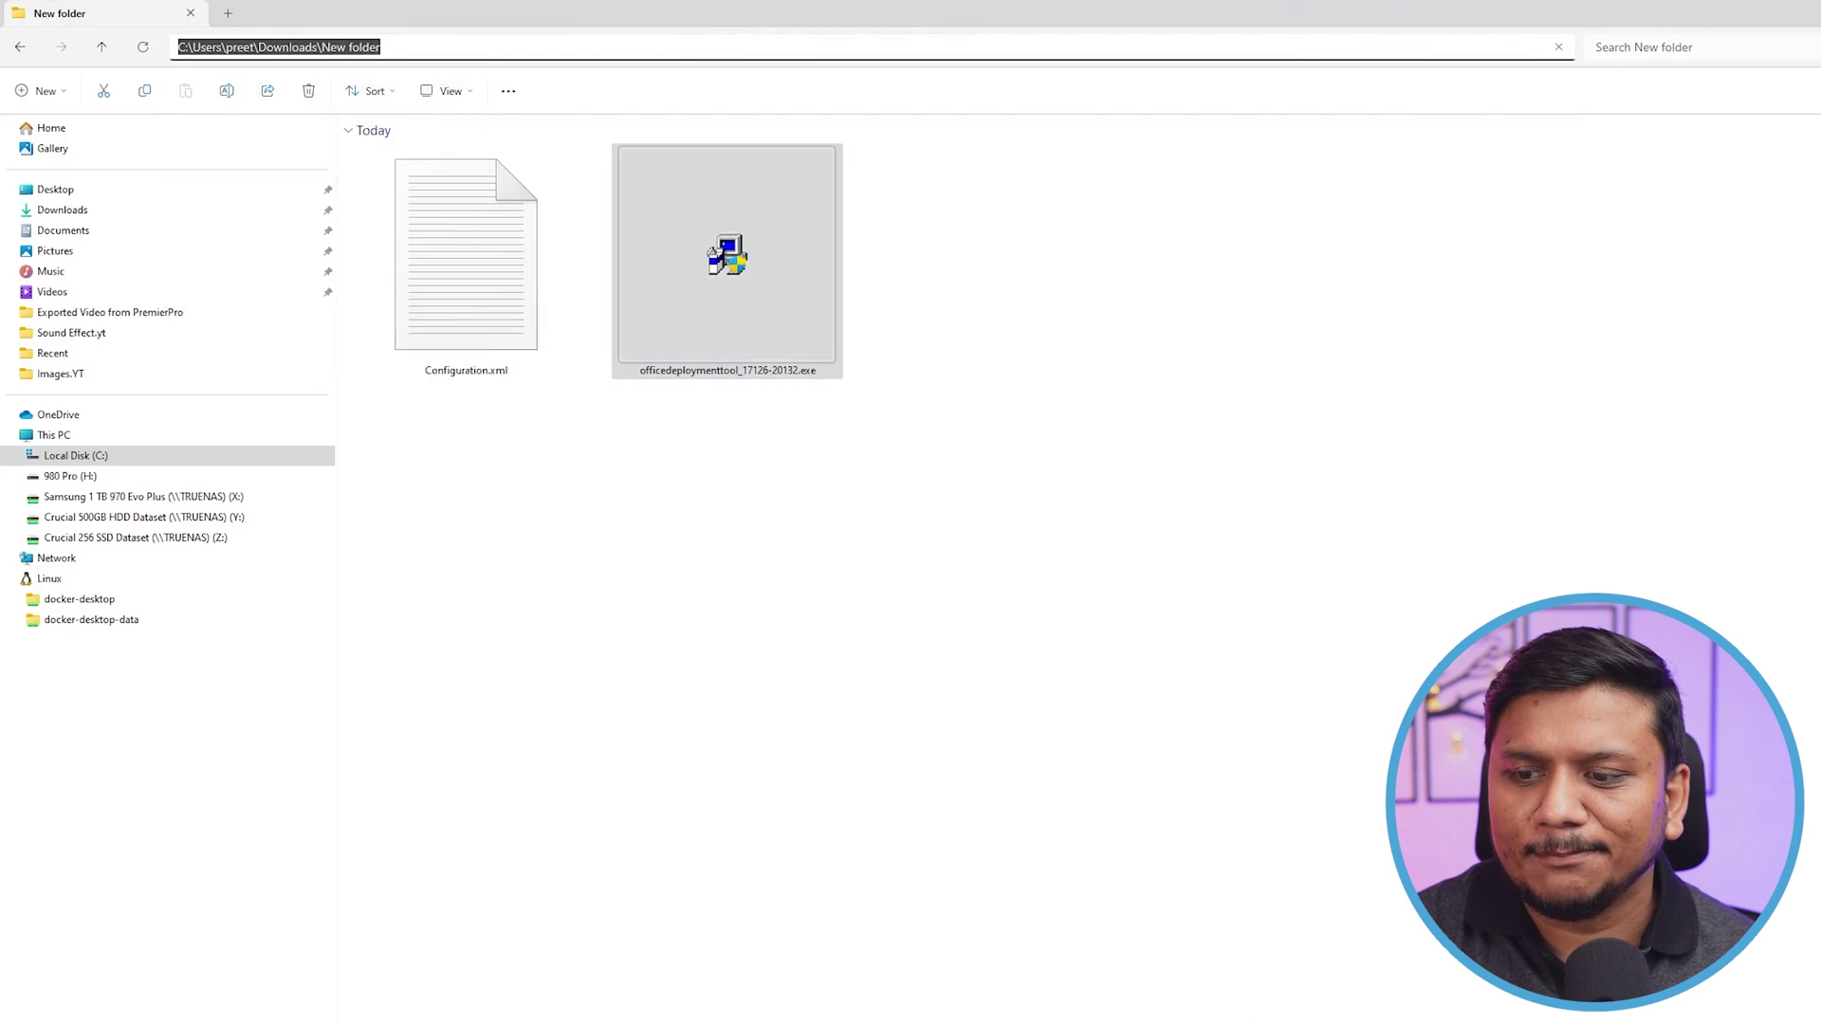
key("alt+Tab")
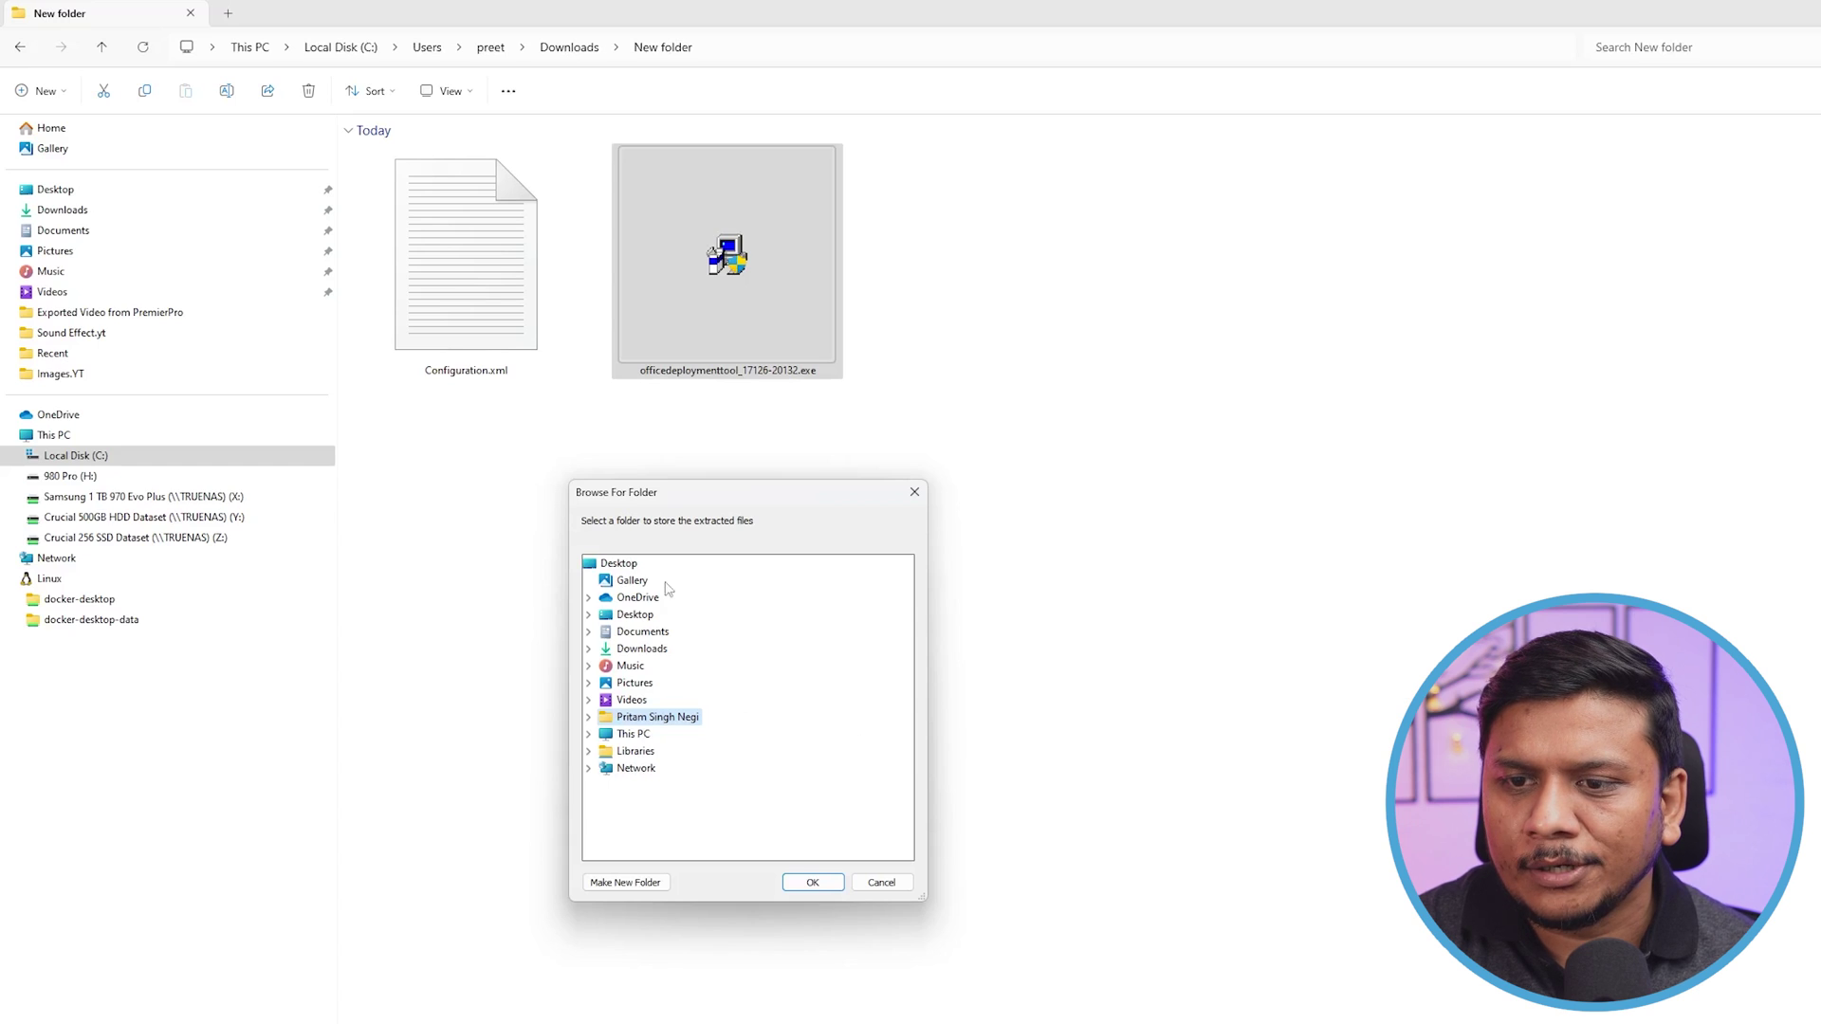
left_click(626, 882)
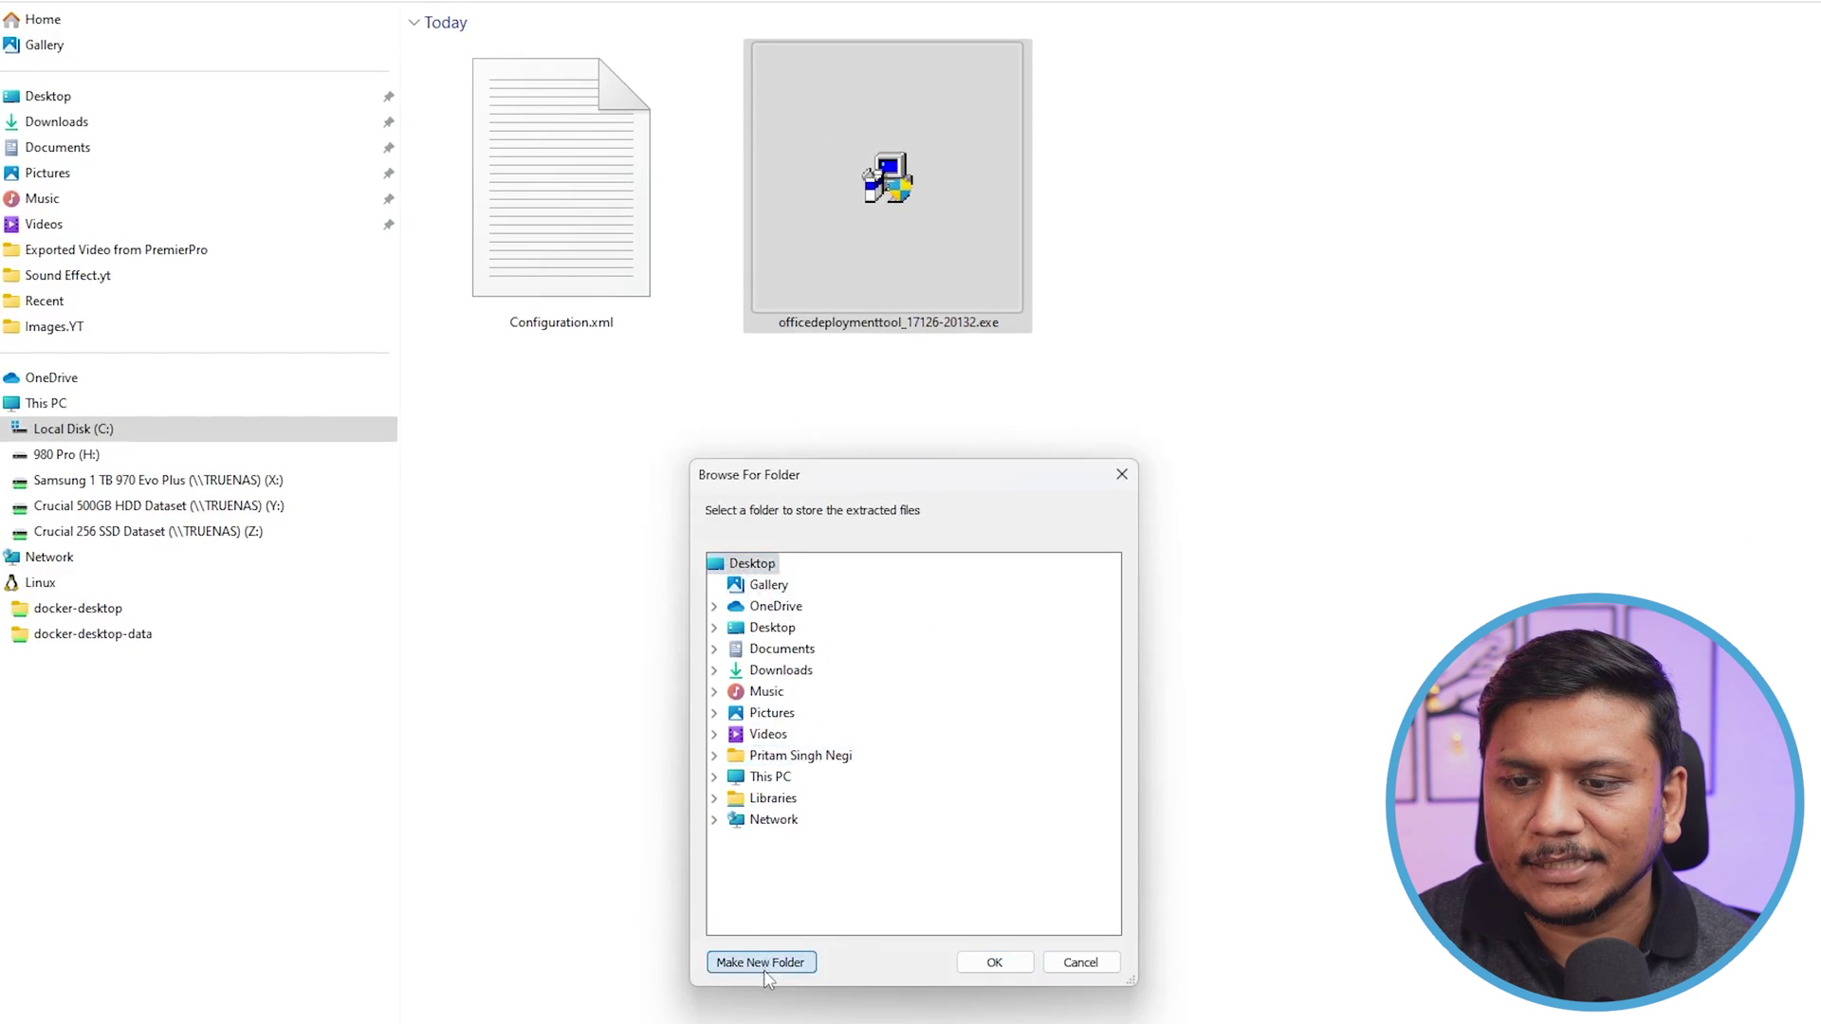
type("Office")
key("Return")
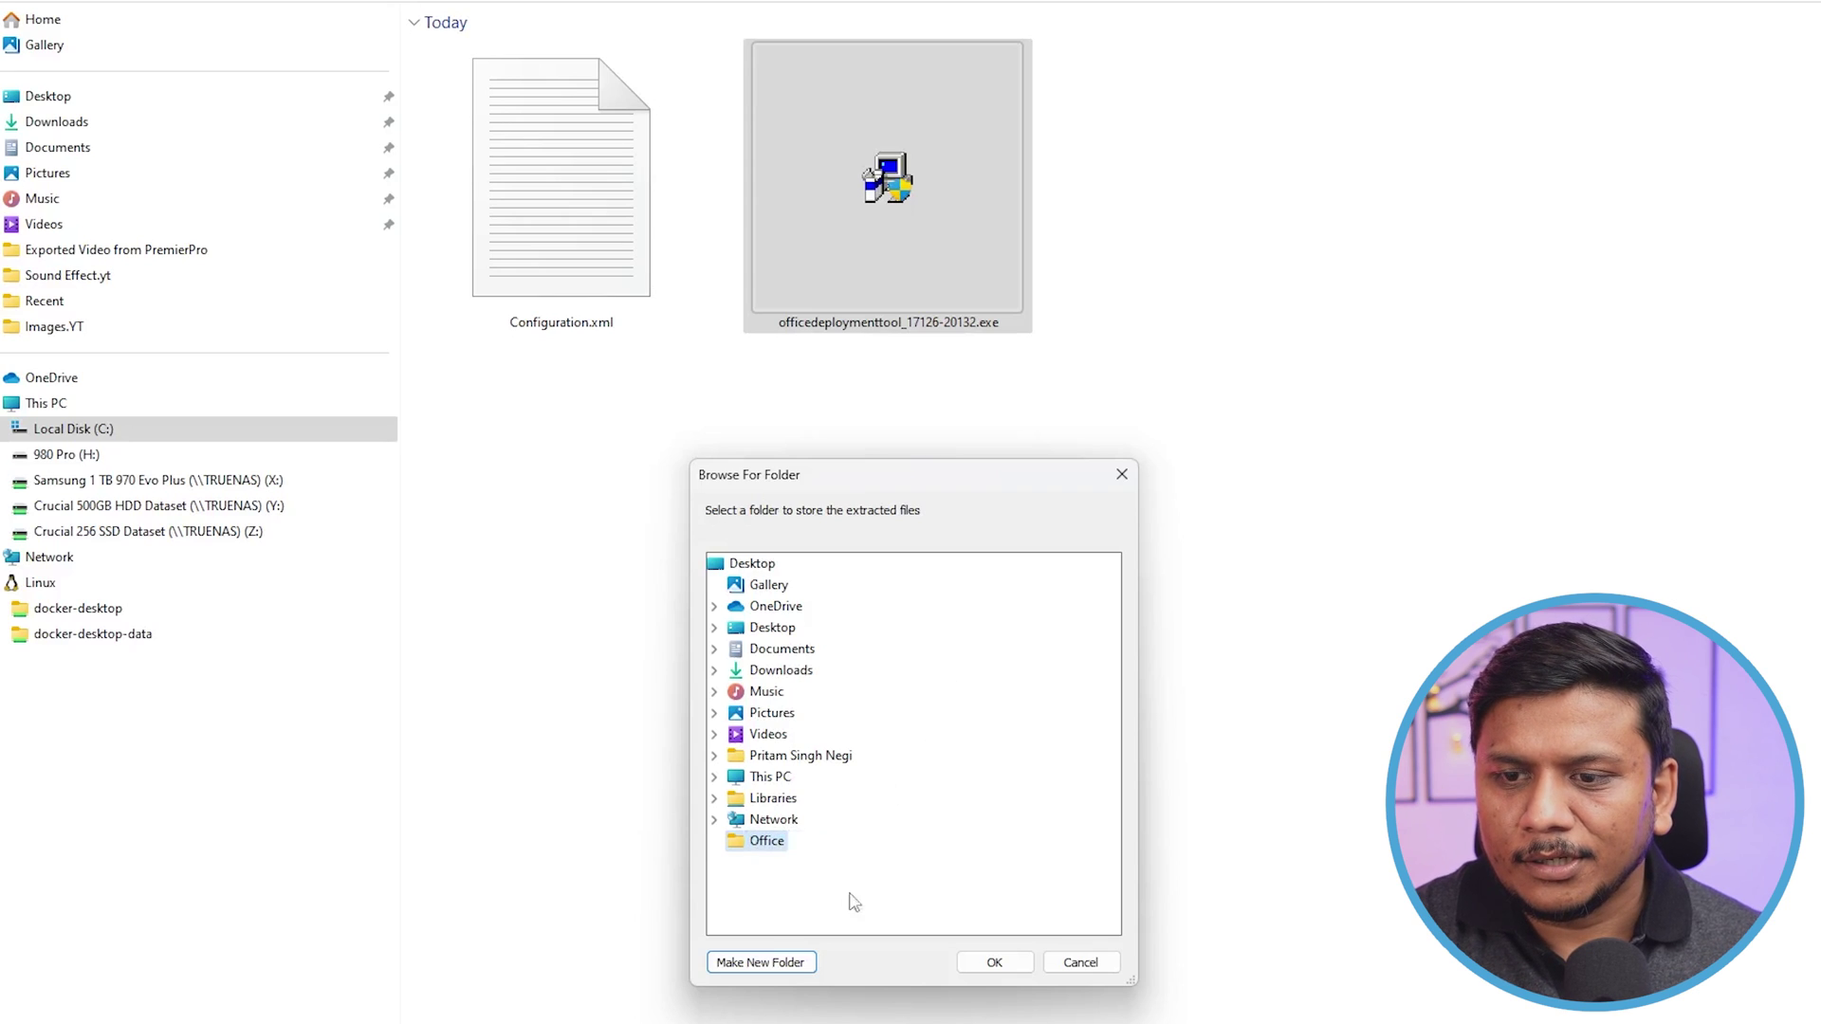
left_click(993, 963)
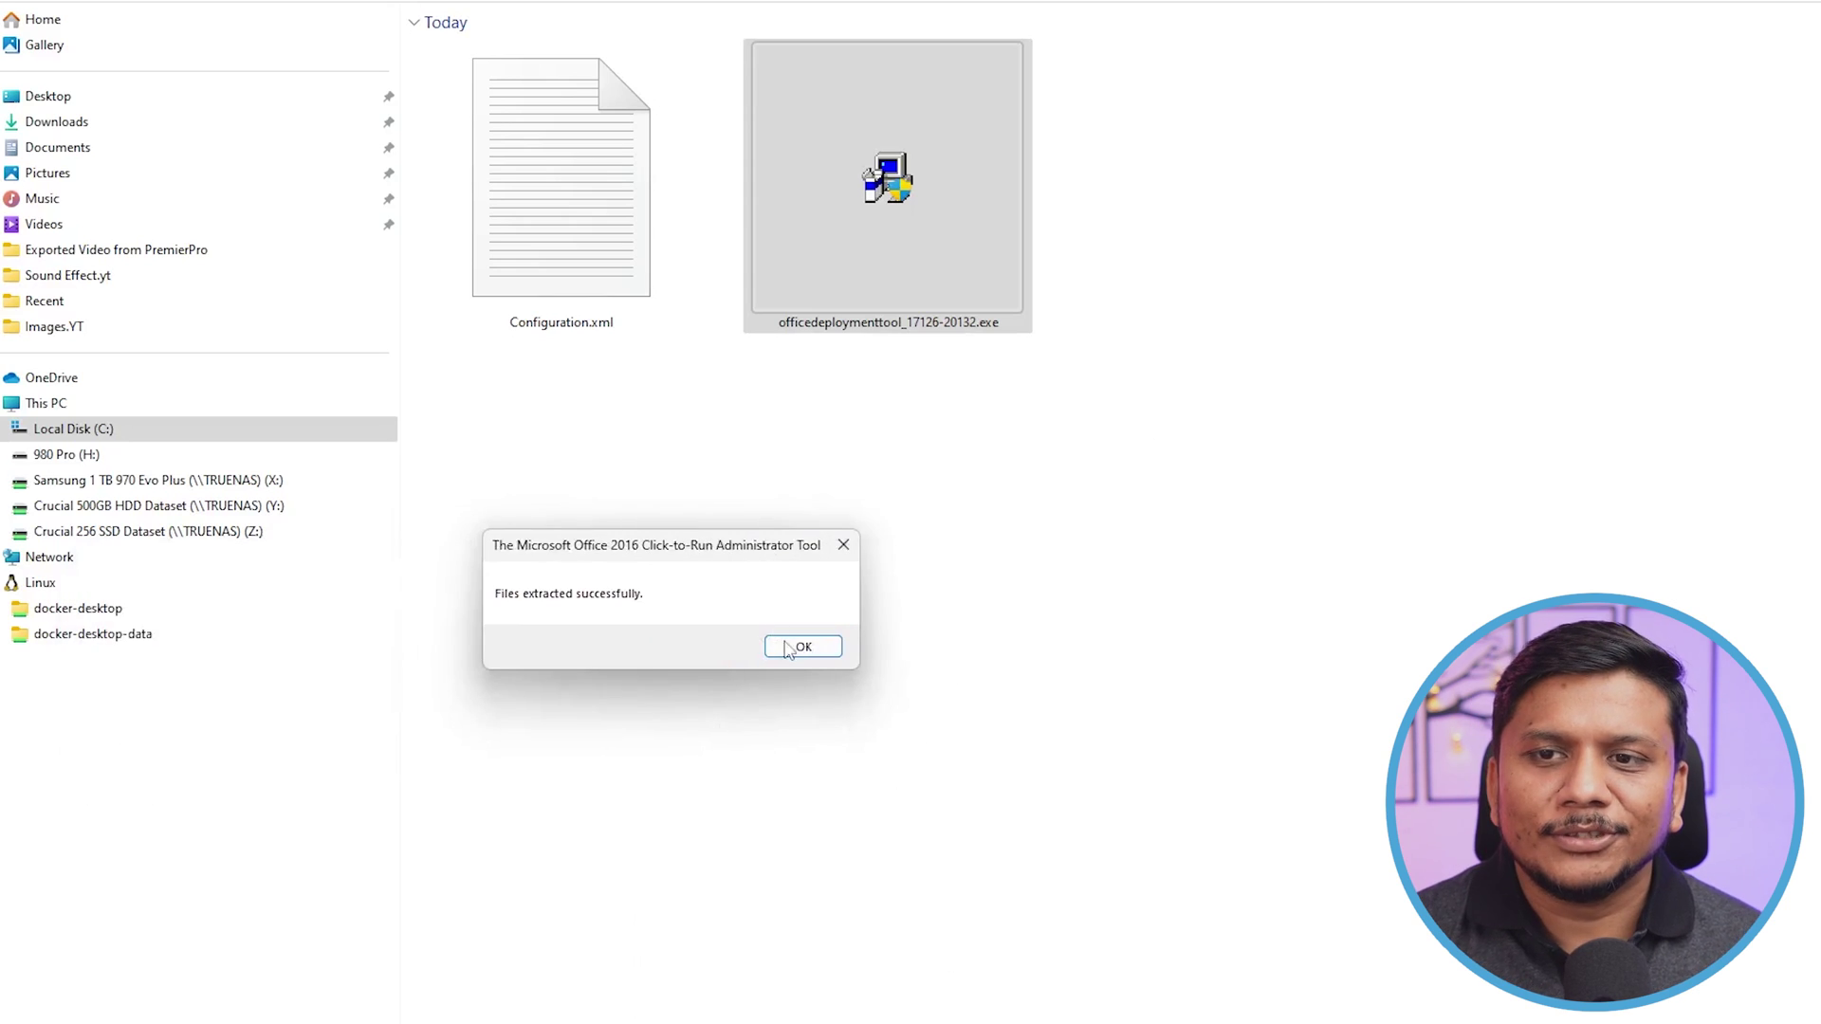
left_click(803, 642)
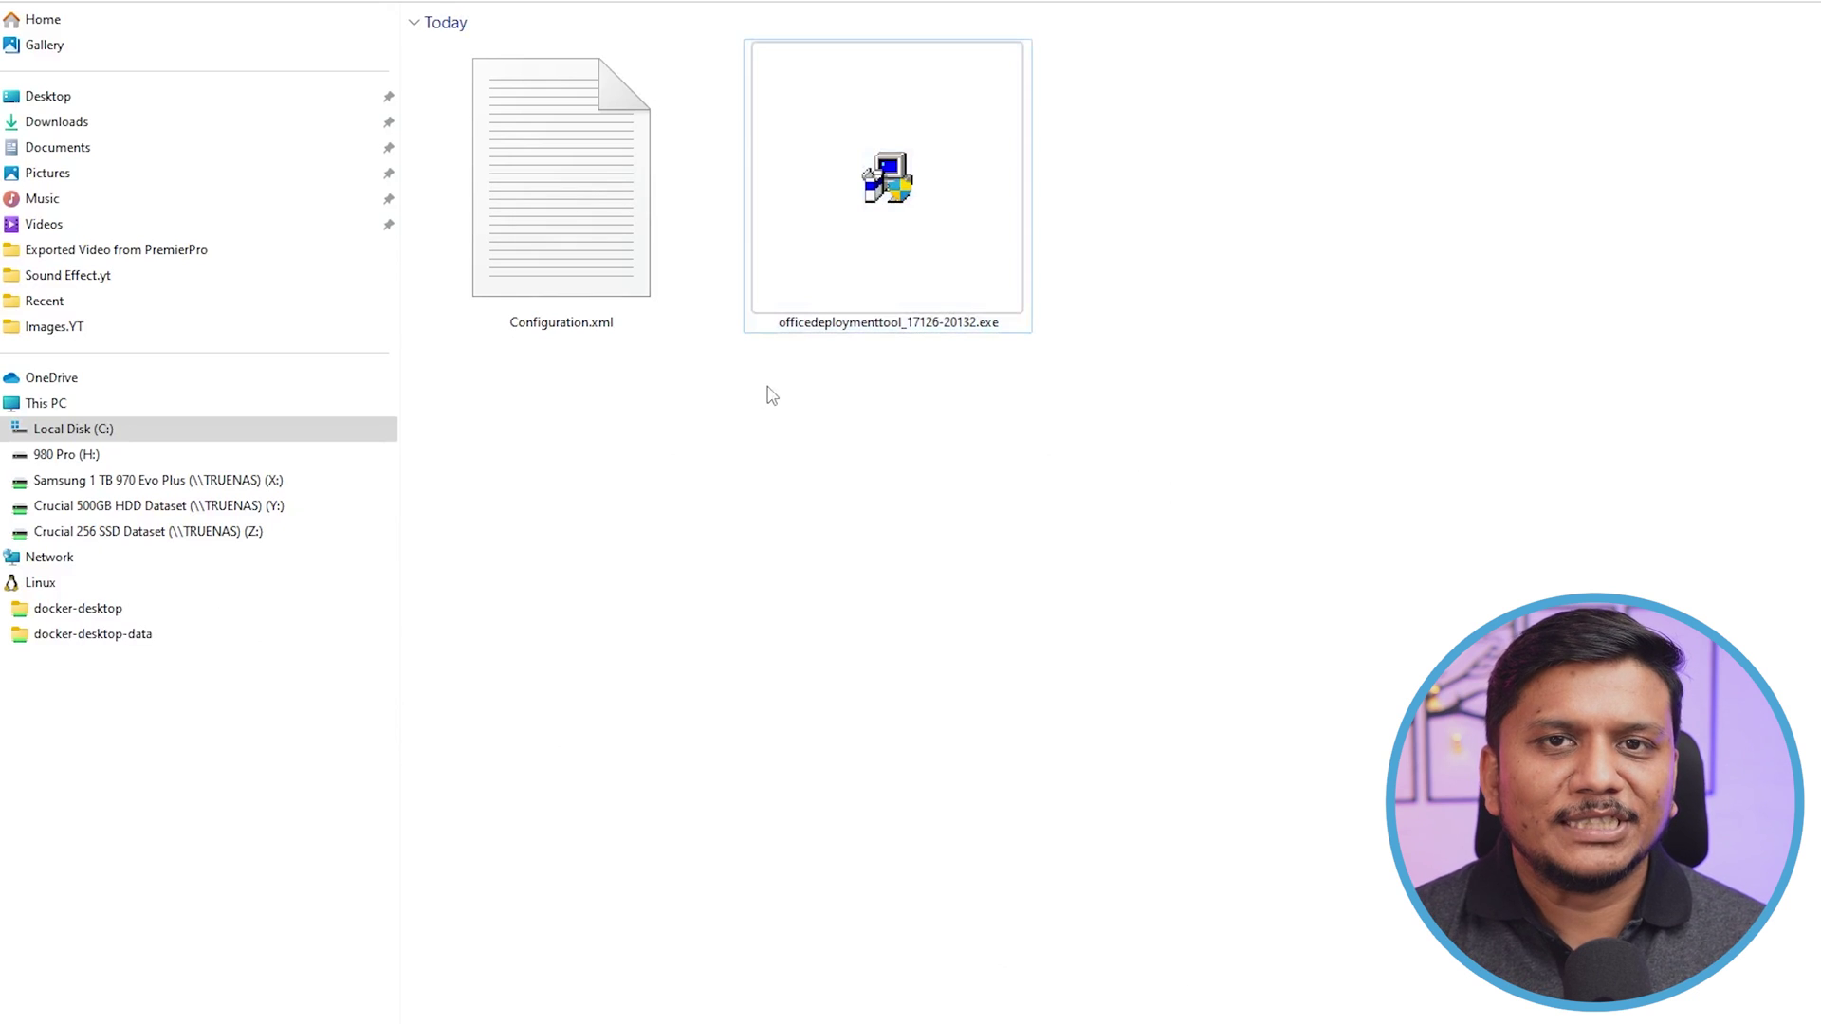
Move Configuration.xml from Downloads\New folder into the Desktop Office folder.
left_click(607, 167)
right_click(607, 167)
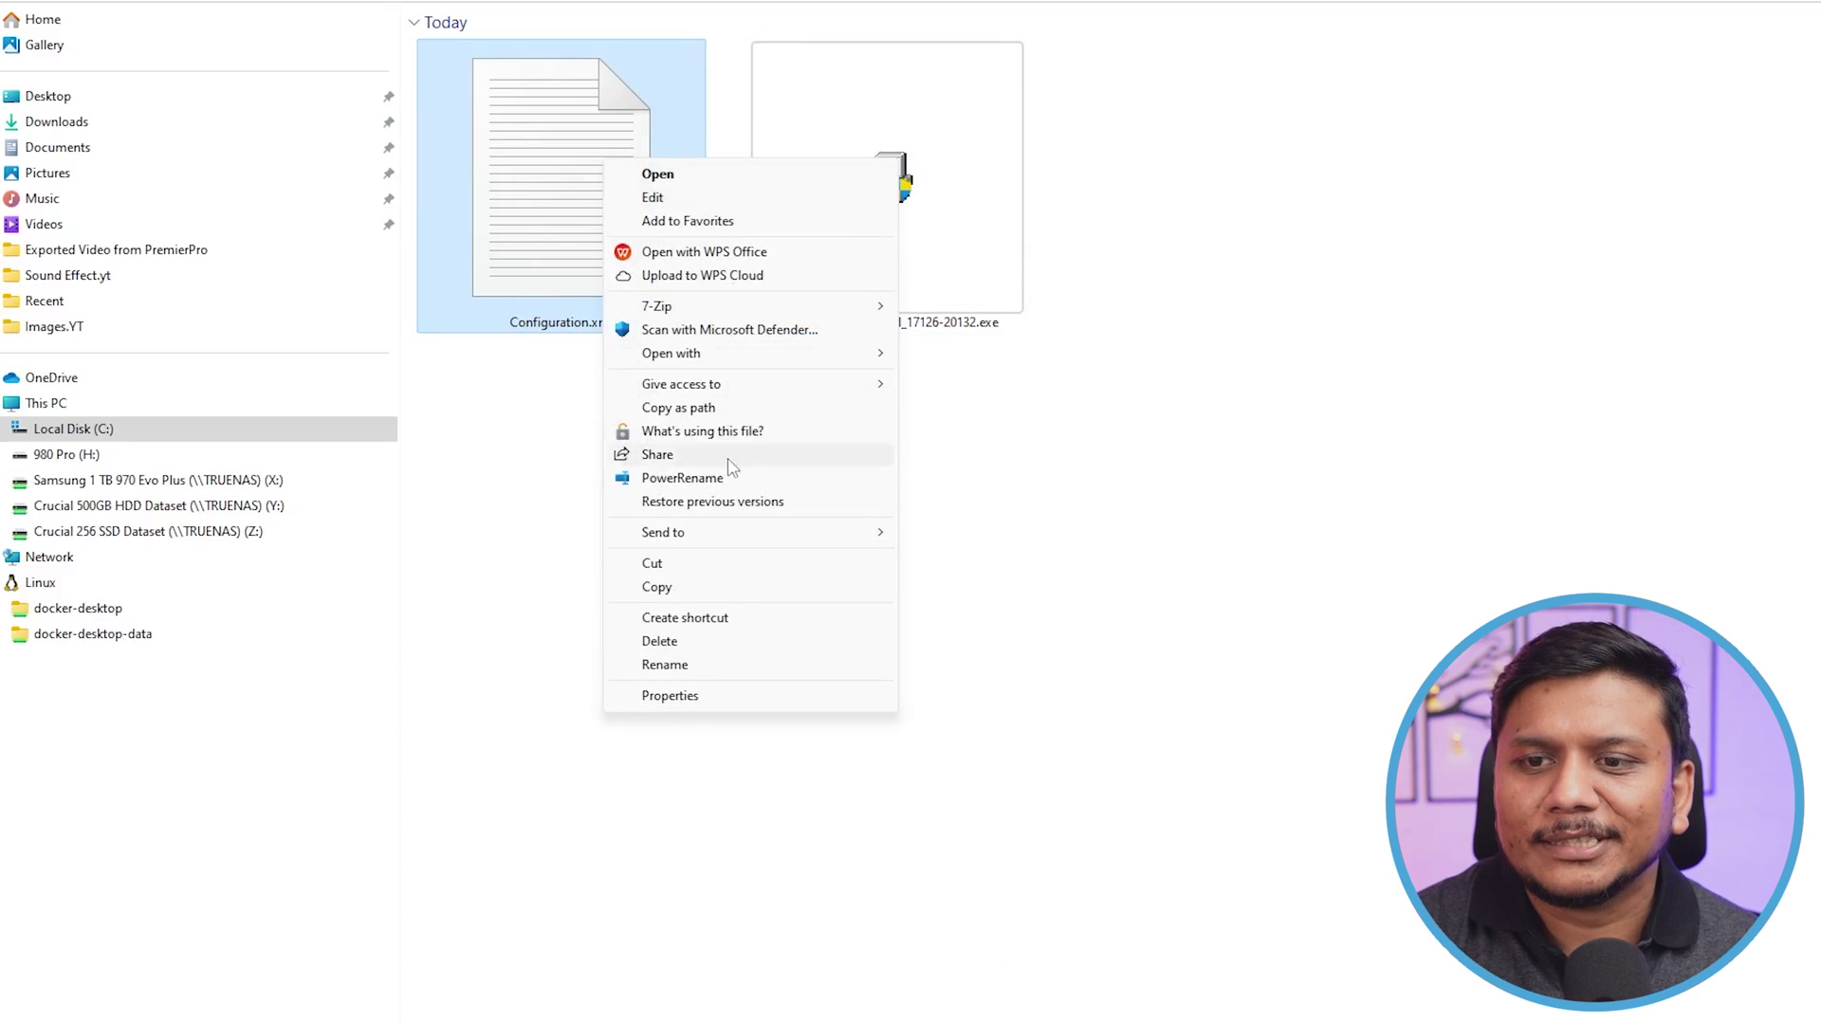
left_click(665, 582)
left_click(618, 480)
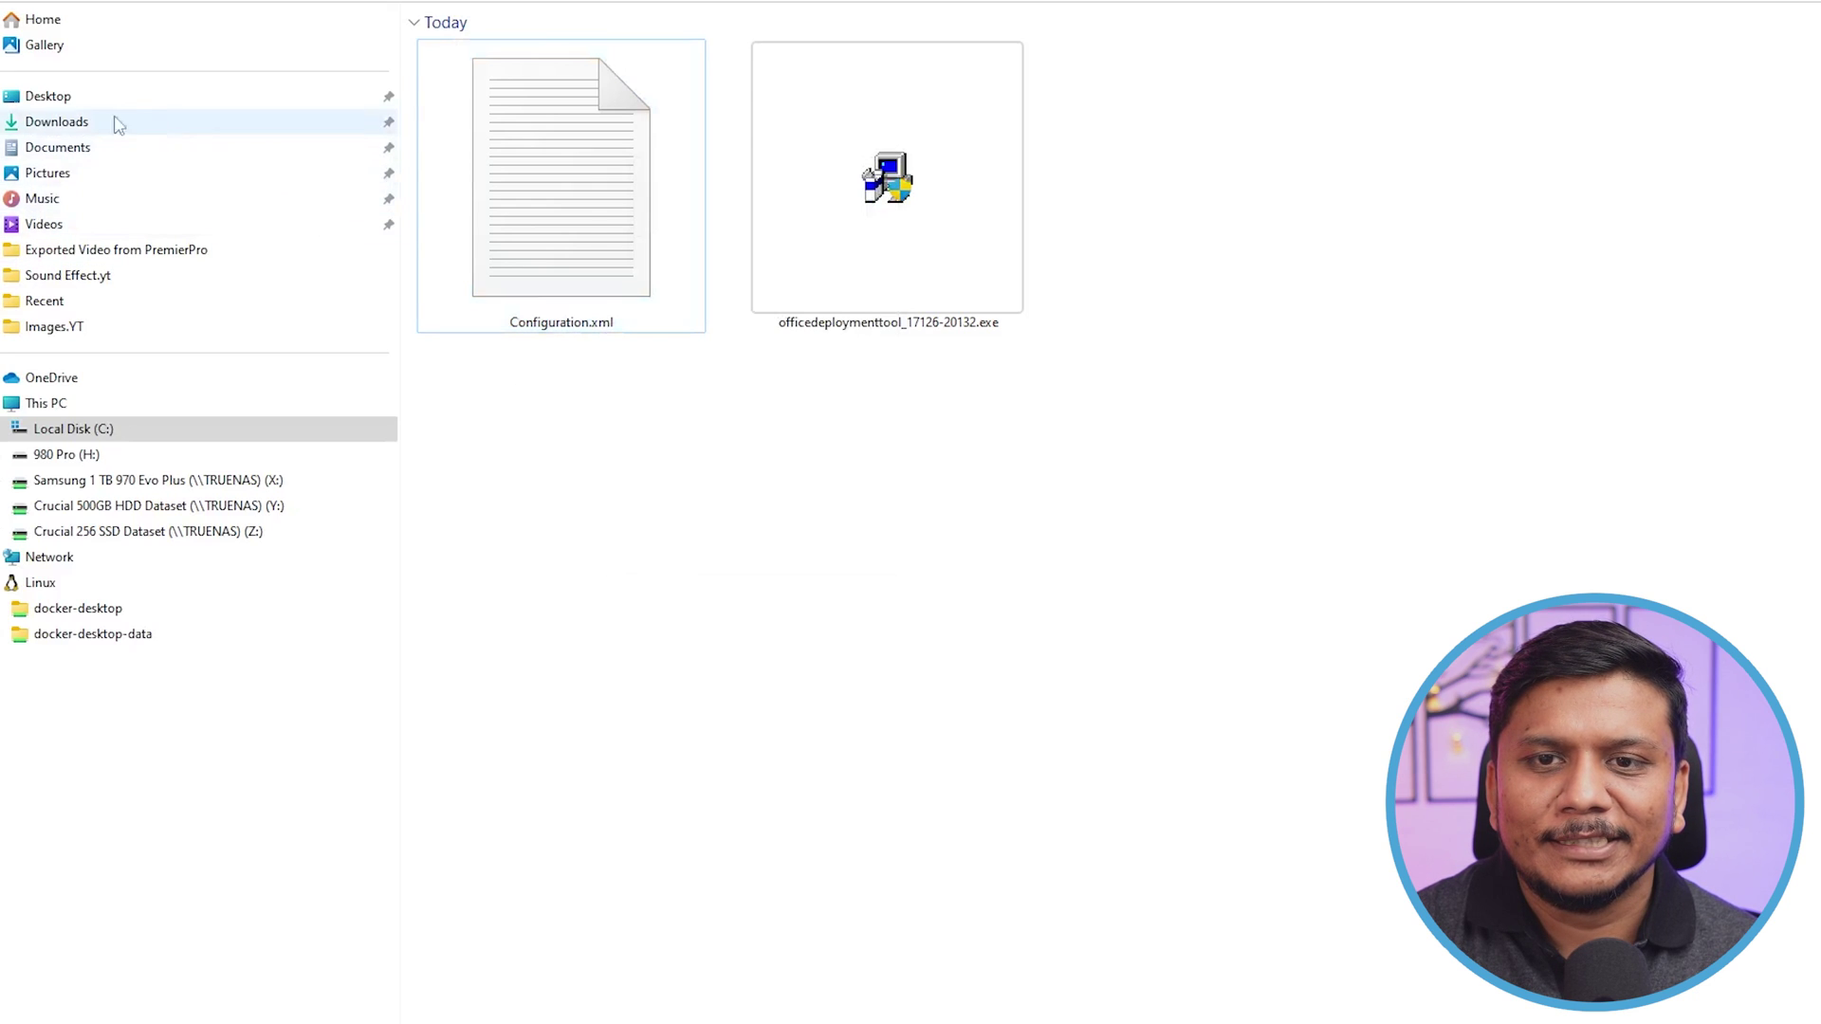
left_click(131, 258)
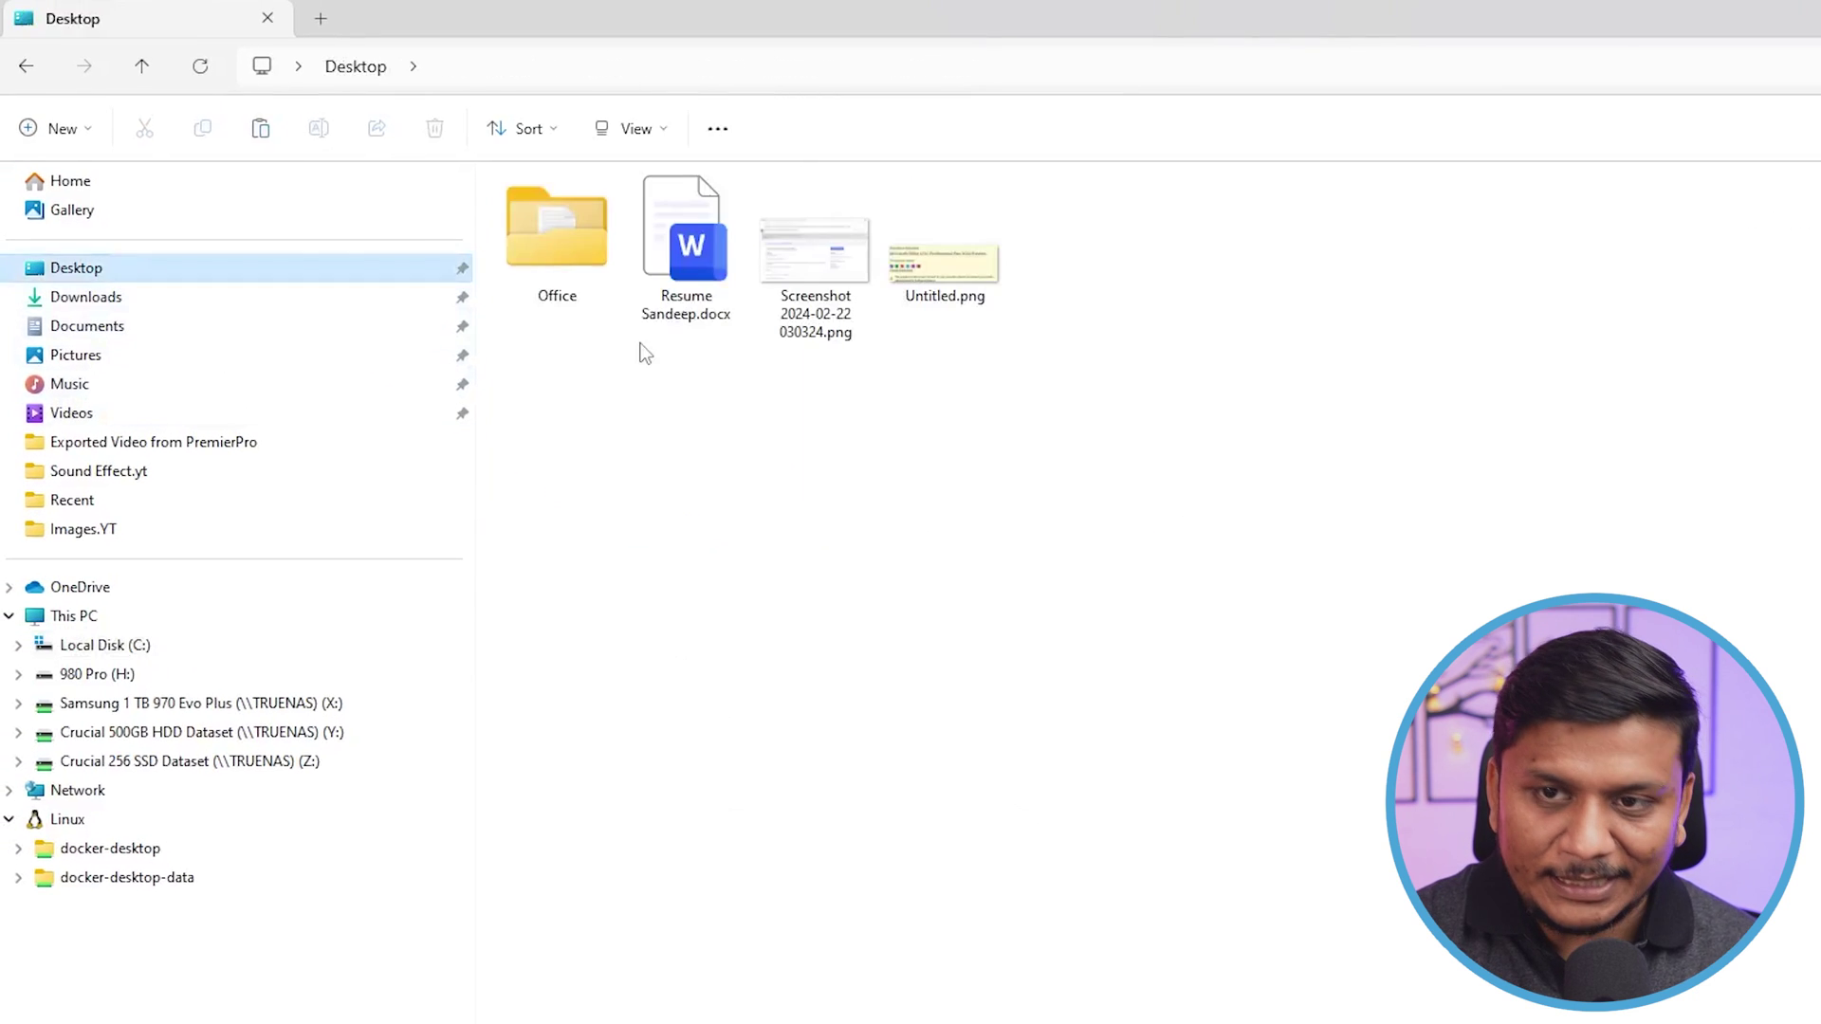
double_click(578, 240)
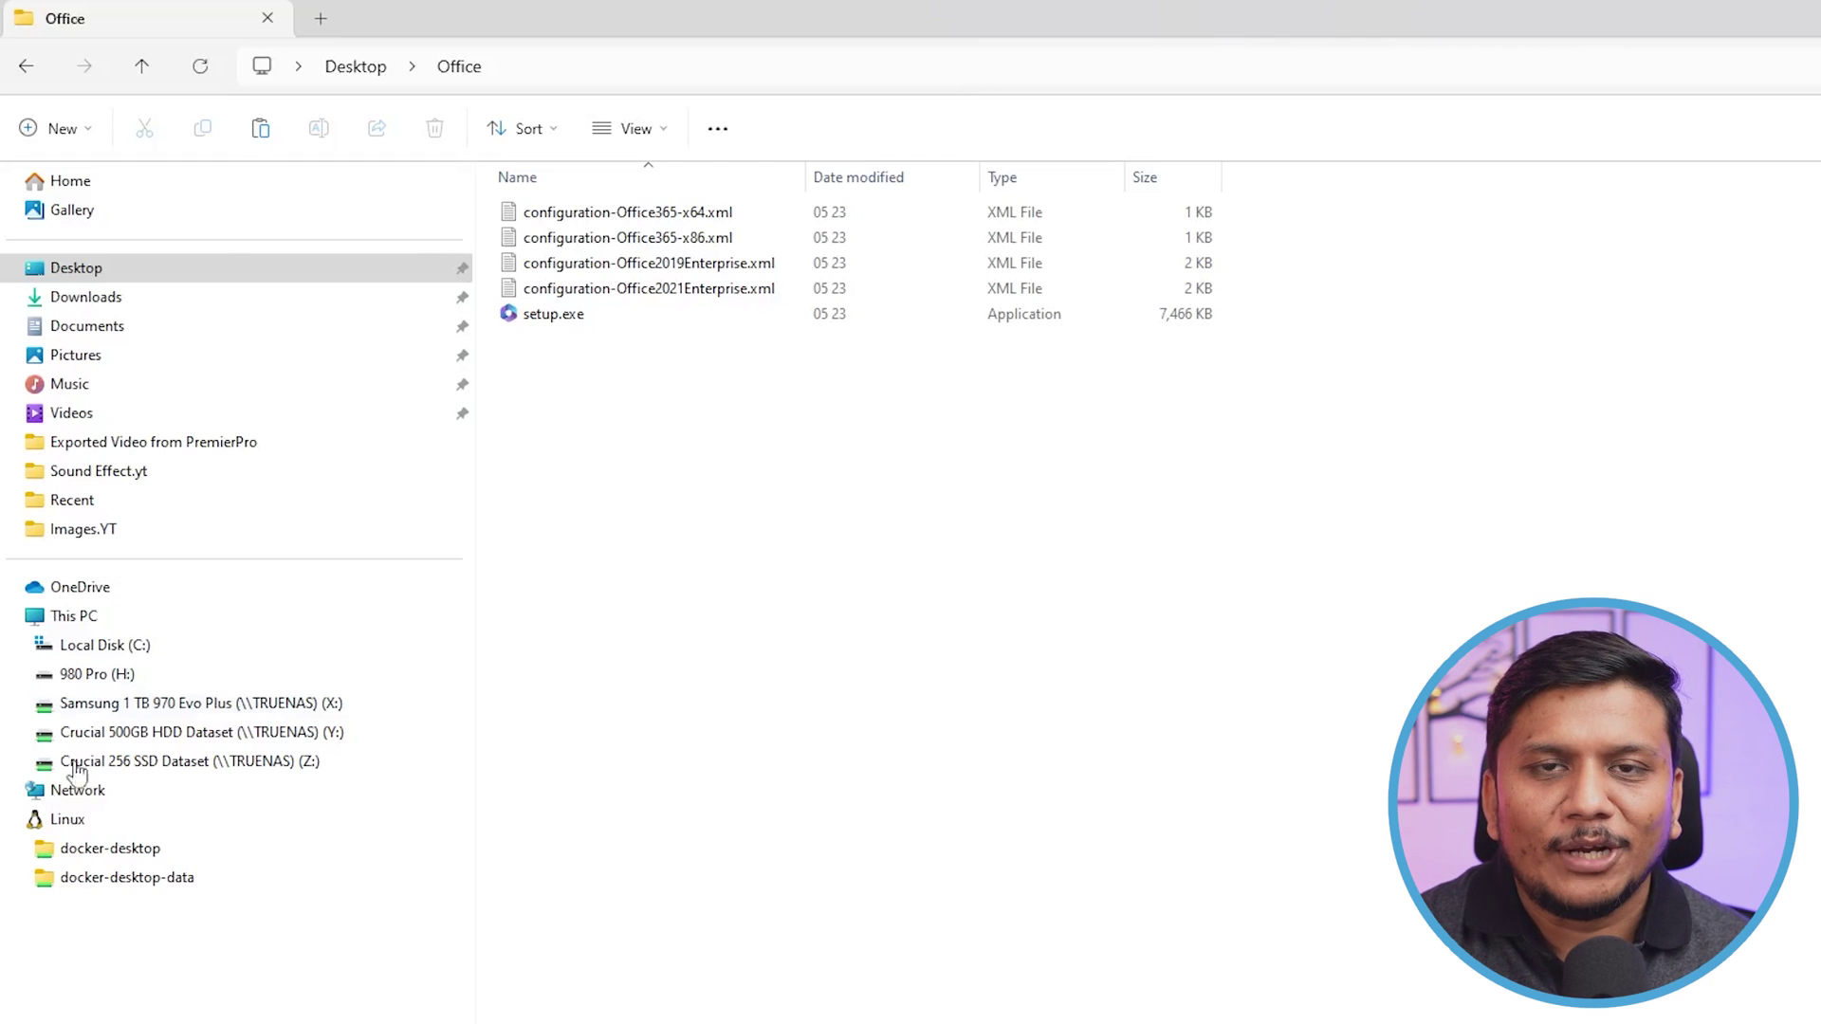
left_click_drag(1385, 626, 1561, 577)
left_click(1728, 855)
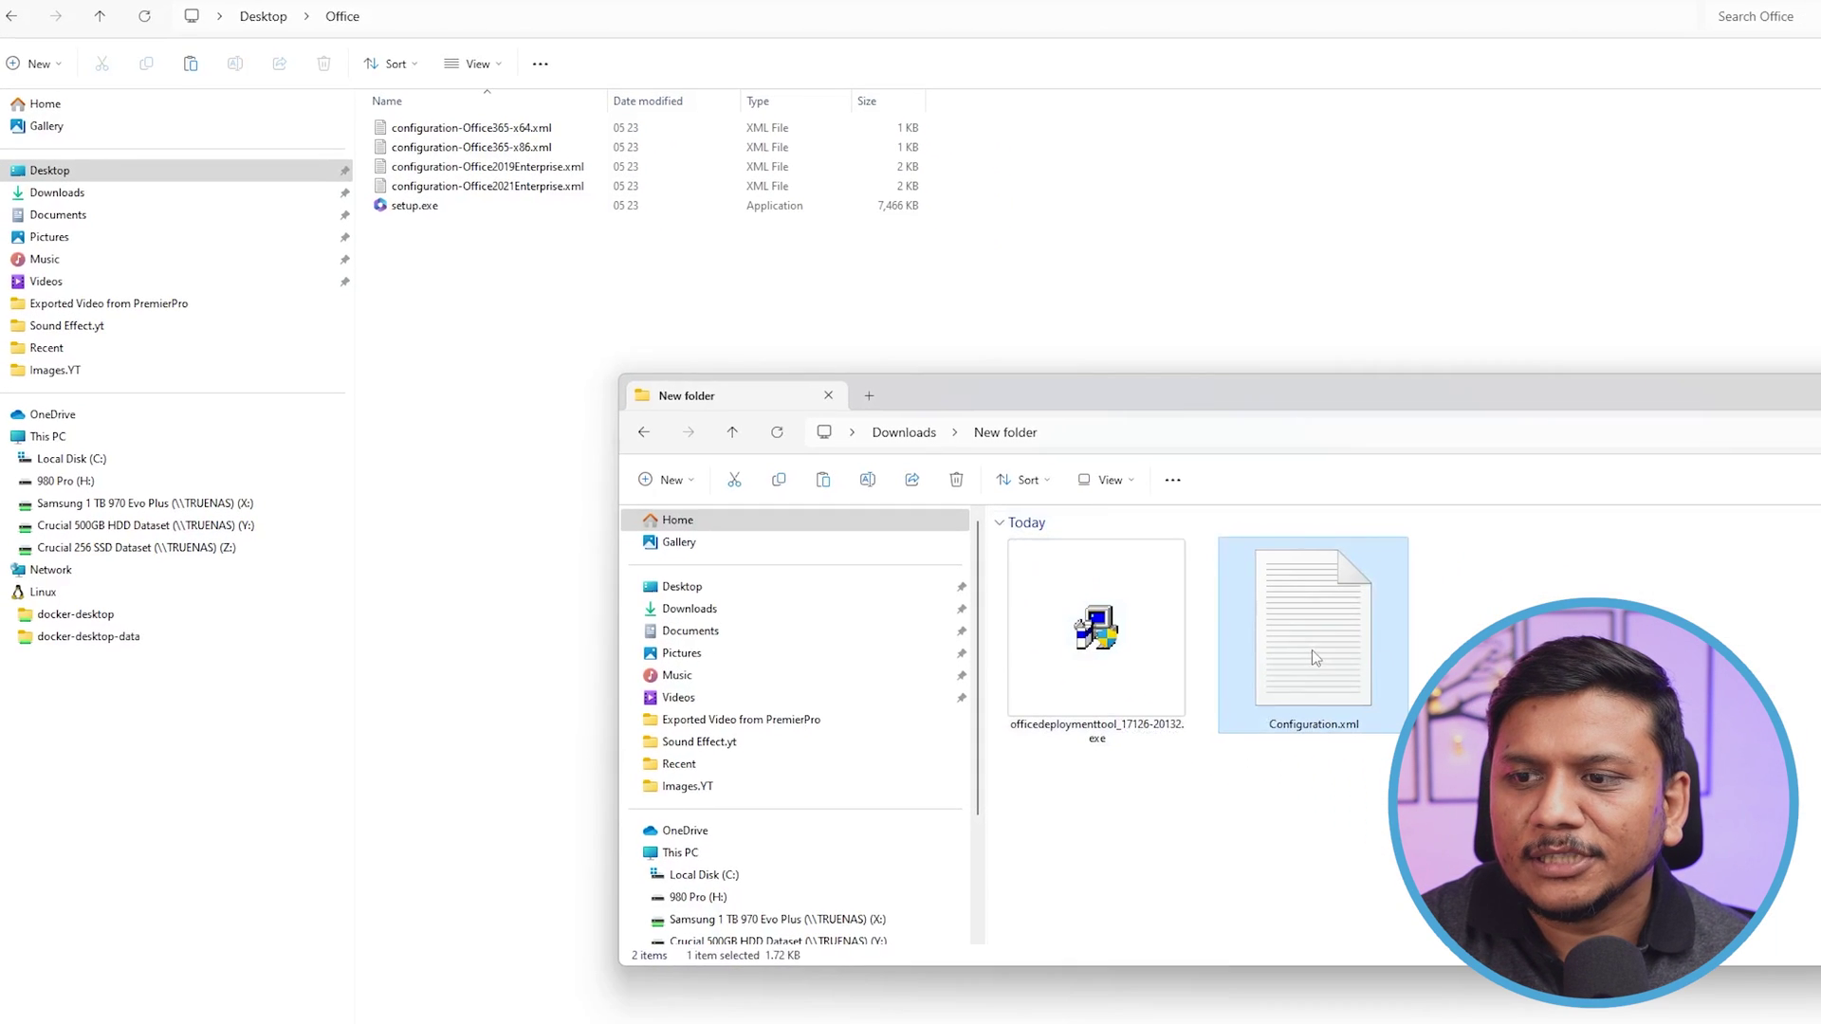
left_click_drag(1372, 654, 1227, 281)
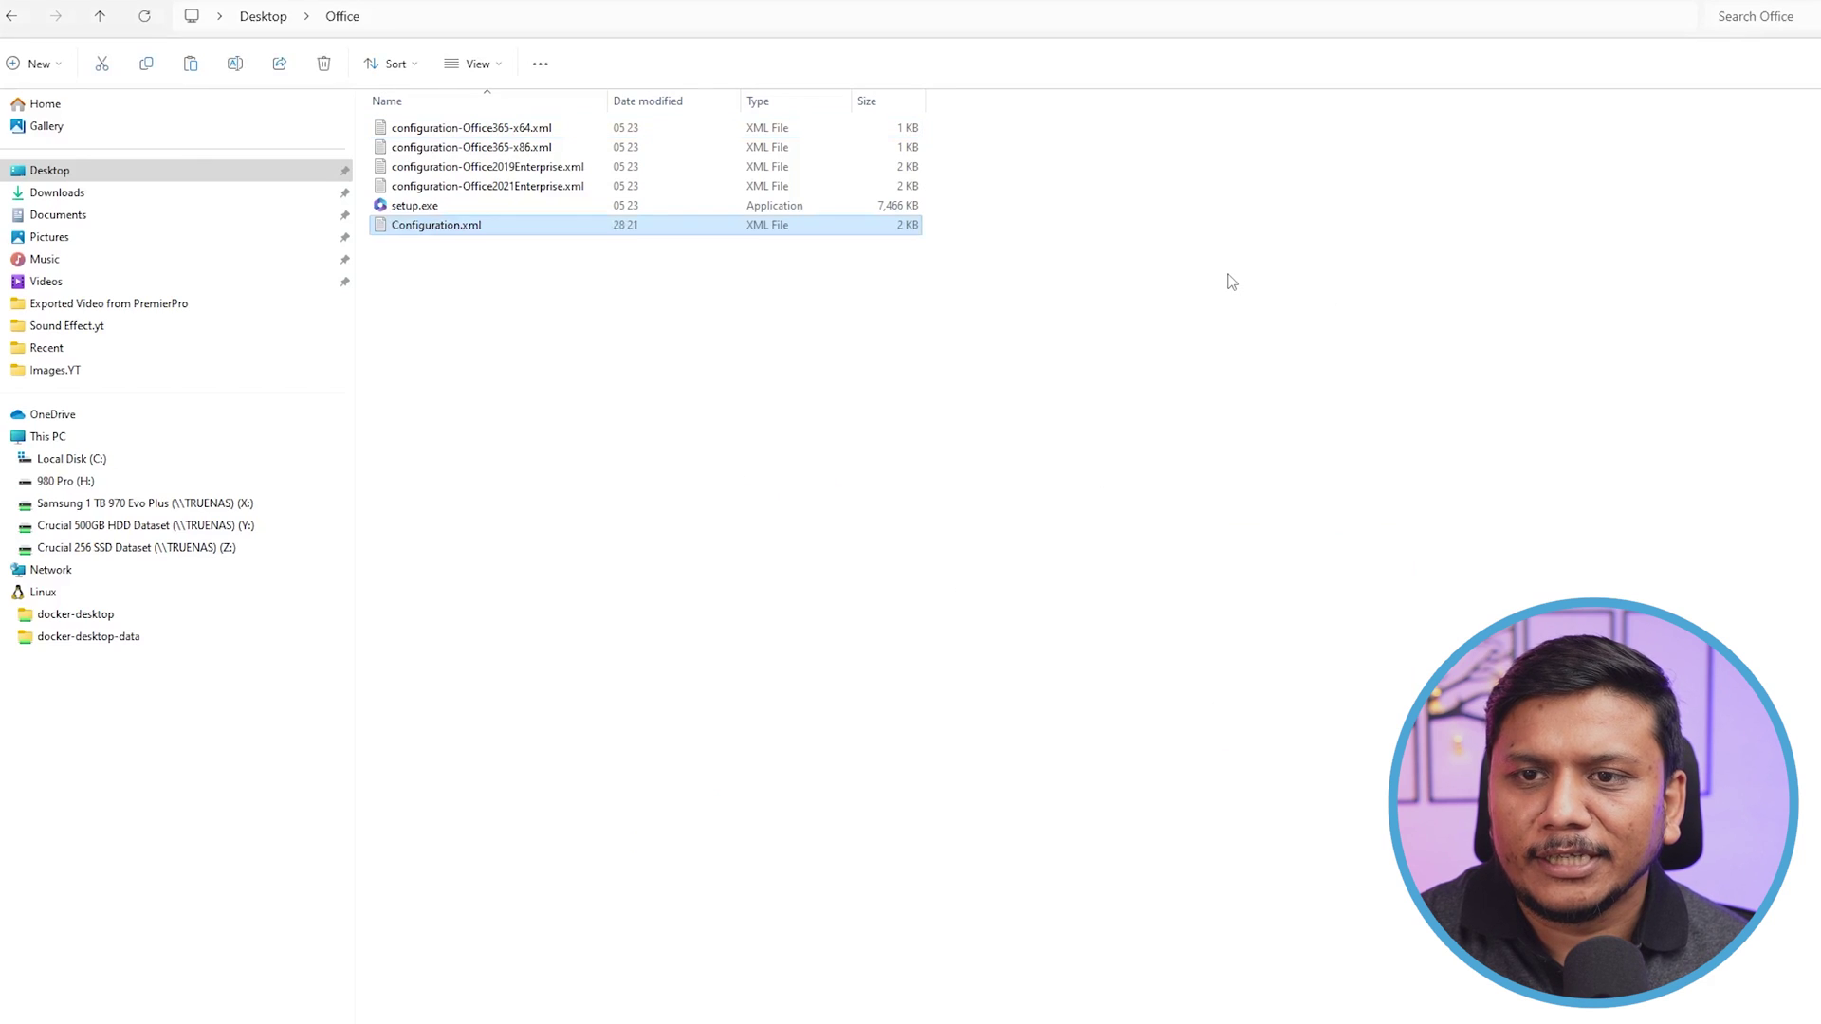
Permanently delete the four sample configuration XML files, leaving Configuration.xml and setup.exe.
left_click_drag(958, 185, 643, 105)
key("shift+Delete")
key("Return")
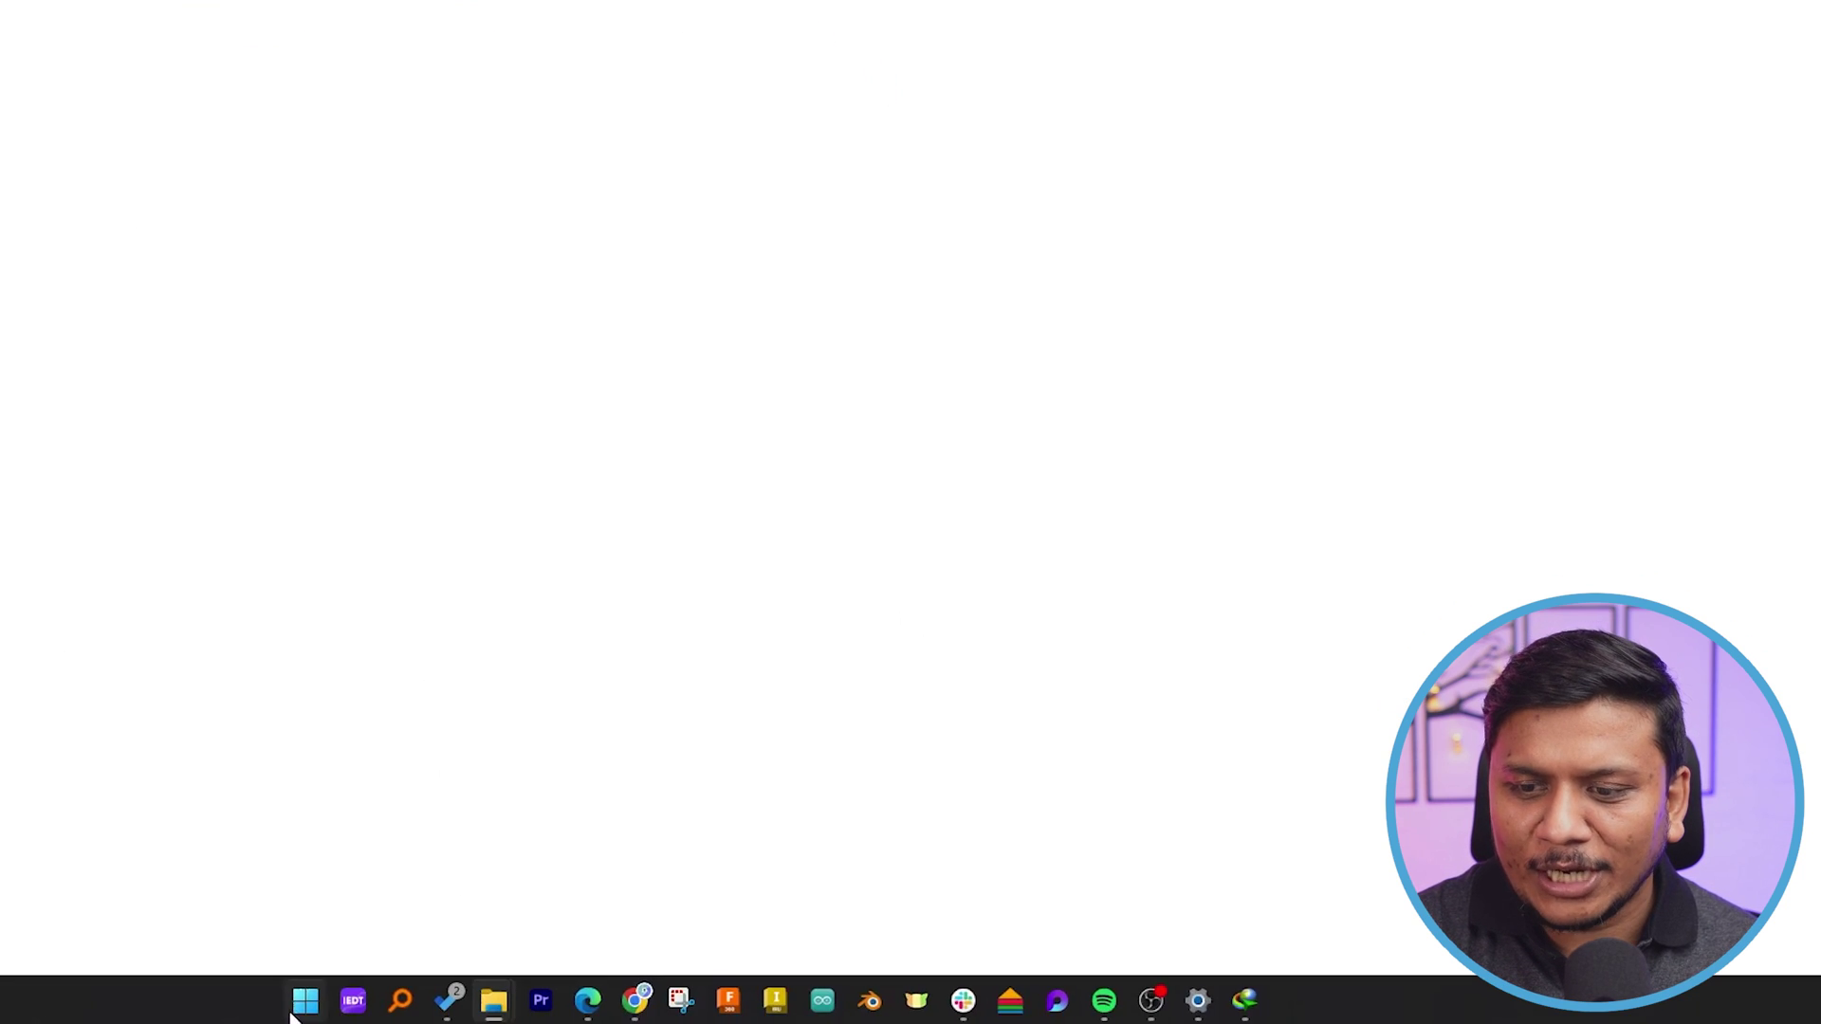
Open an administrator Command Prompt and change to the drive root with cd\.
left_click(294, 1011)
type("cmd")
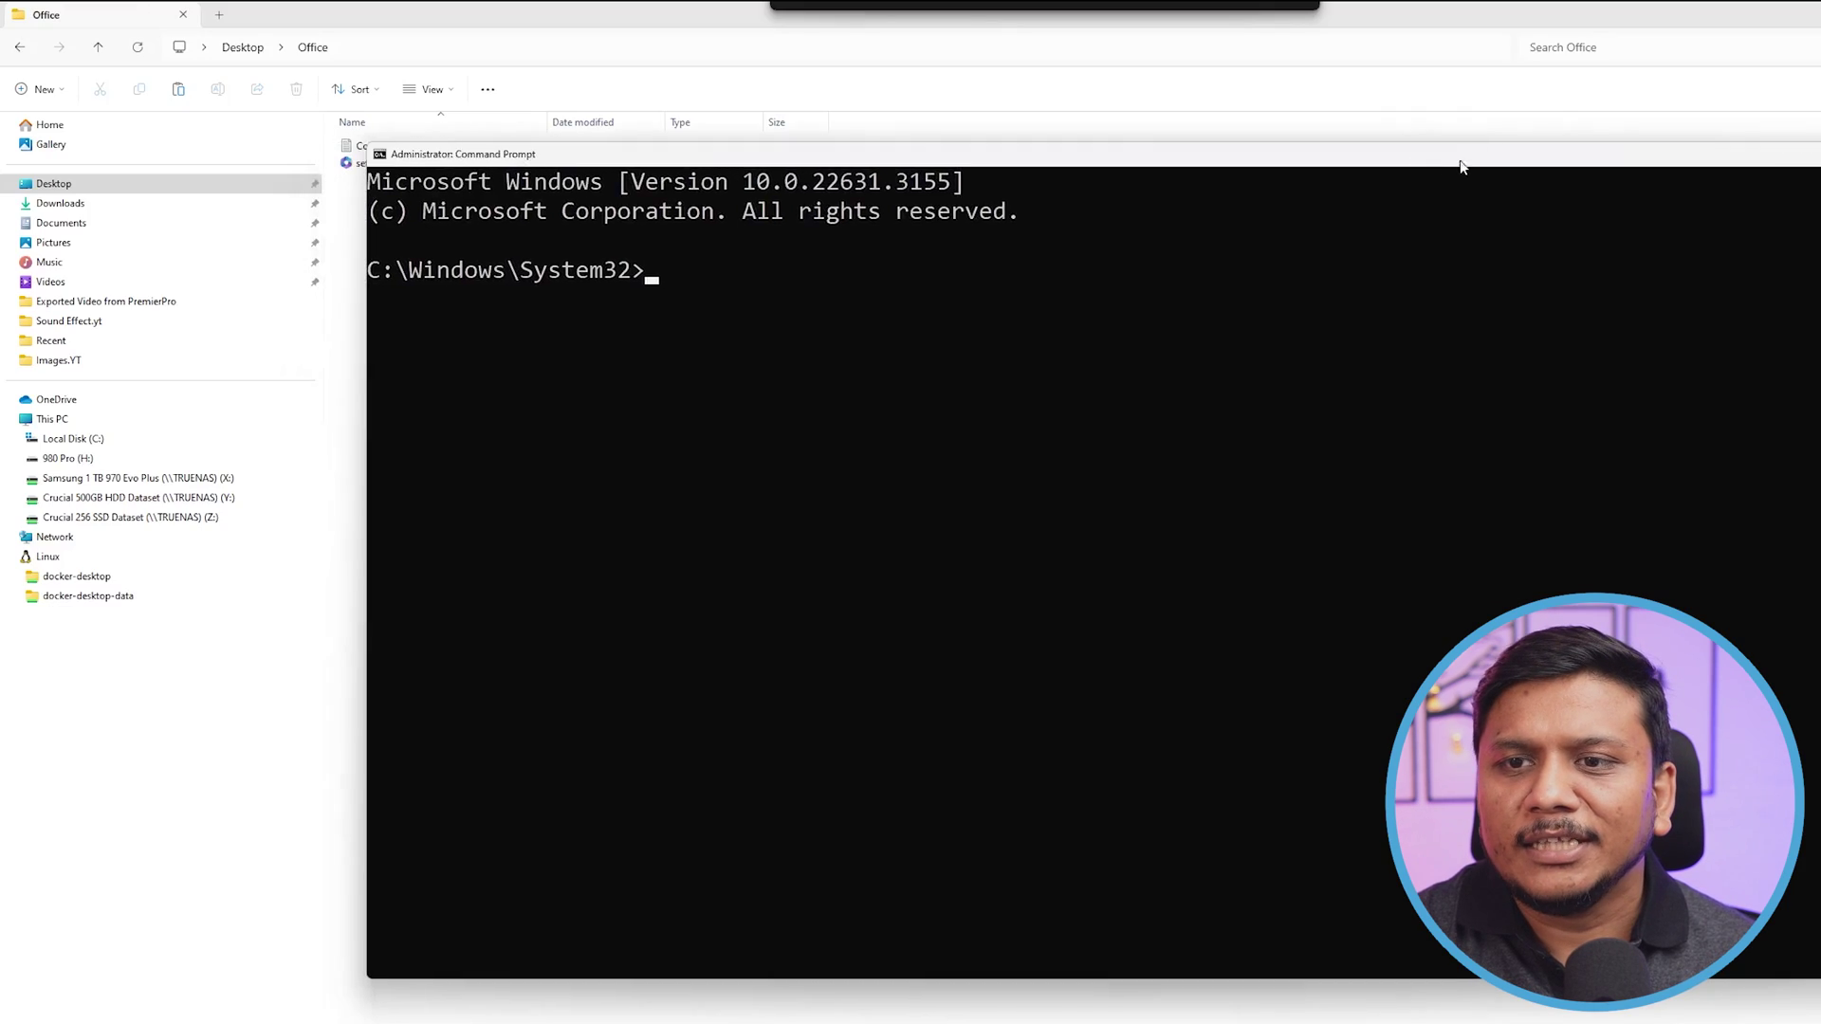
left_click_drag(1464, 162, 1569, 187)
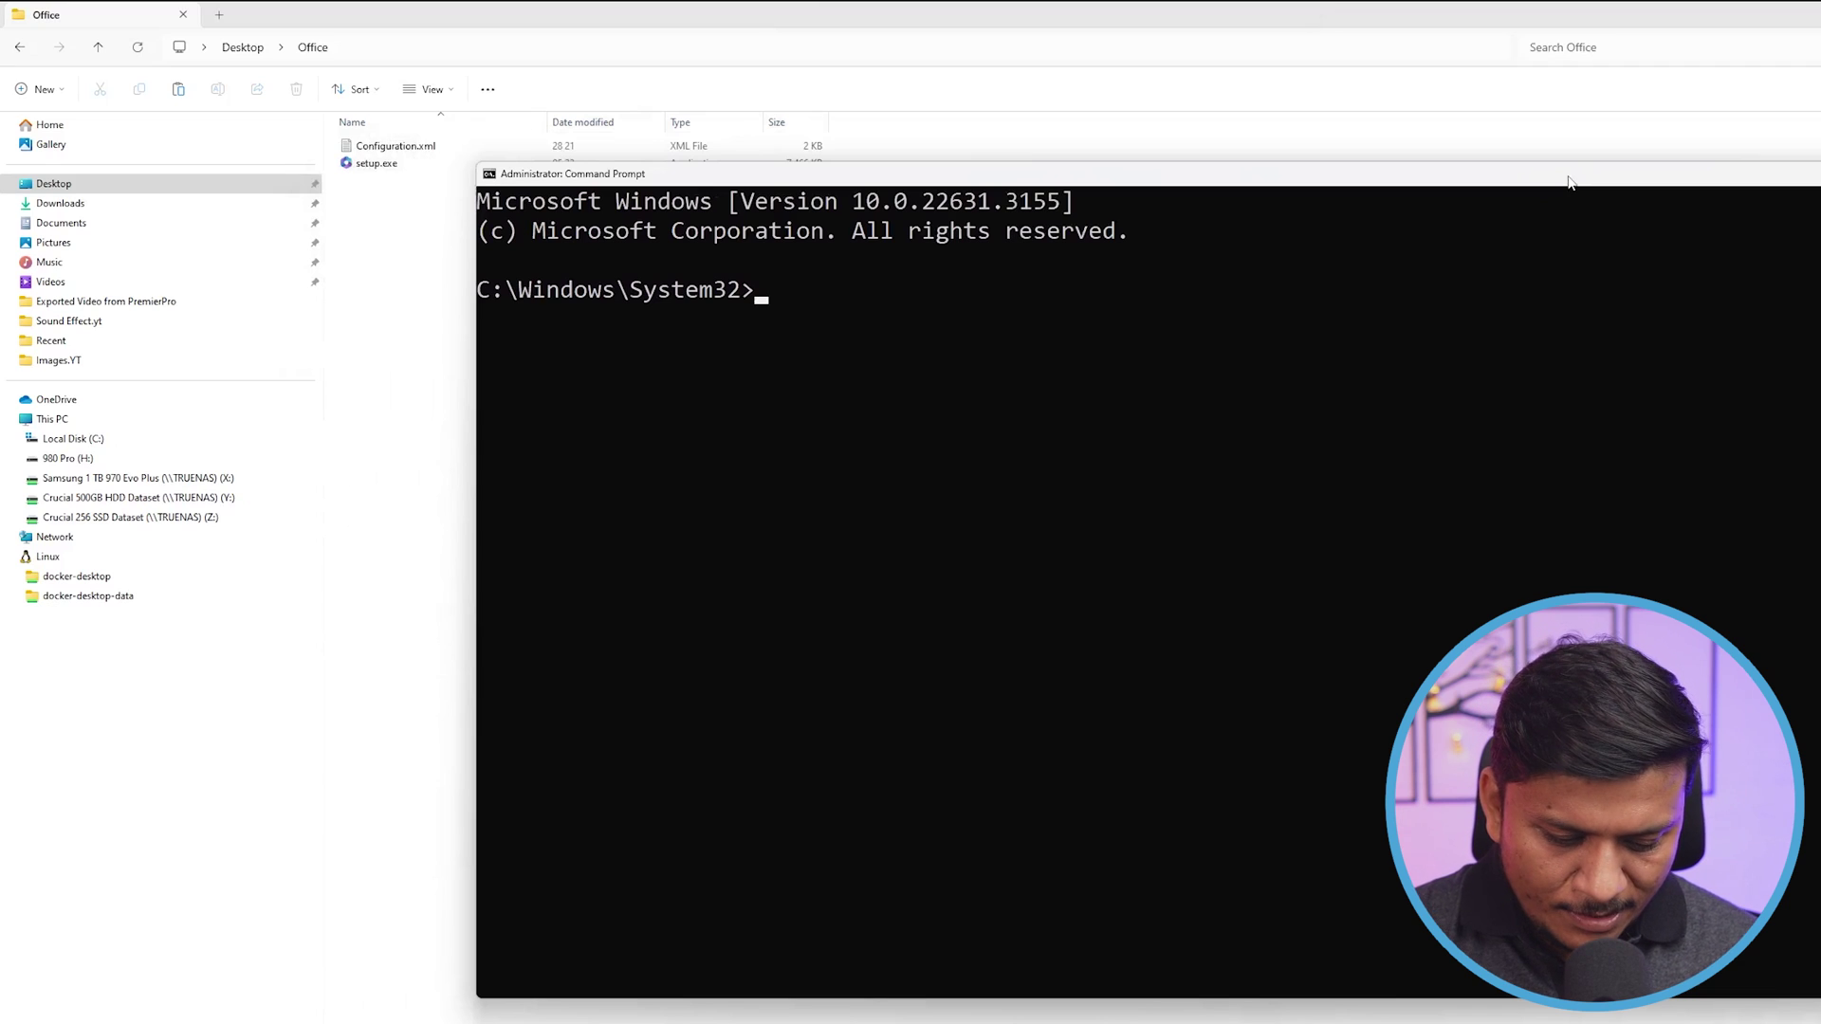
type("cd\\")
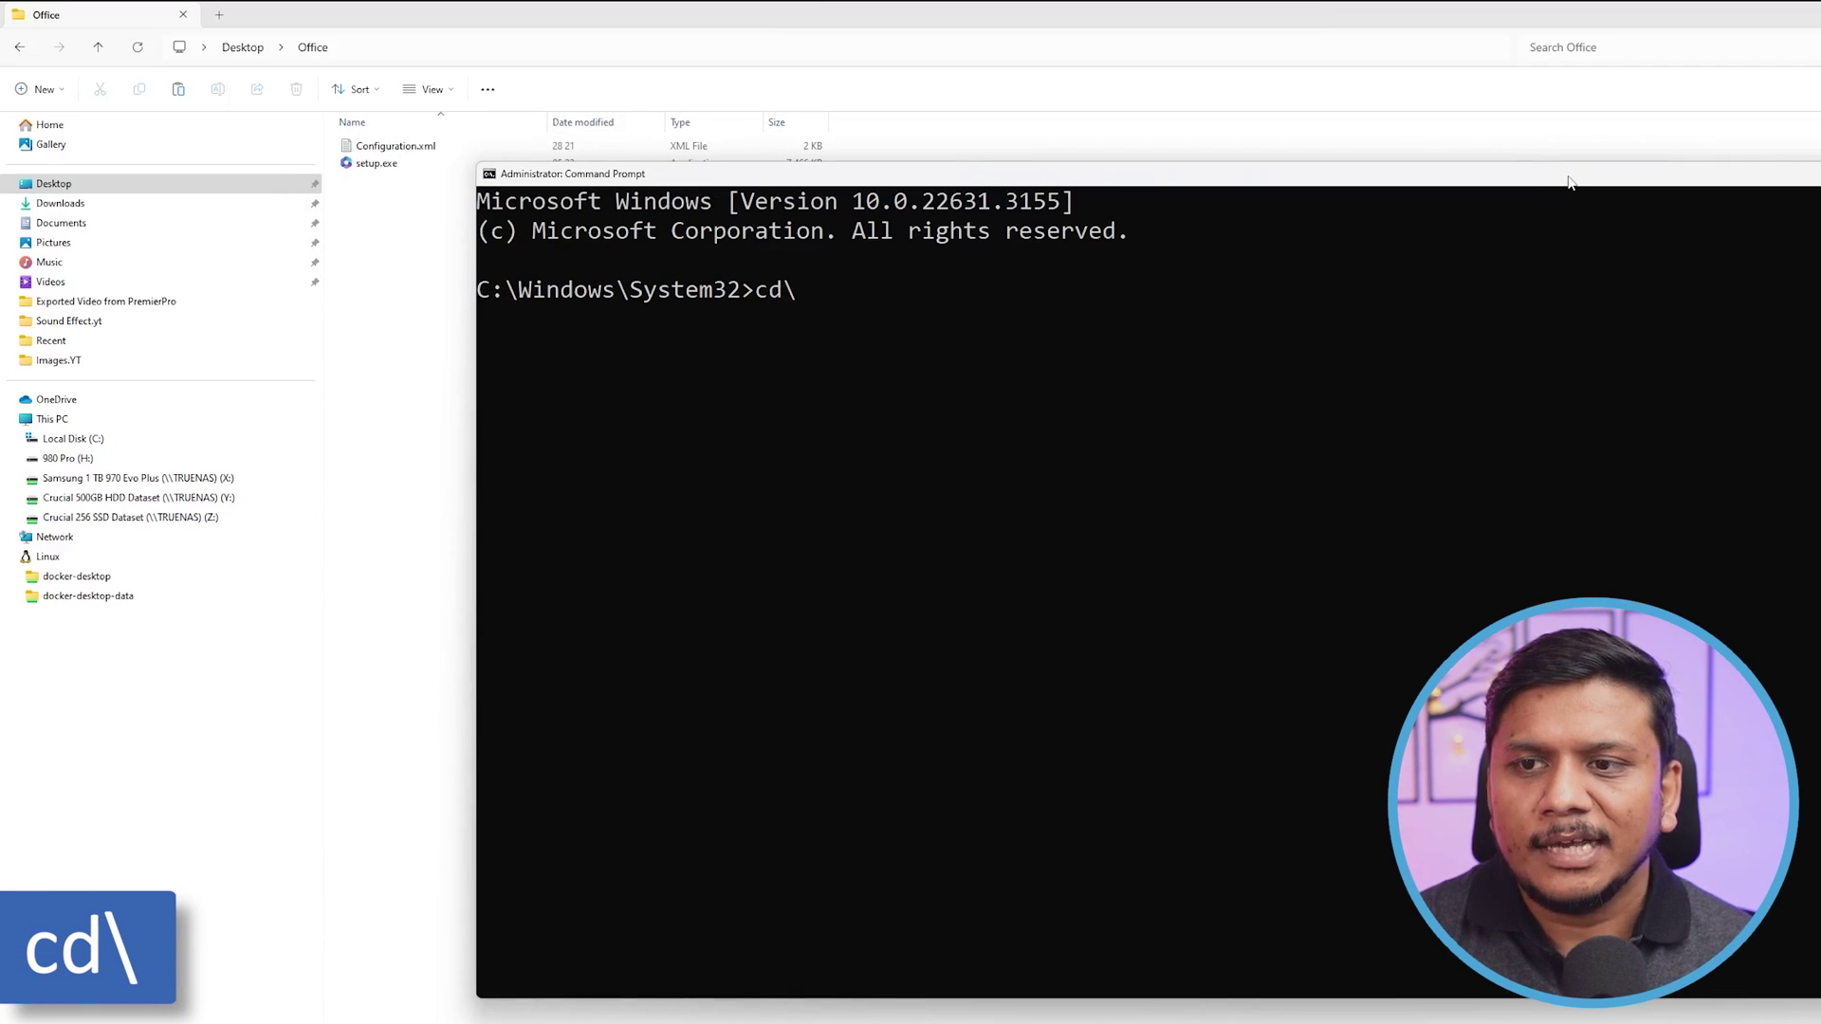
key("Return")
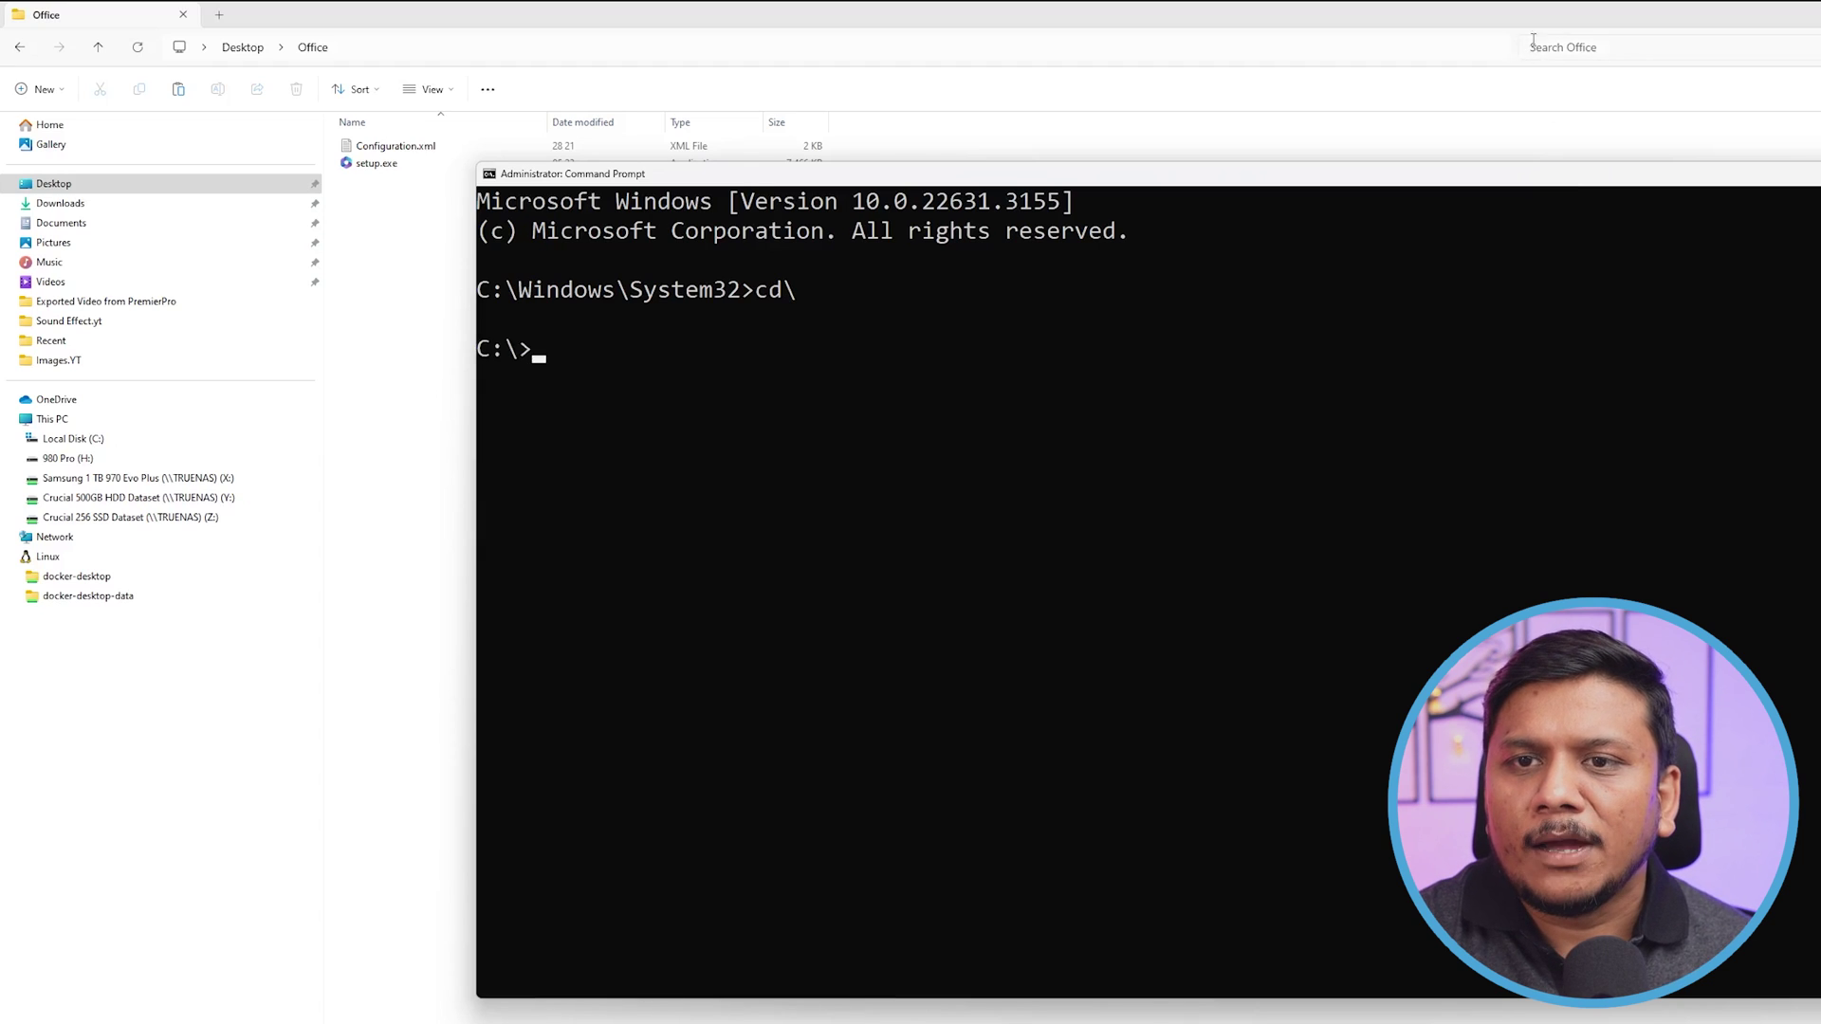
Change the console's directory to the Desktop Office folder using its copied path.
left_click(286, 47)
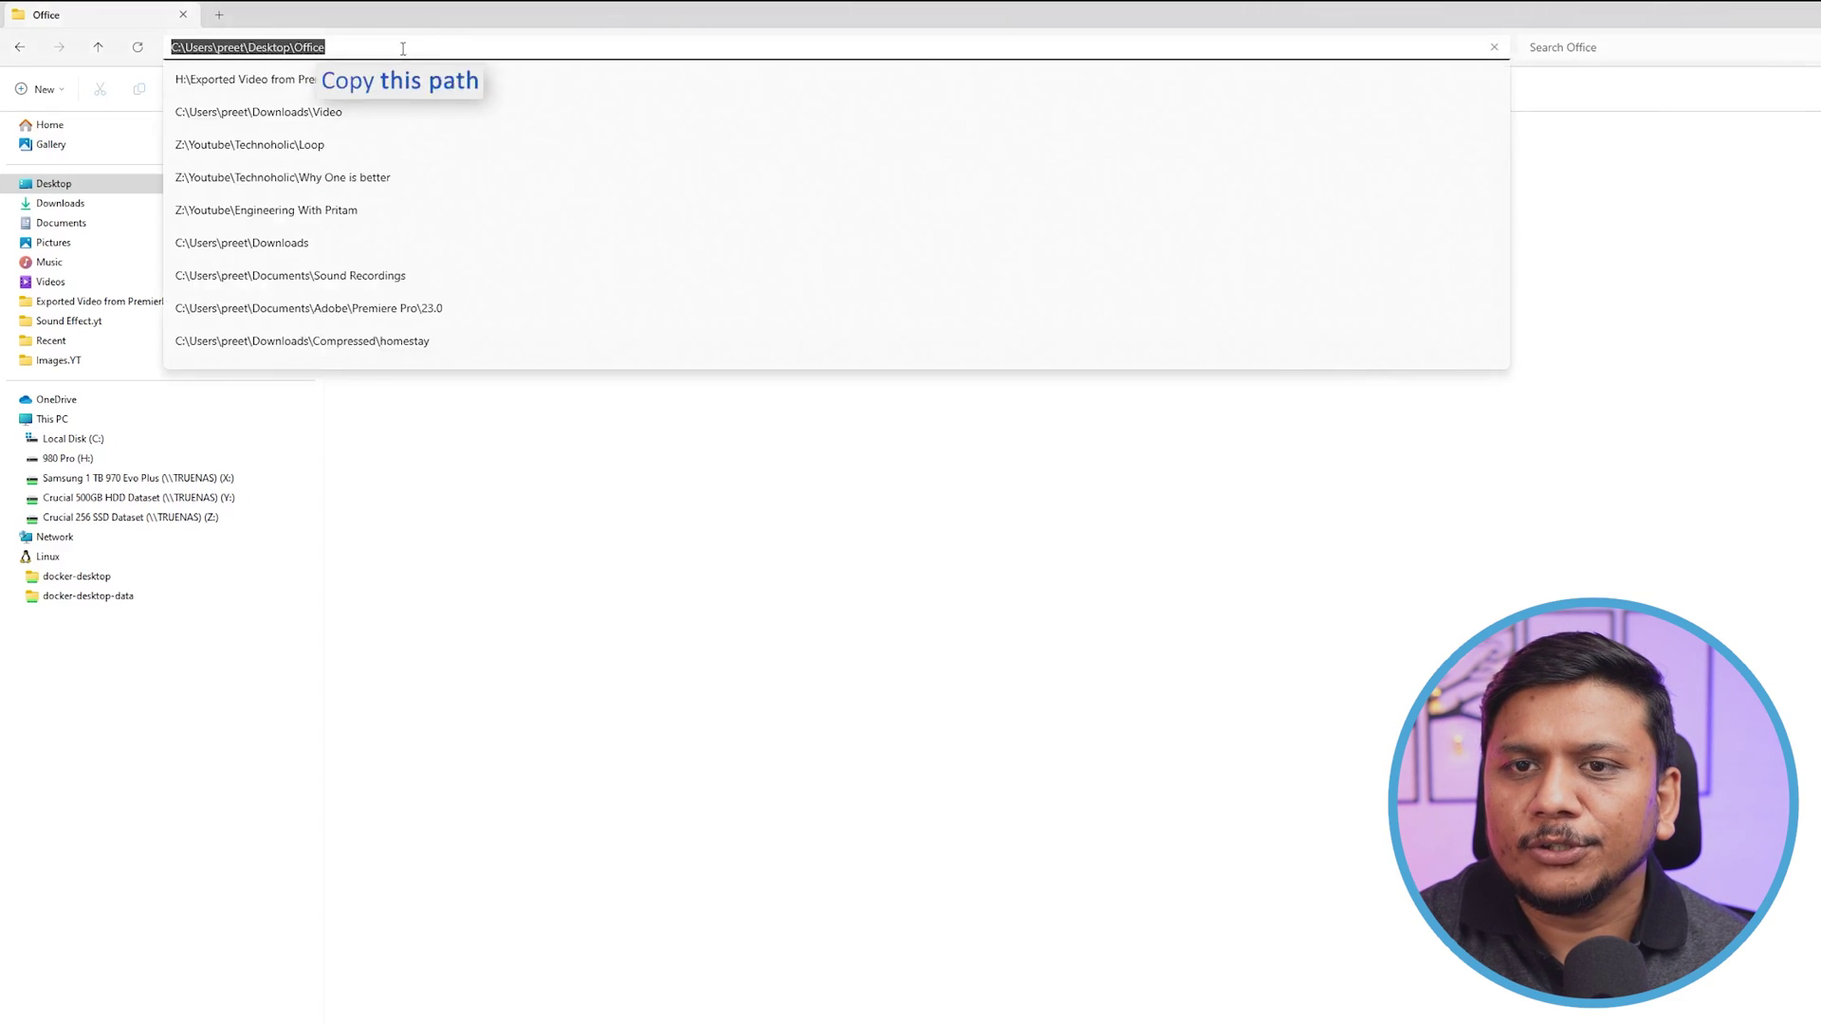
right_click(287, 47)
left_click(327, 89)
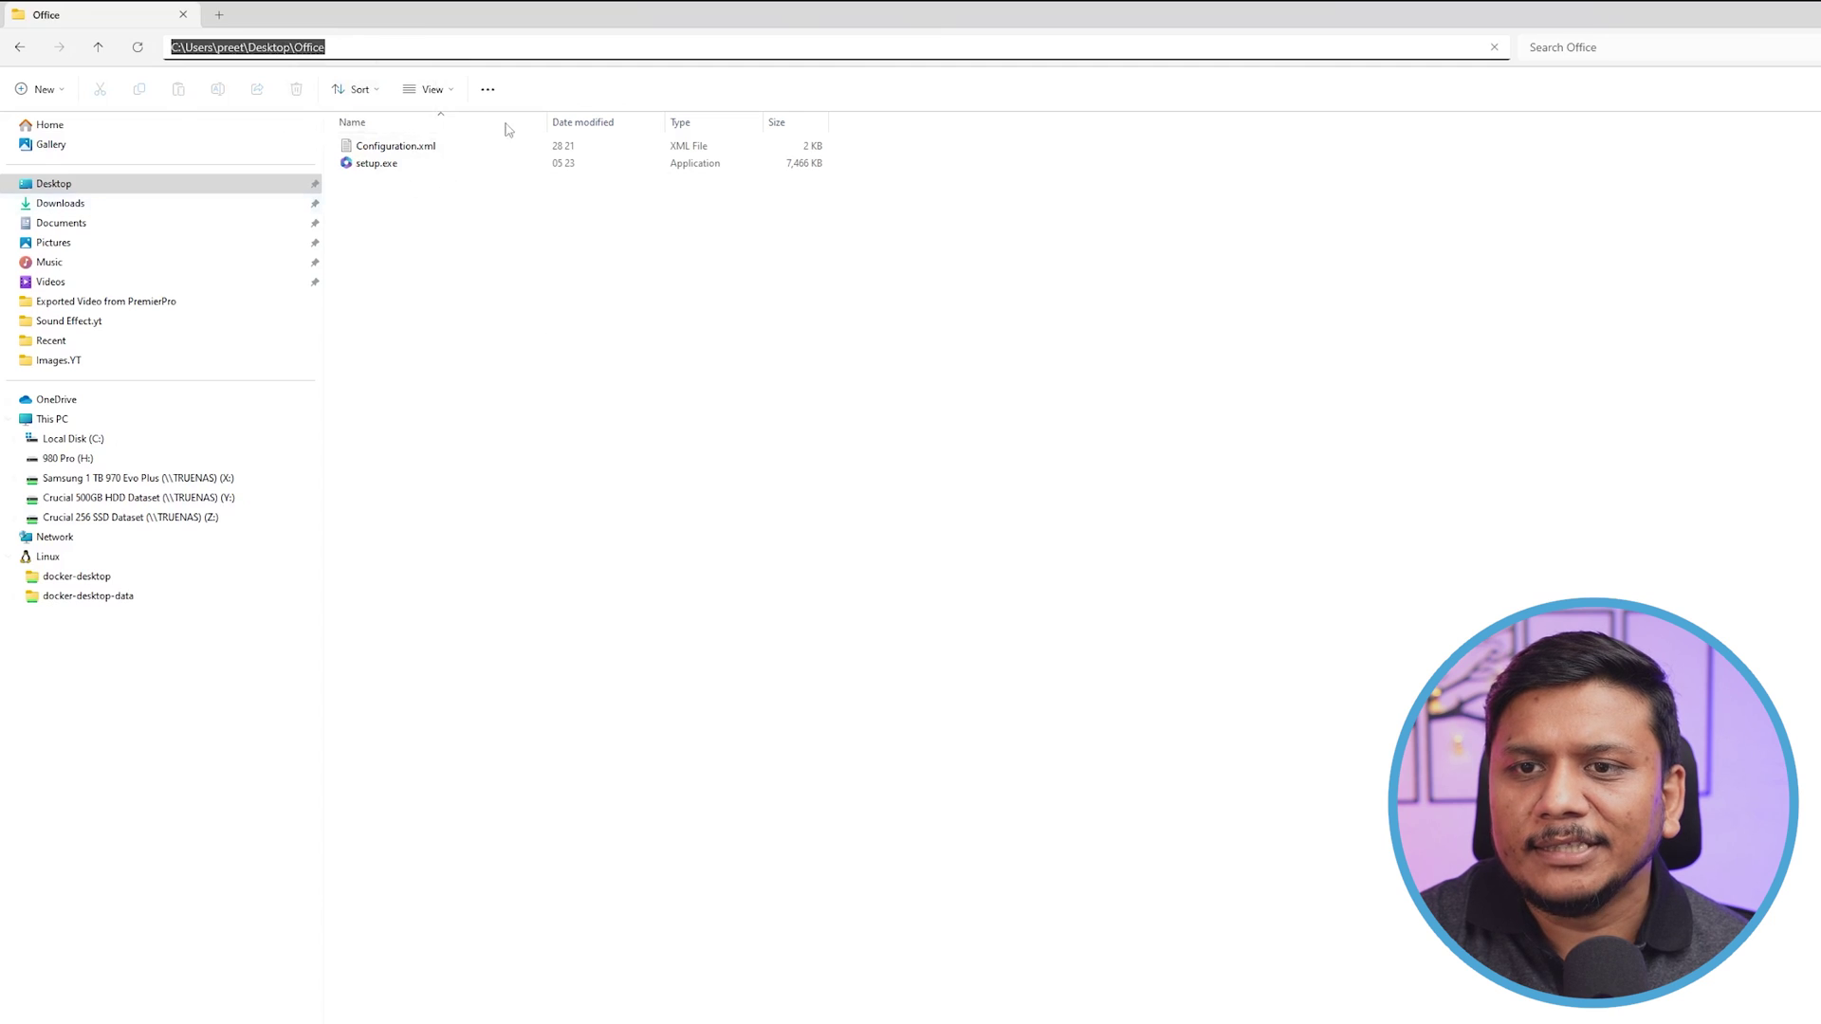
key("alt+Tab")
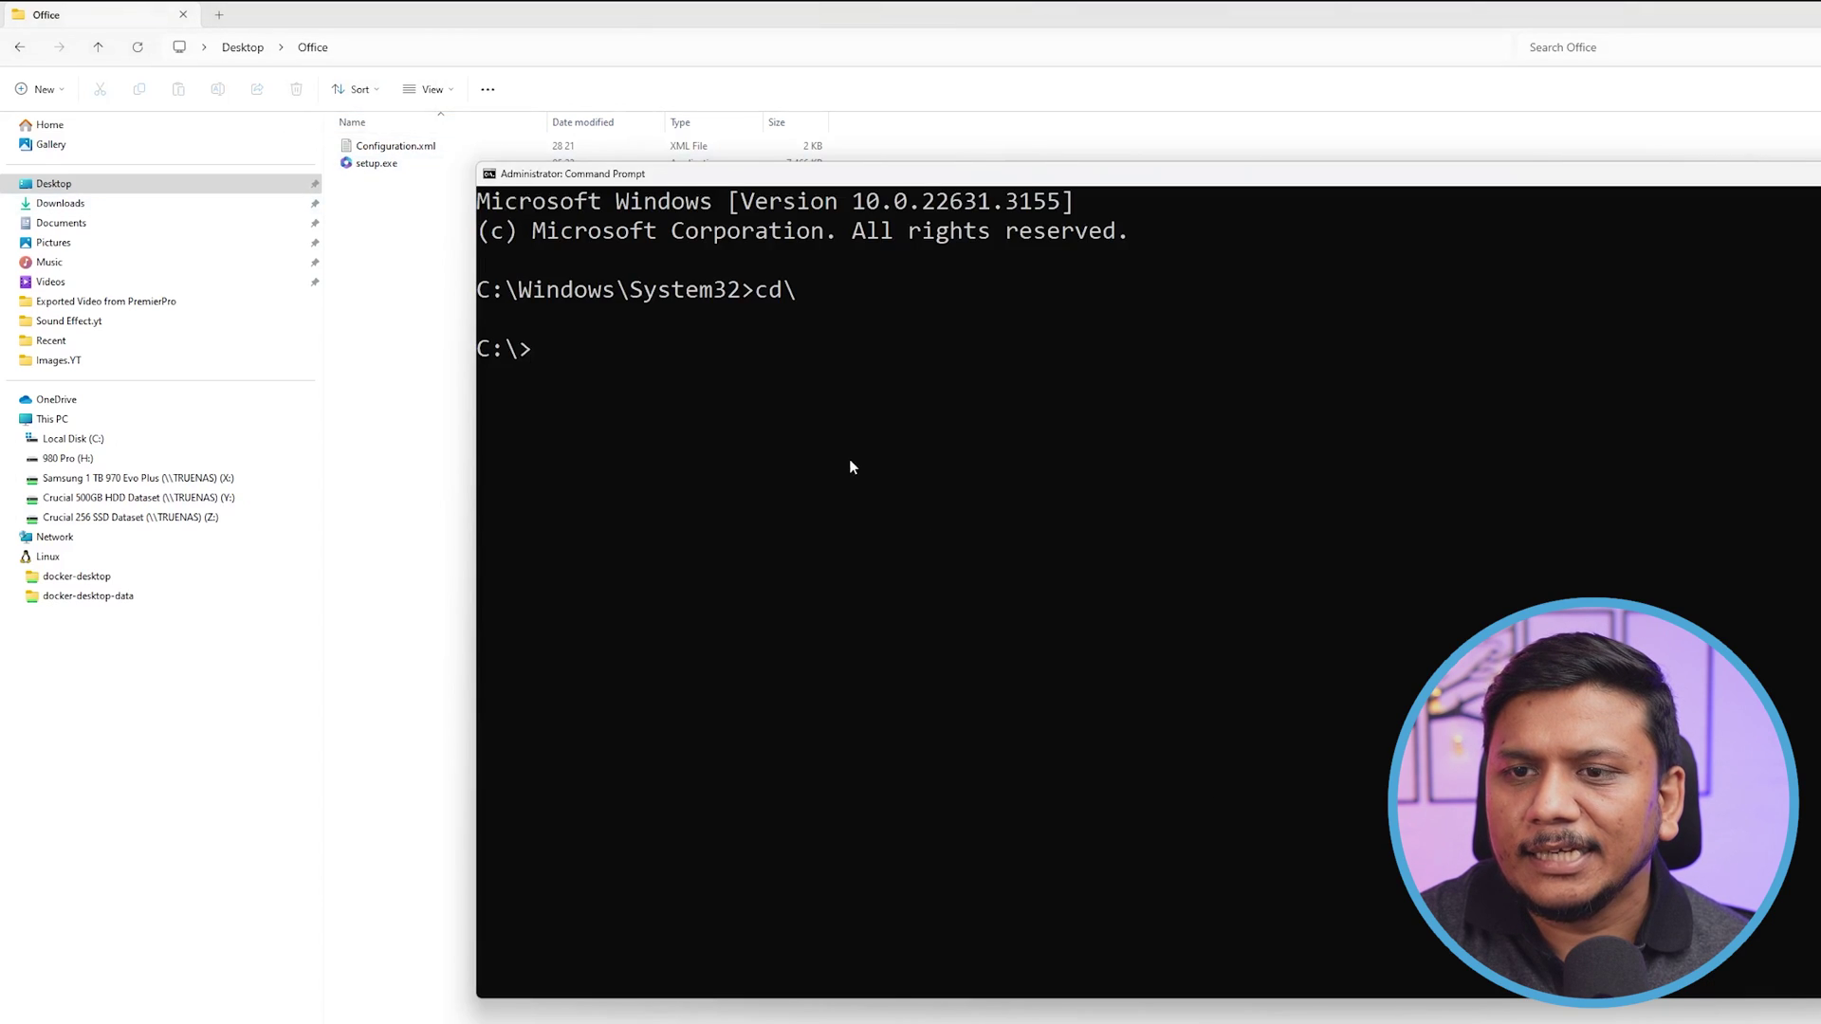
left_click(668, 379)
type("cd")
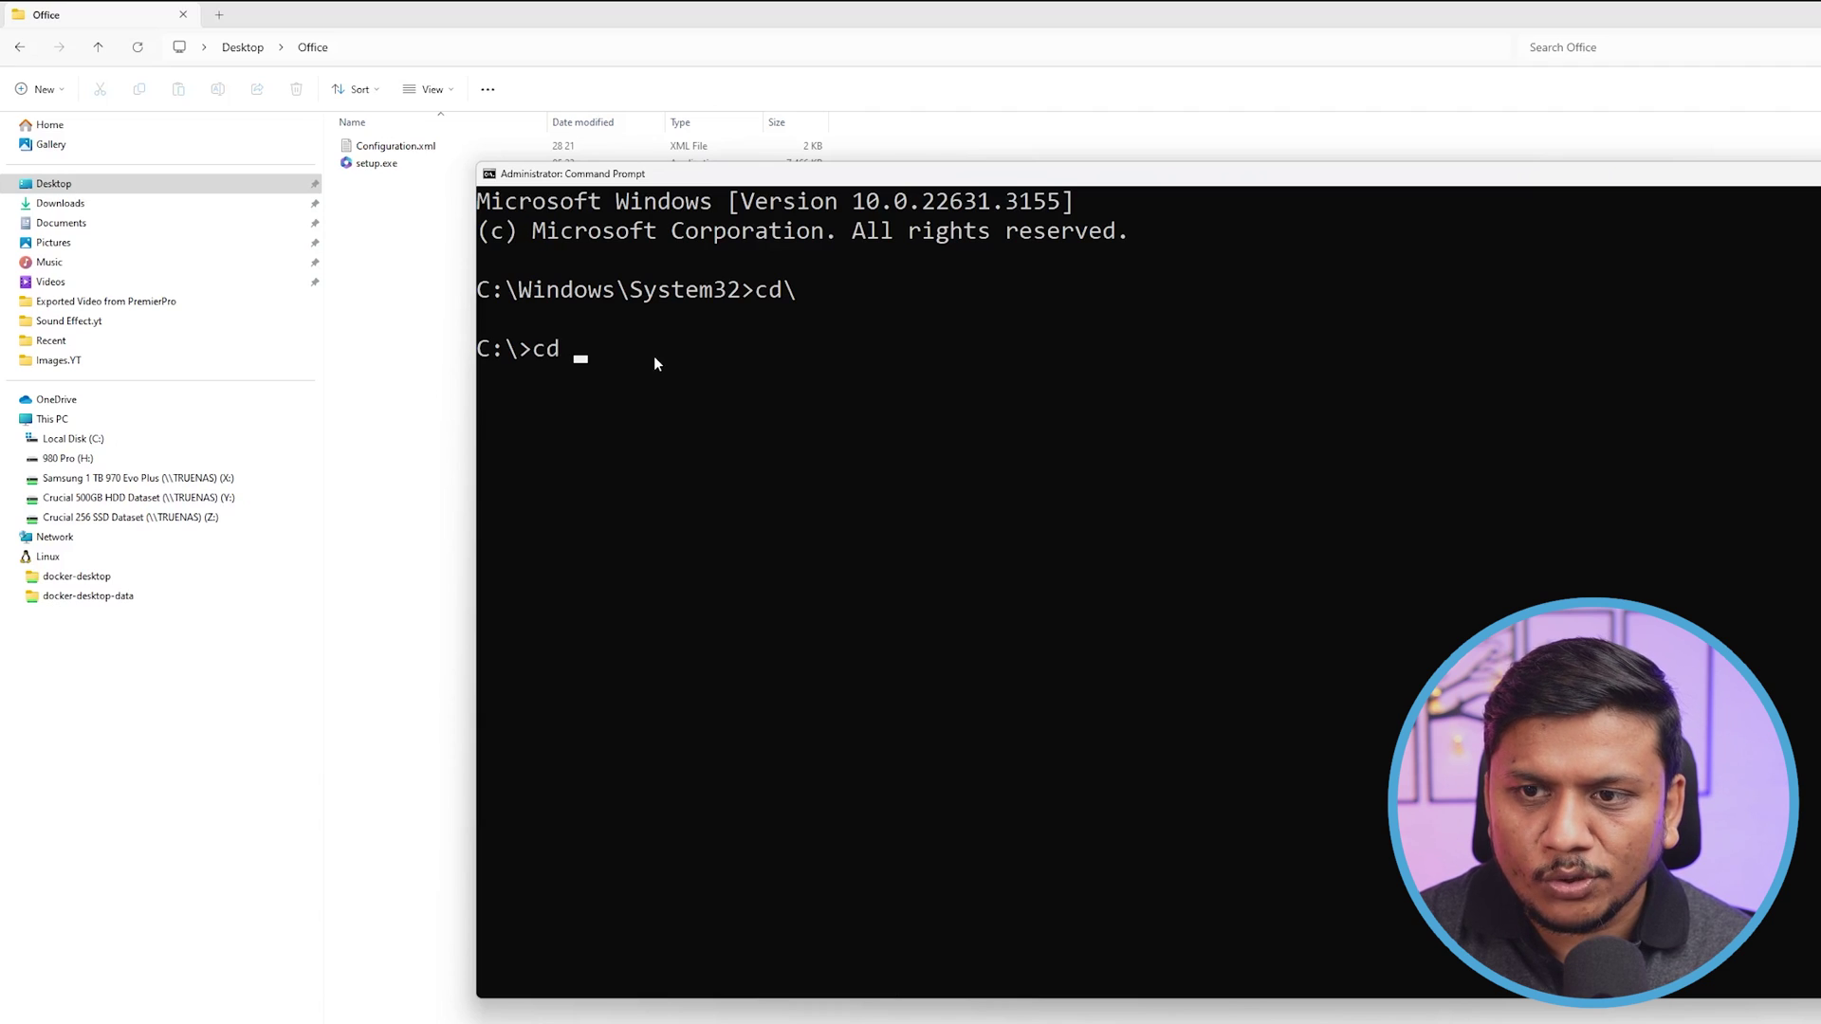
type("C:\\Users\\preet\\Desktop\\Office")
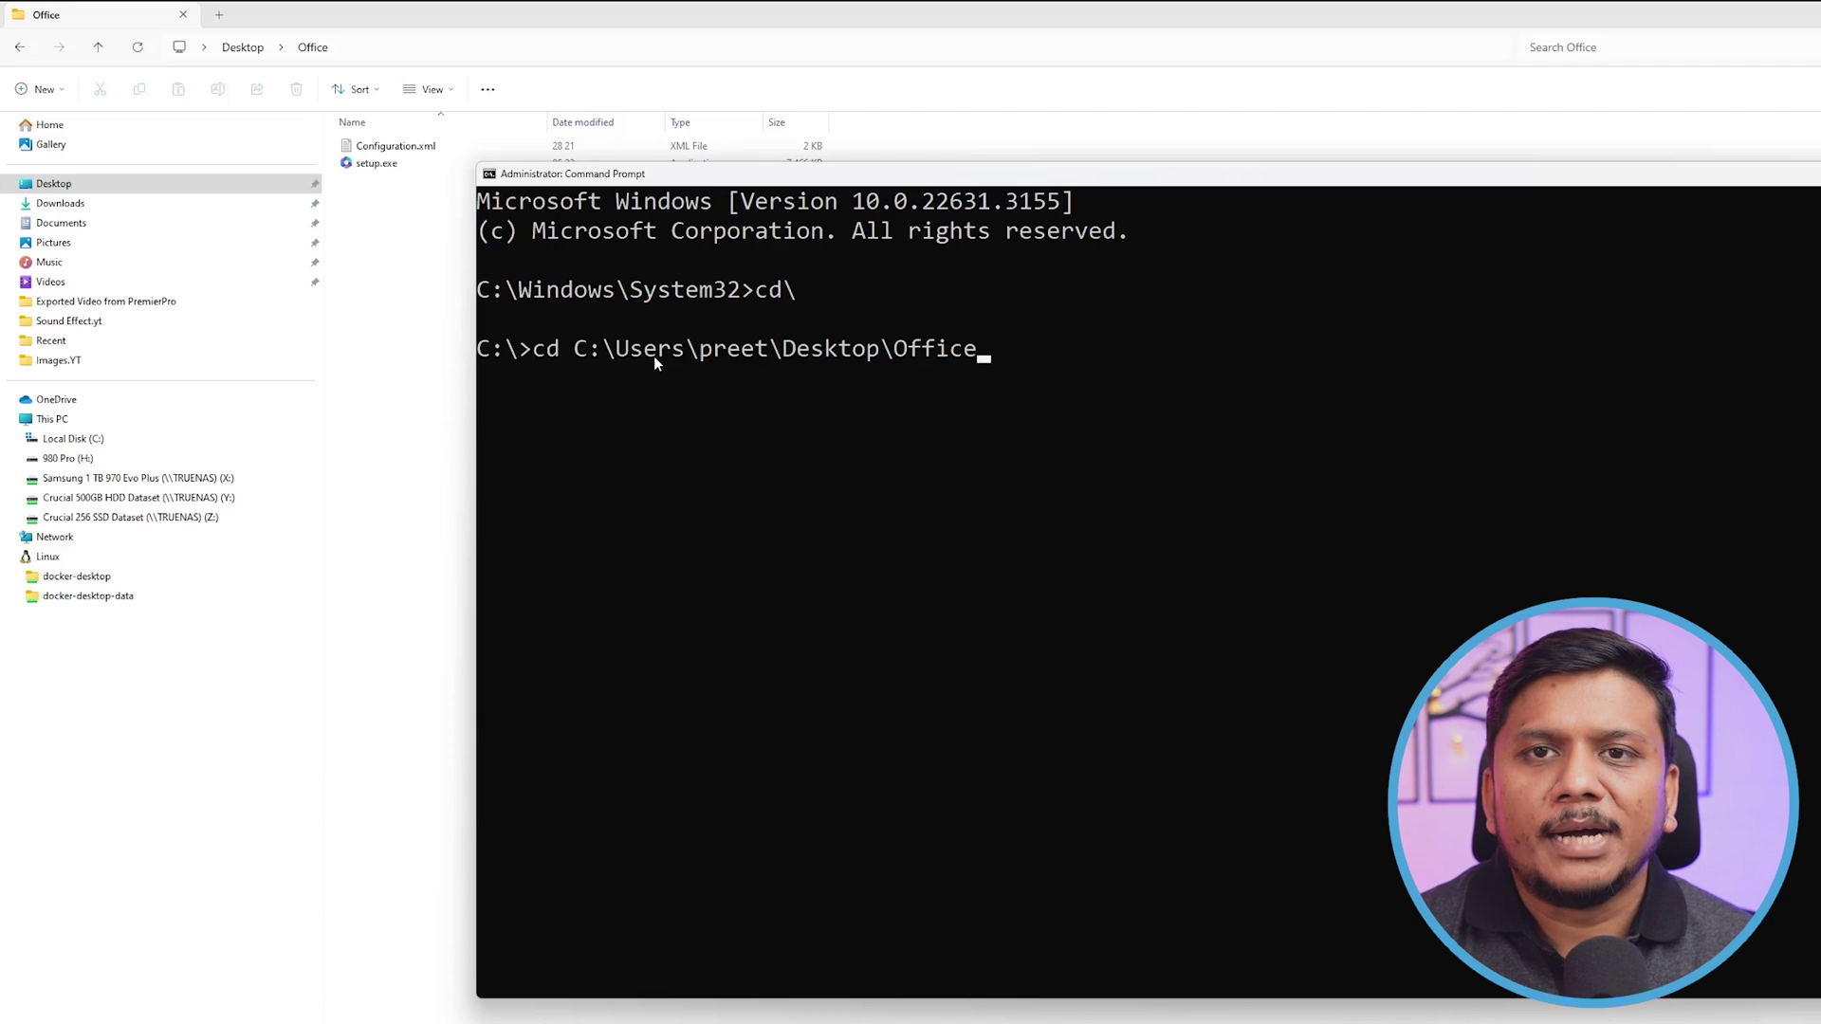
key("Return")
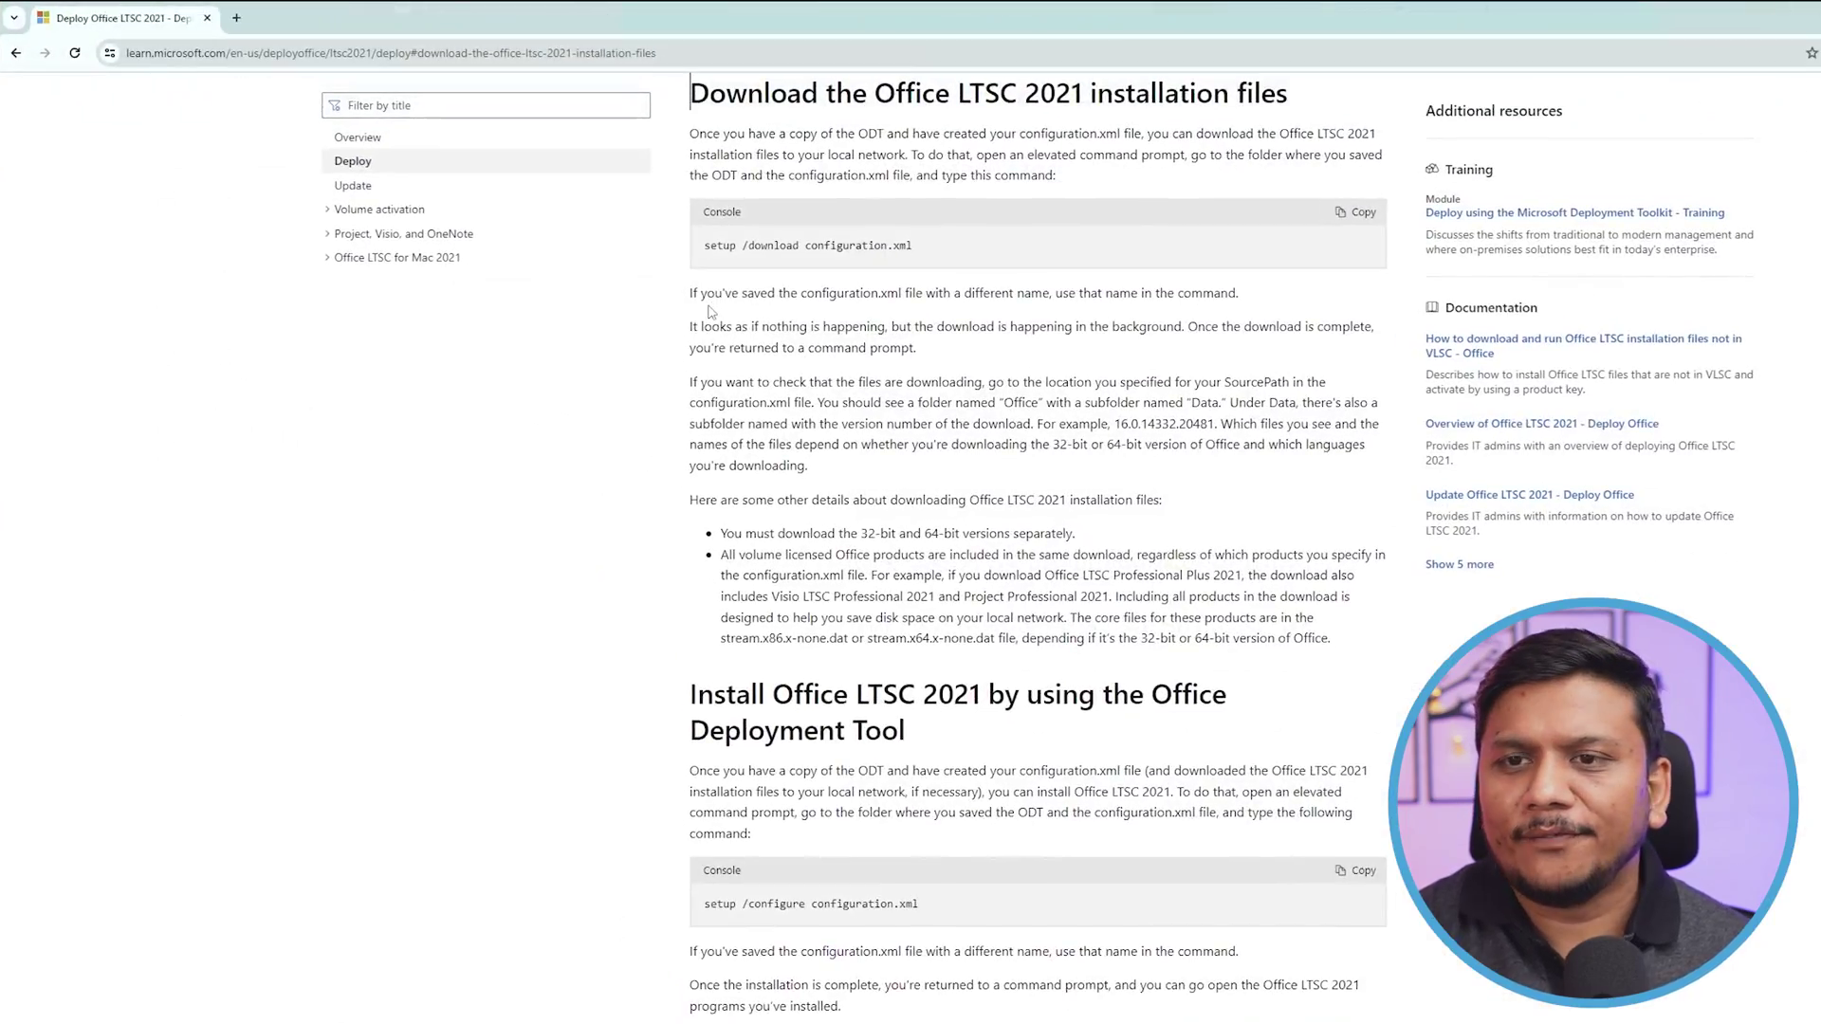
Find the download section of the Office LTSC 2021 article and select 'setup /download configuration.xml'.
scroll(754, 316, "up", 1)
scroll(754, 316, "up", 15)
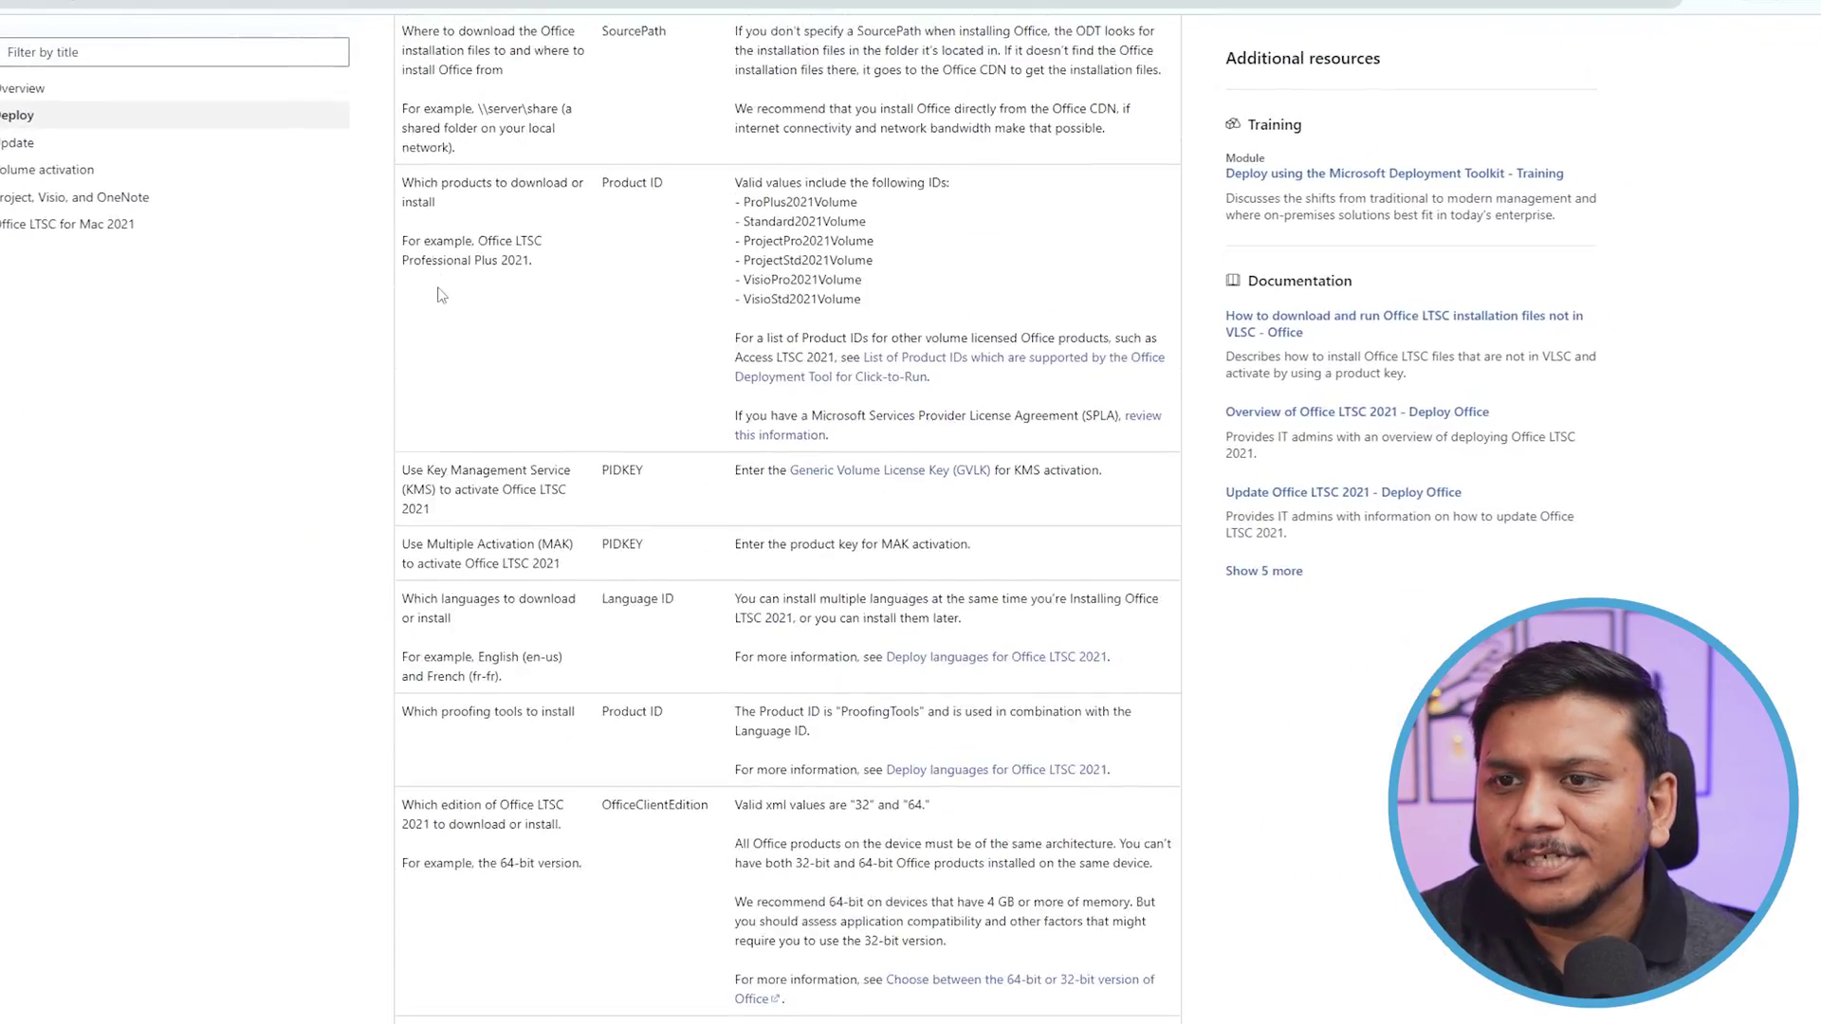
scroll(437, 295, "up", 10)
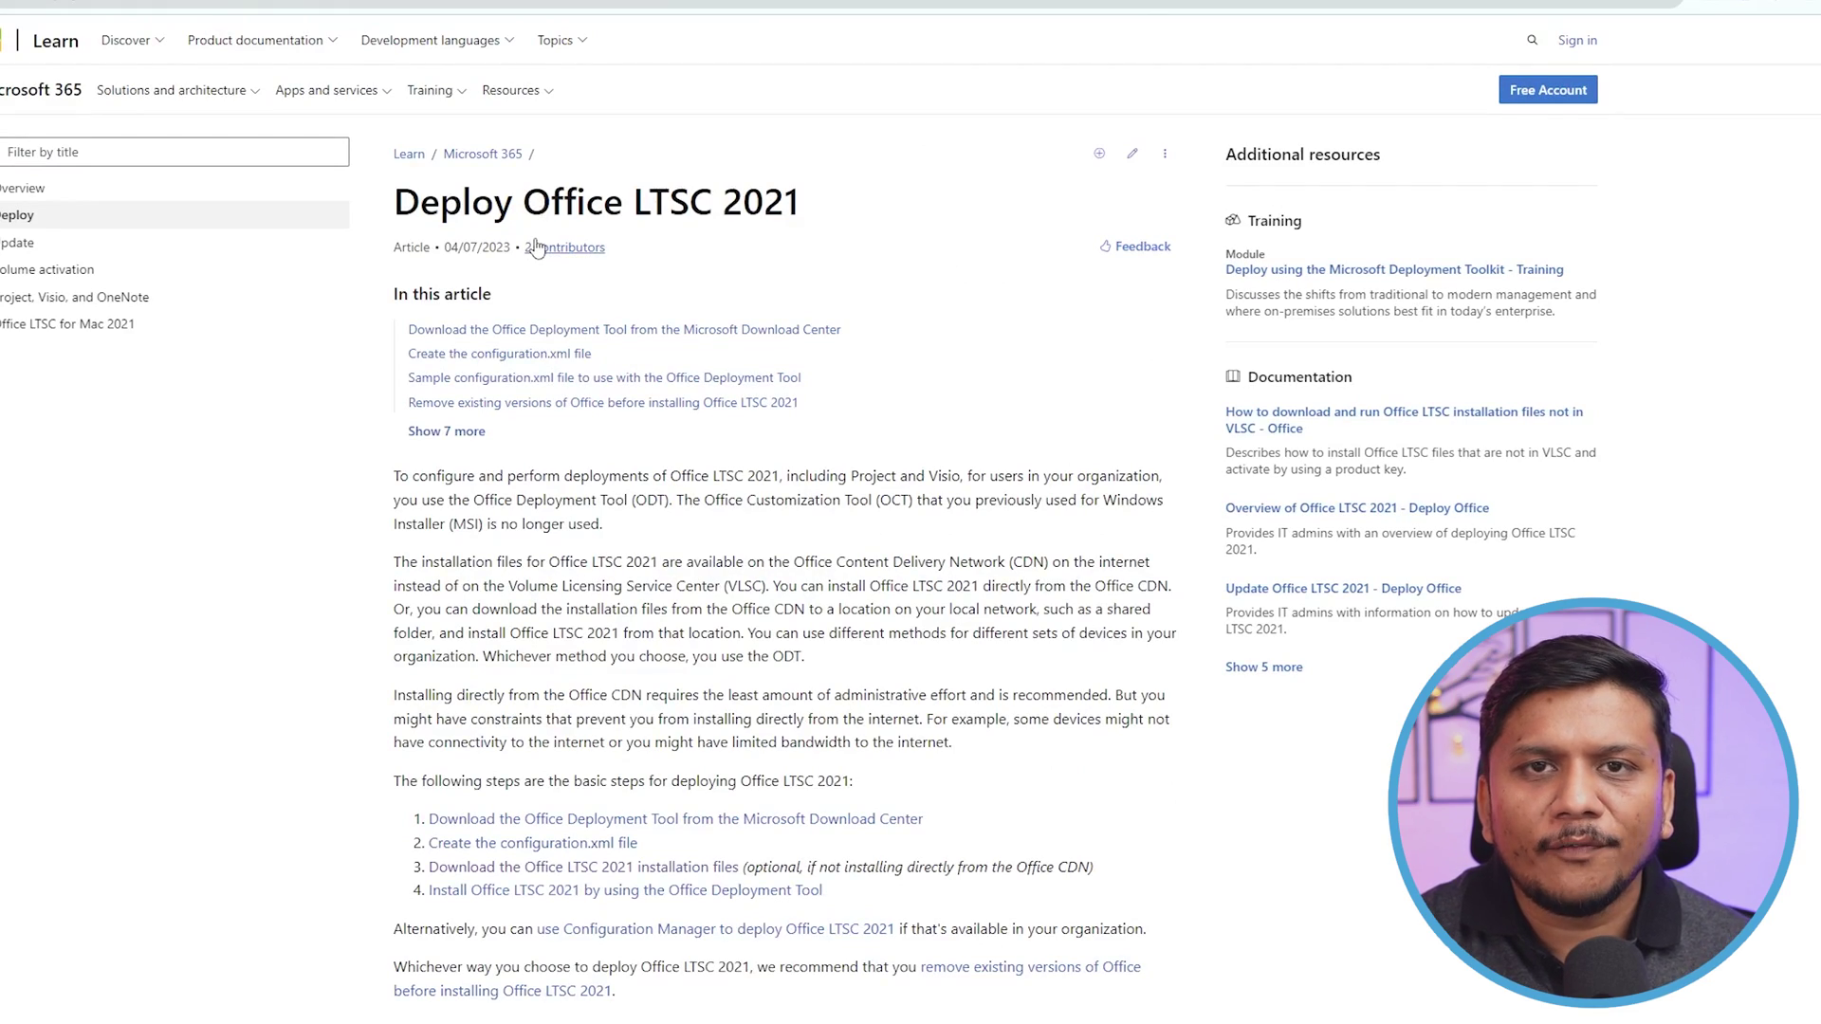
scroll(662, 280, "down", 20)
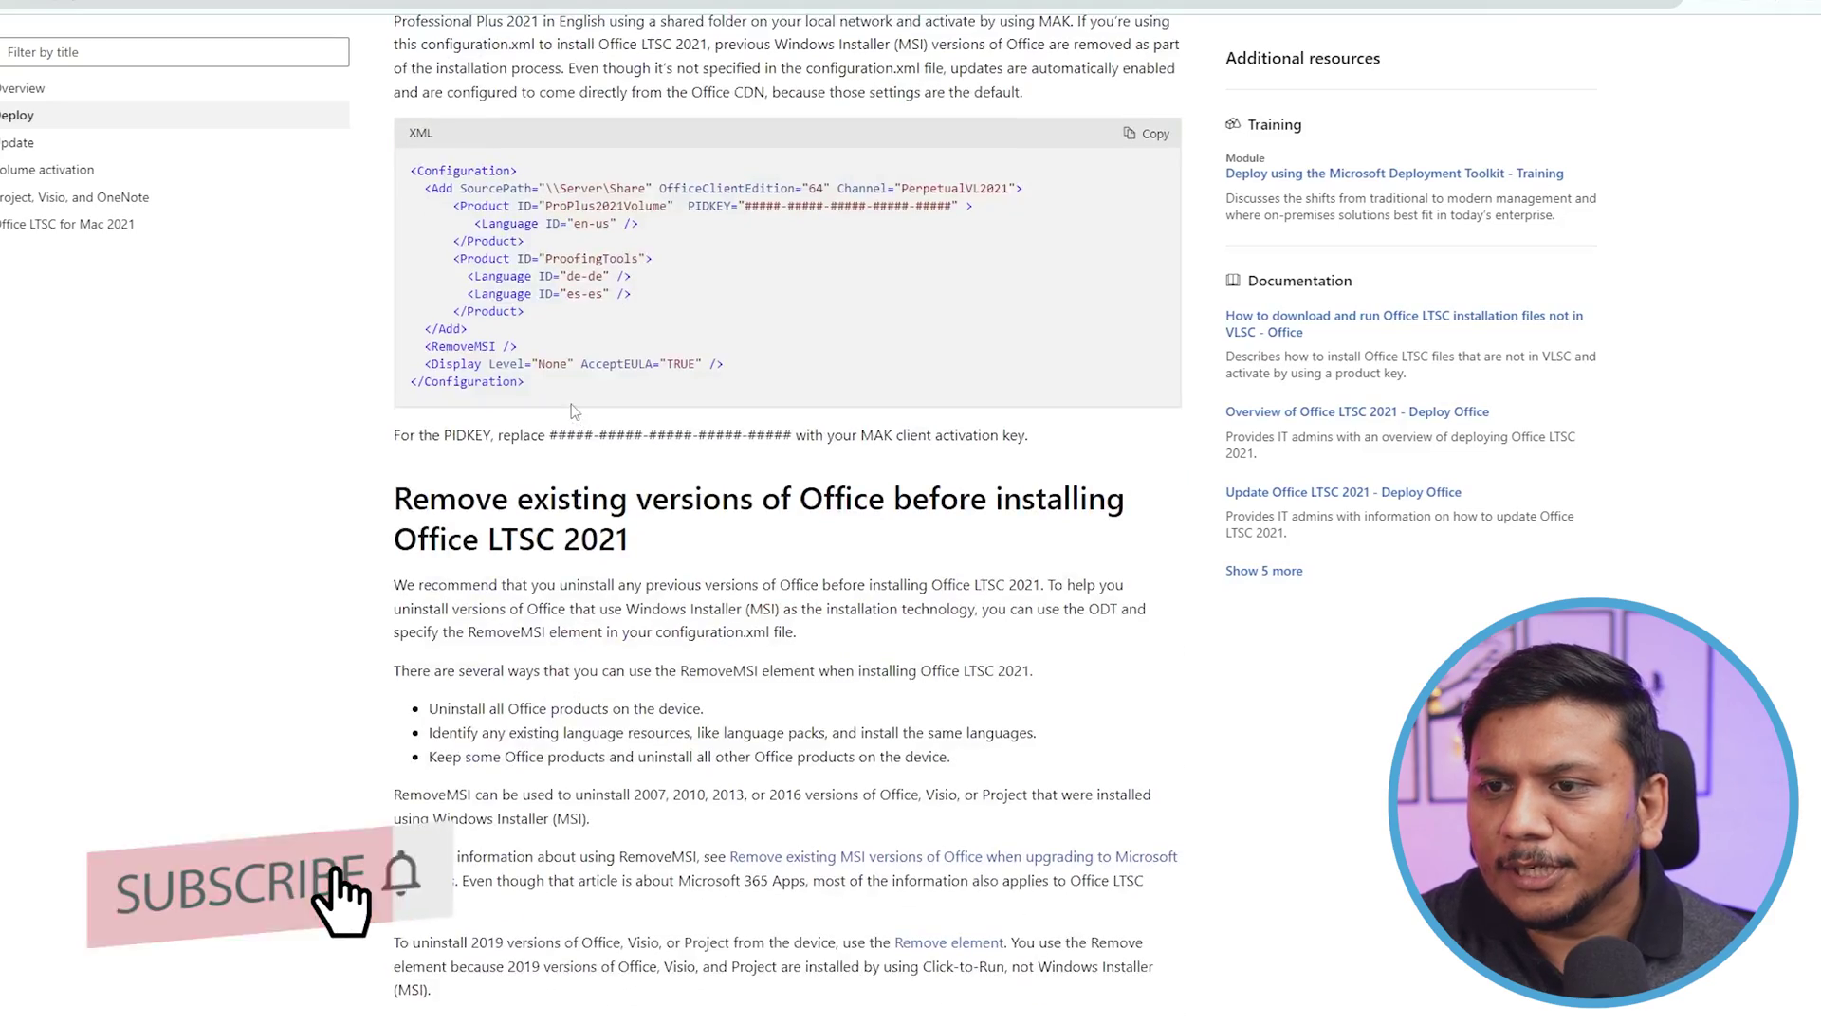
scroll(616, 438, "up", 3)
scroll(648, 443, "down", 3)
scroll(648, 443, "down", 9)
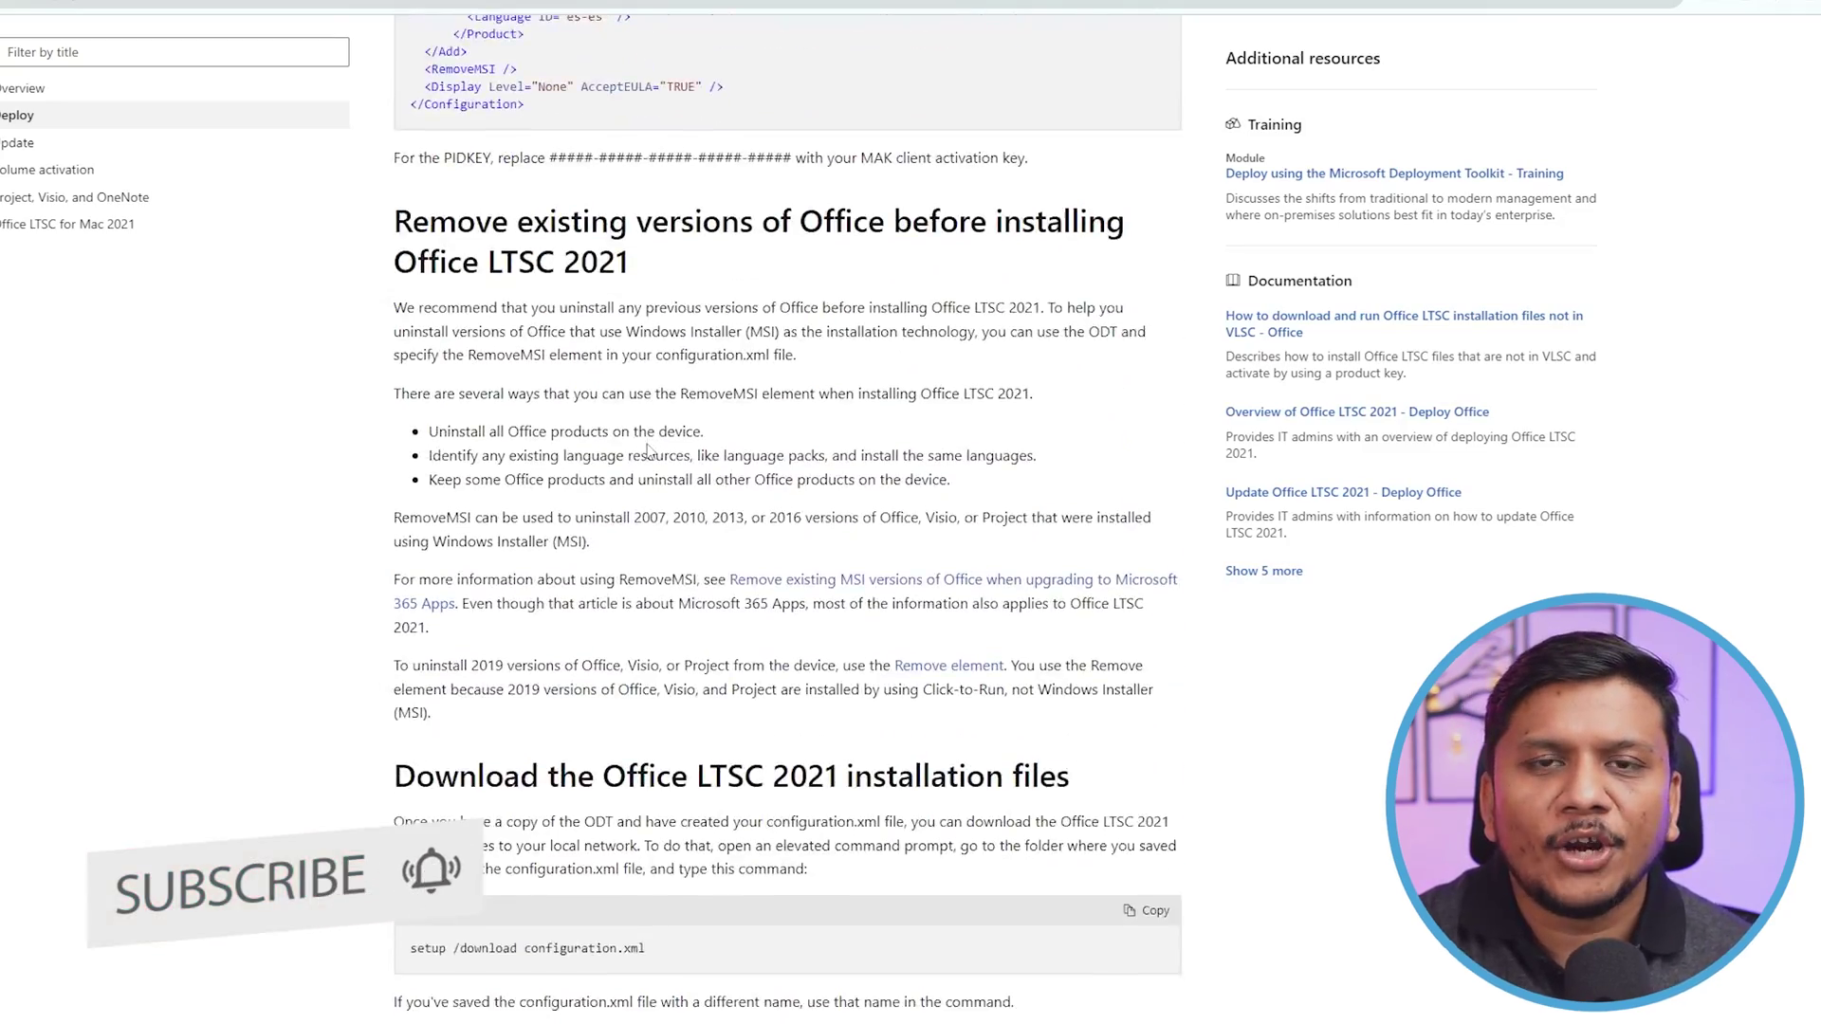
scroll(678, 388, "down", 1)
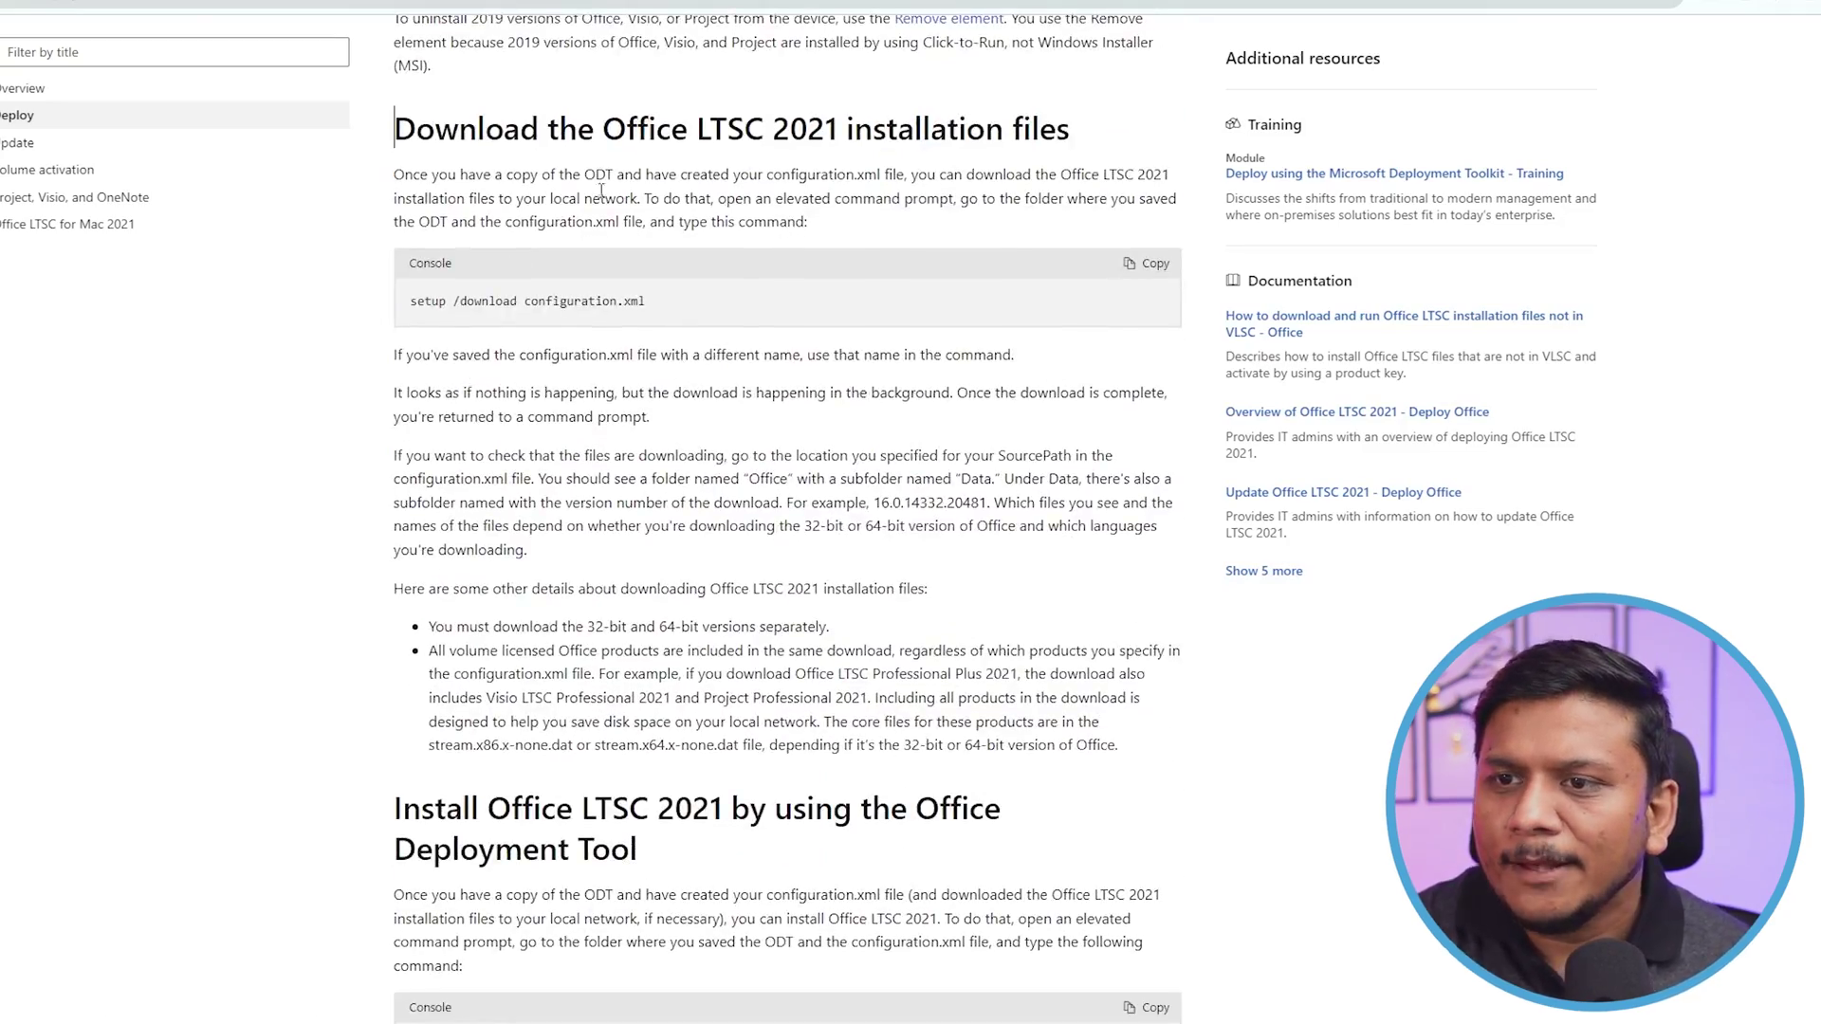
scroll(549, 160, "up", 5)
scroll(652, 203, "up", 8)
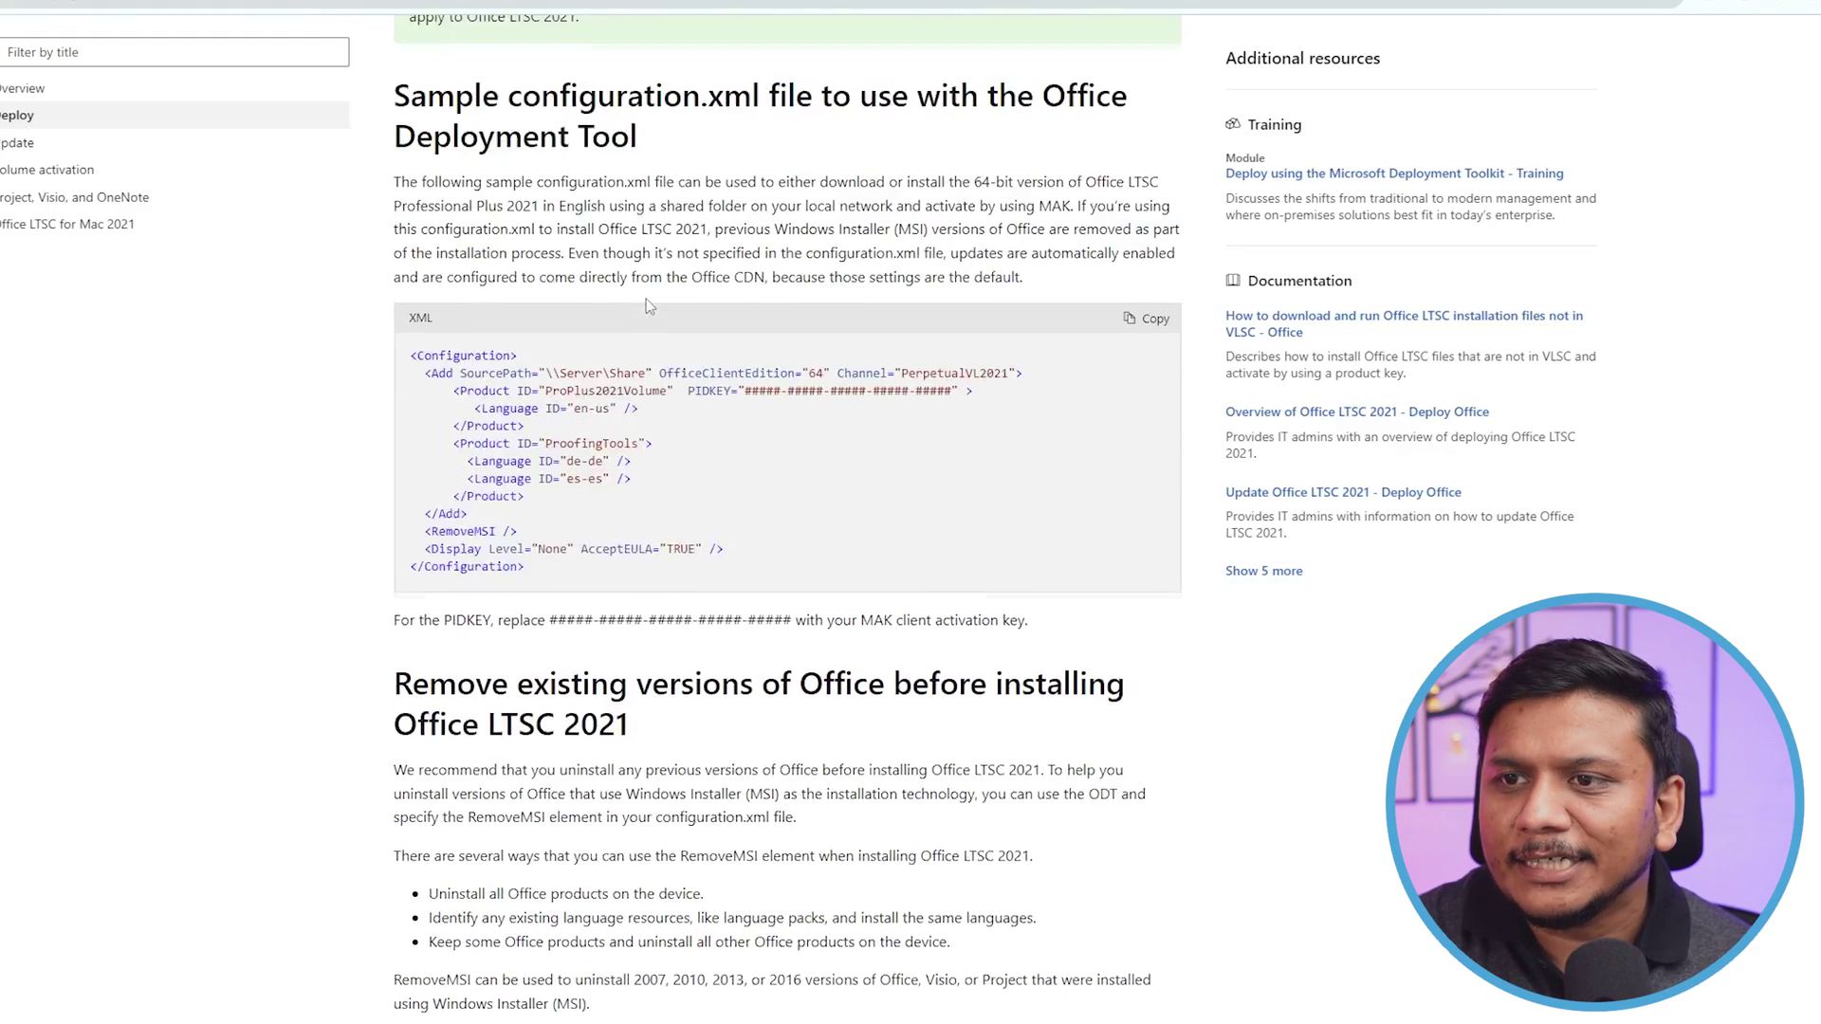
left_click_drag(541, 375, 759, 373)
scroll(510, 548, "down", 11)
scroll(510, 548, "down", 1)
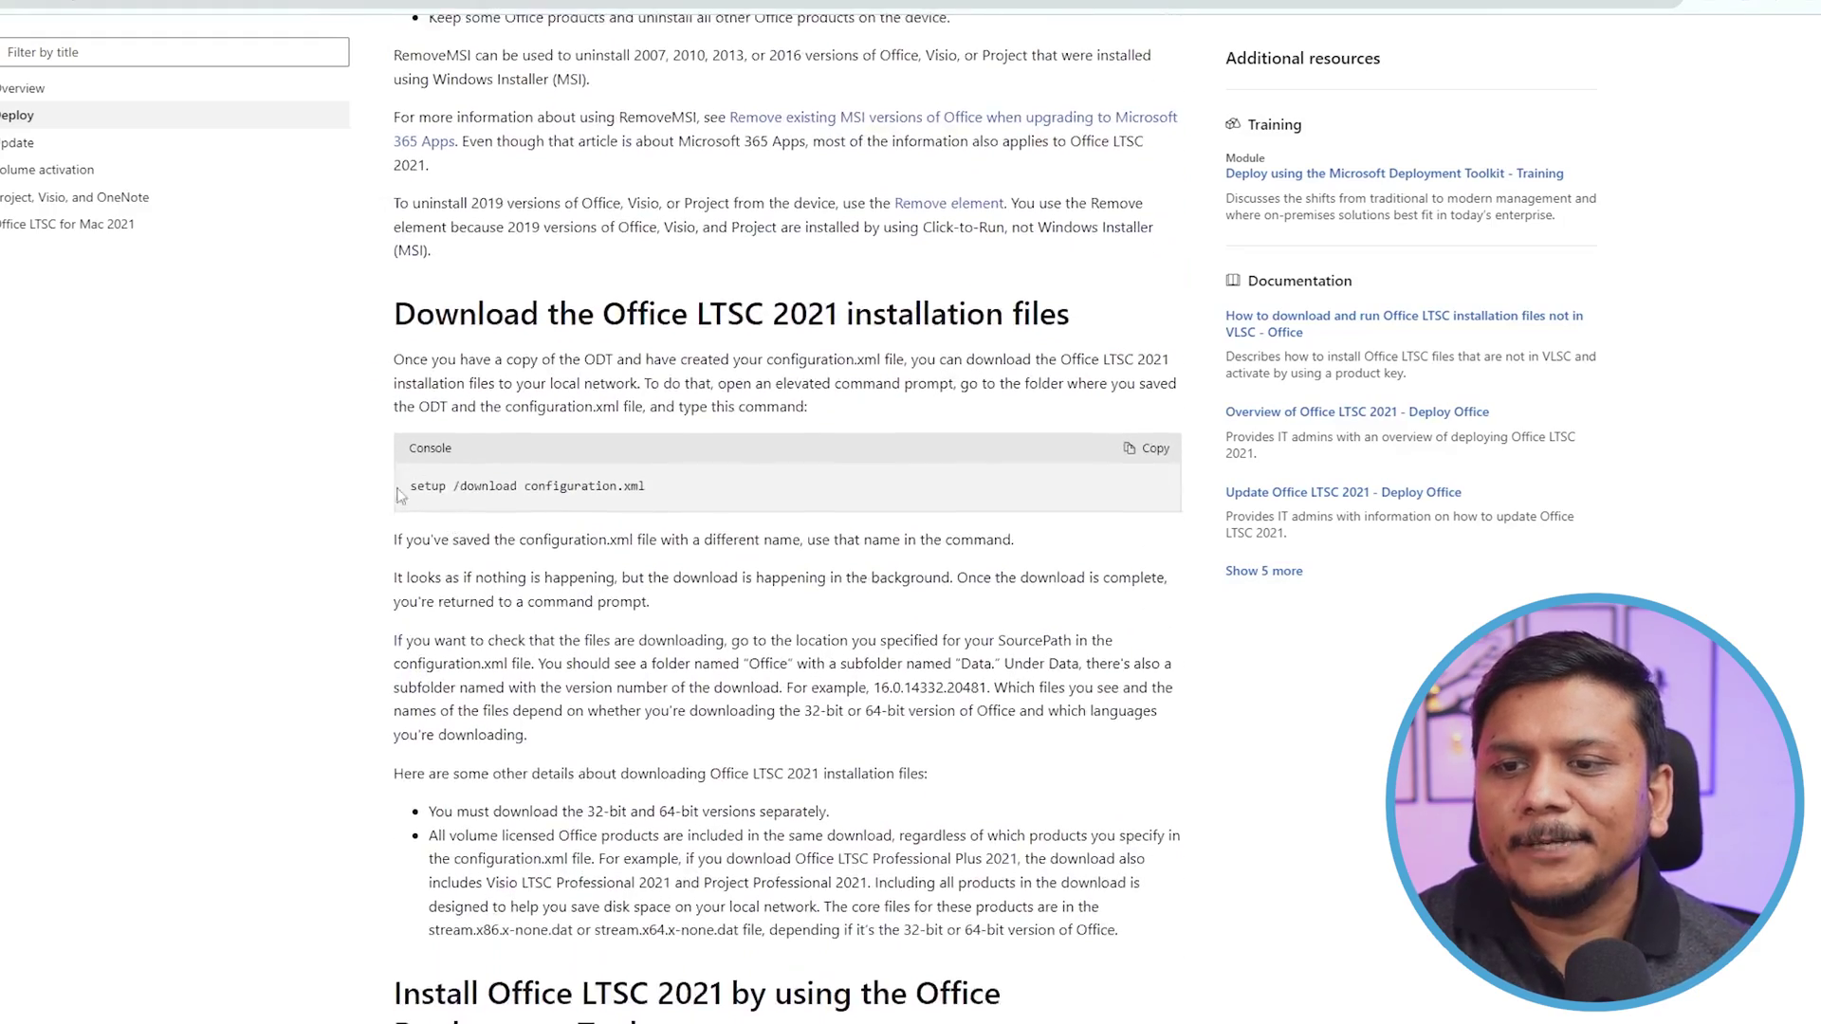
left_click_drag(650, 489, 411, 488)
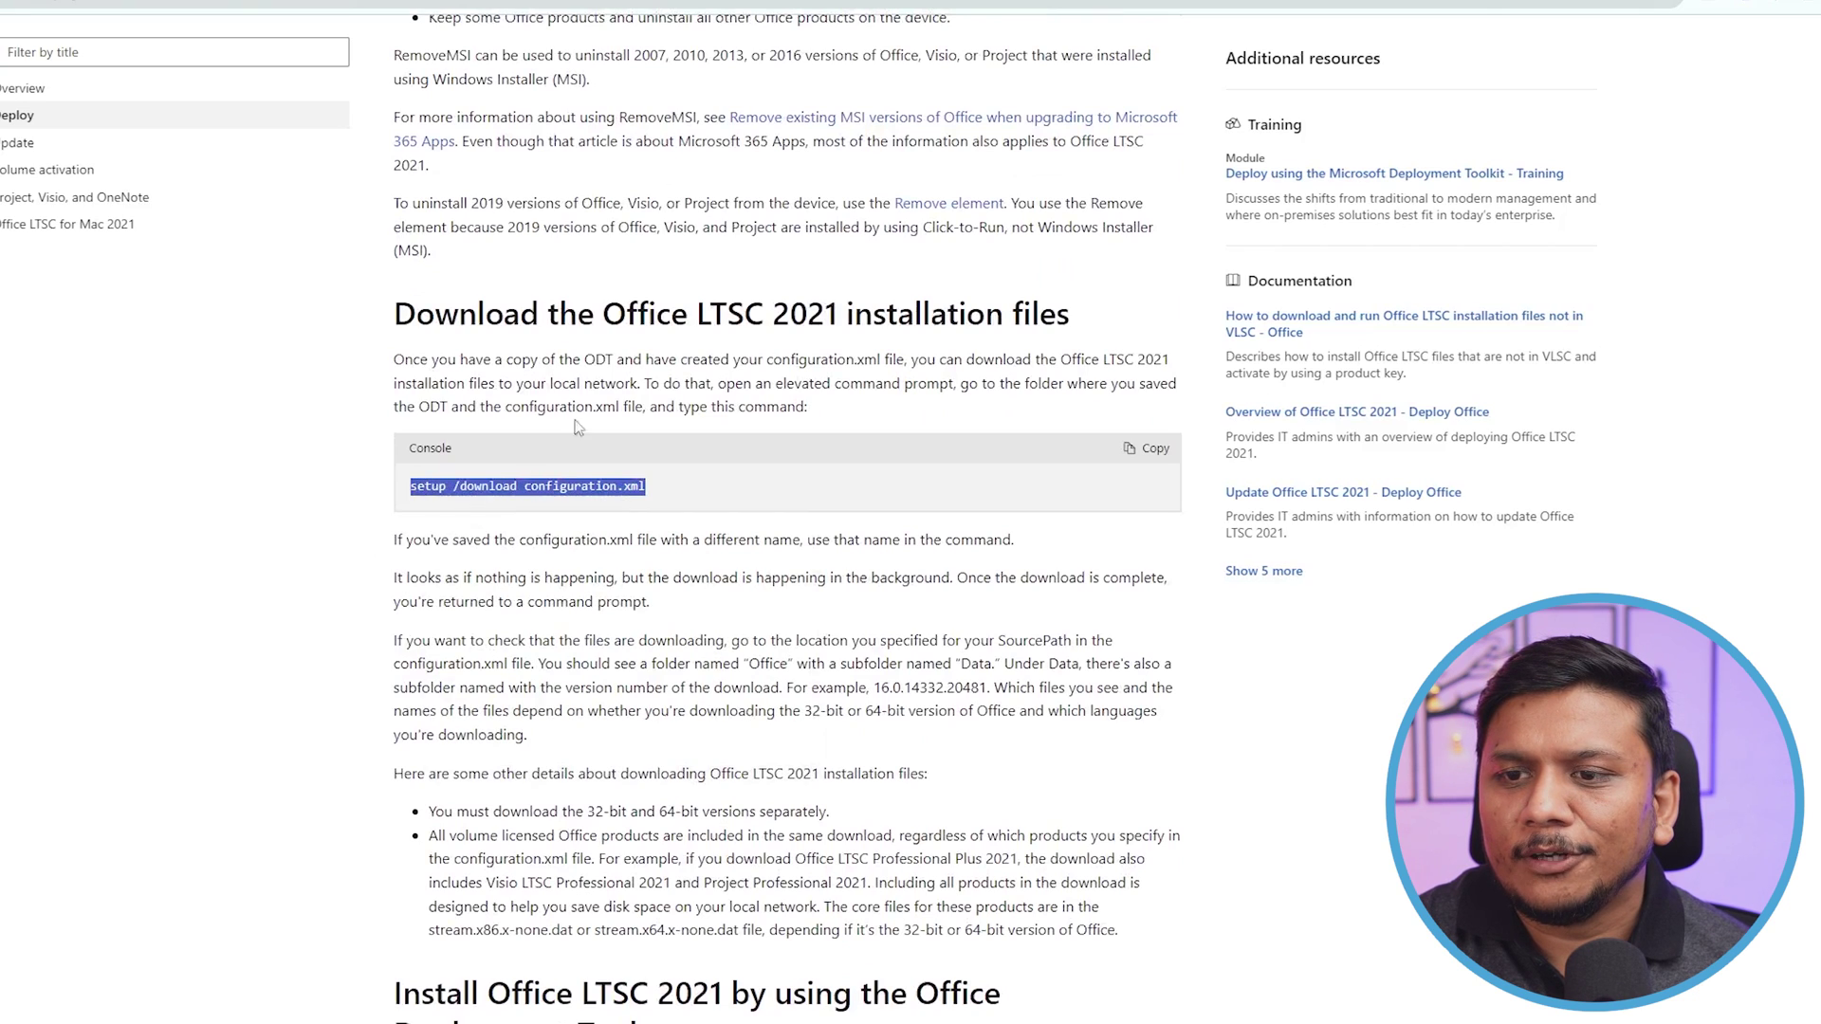
Run setup /download configuration.xml in the Office folder's Command Prompt.
key("alt+Tab")
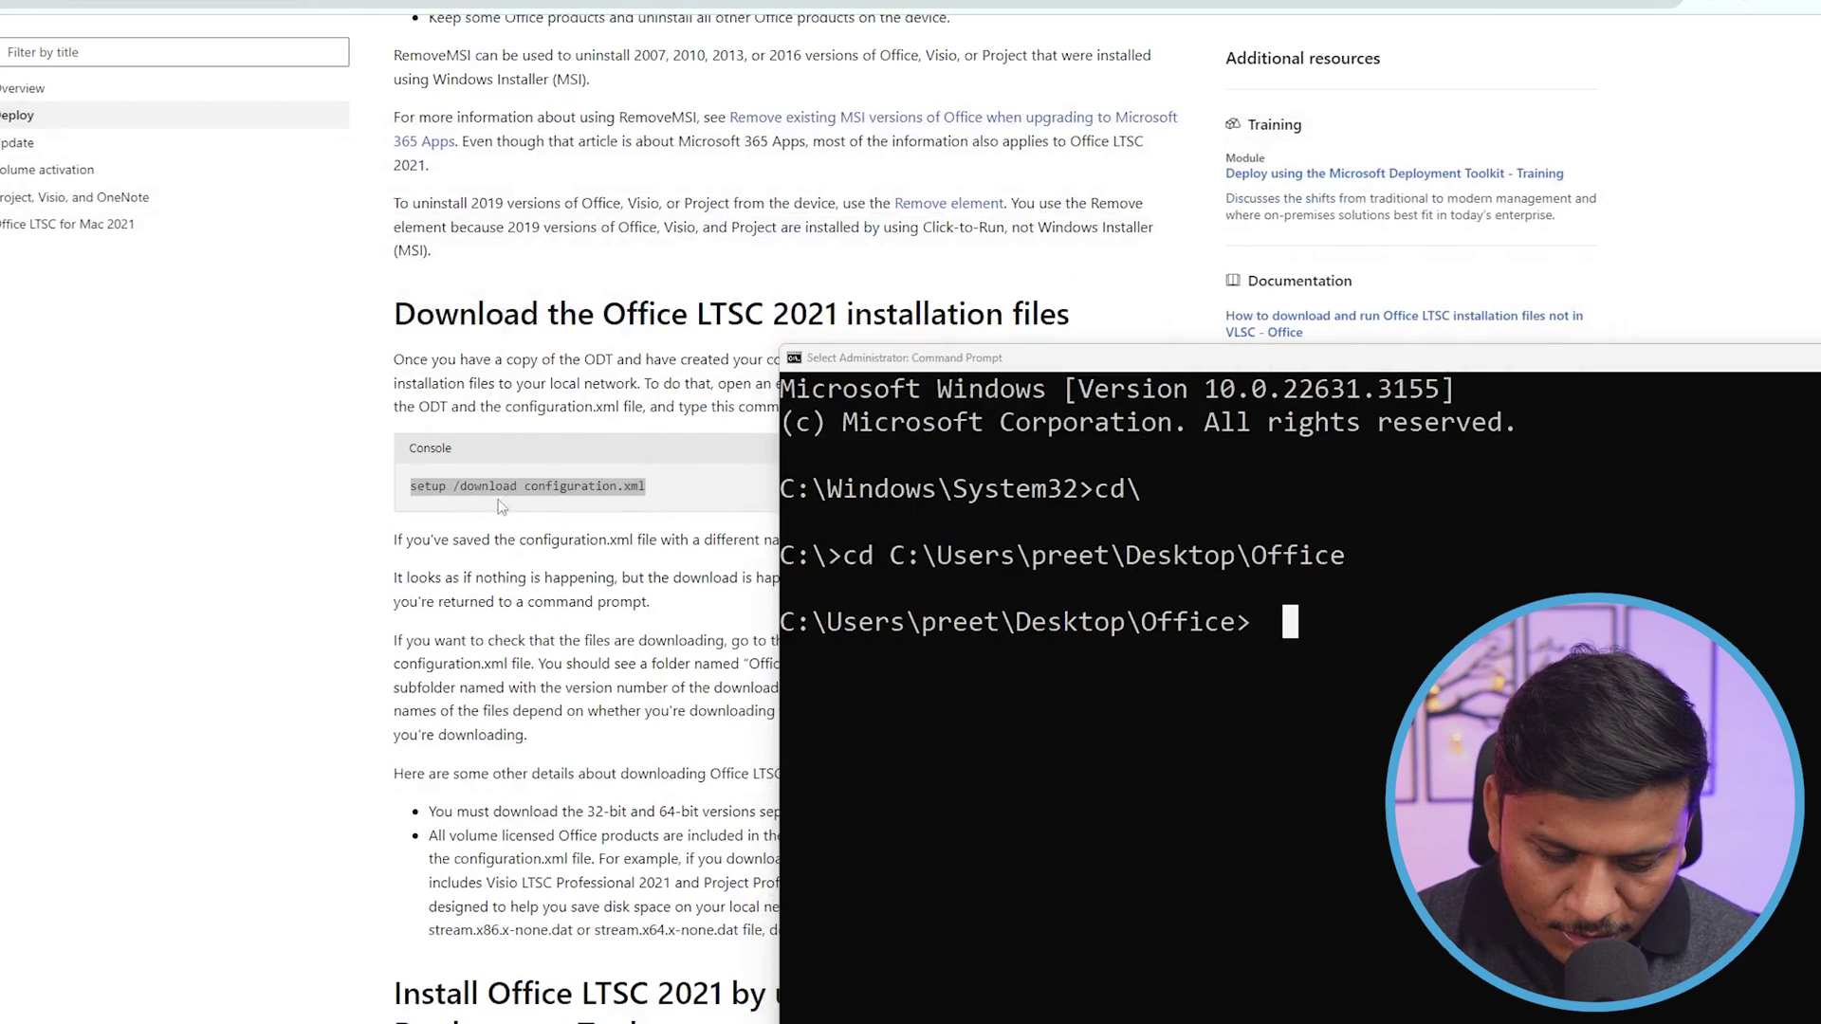
type("setu")
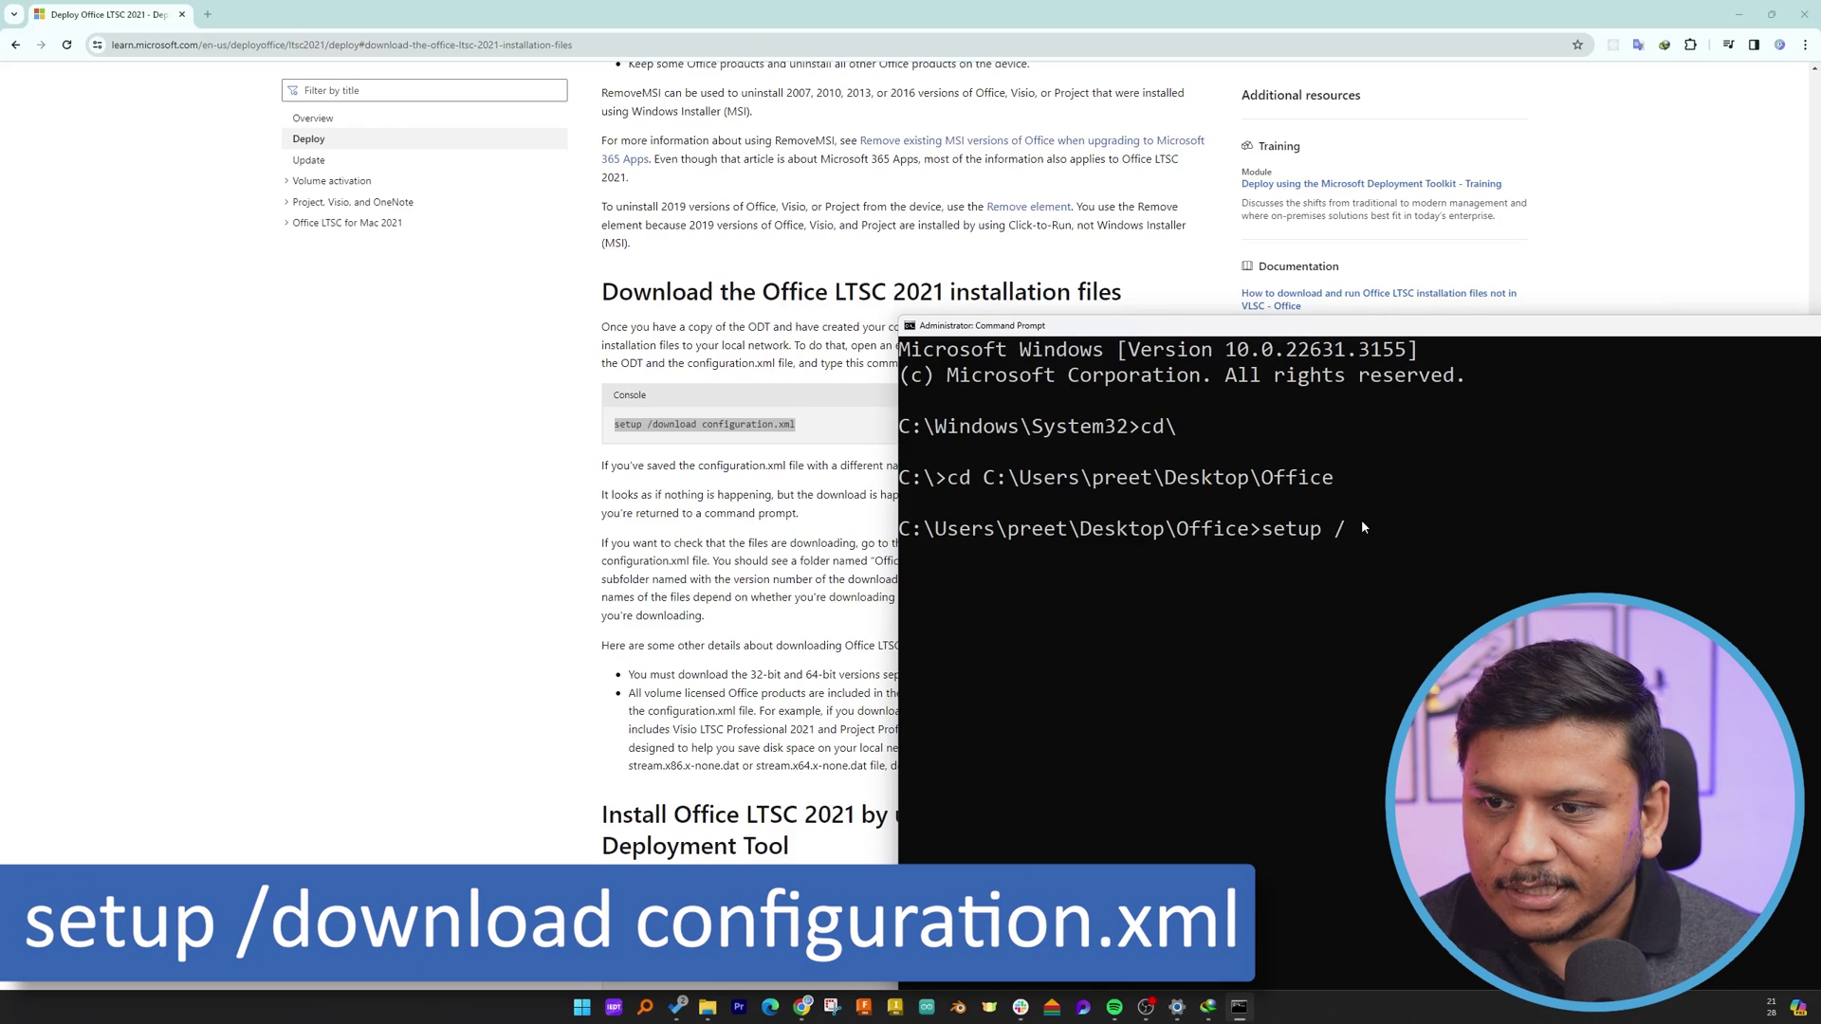
type("p /download")
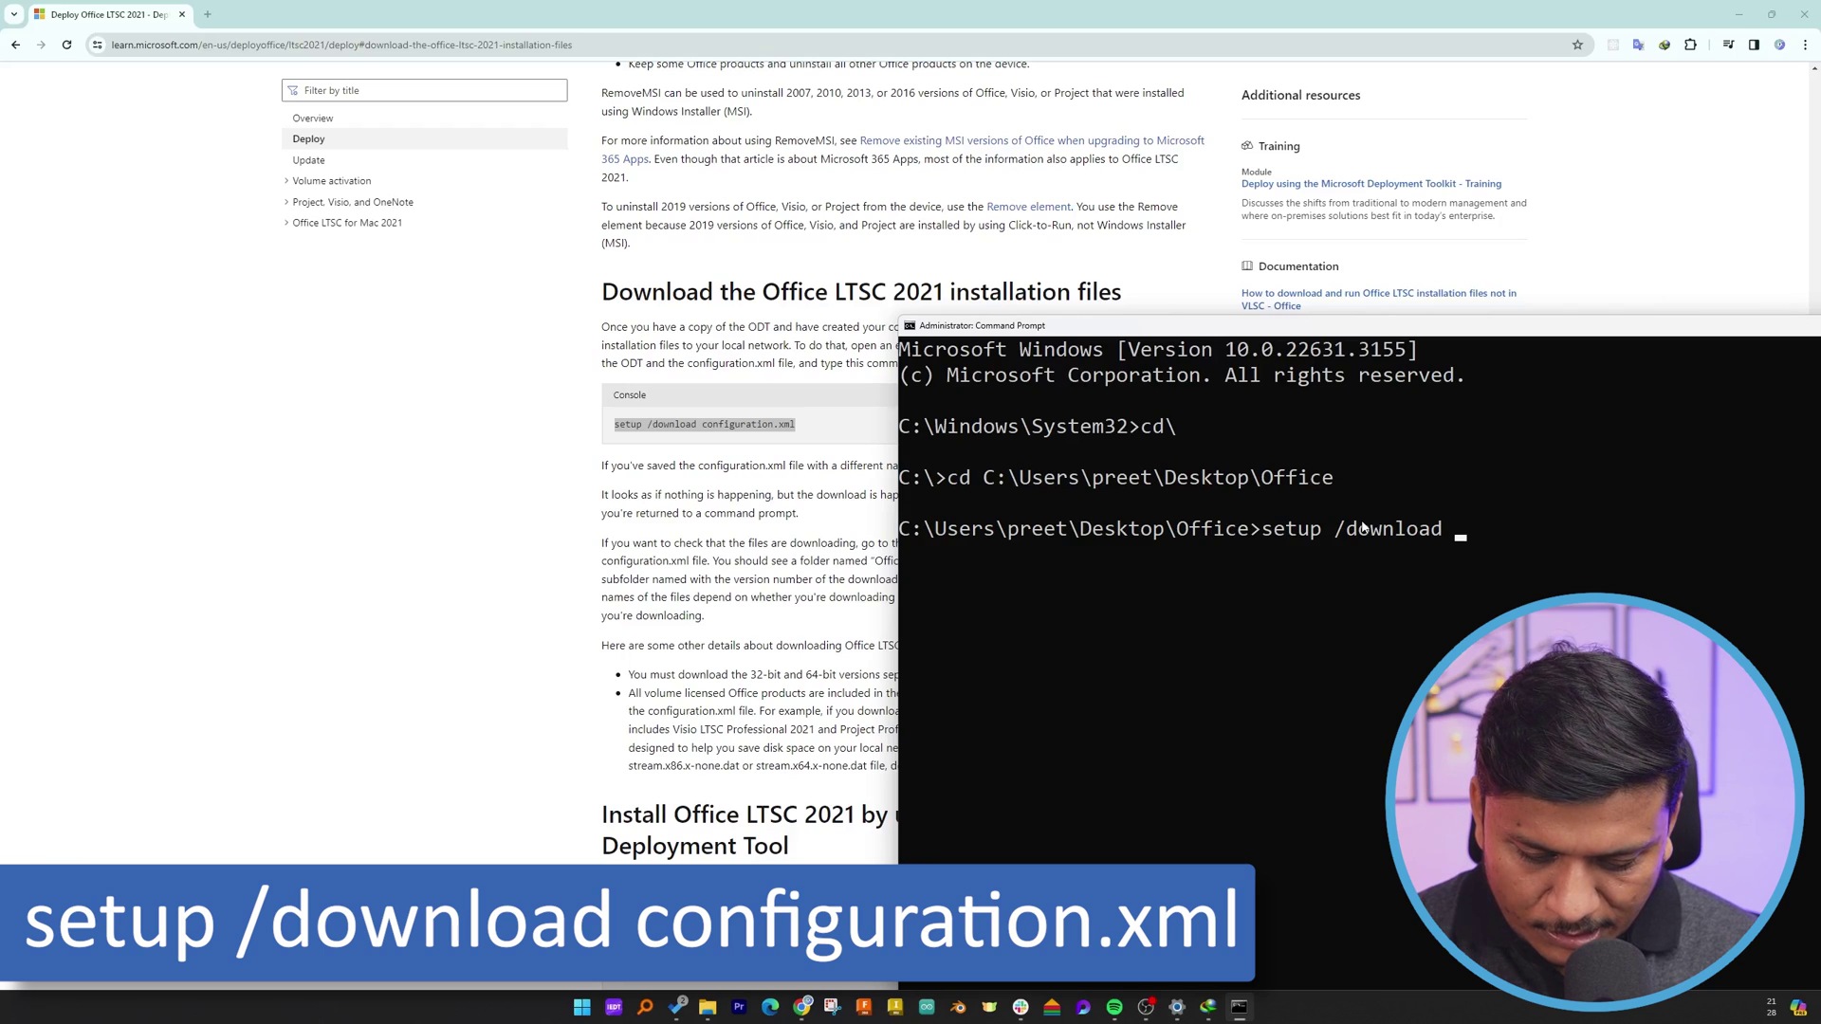
type(" configuration.xml")
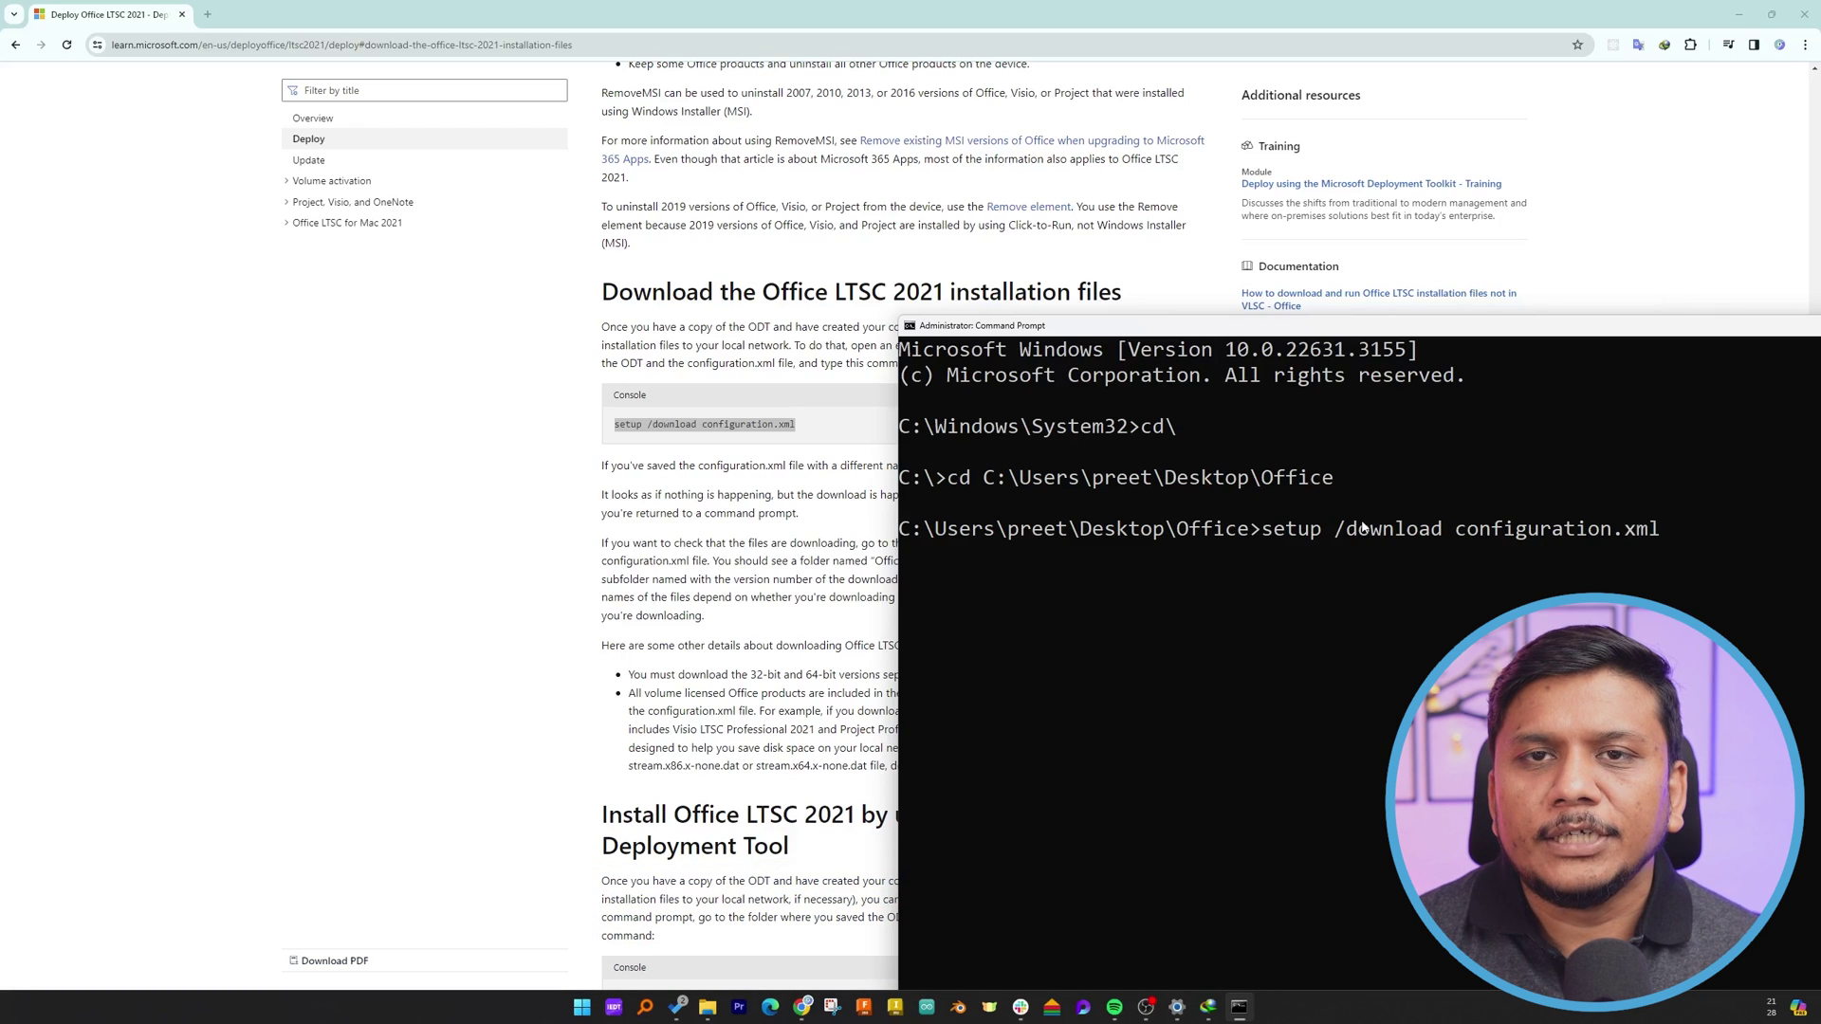
key("Return")
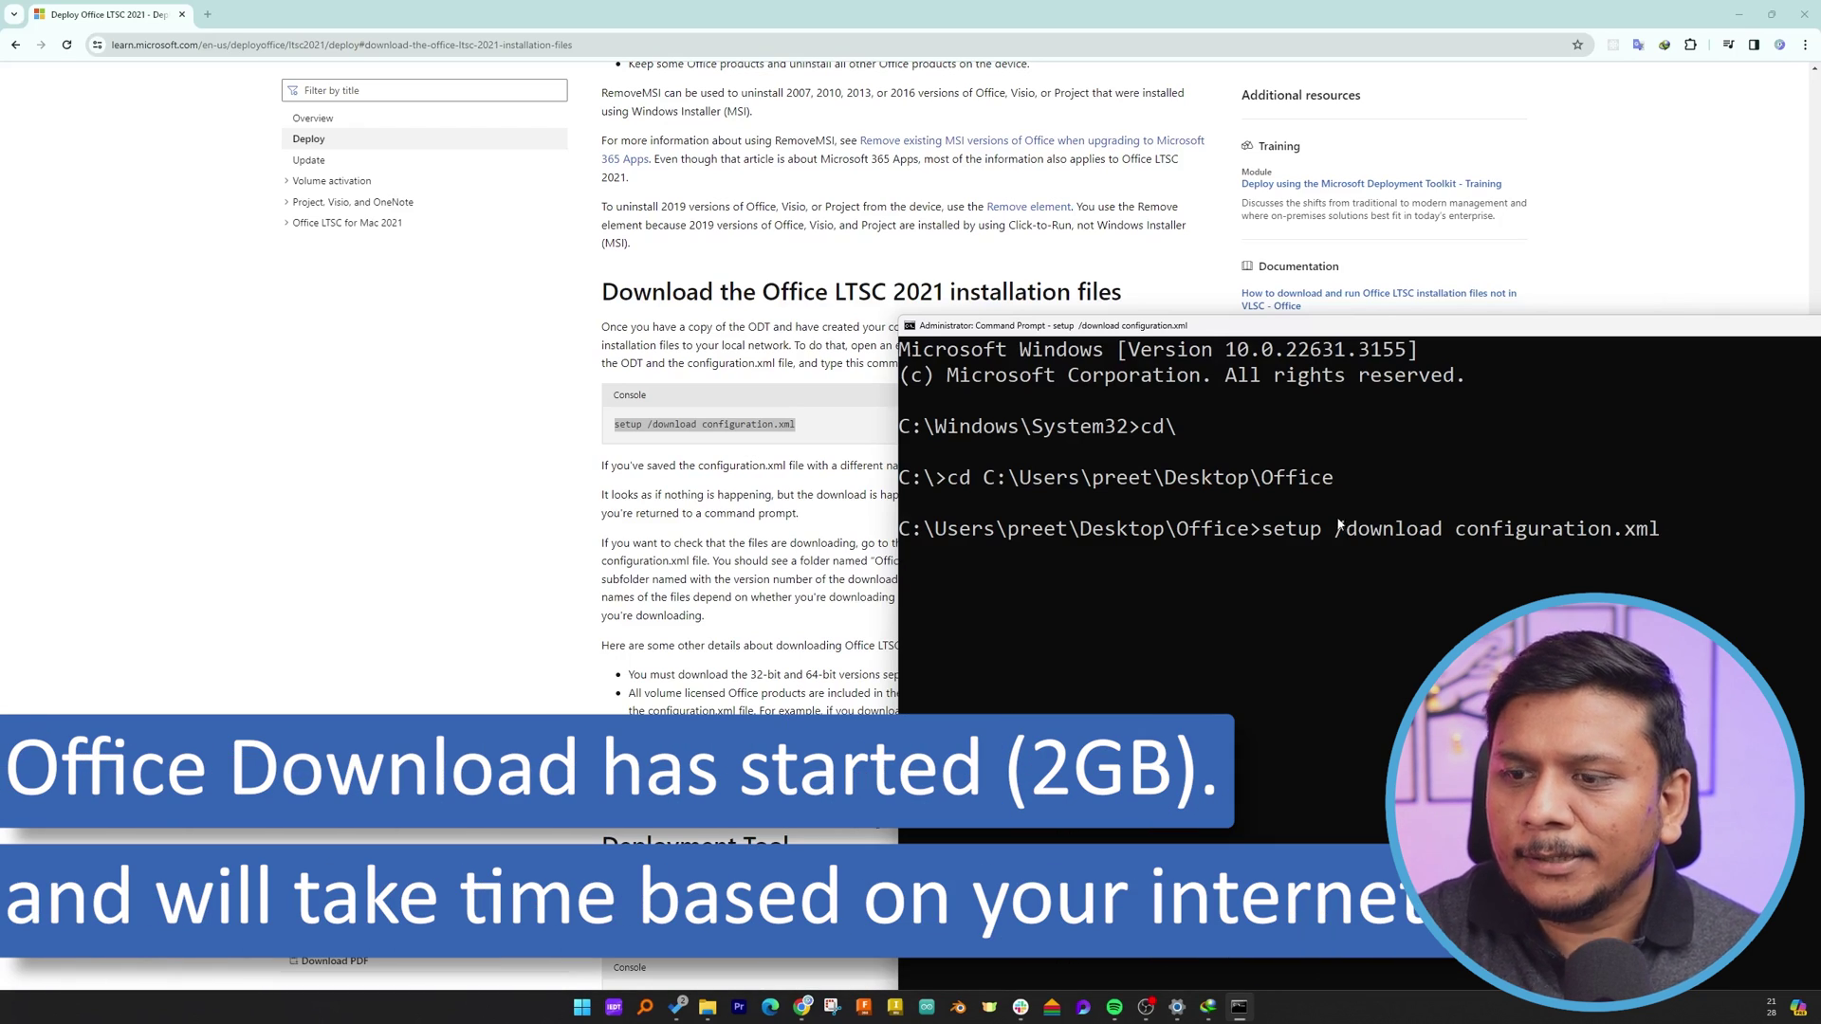
key("alt+Tab")
Check the Office subfolder's properties: 1.94 GB, 15 files and 2 folders.
left_click_drag(795, 320, 1382, 243)
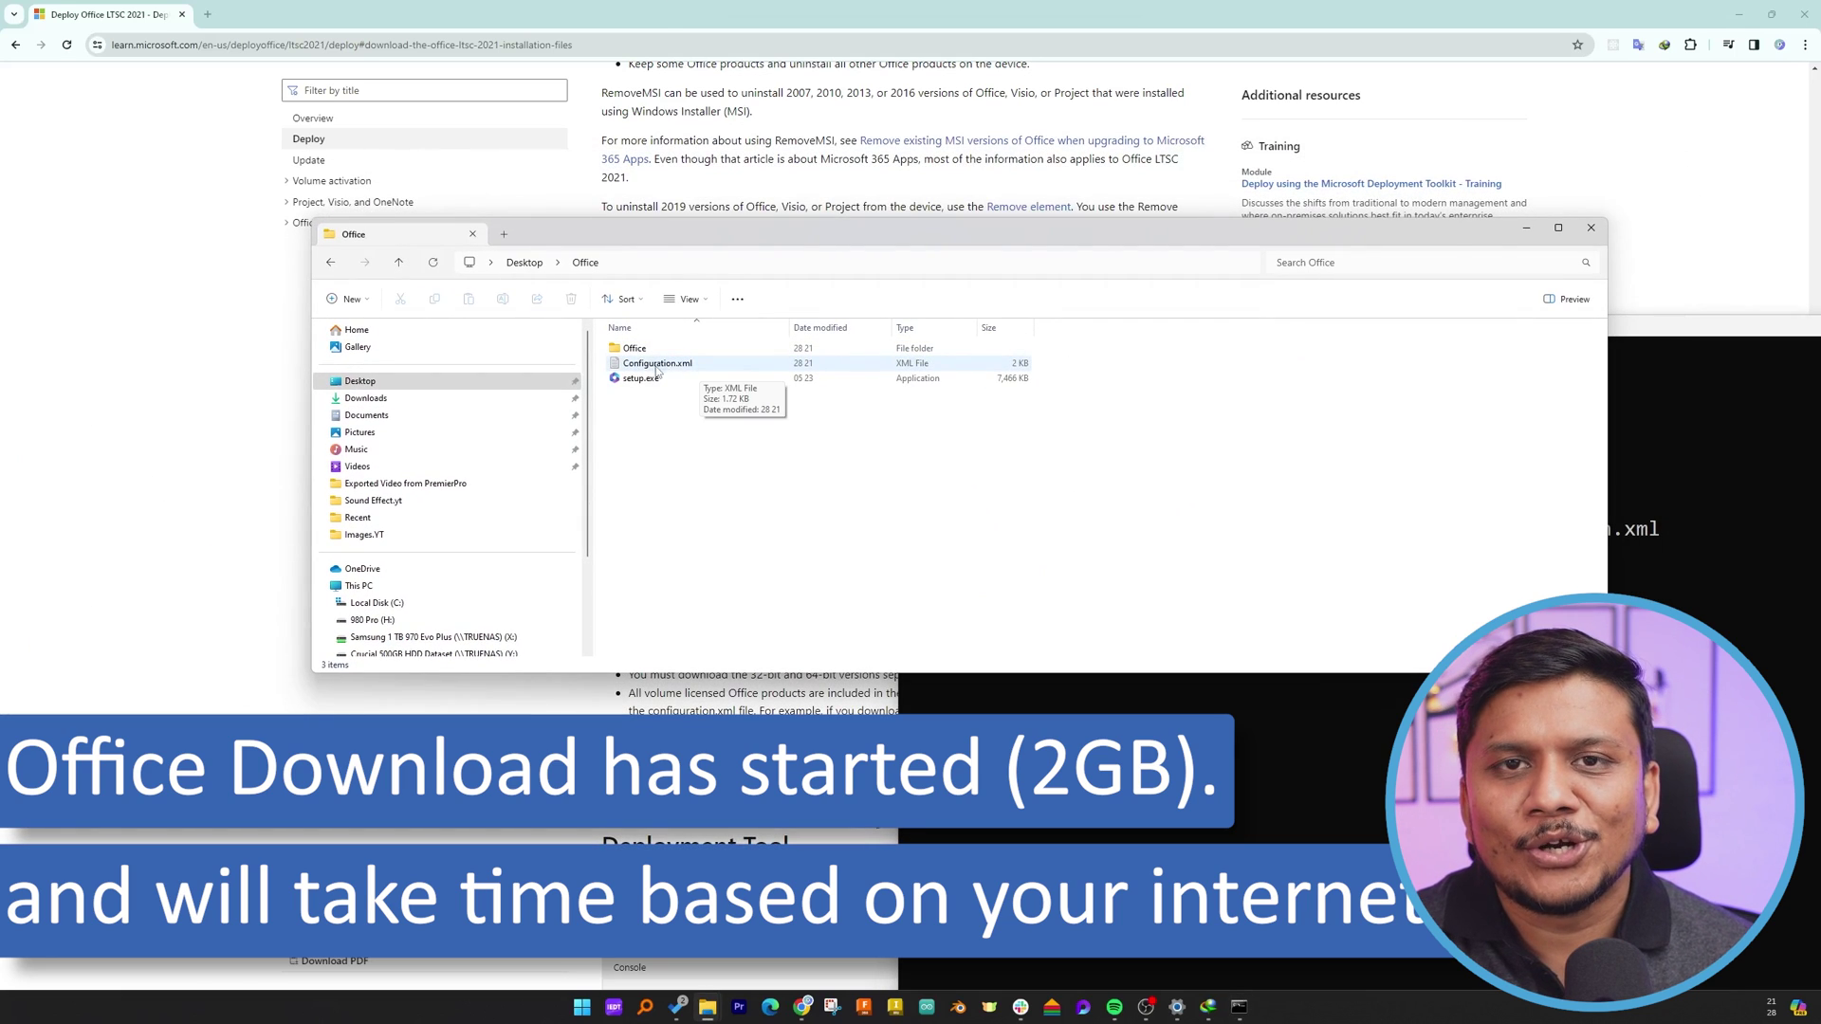
left_click_drag(853, 233, 1005, 631)
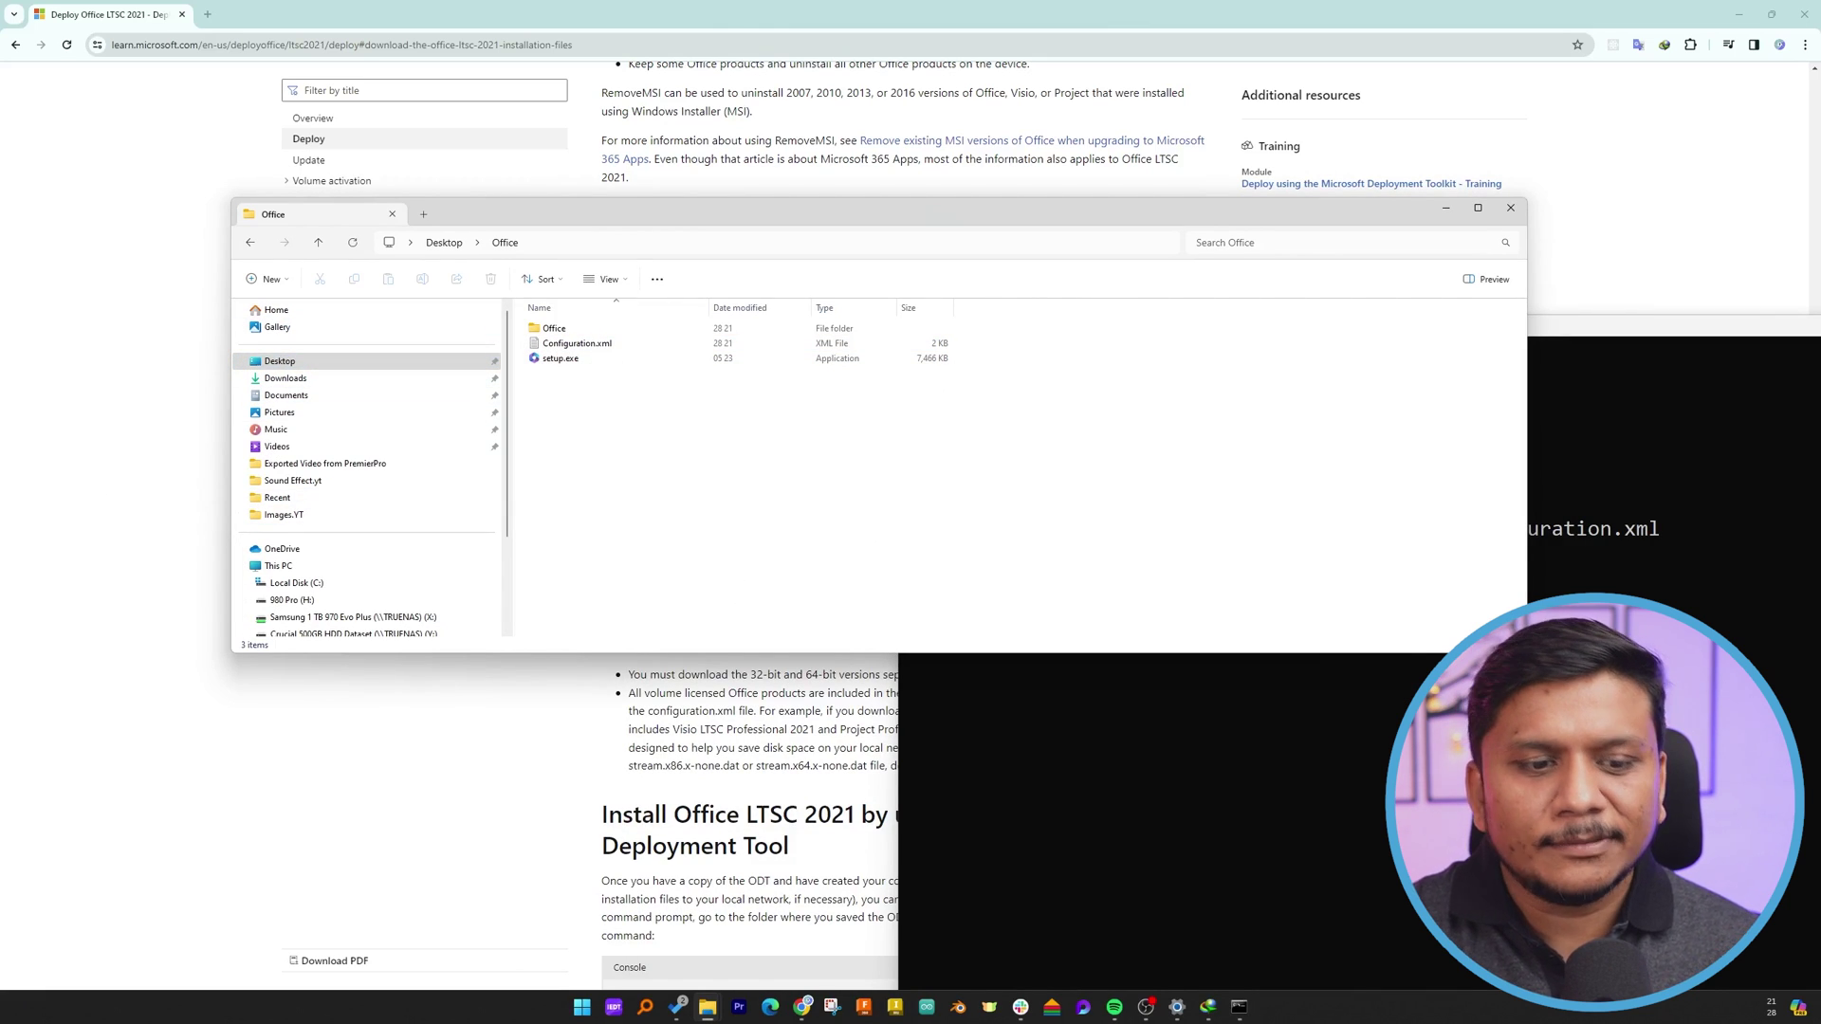
right_click(586, 331)
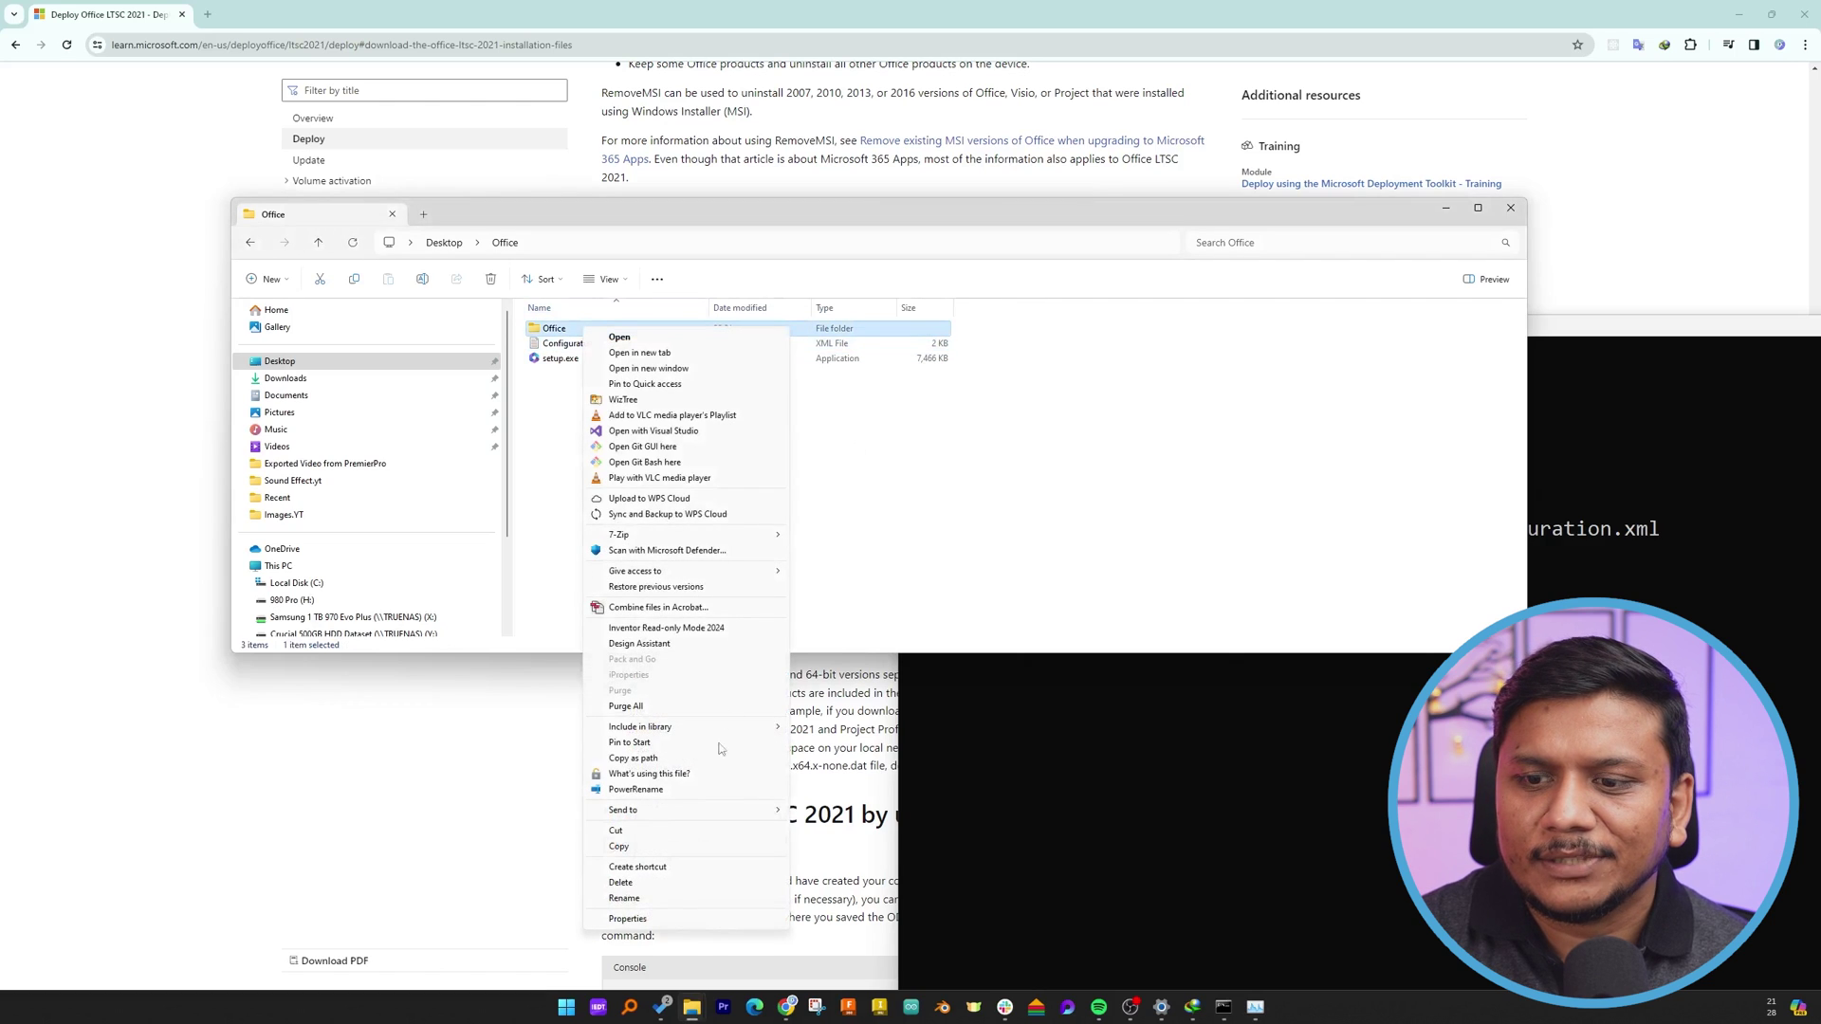
left_click(627, 919)
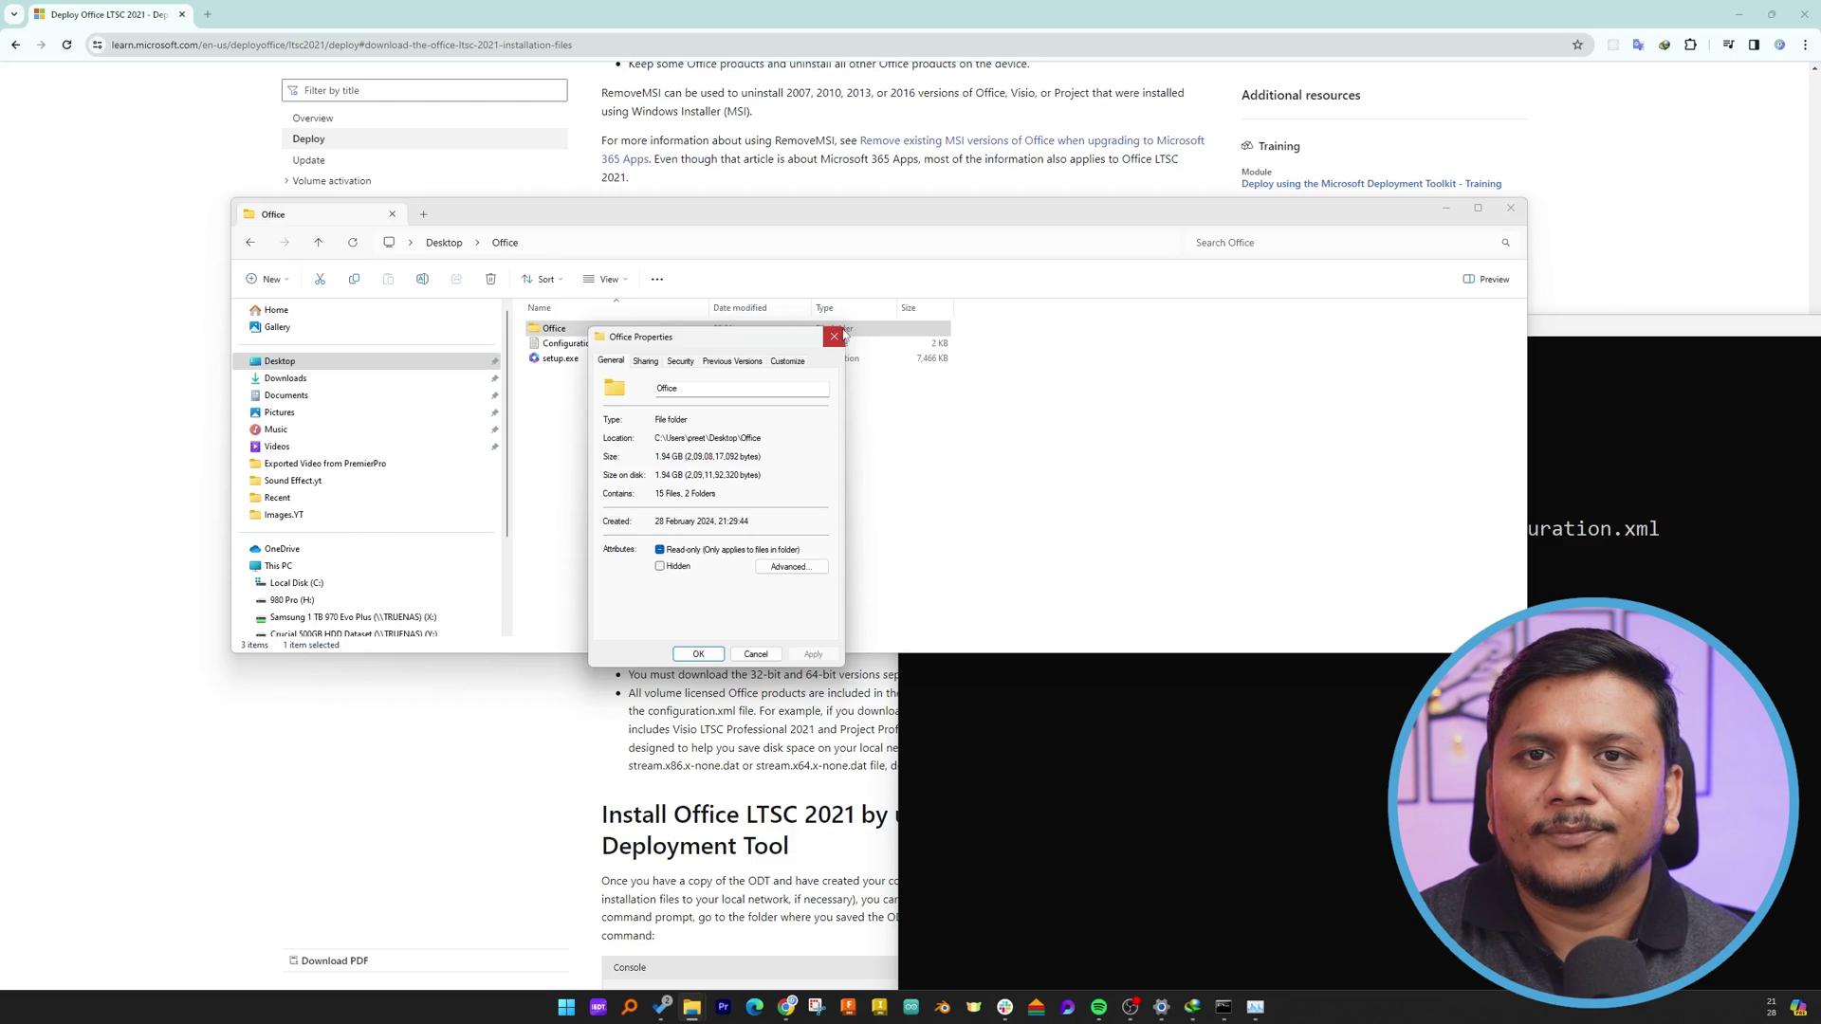
left_click(839, 335)
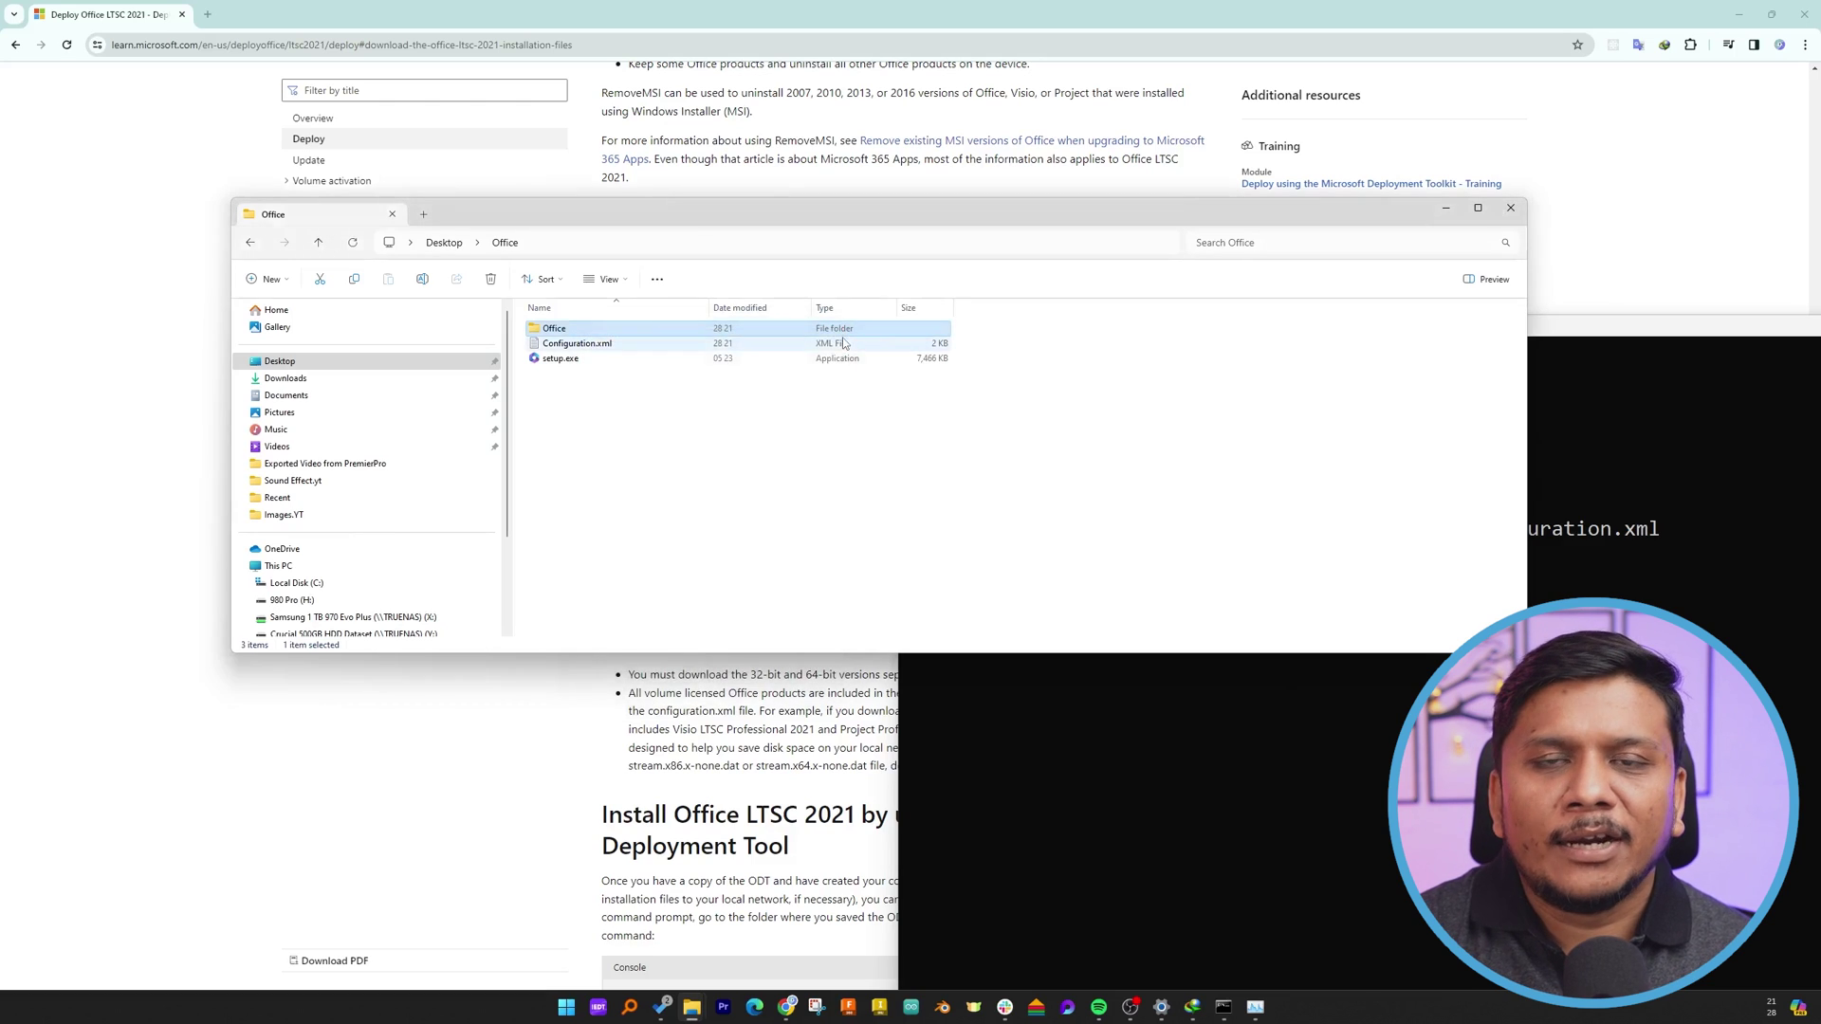
left_click(743, 419)
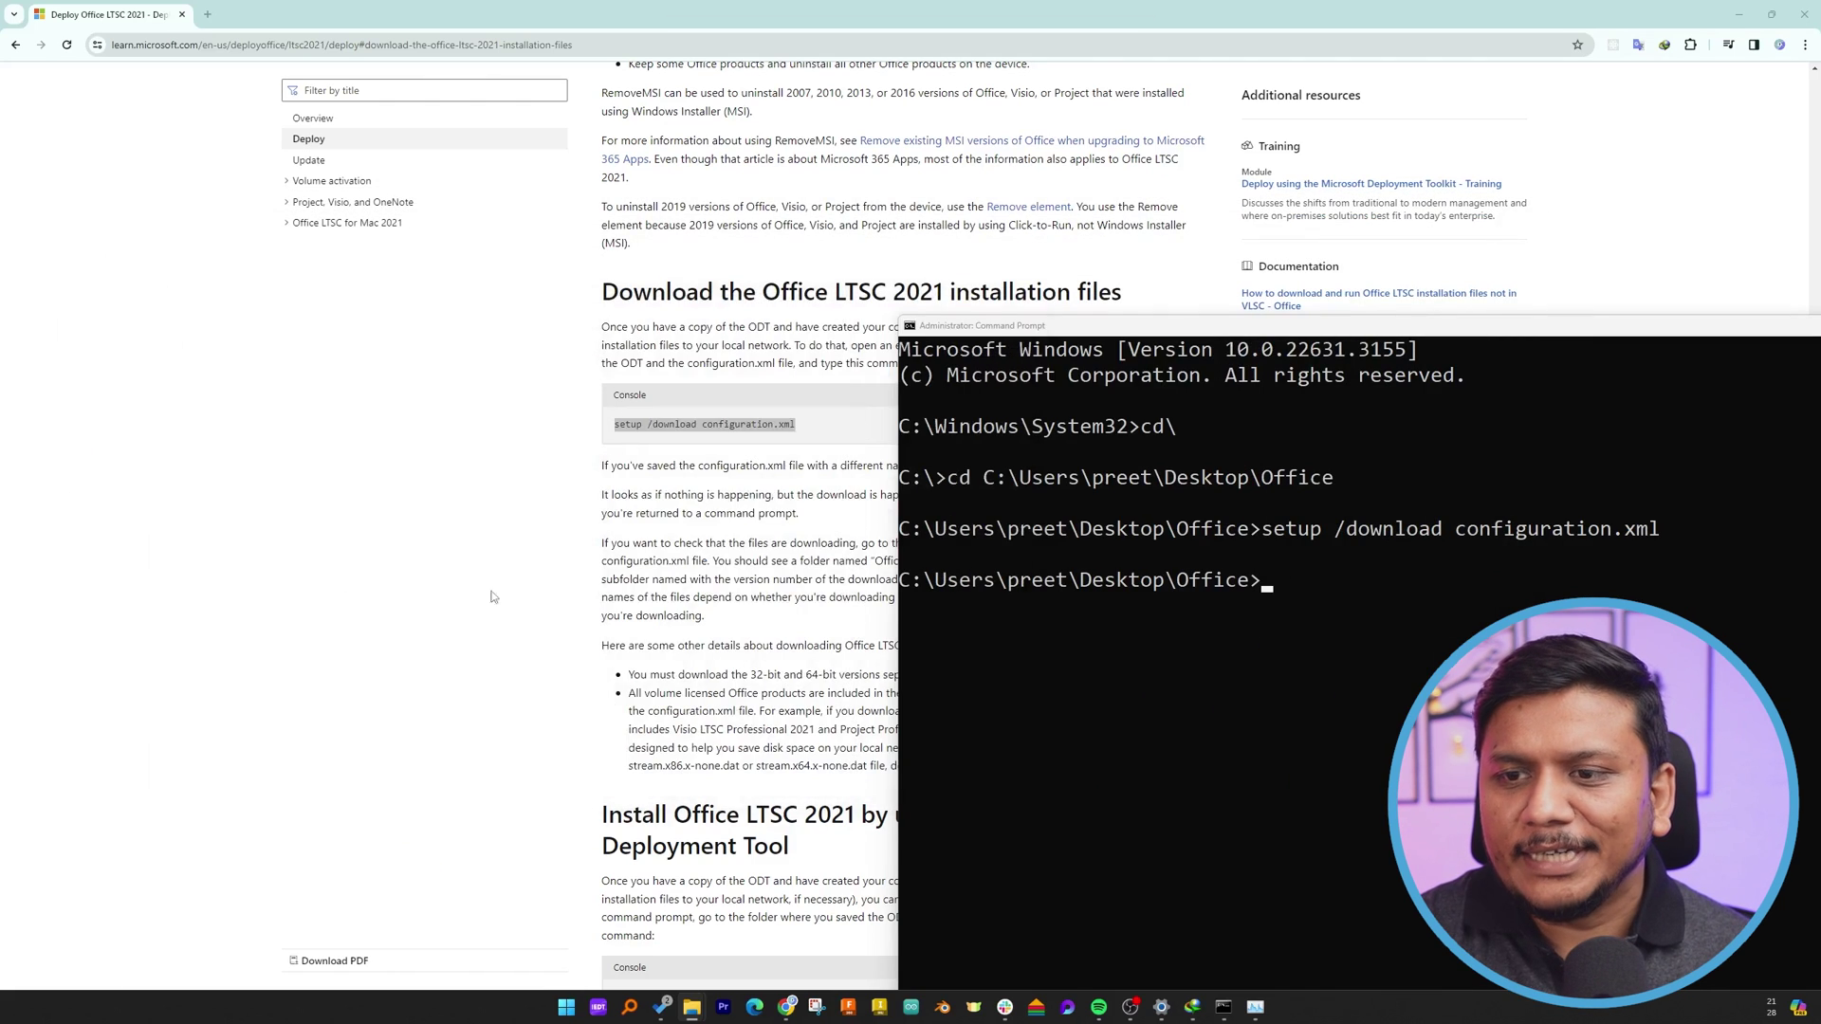
Copy the setup /configure configuration.xml command from the deployment documentation.
scroll(490, 597, "down", 7)
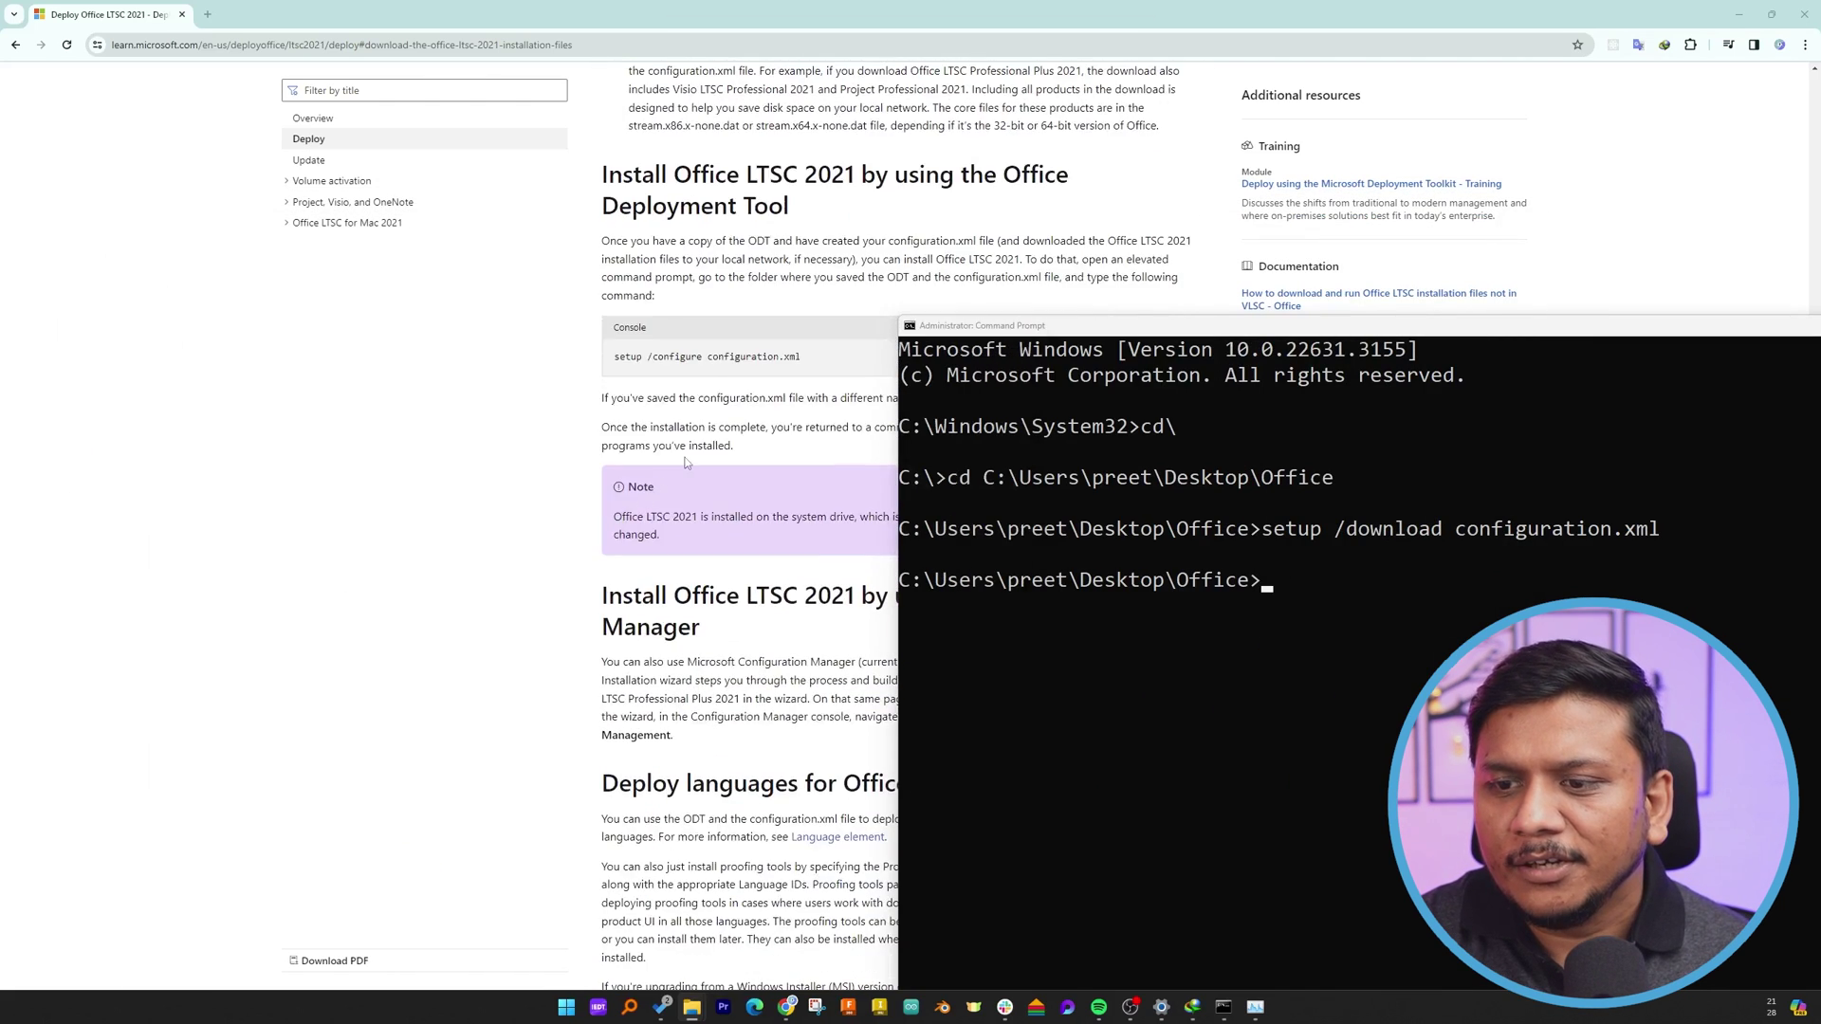
scroll(721, 455, "up", 5)
left_click(765, 297)
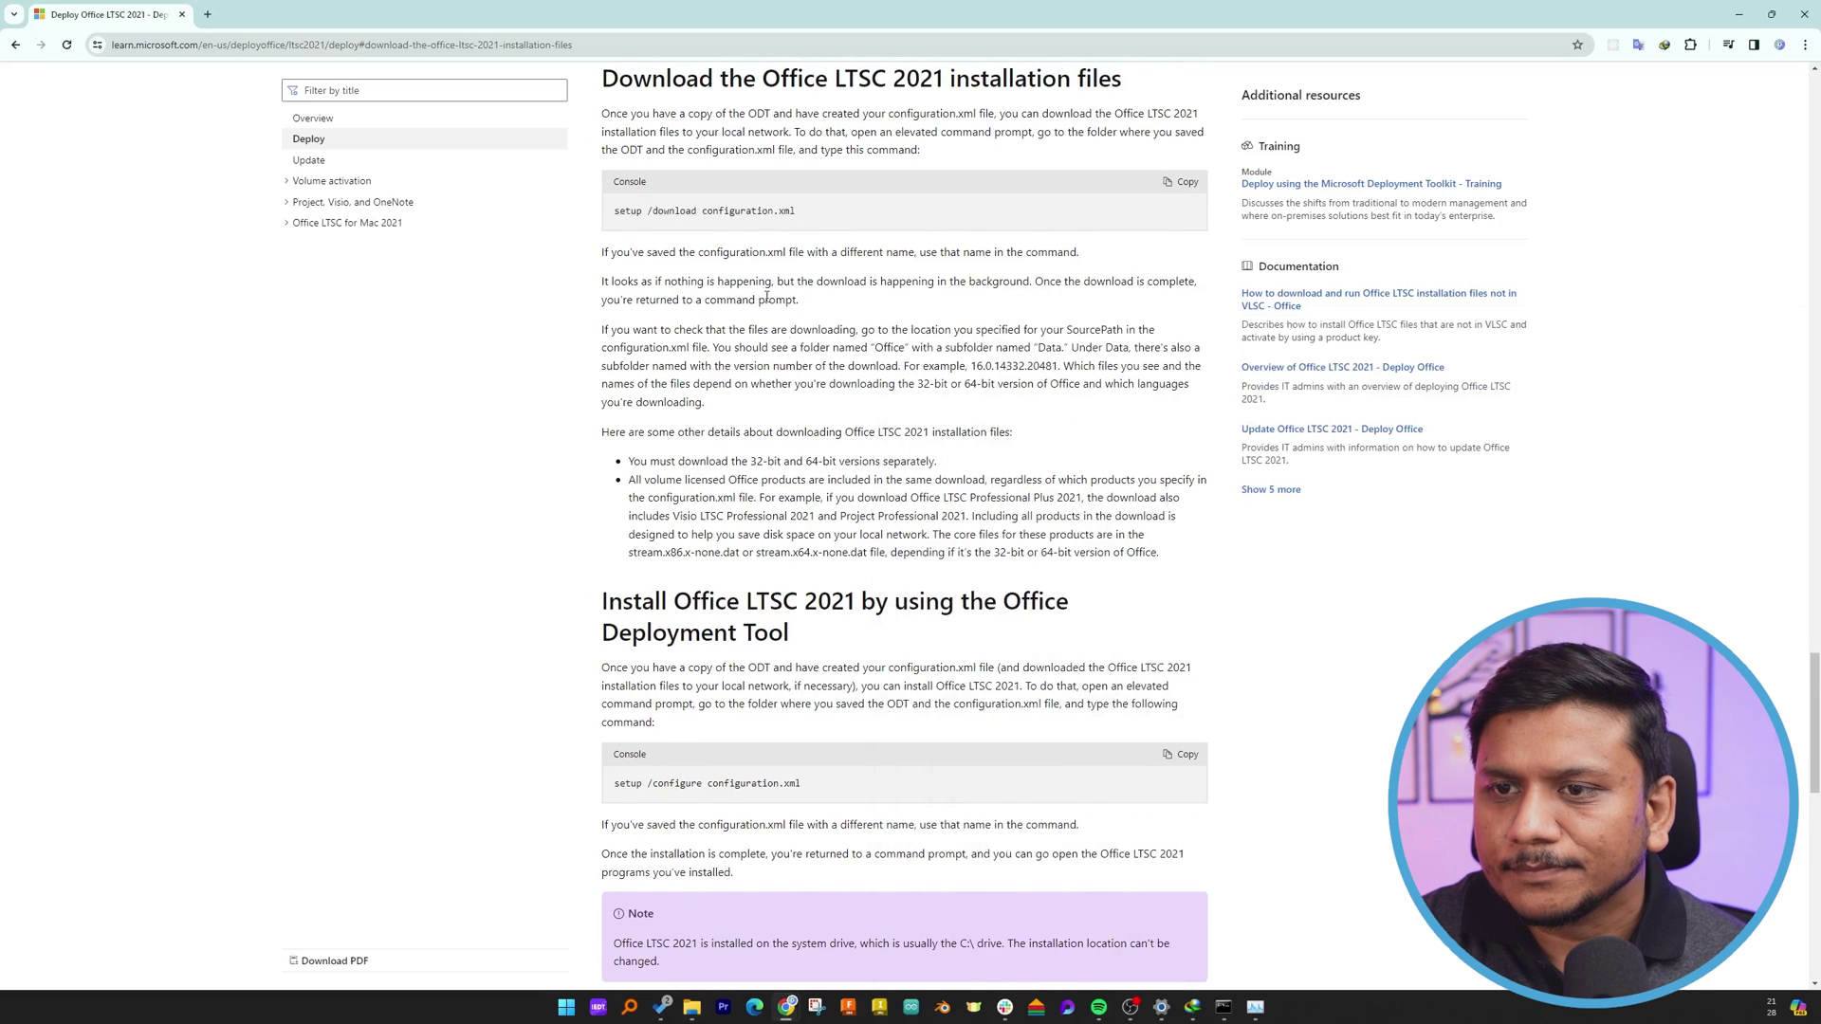
scroll(721, 427, "down", 2)
triple_click(665, 569)
right_click(665, 569)
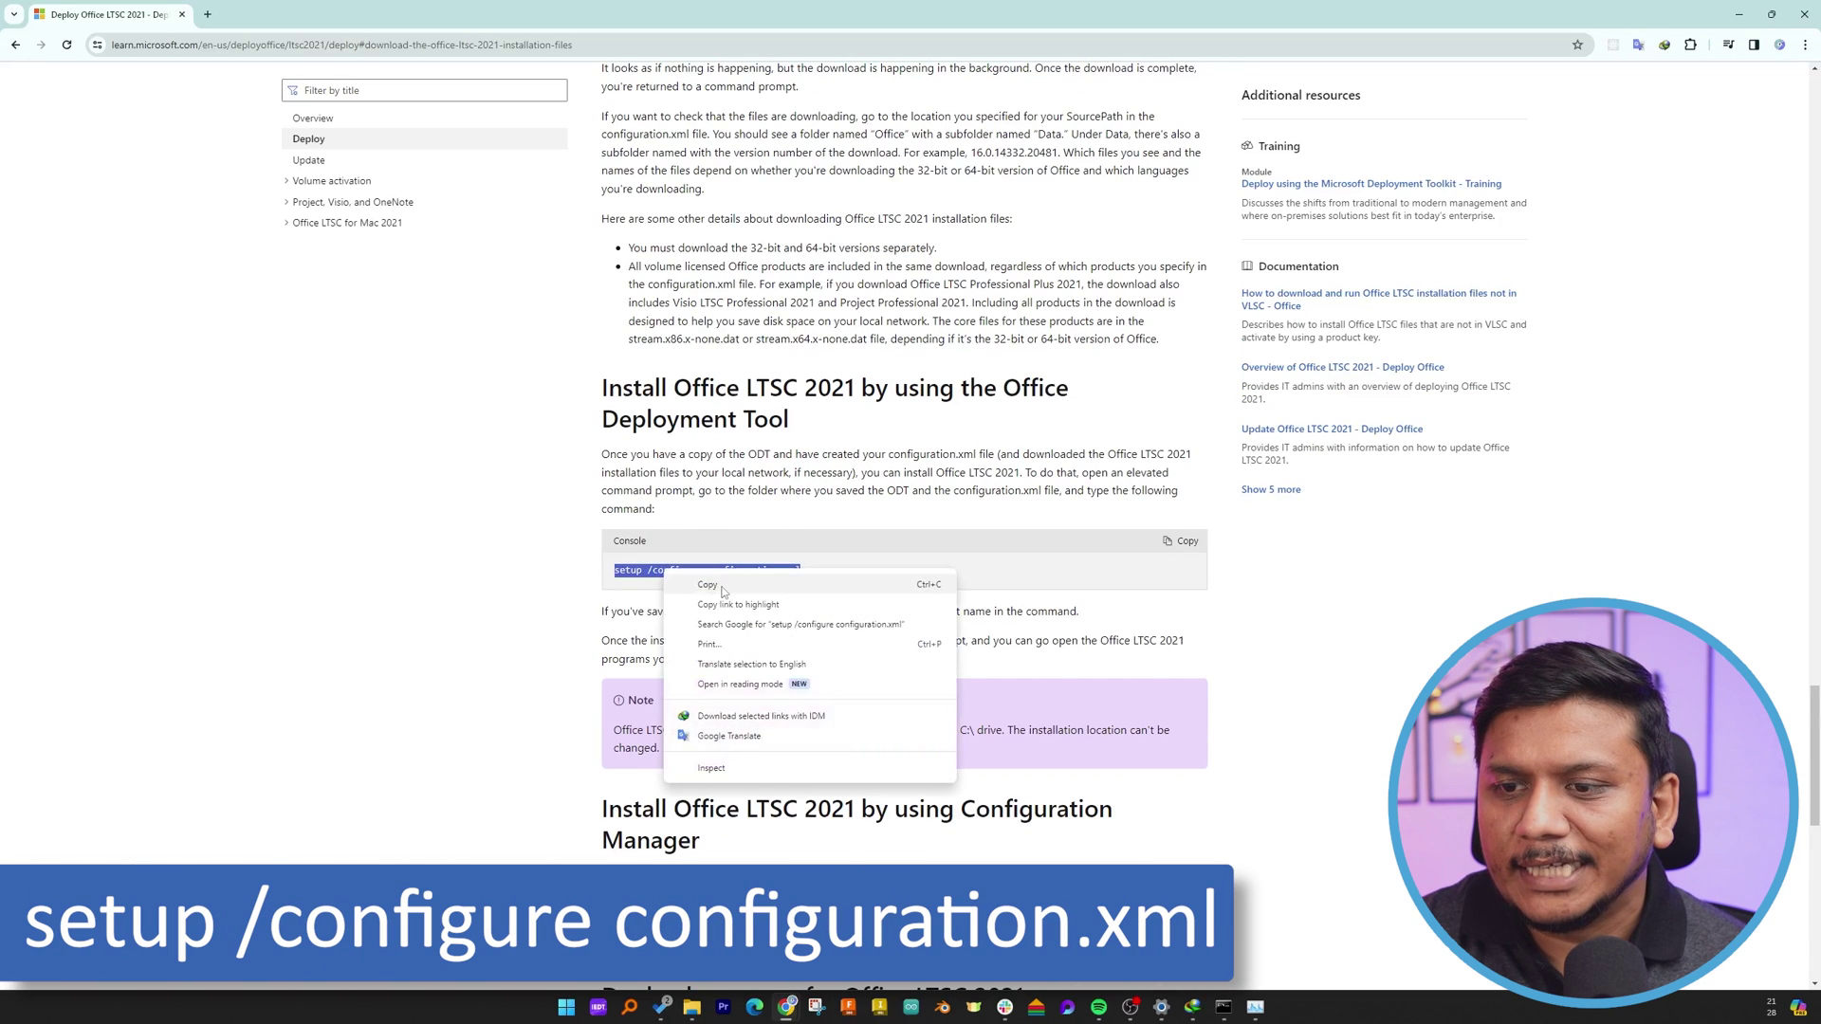
left_click(713, 580)
Paste and run setup /configure configuration.xml in the Command Prompt.
left_click(1224, 1009)
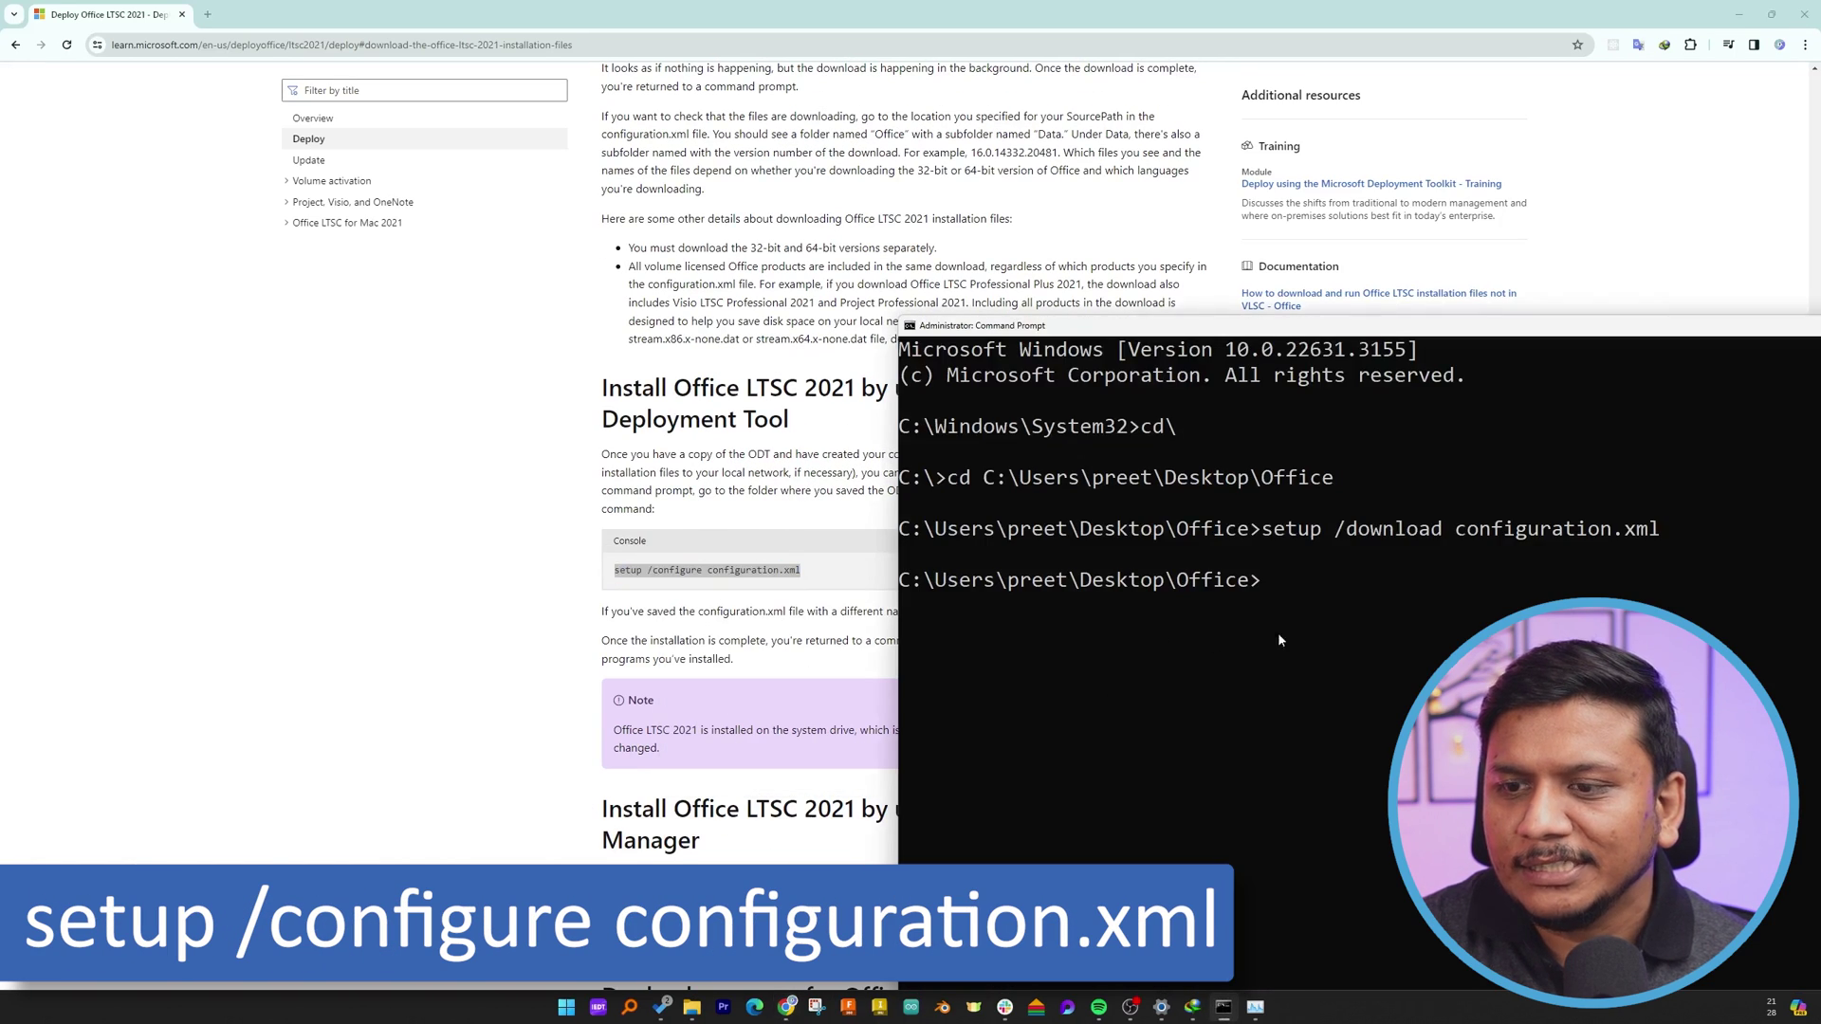
left_click(1278, 580)
right_click(1284, 588)
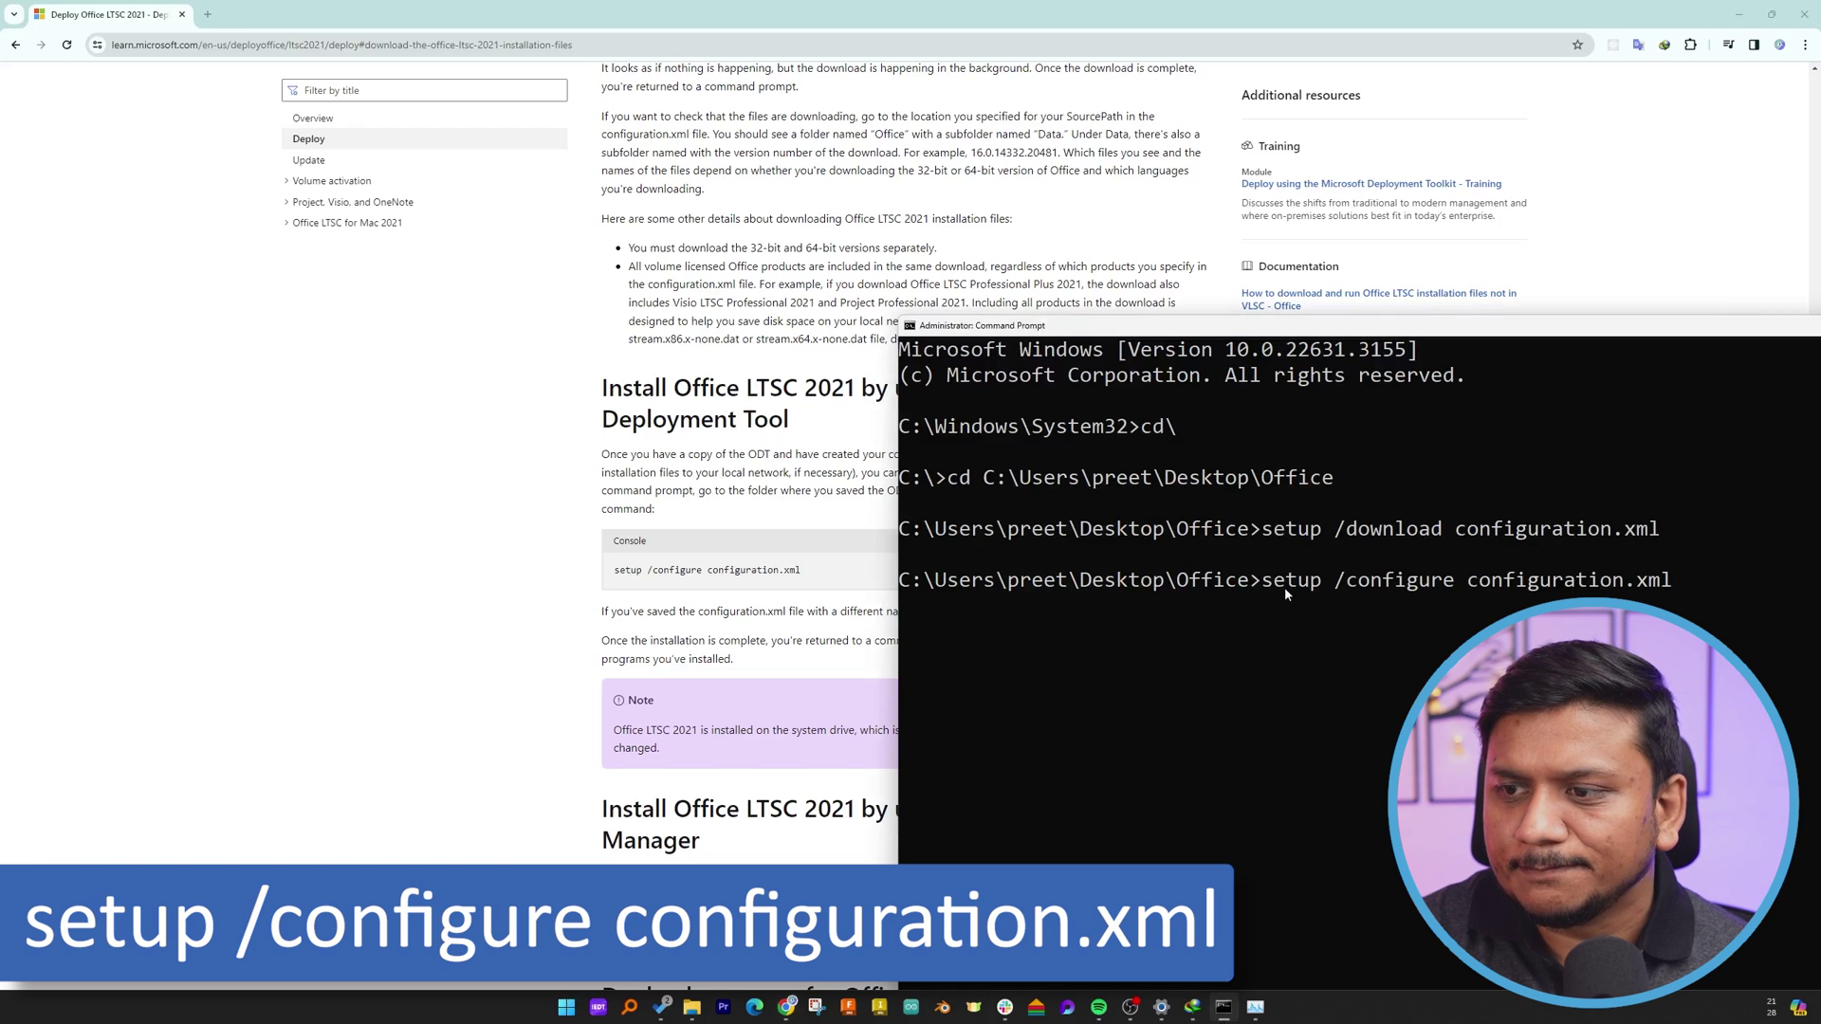
key("Return")
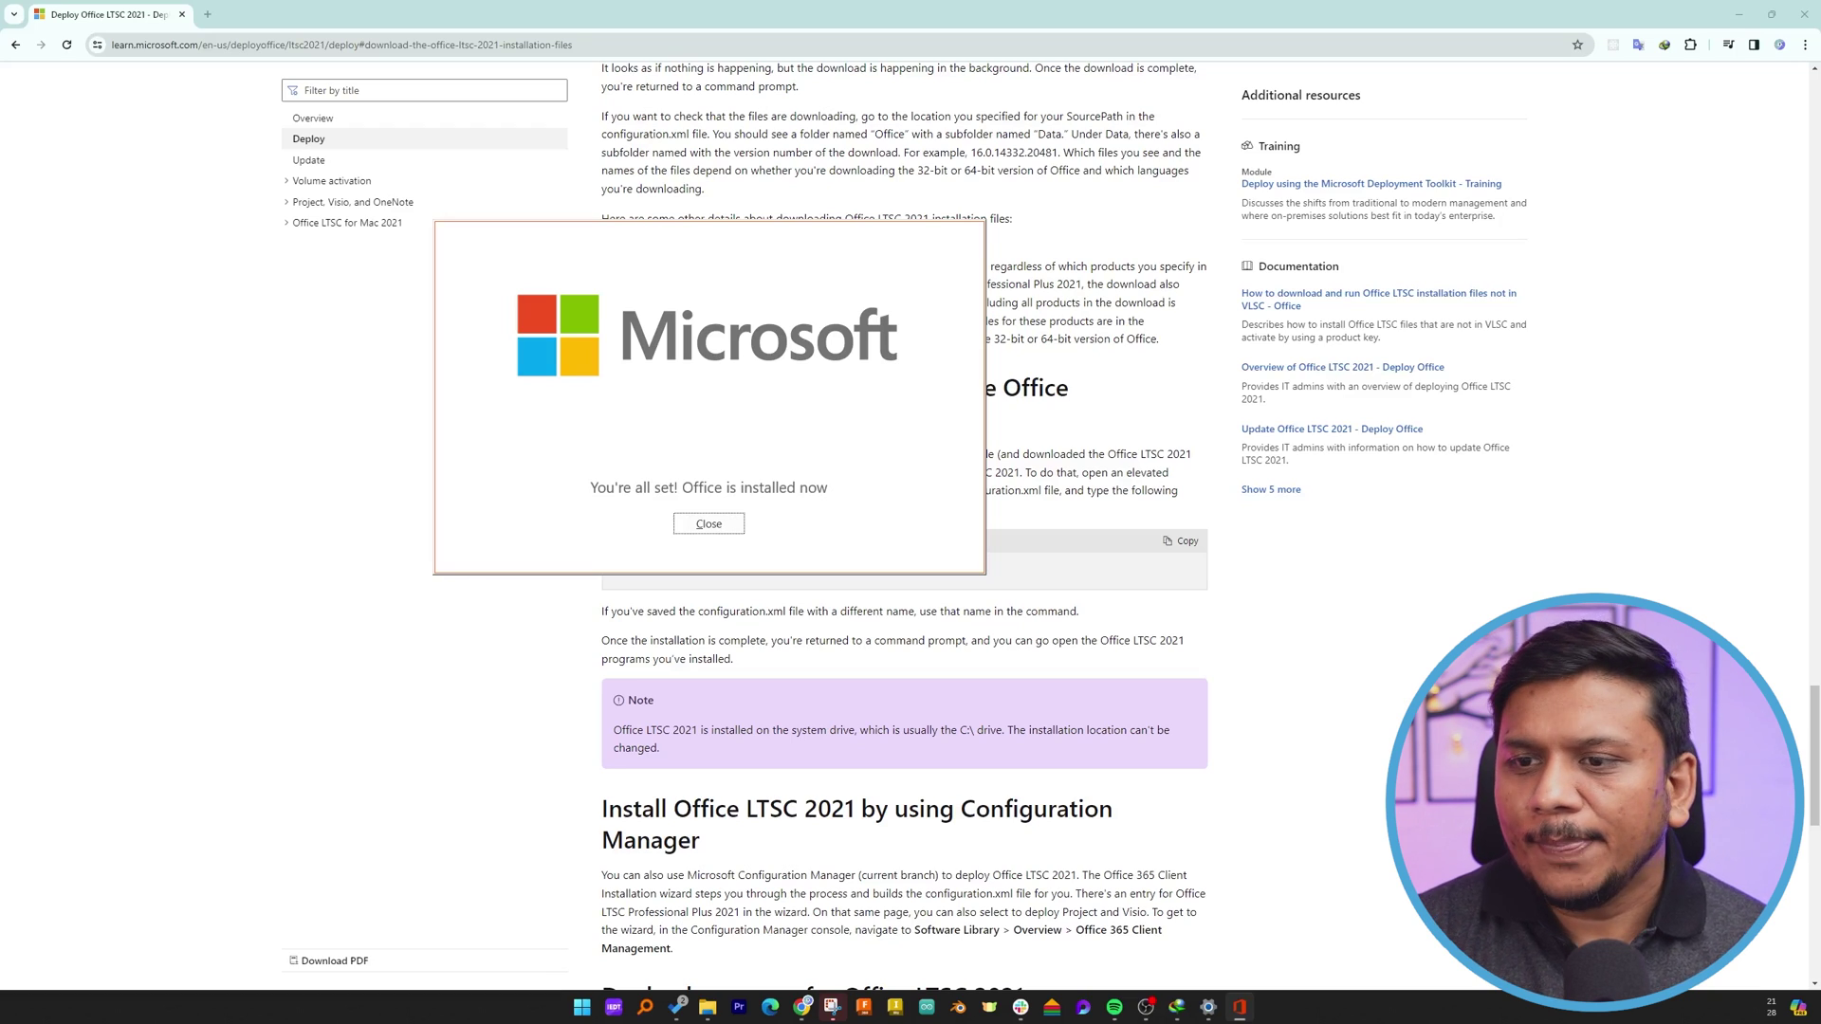
Dismiss the install confirmation, then open and close Project Professional from Start.
left_click(711, 522)
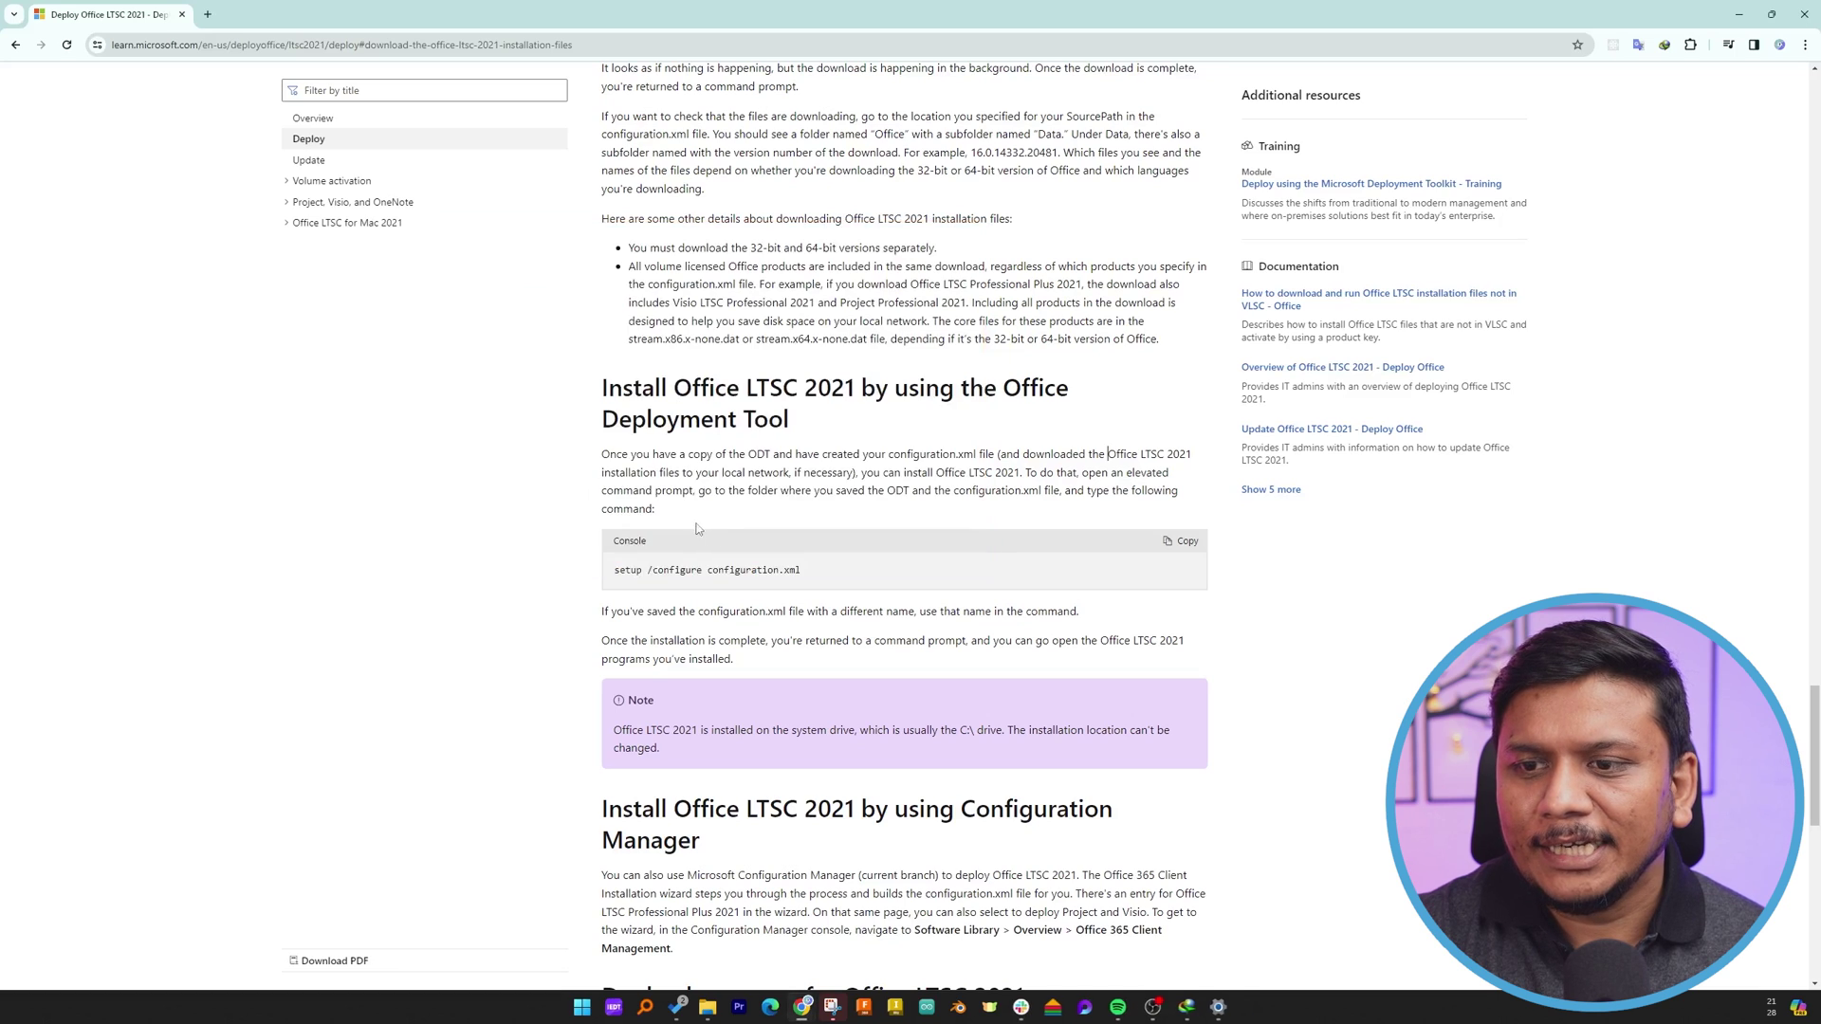
left_click(598, 1007)
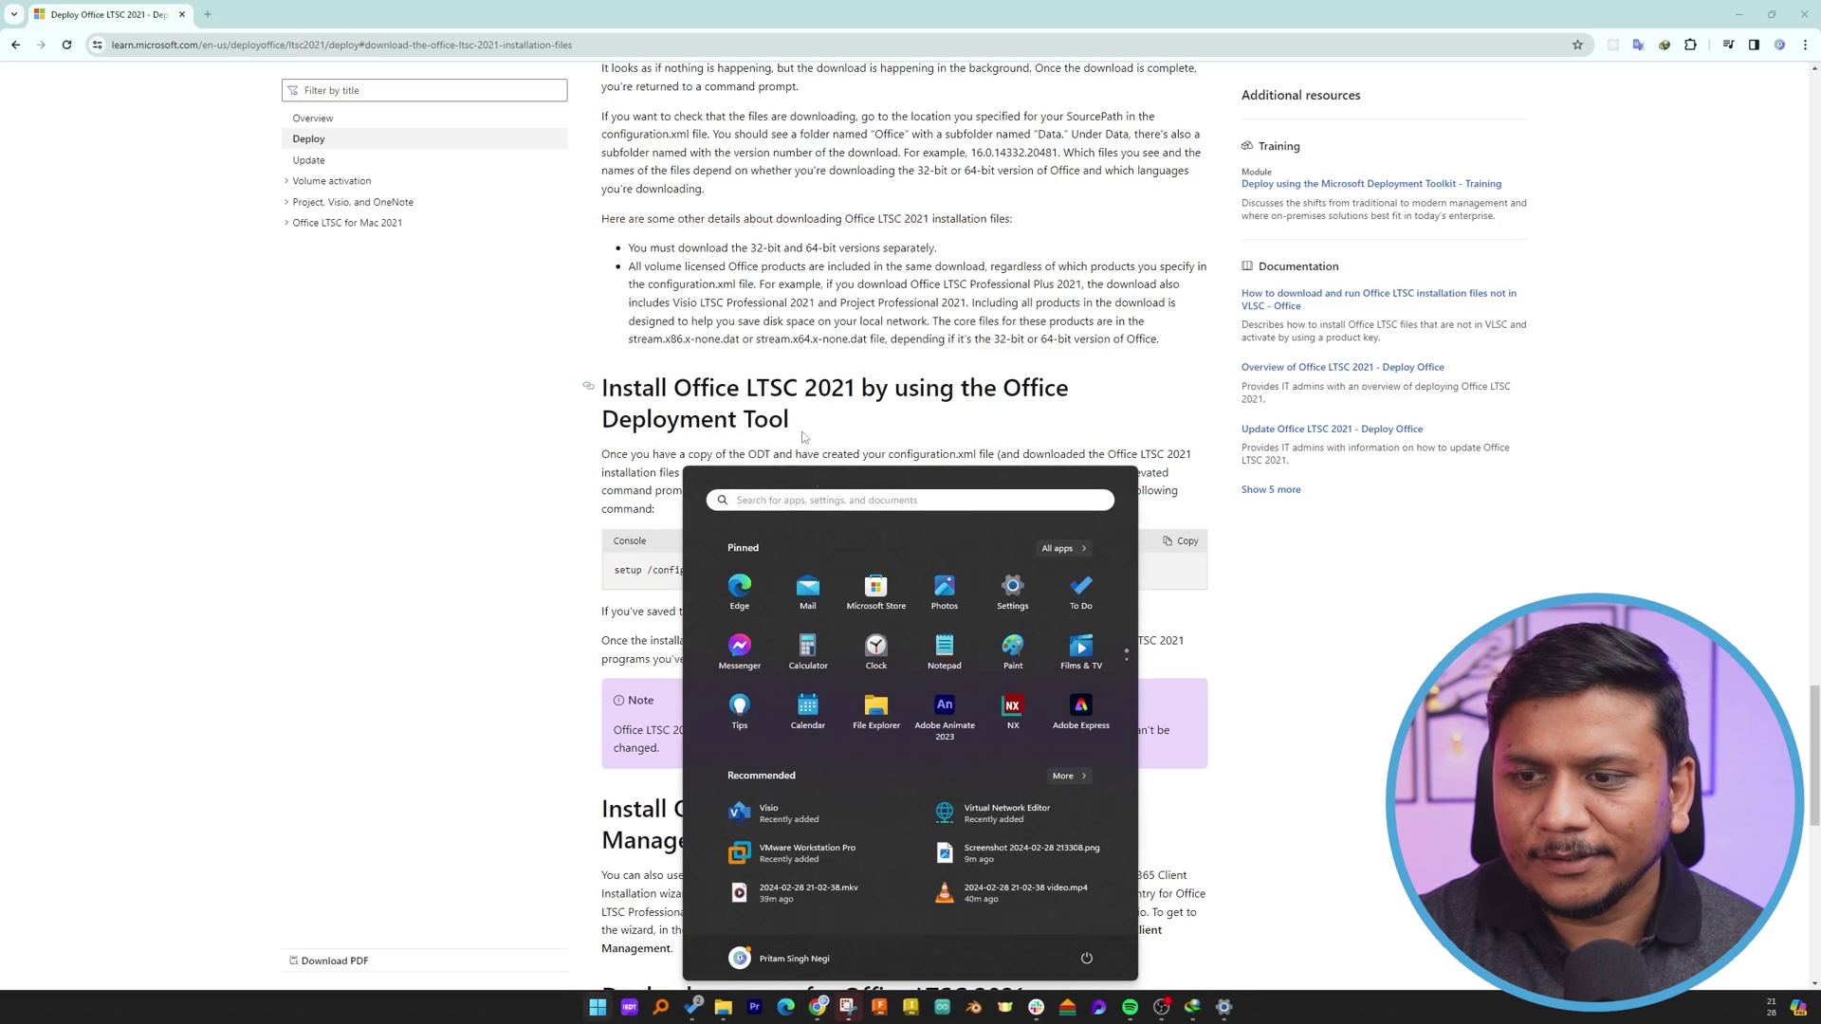
left_click(808, 497)
type("word")
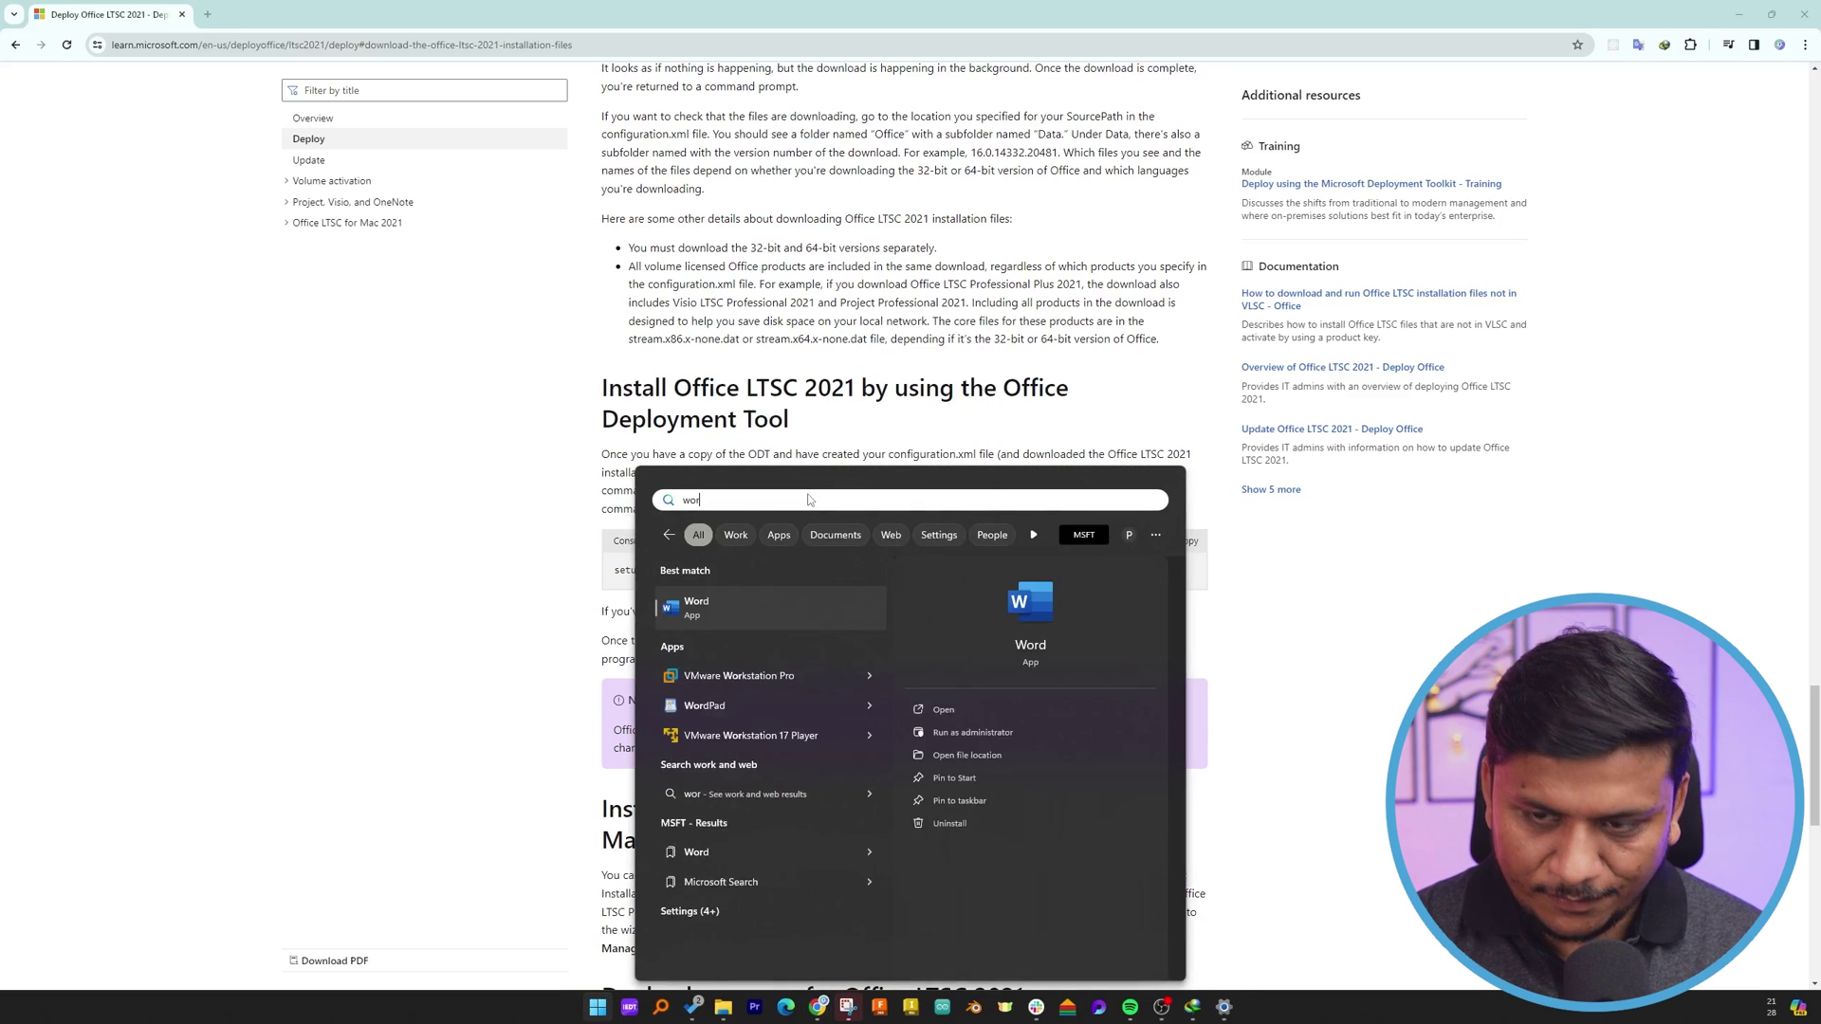
key("BackSpace")
key("BackSpace")
key("BackSpace")
key("BackSpace")
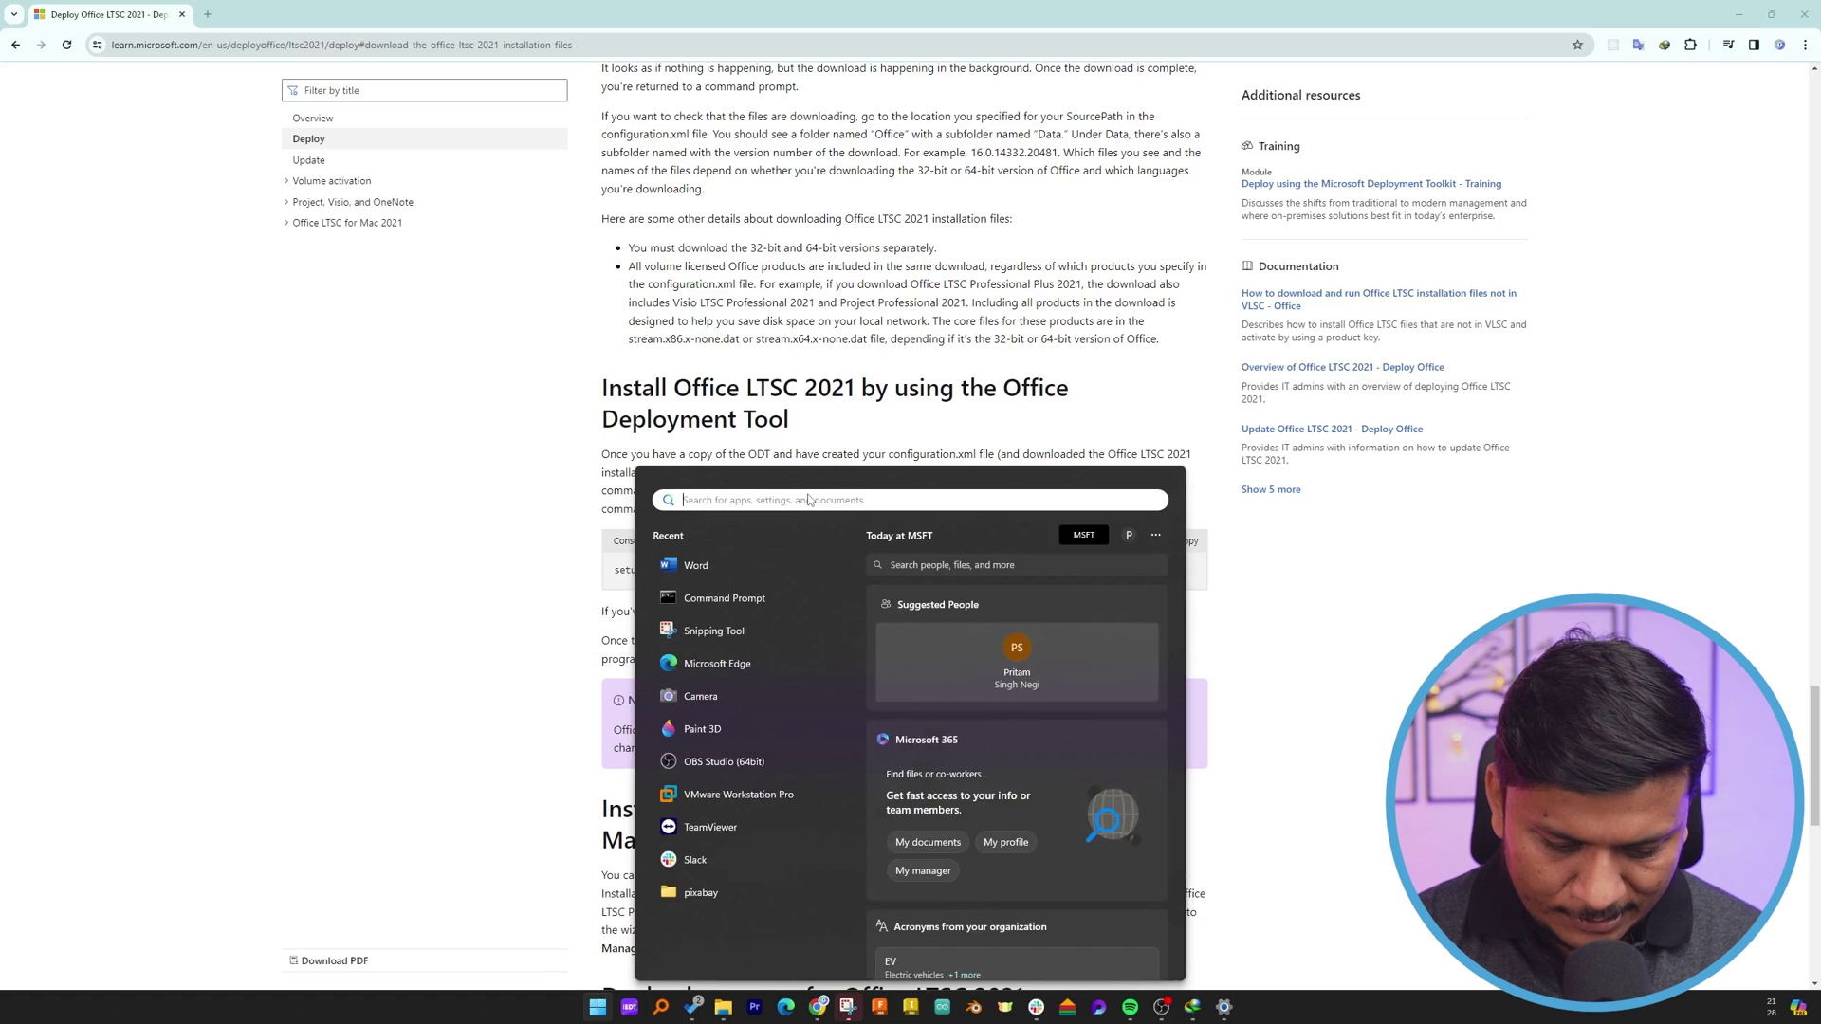
type("out")
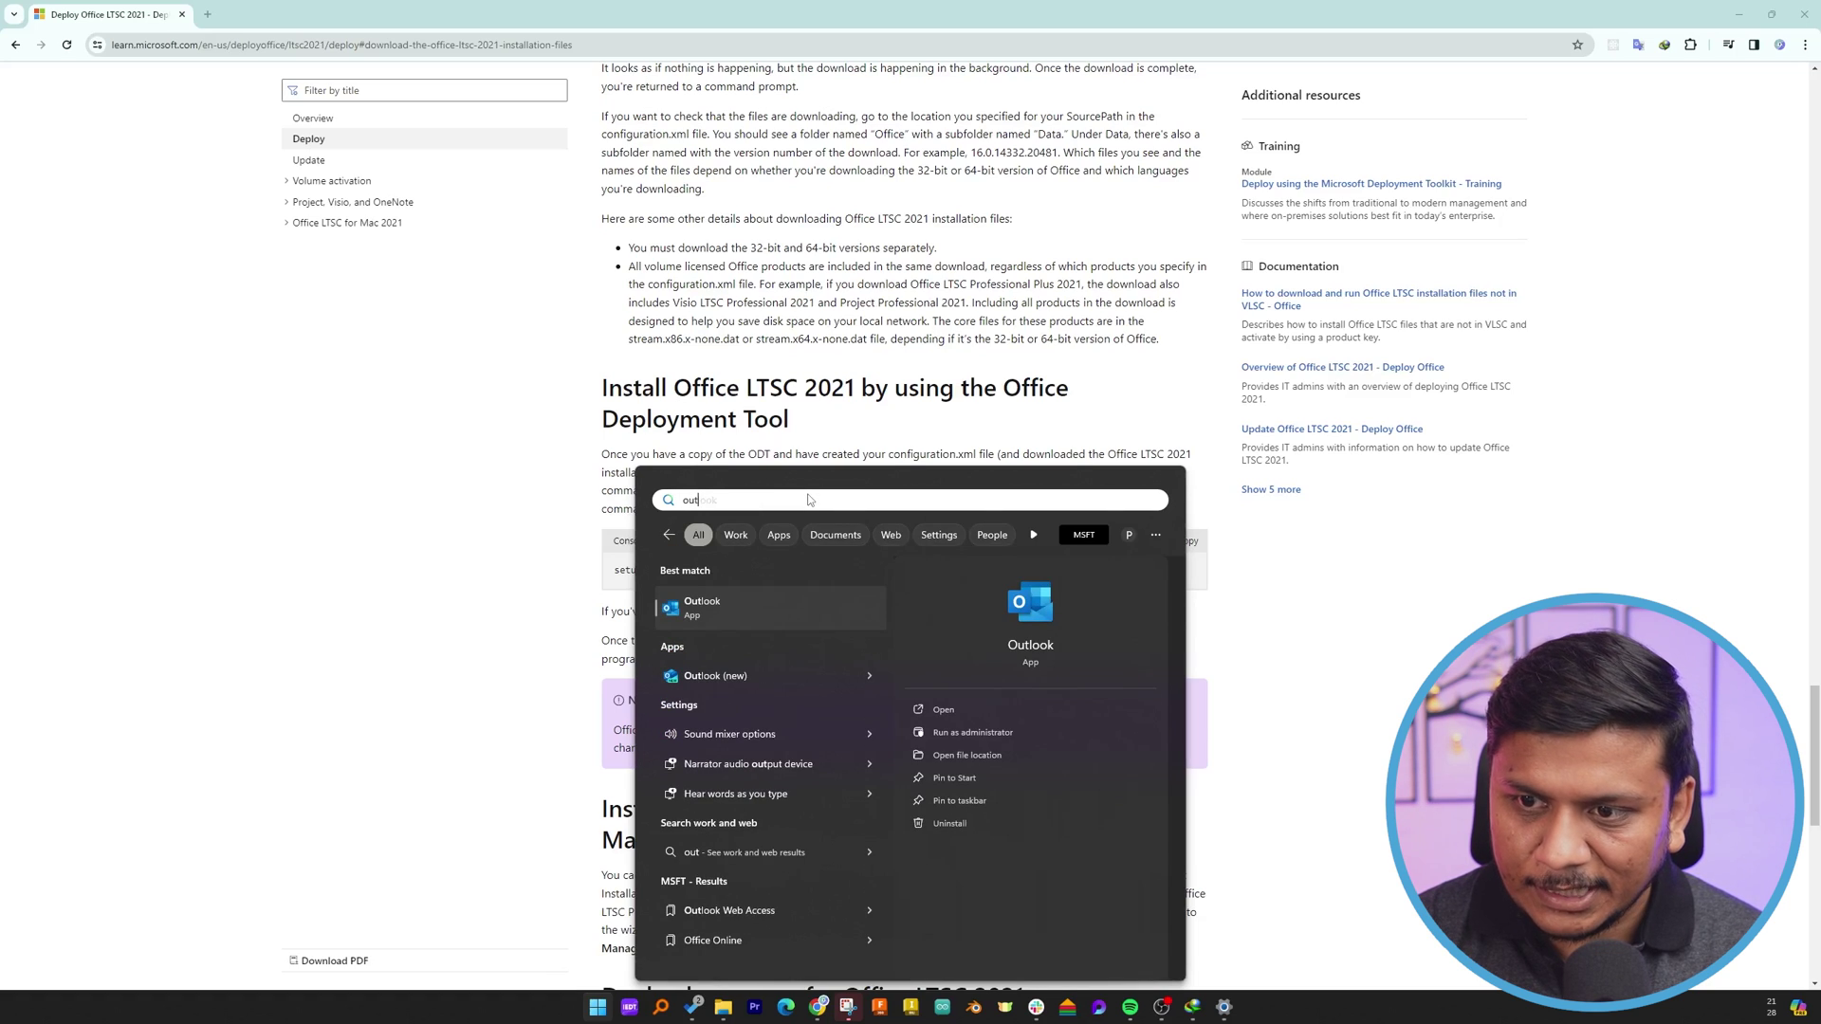
key("BackSpace")
key("BackSpace")
key("BackSpace")
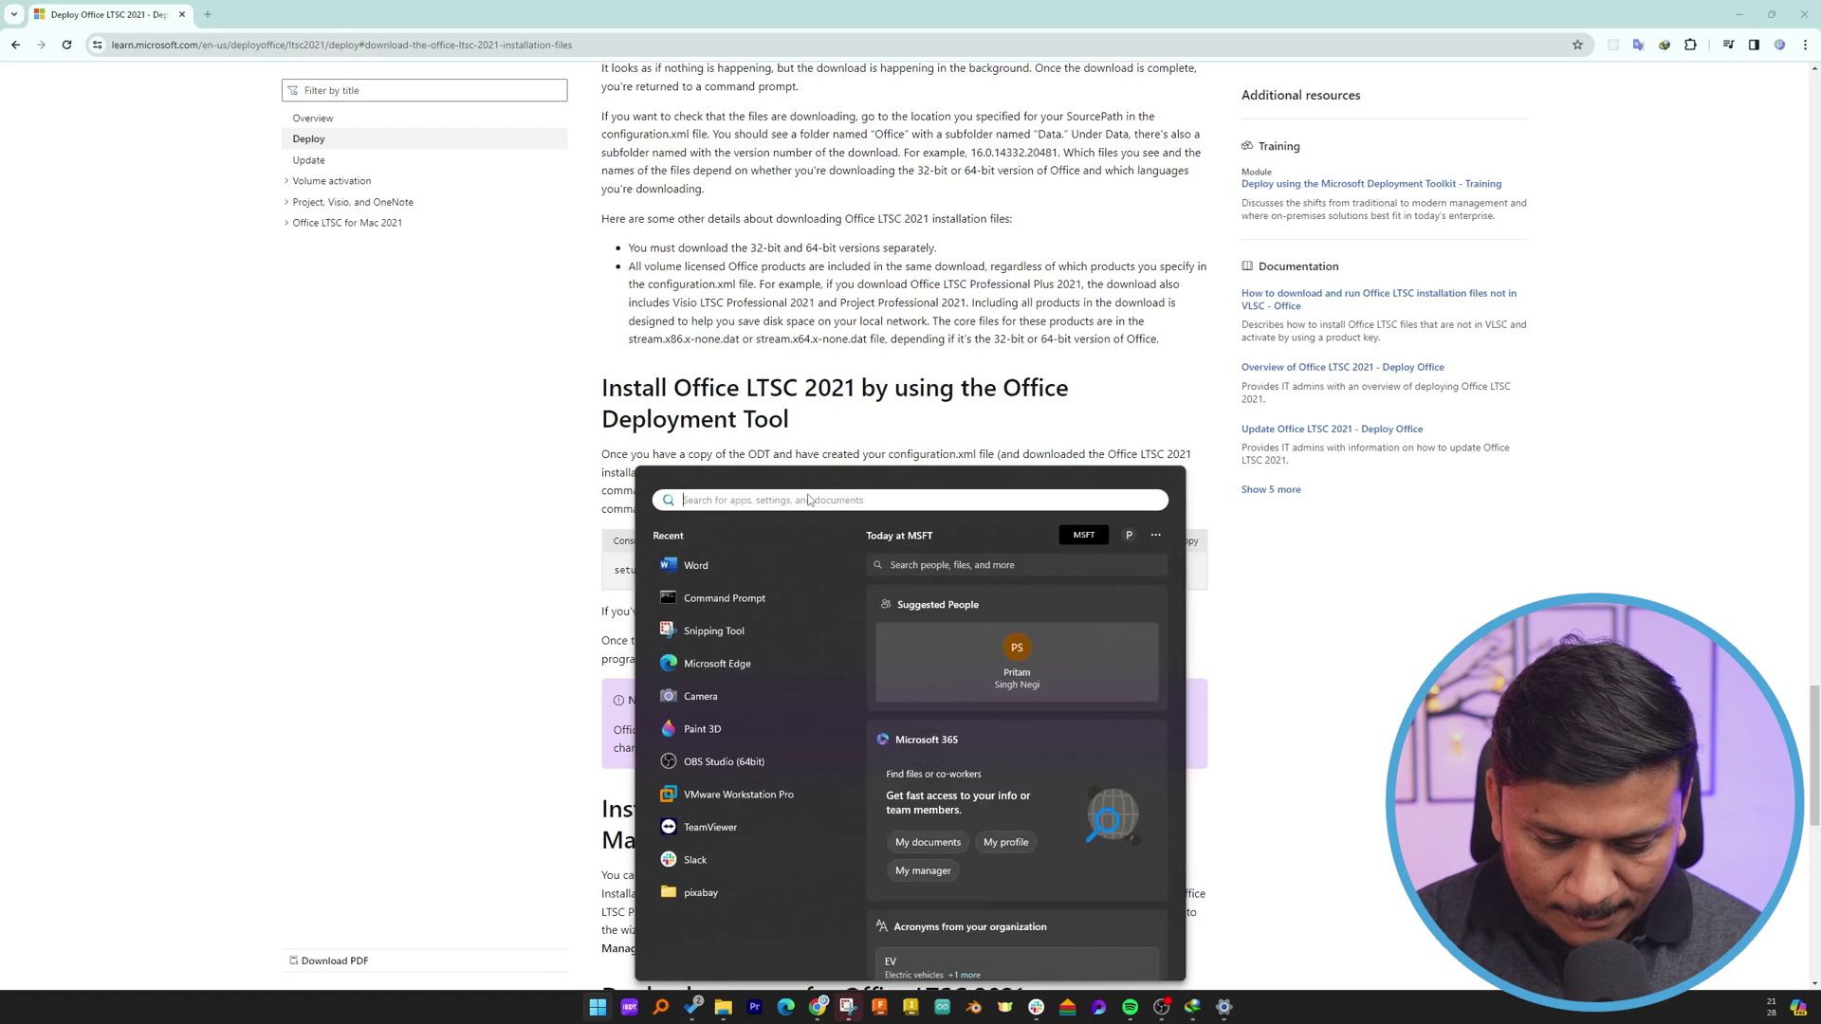
type("pro")
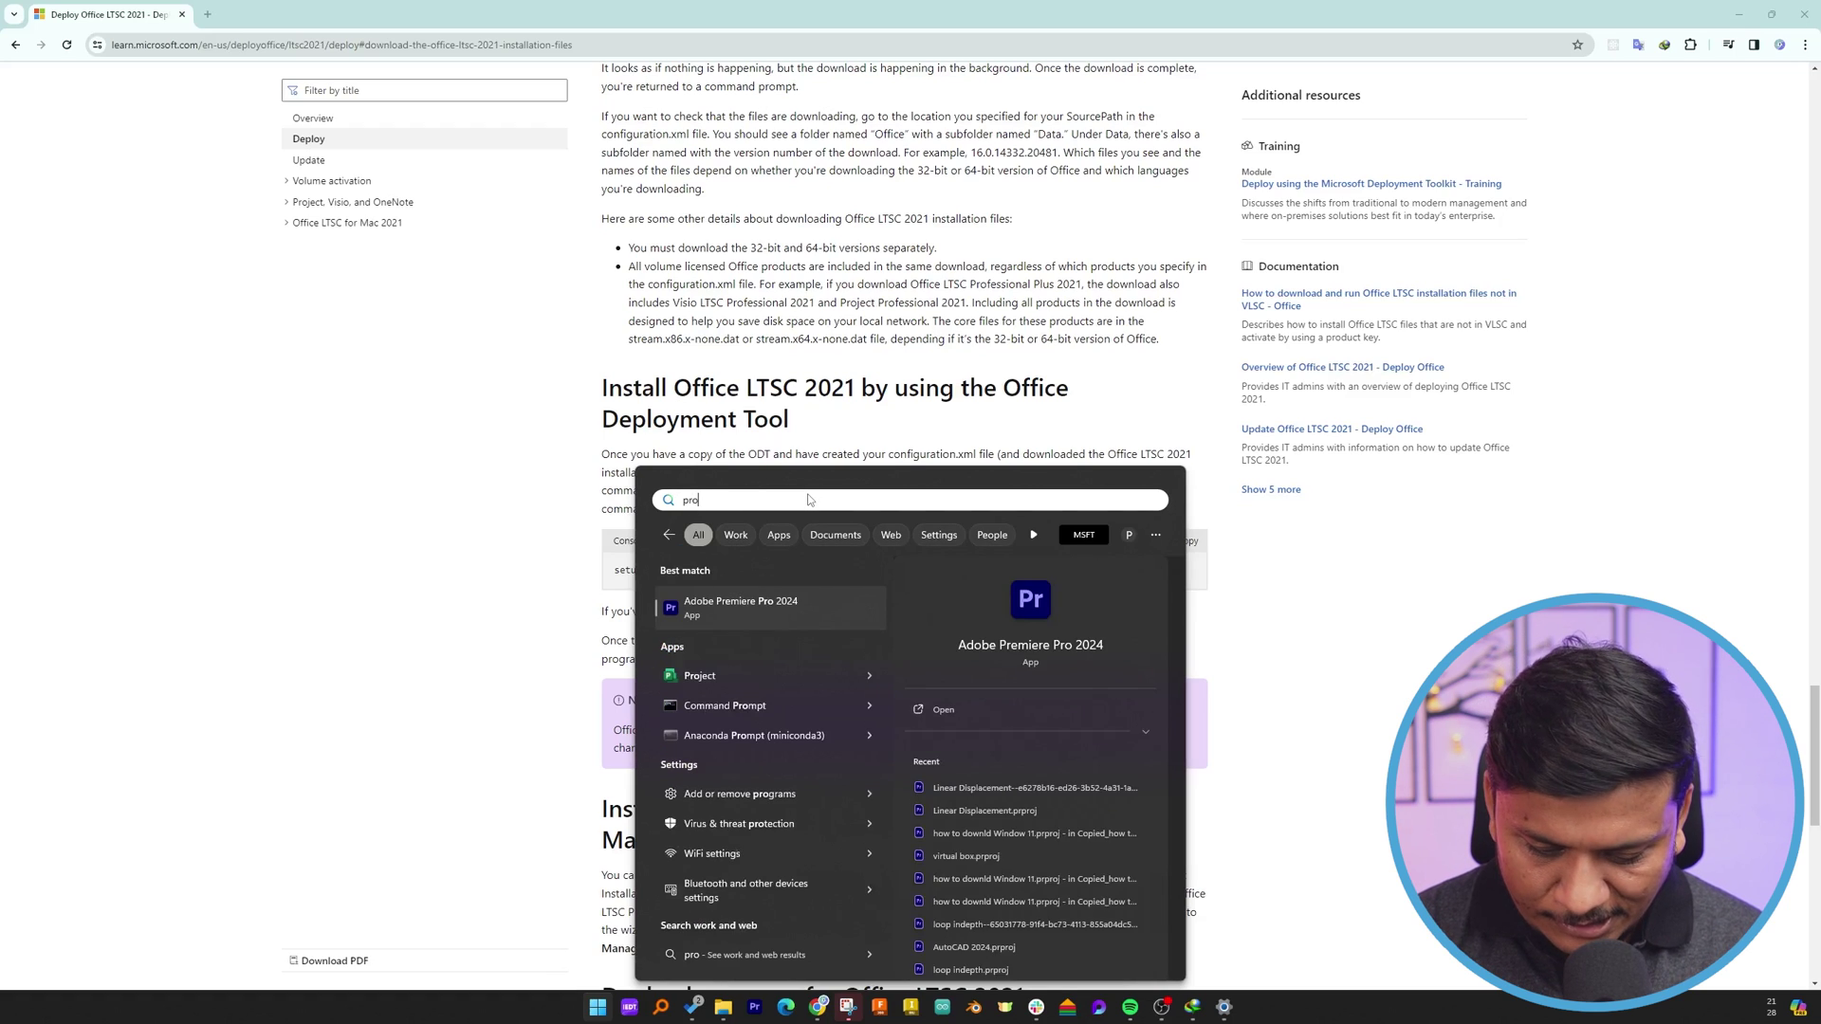
type("j")
key("Escape")
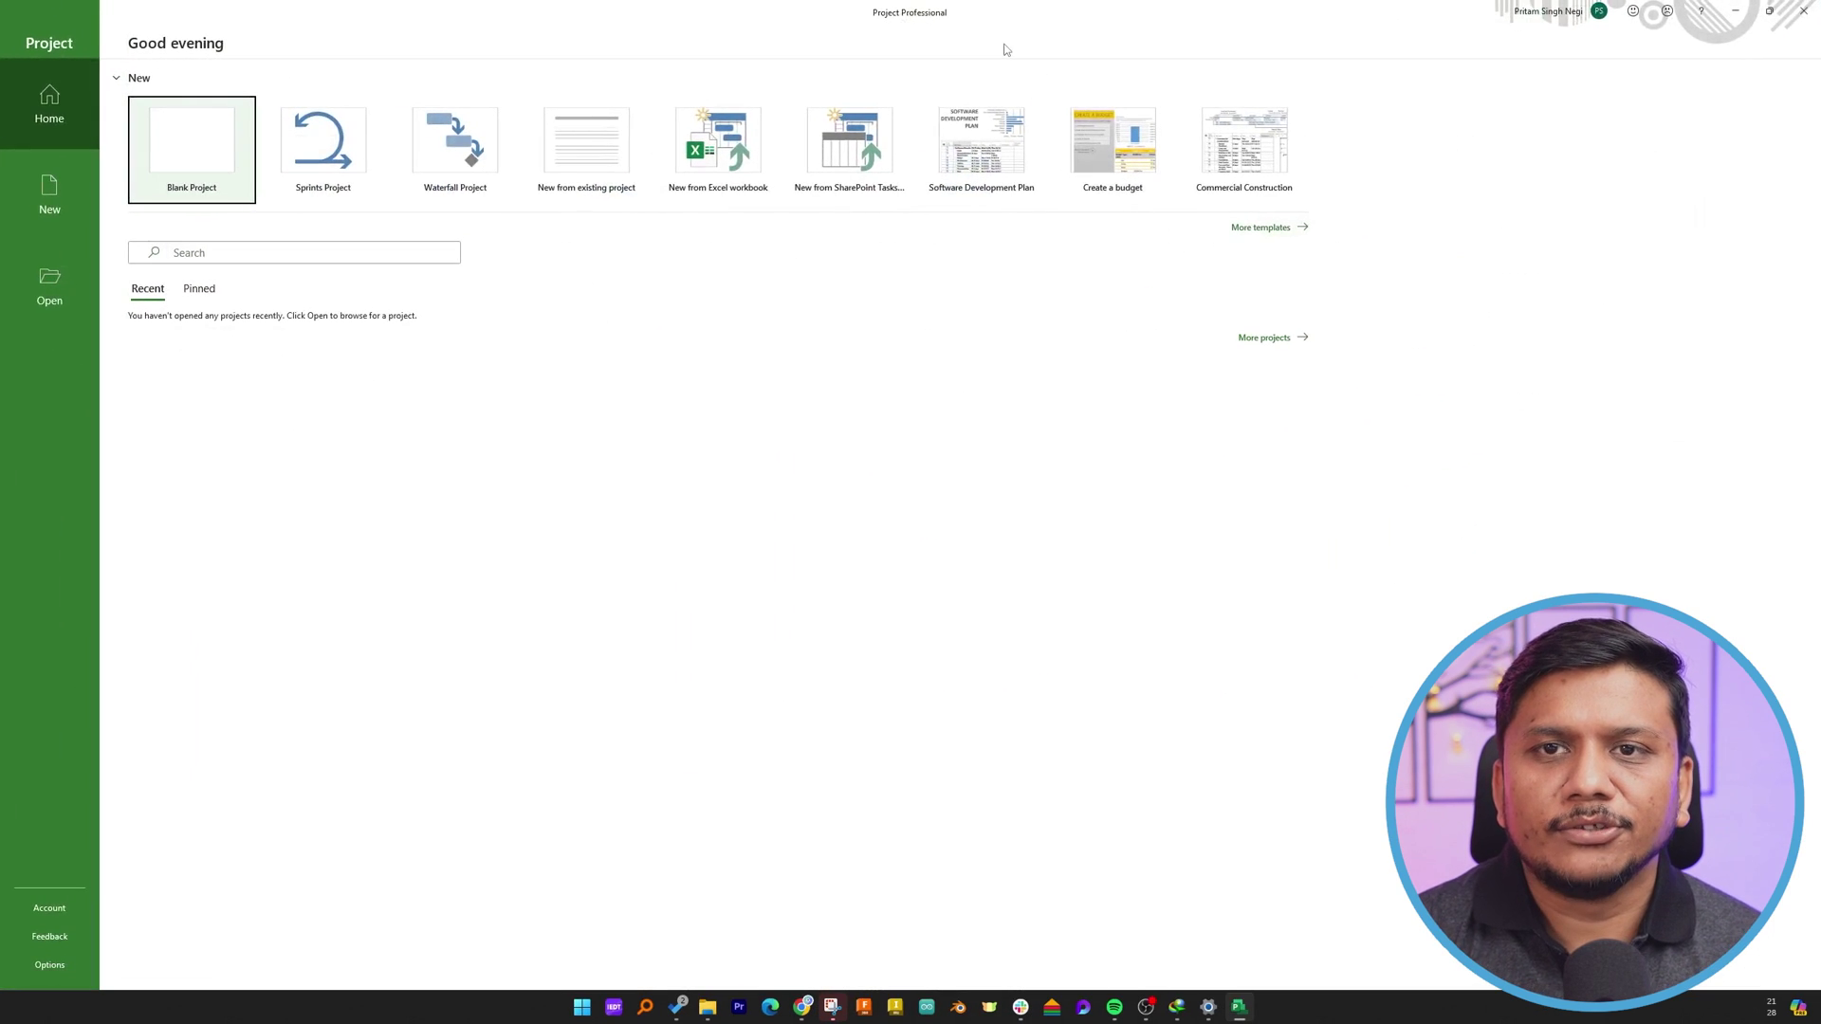
key("alt+F4")
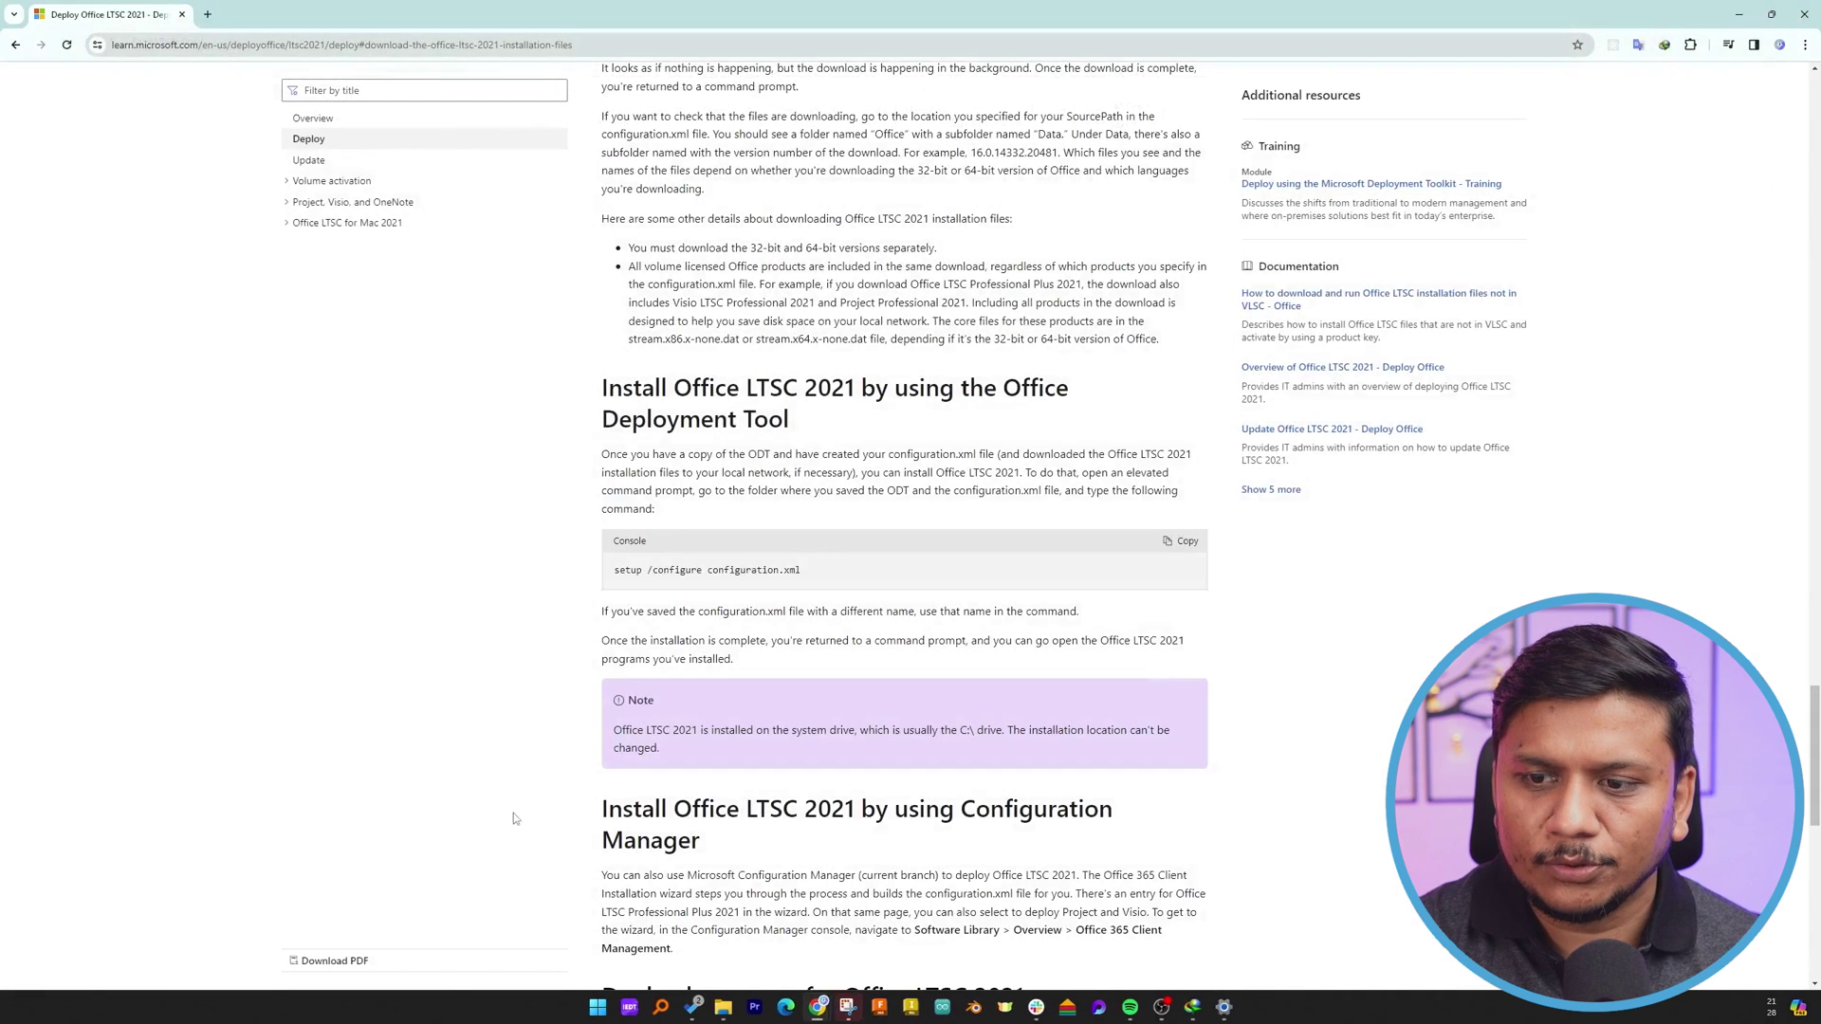
Launch Word from the Start menu search.
left_click(599, 1007)
type("word")
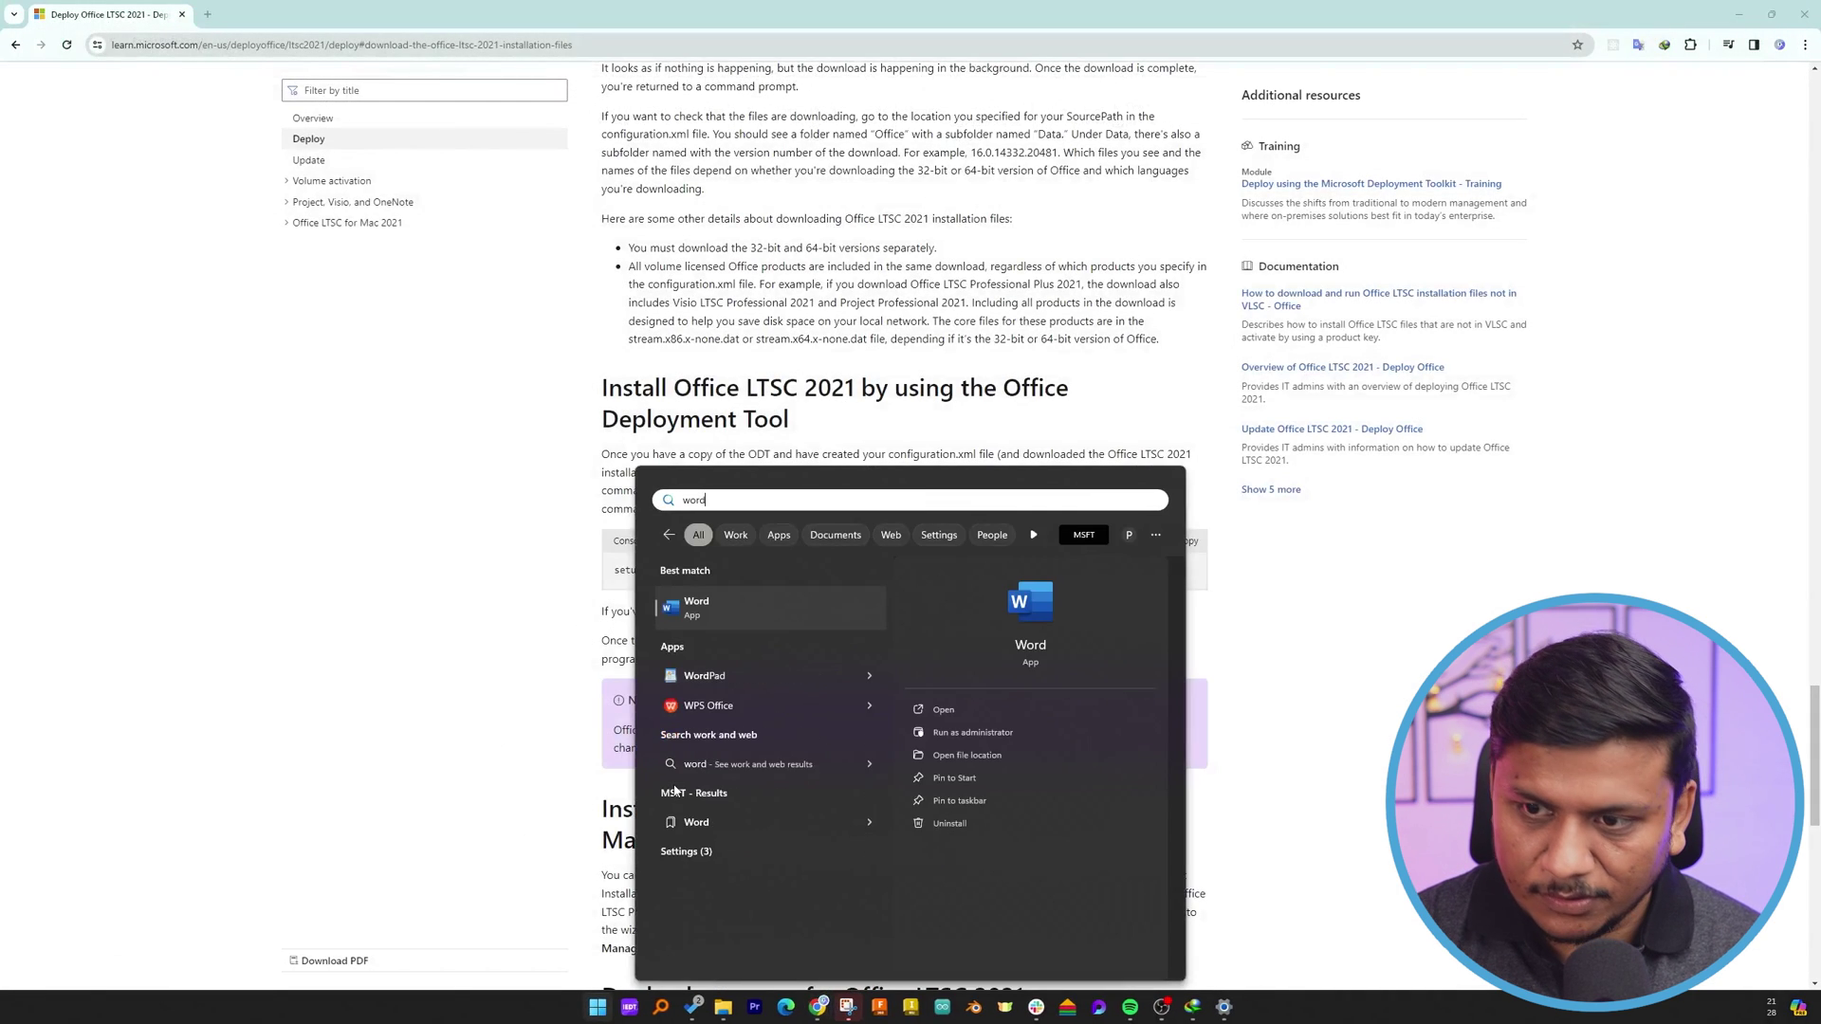
key("Return")
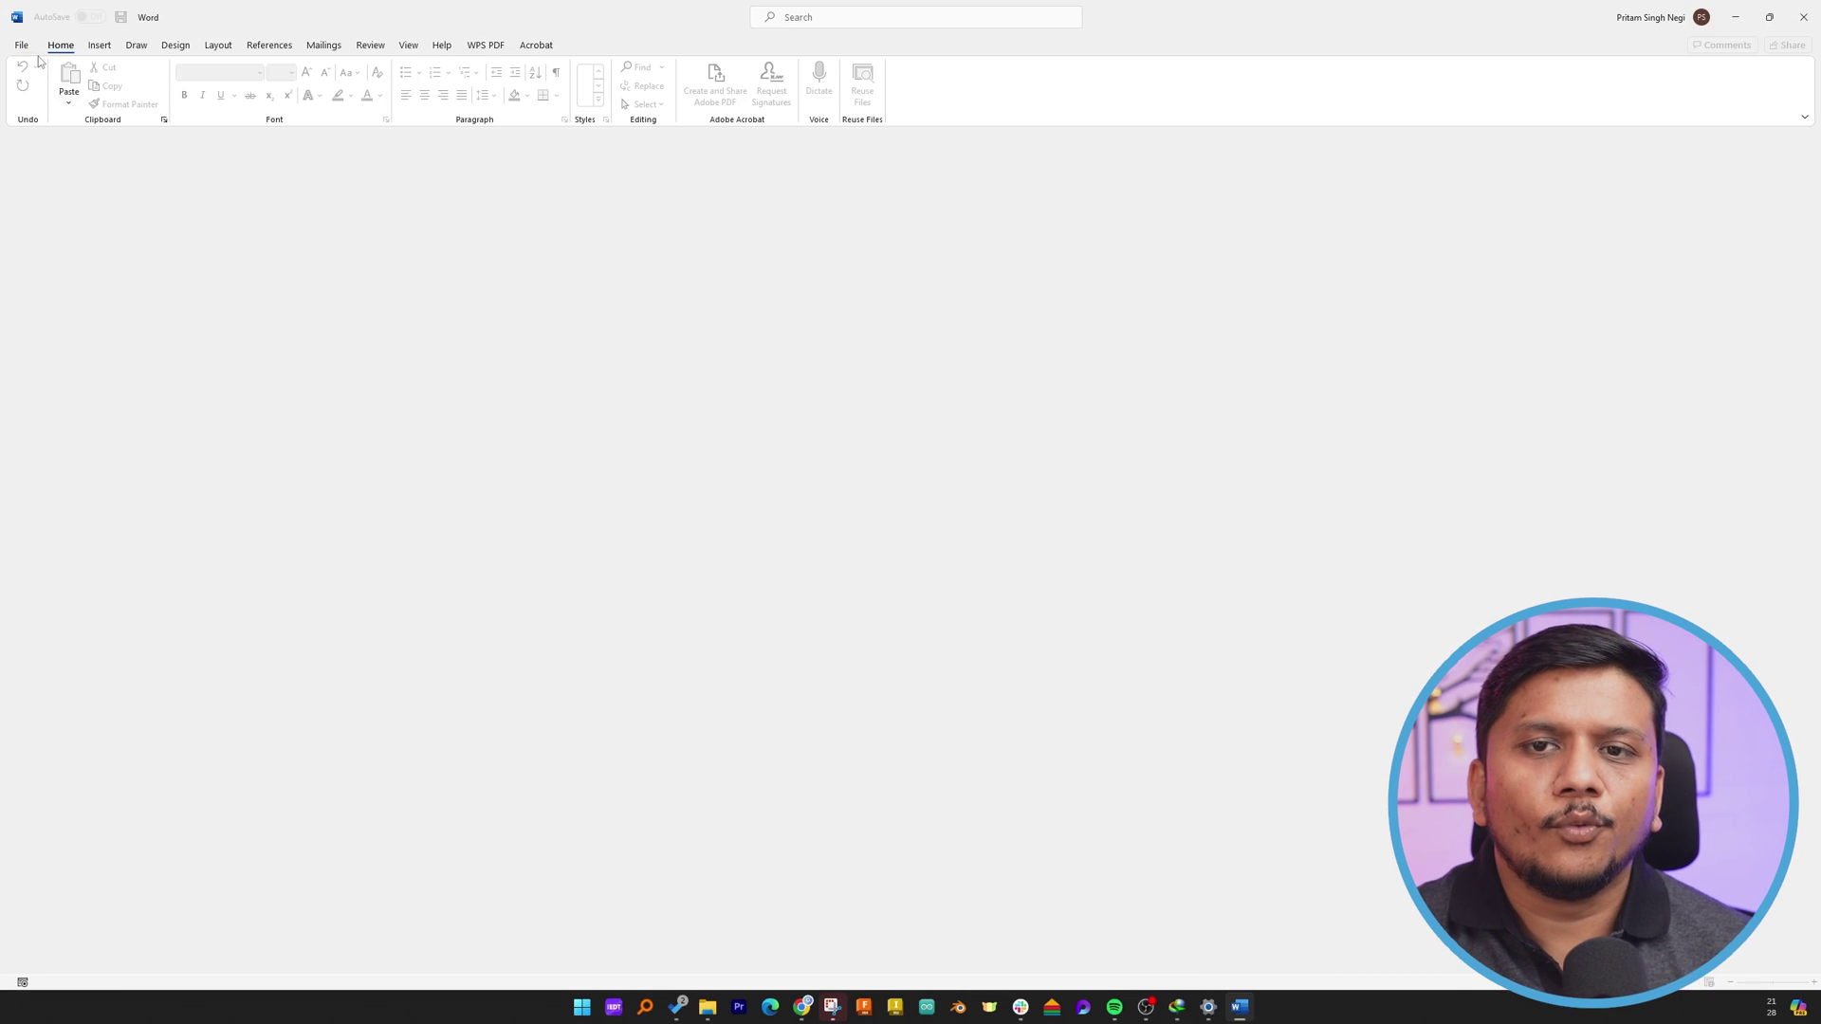
Show Word's Account licensing details, confirming Office LTSC Professional Plus 2021 is activated.
left_click(22, 49)
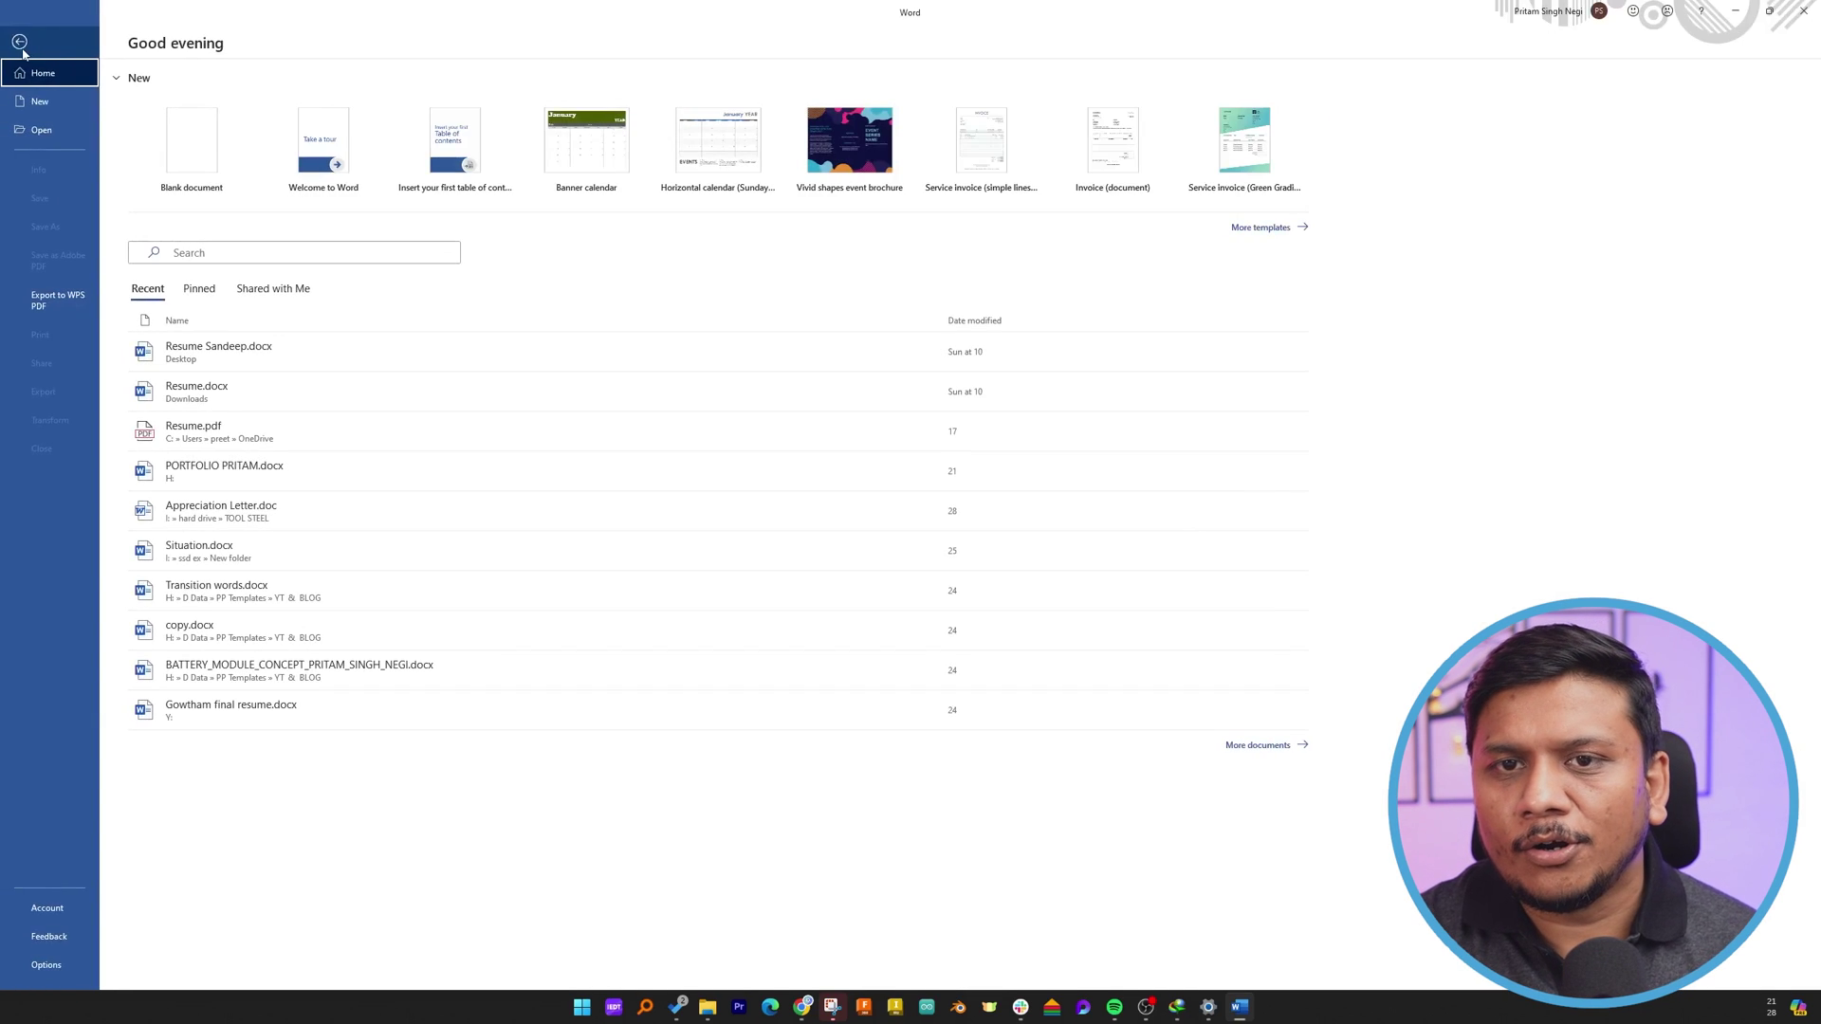
left_click(21, 42)
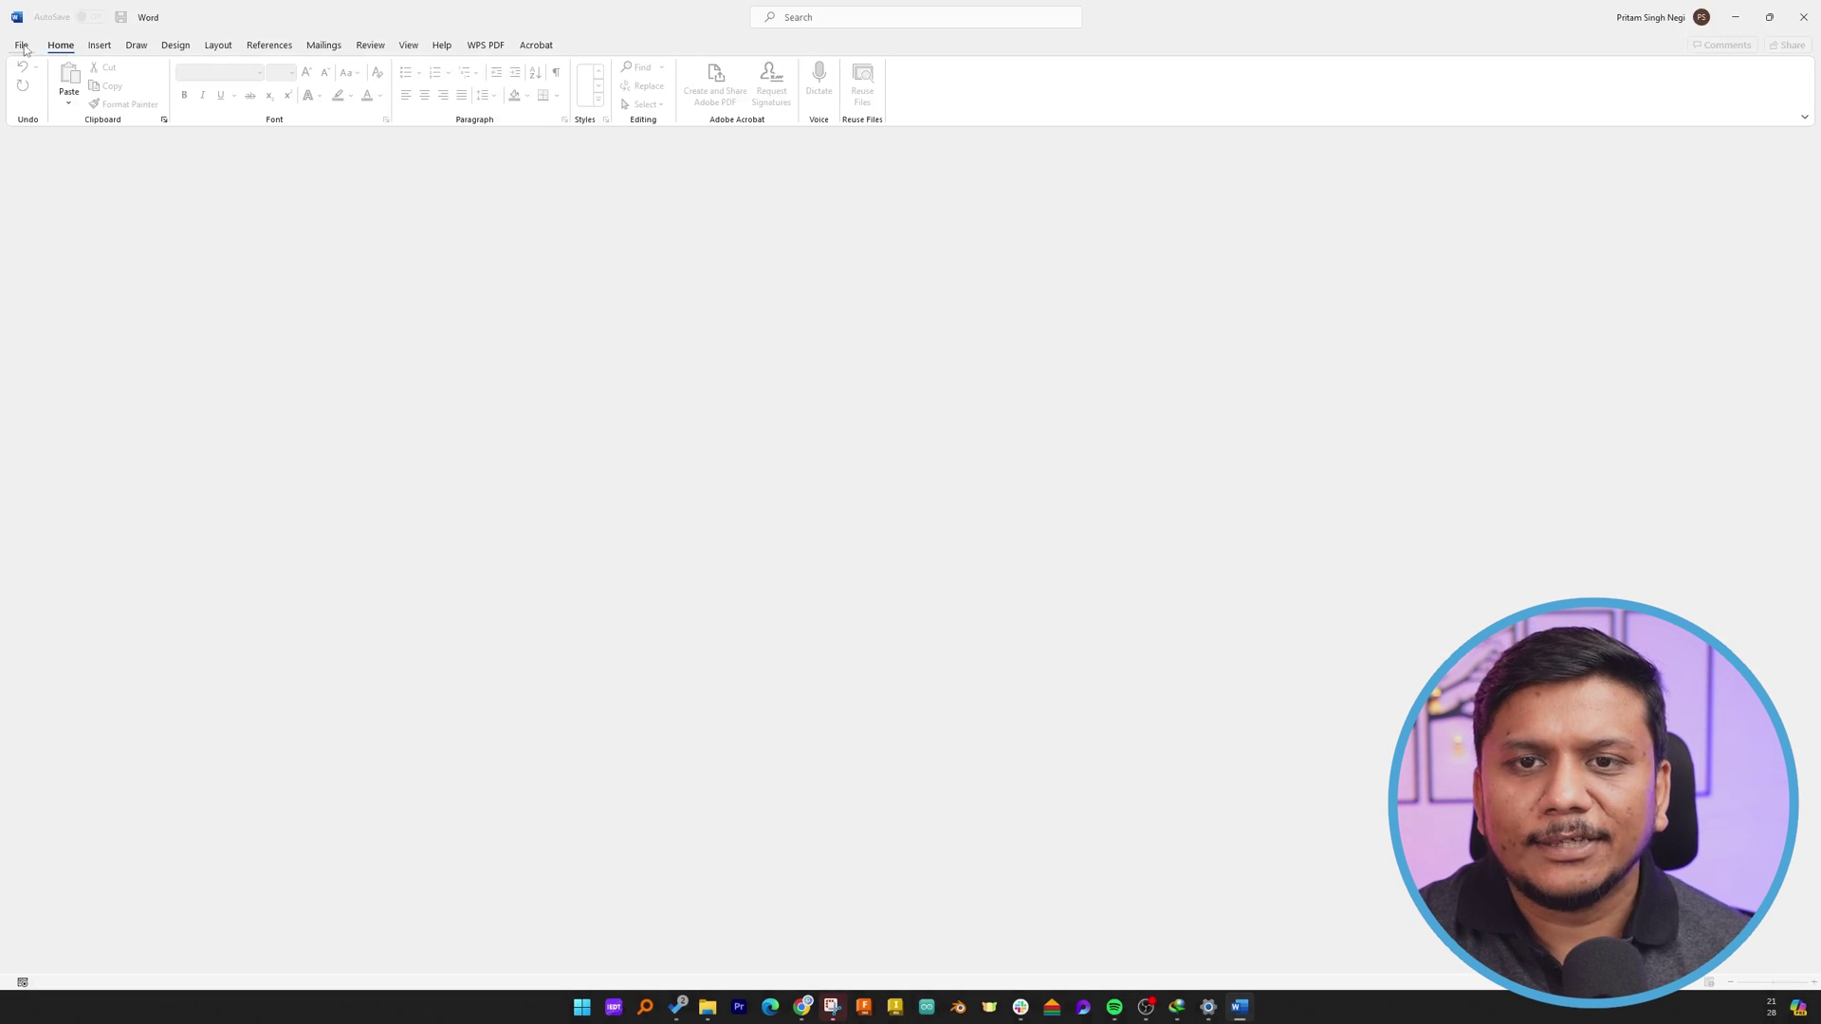
left_click(25, 49)
left_click(38, 909)
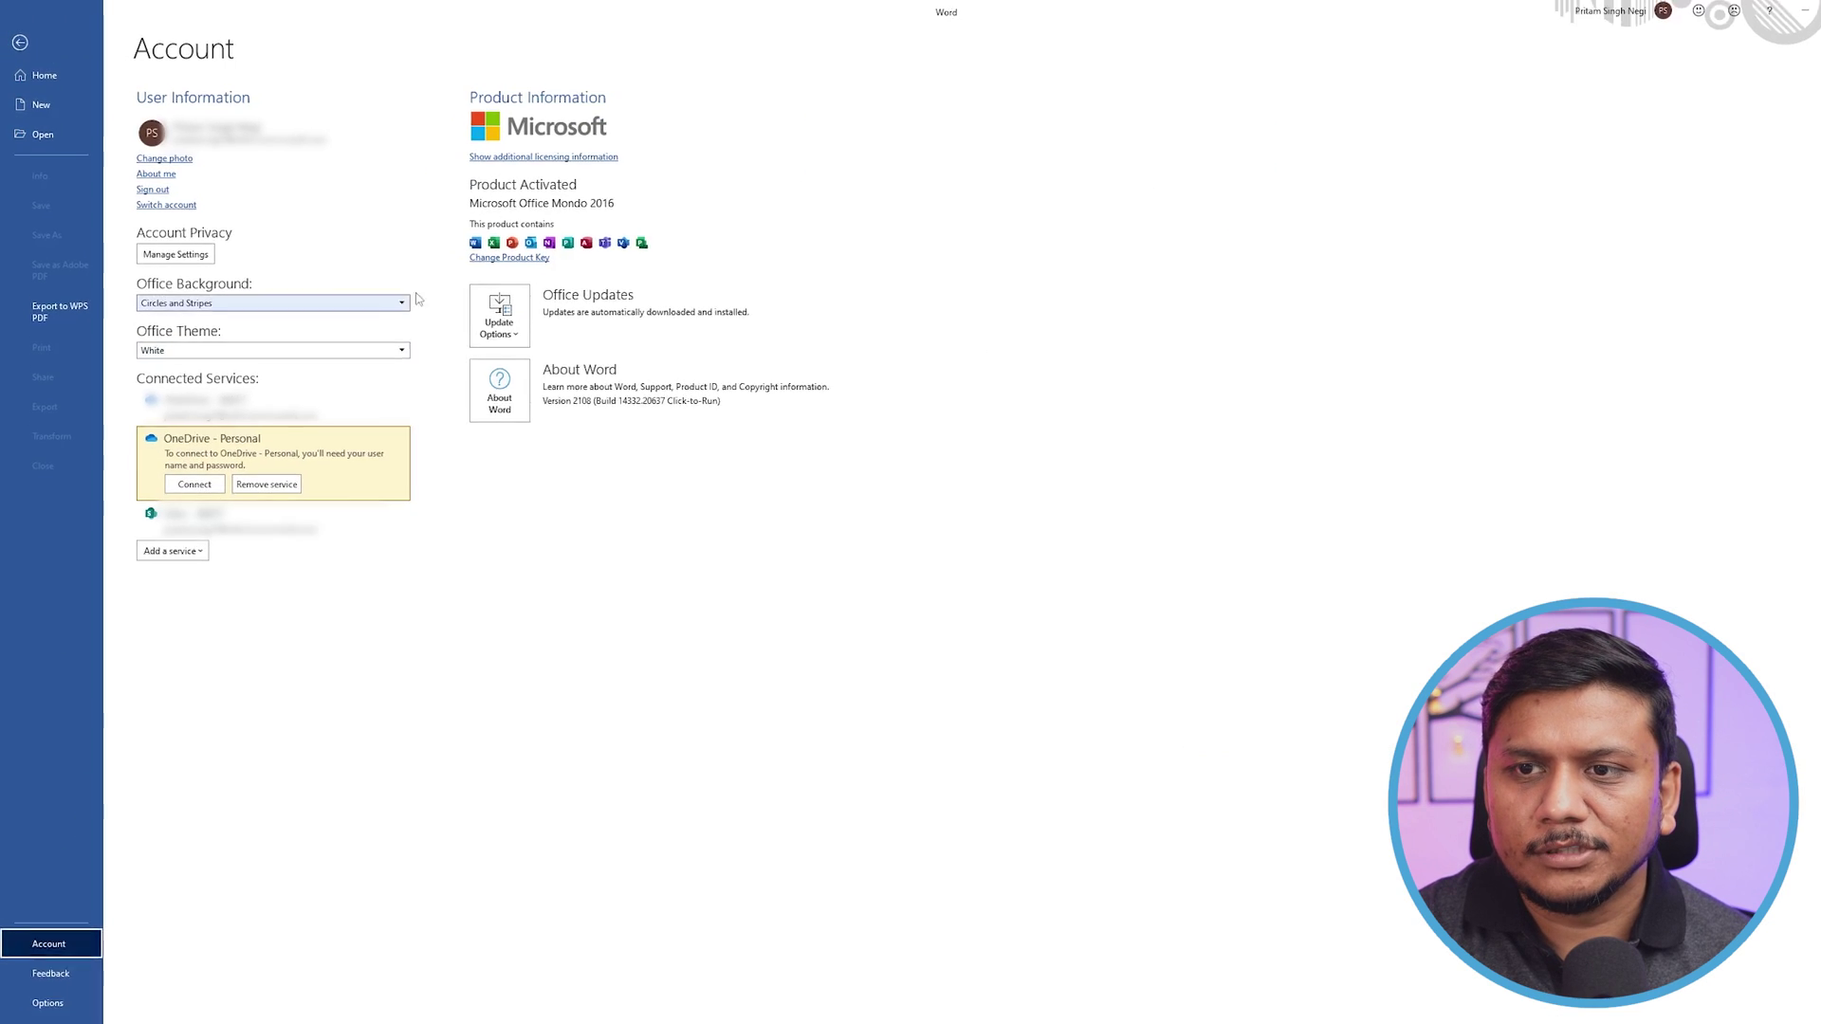
left_click(547, 158)
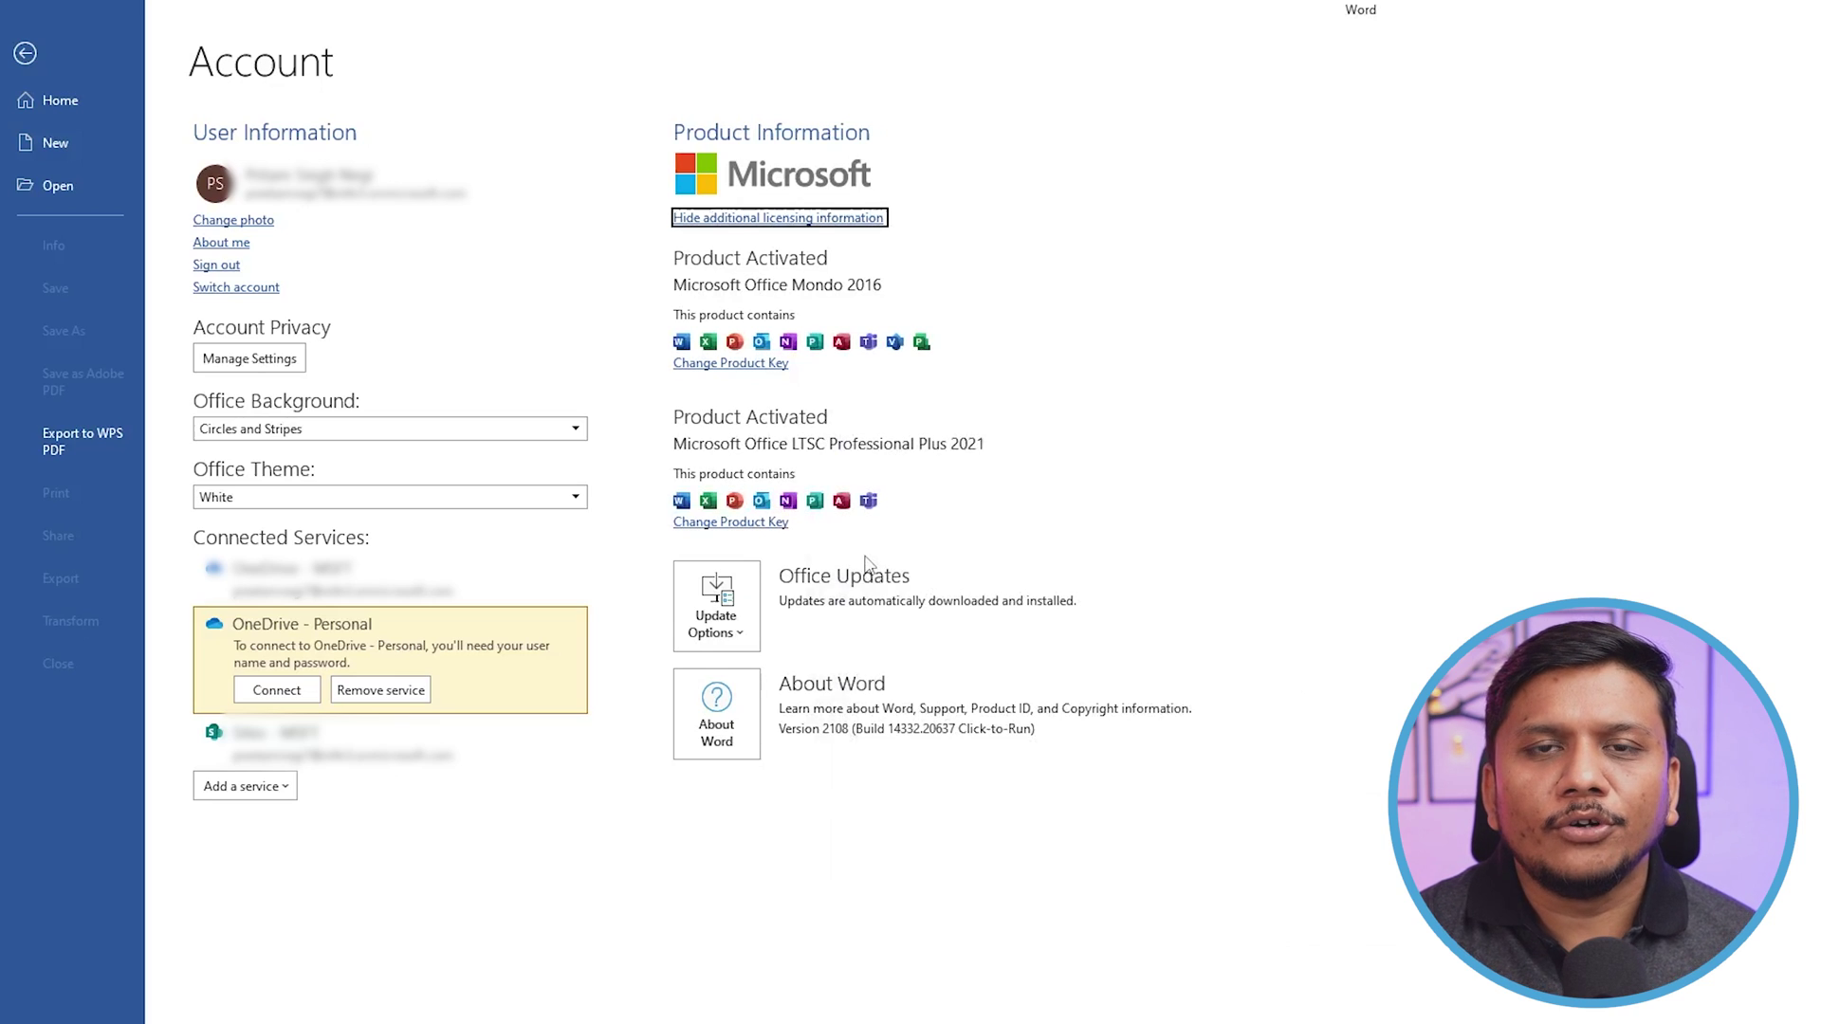
left_click(734, 523)
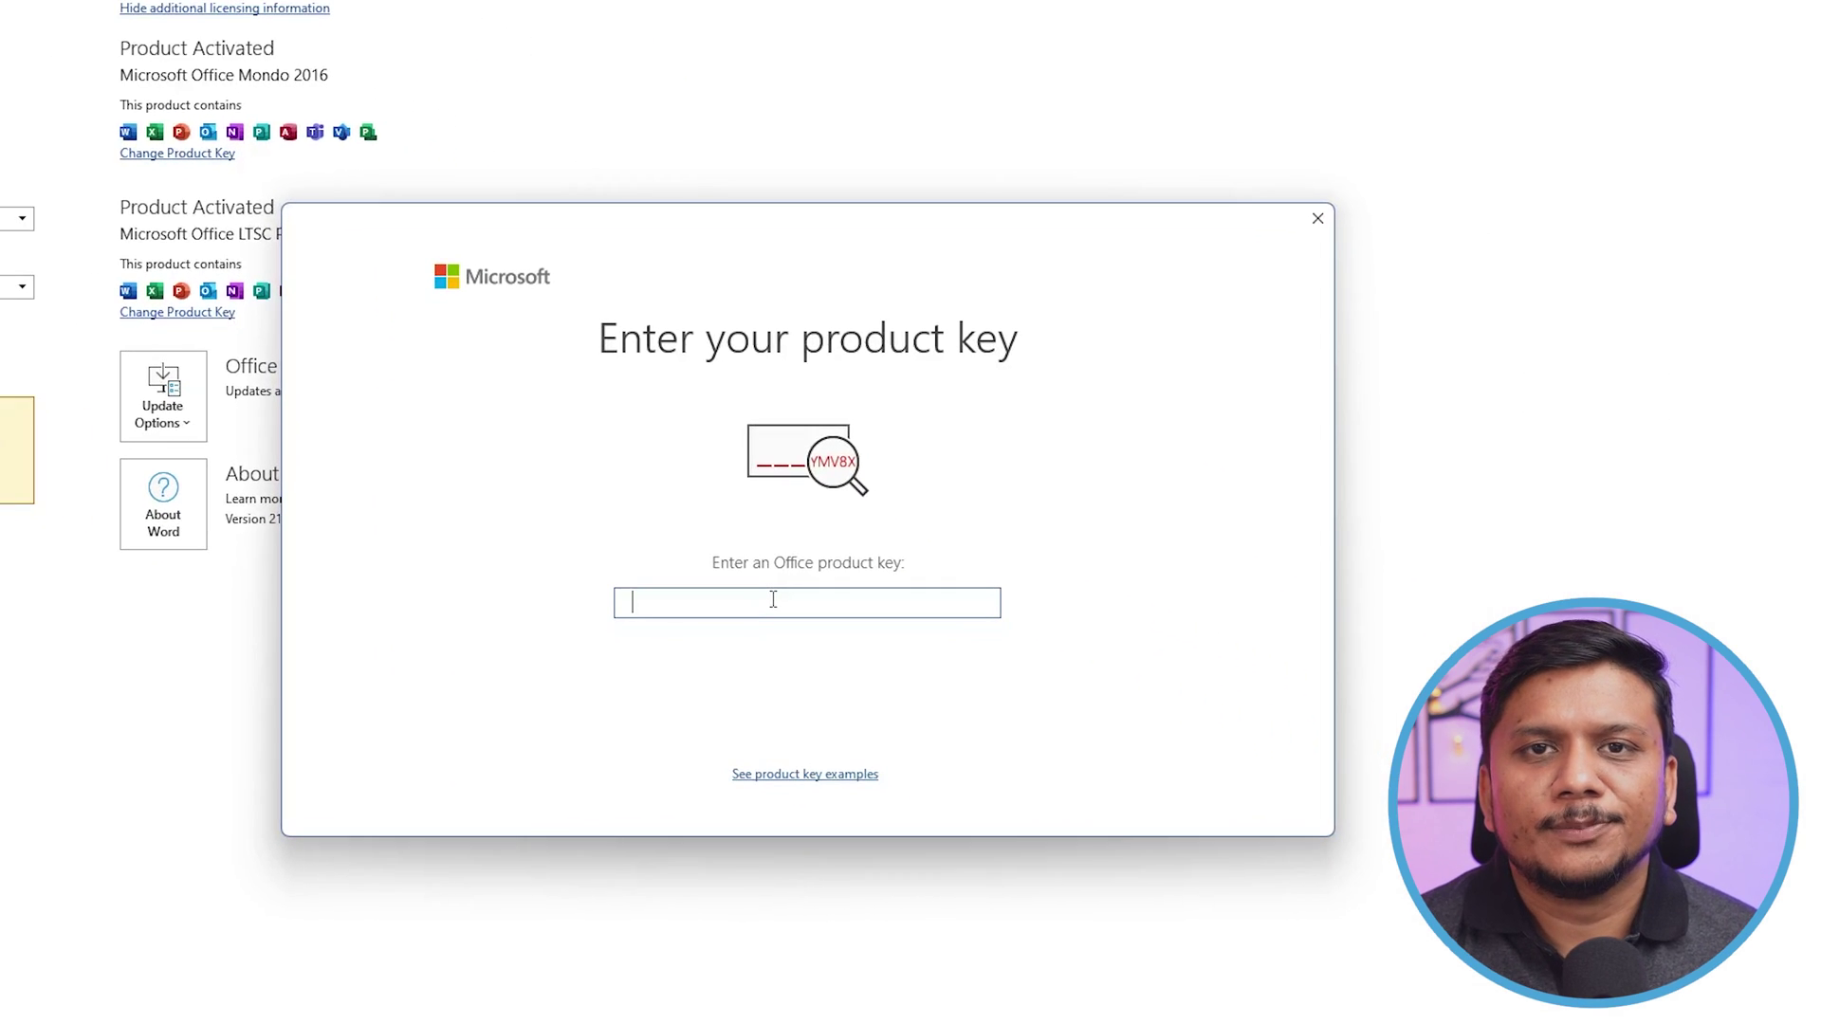
left_click(1317, 216)
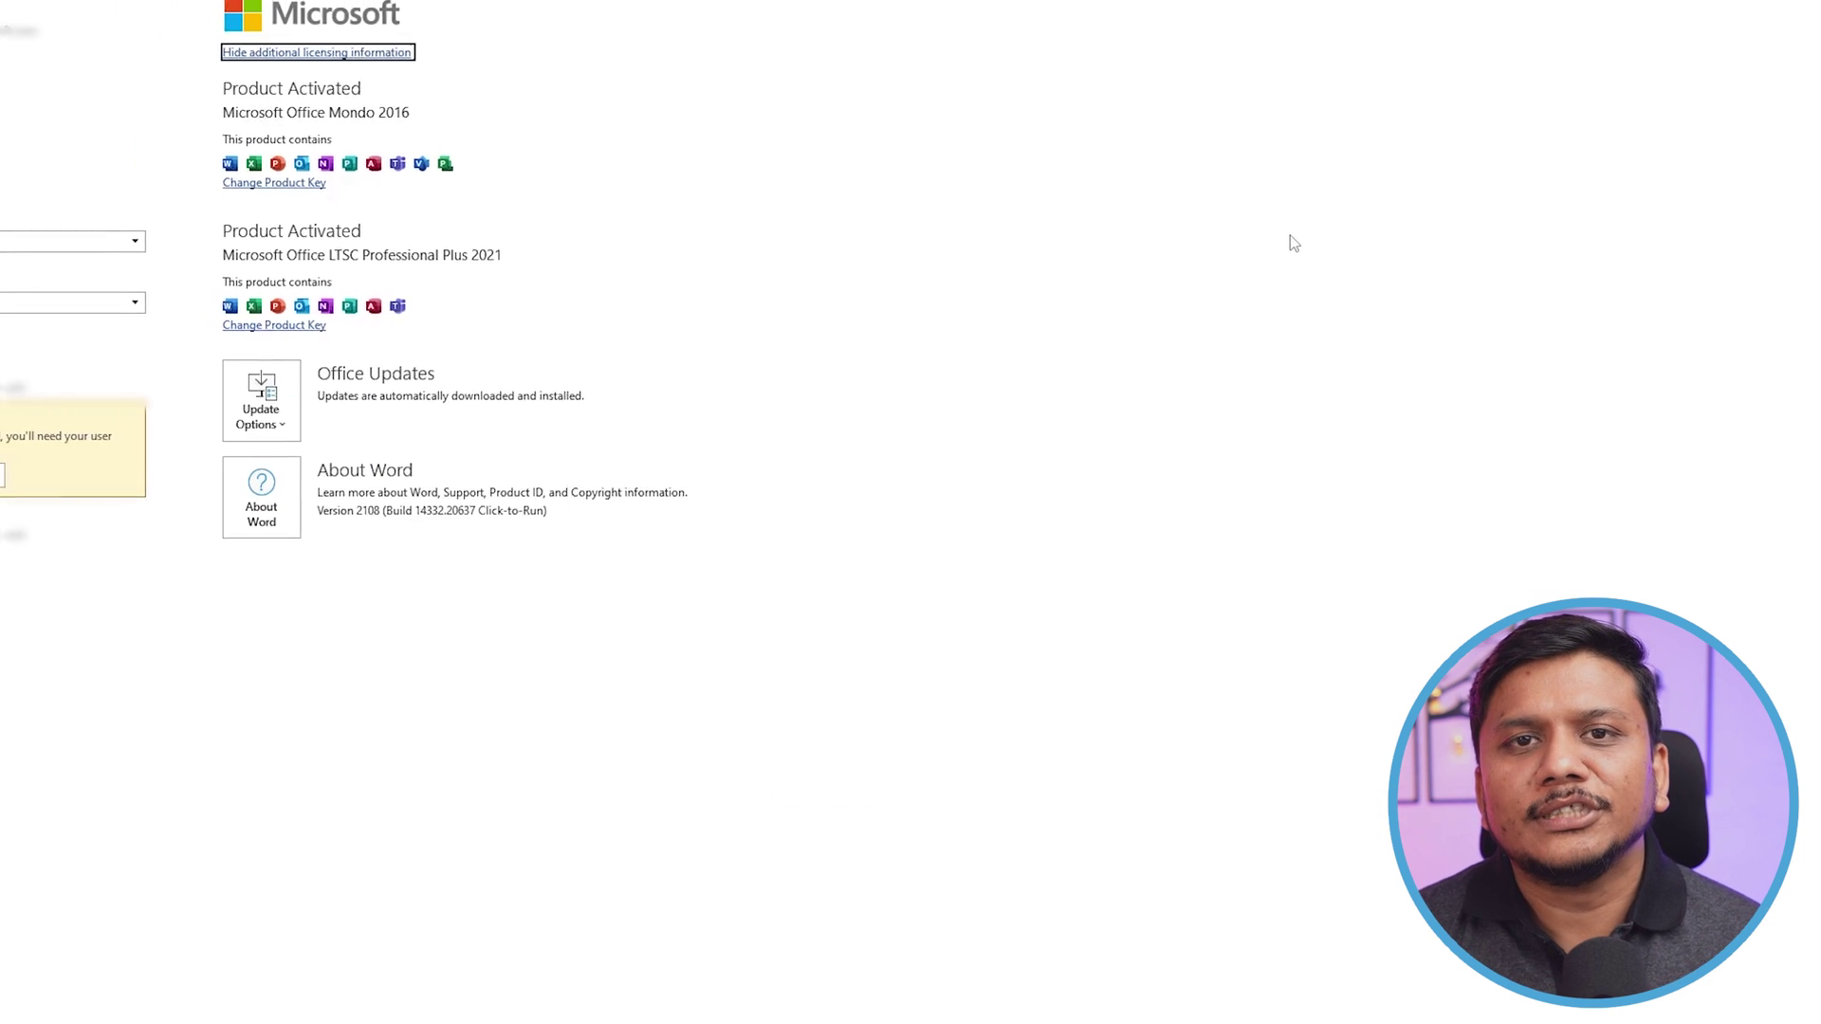